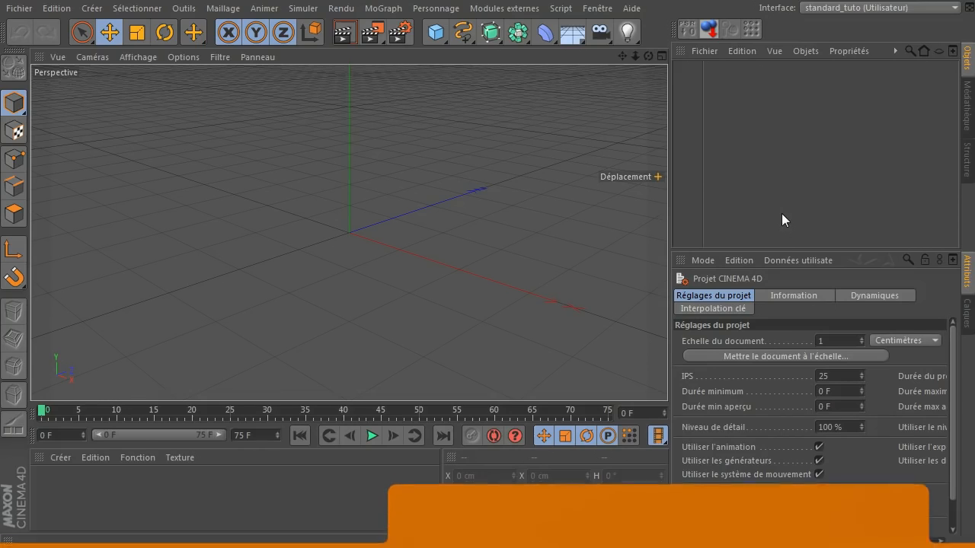
Step: Read the French Wikipedia article on Bokeh in the browser, covering its etymology, description and example photos, and close it
{"action": "left_click", "coordinate": [782, 214]}
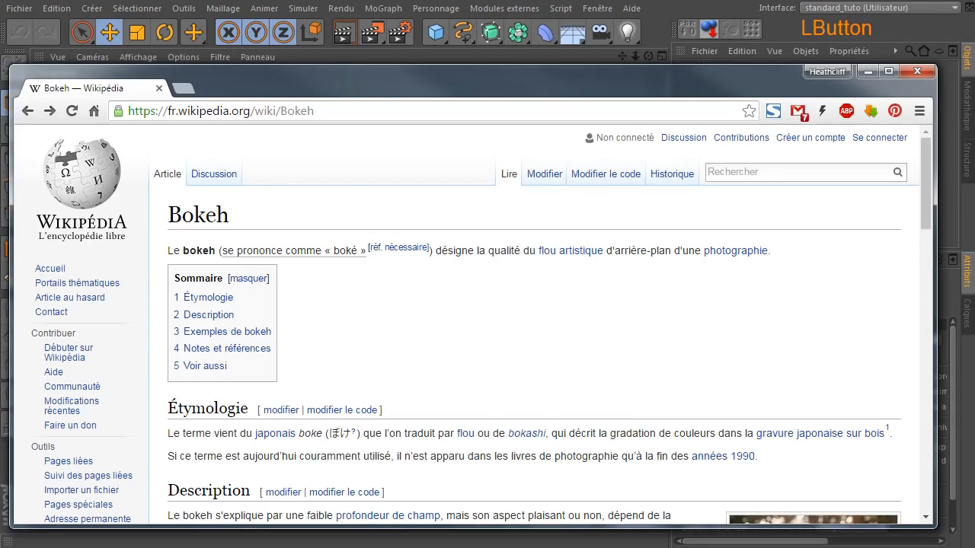
{"action": "left_click", "coordinate": [402, 332]}
{"action": "left_click", "coordinate": [591, 323]}
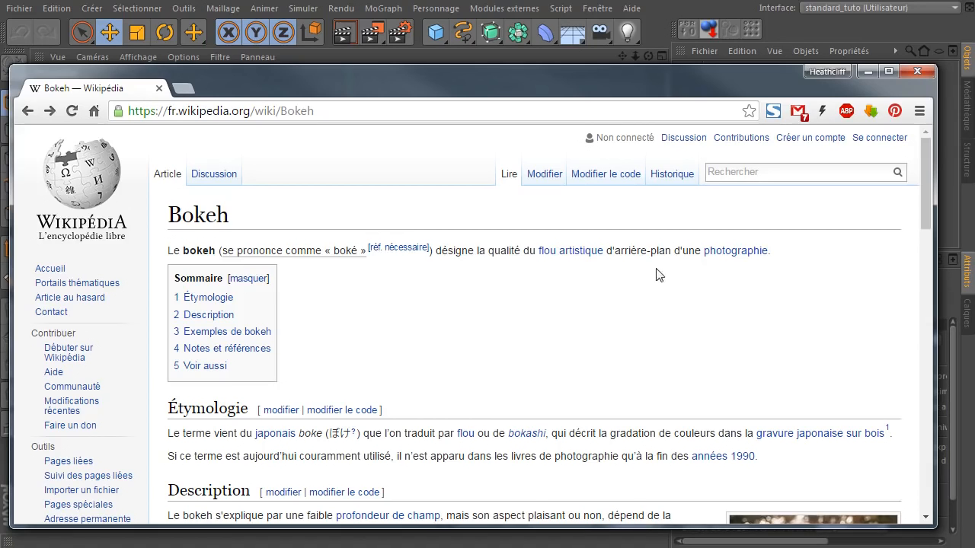
{"action": "left_click", "coordinate": [572, 299]}
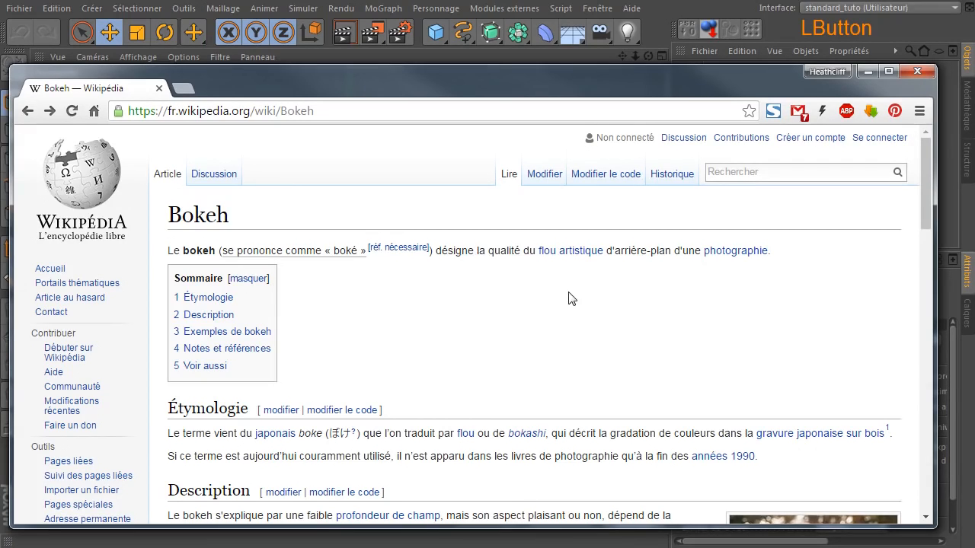
{"action": "scroll", "coordinate": [467, 327], "scroll_direction": "down", "scroll_amount": 2}
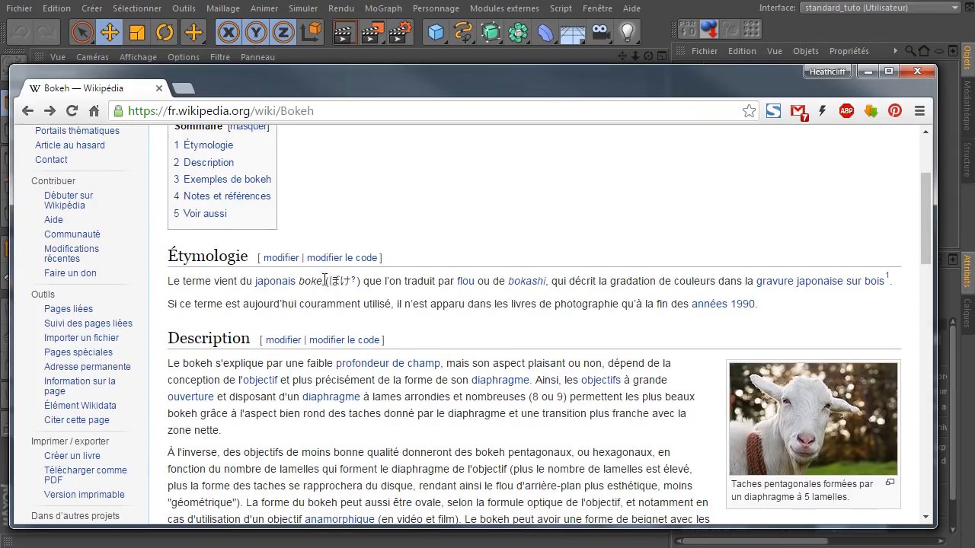
{"action": "left_click", "coordinate": [504, 324]}
{"action": "mouse_move", "coordinate": [806, 384]}
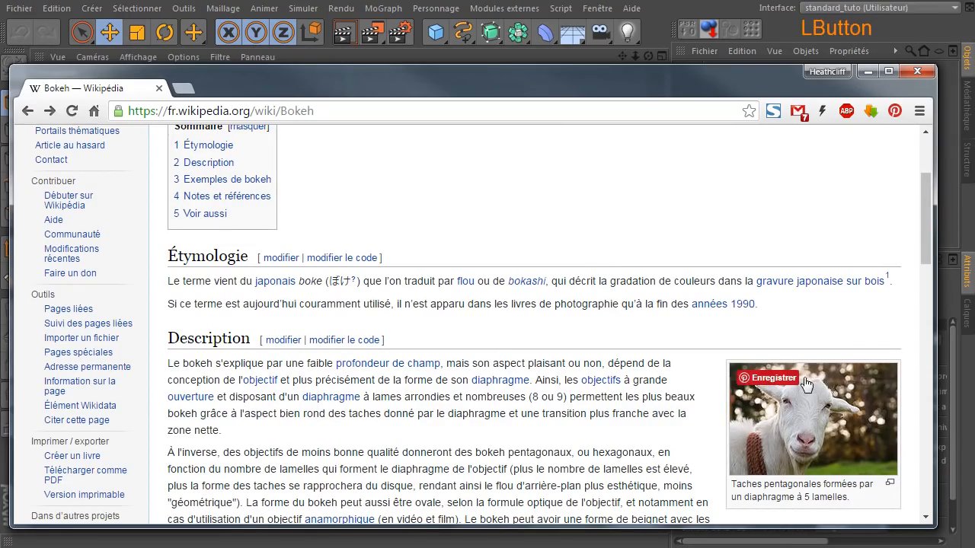
{"action": "scroll", "coordinate": [493, 376], "scroll_direction": "down", "scroll_amount": 8}
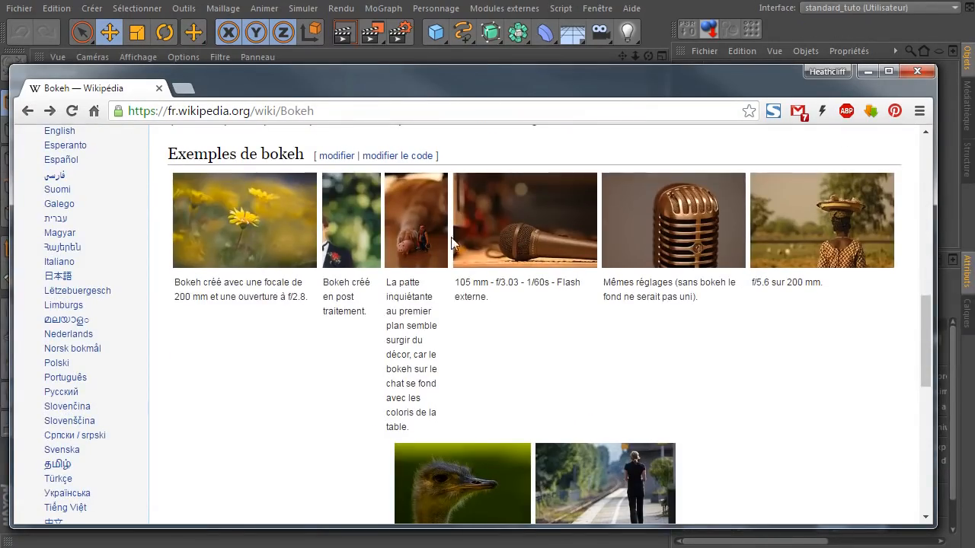
{"action": "scroll", "coordinate": [692, 409], "scroll_direction": "down", "scroll_amount": 5}
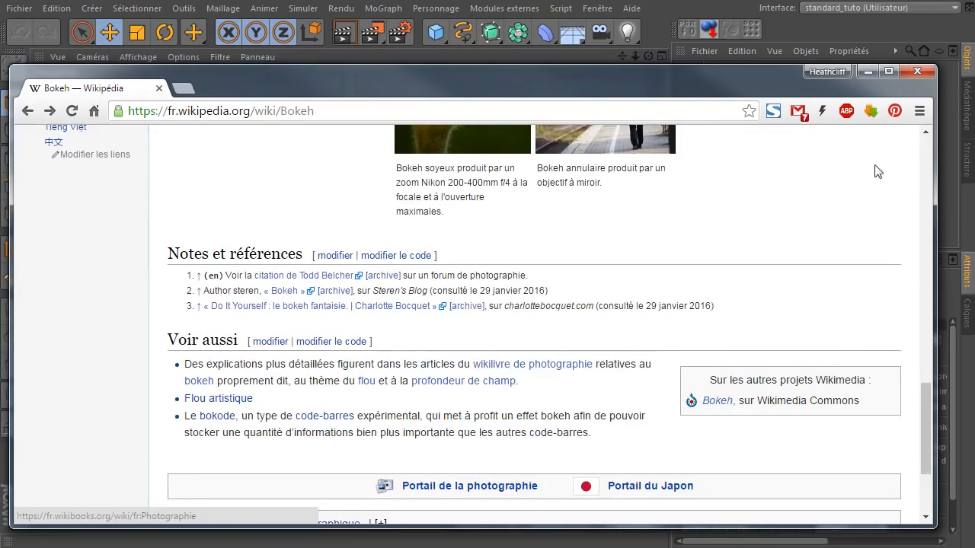
{"action": "left_click", "coordinate": [918, 71]}
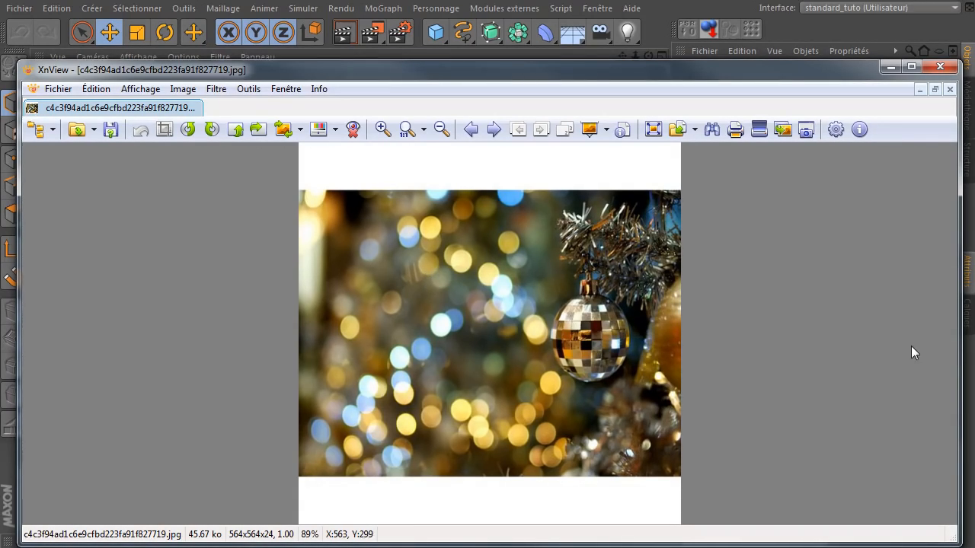
Step: Examine the bokeh reference images in XnView one after another, looking at the blurred light spots, and close each image
{"action": "left_click", "coordinate": [940, 66]}
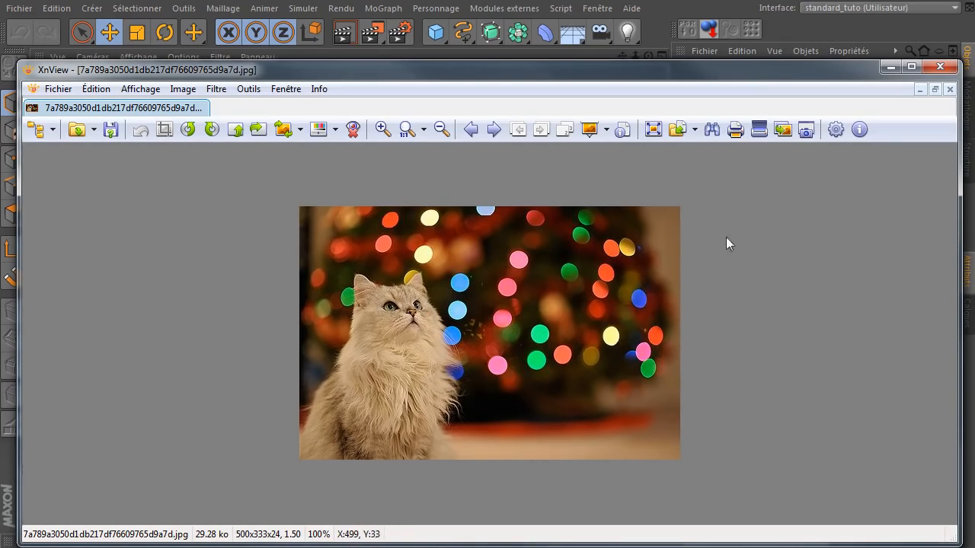
{"action": "left_click", "coordinate": [940, 66]}
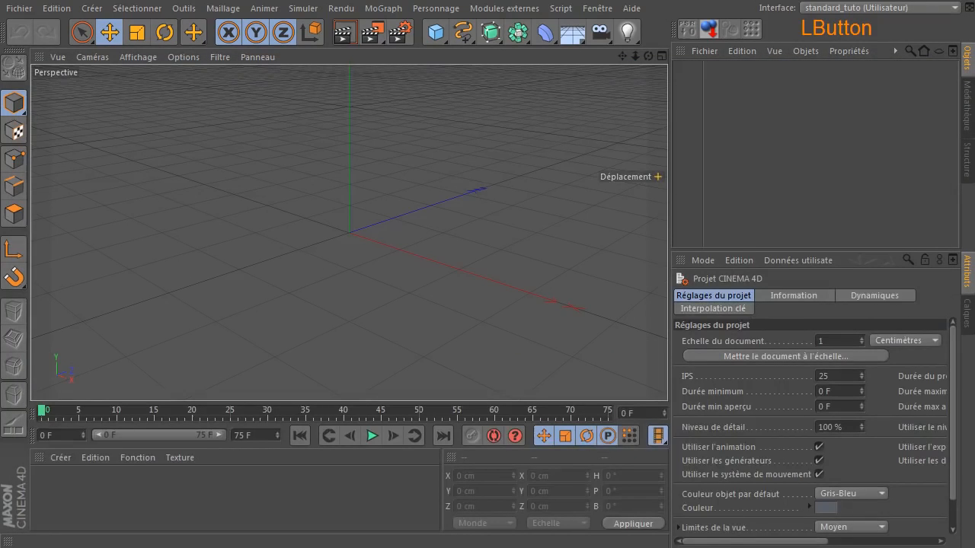
{"action": "left_click", "coordinate": [537, 413]}
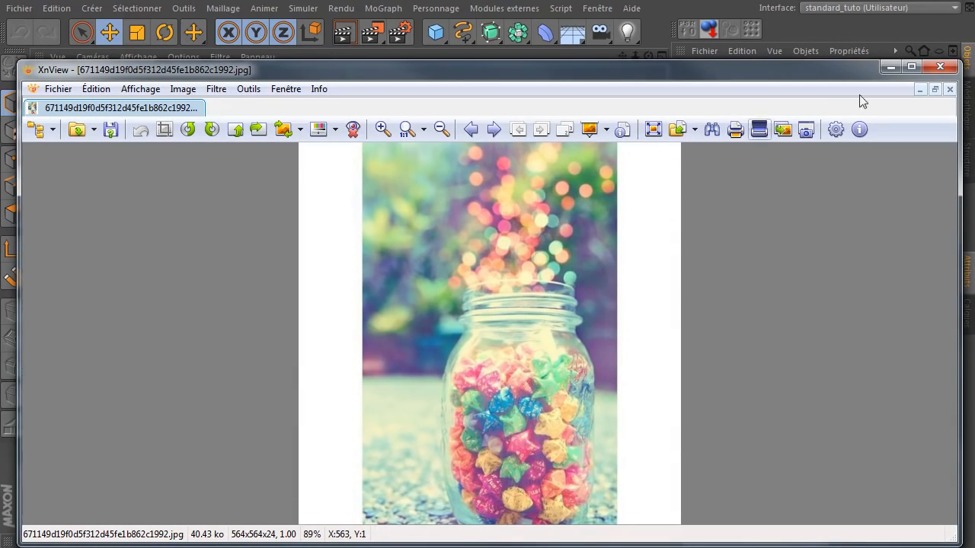
{"action": "left_click", "coordinate": [941, 68]}
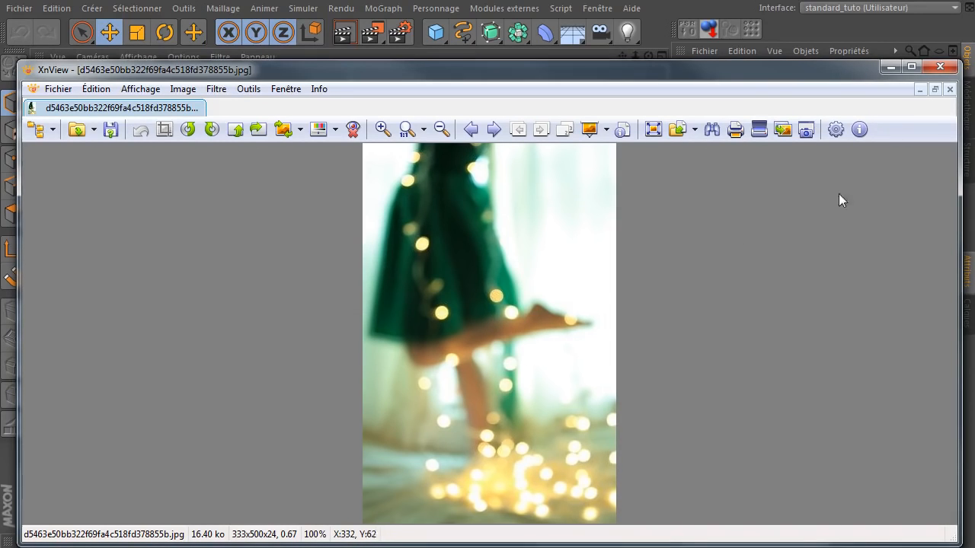
{"action": "left_click", "coordinate": [942, 69]}
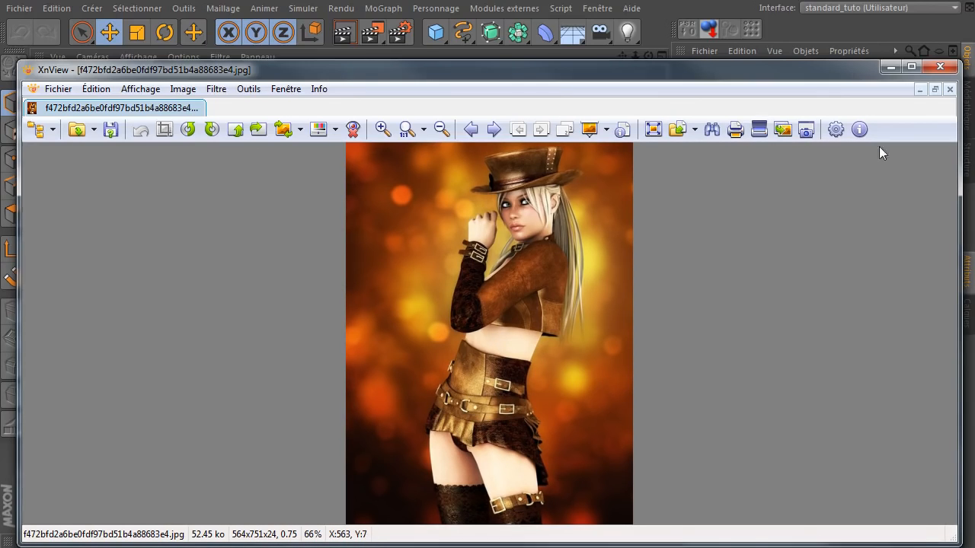
{"action": "left_click", "coordinate": [941, 64]}
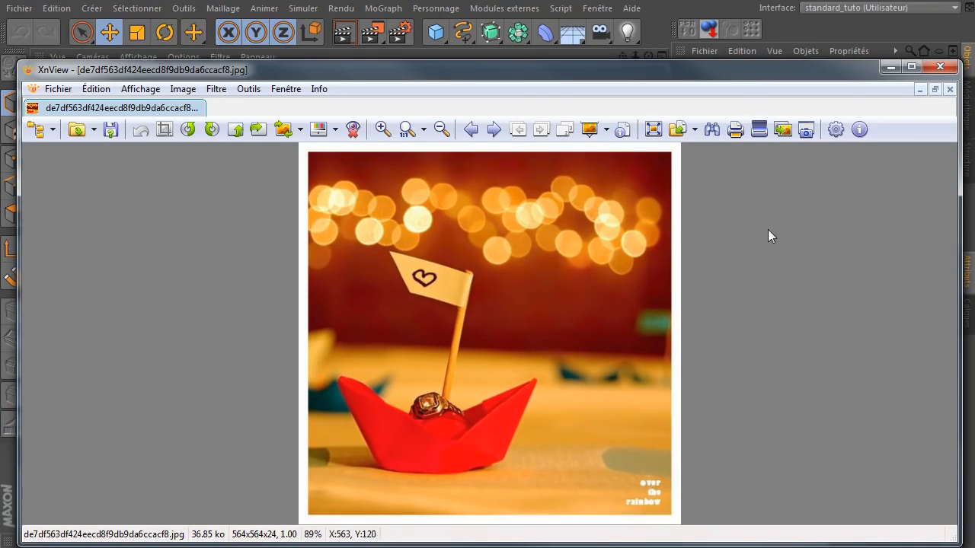
{"action": "left_click", "coordinate": [948, 72]}
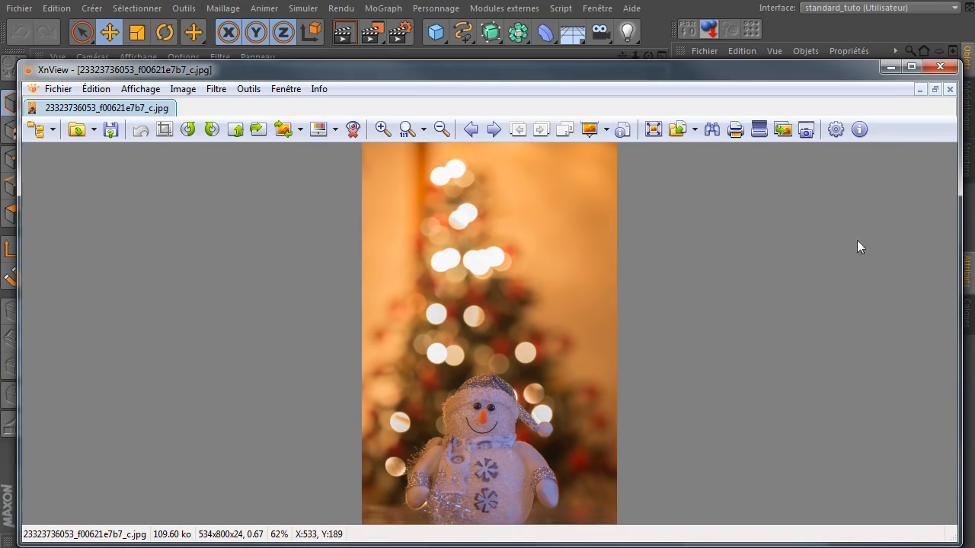
{"action": "left_click", "coordinate": [940, 66]}
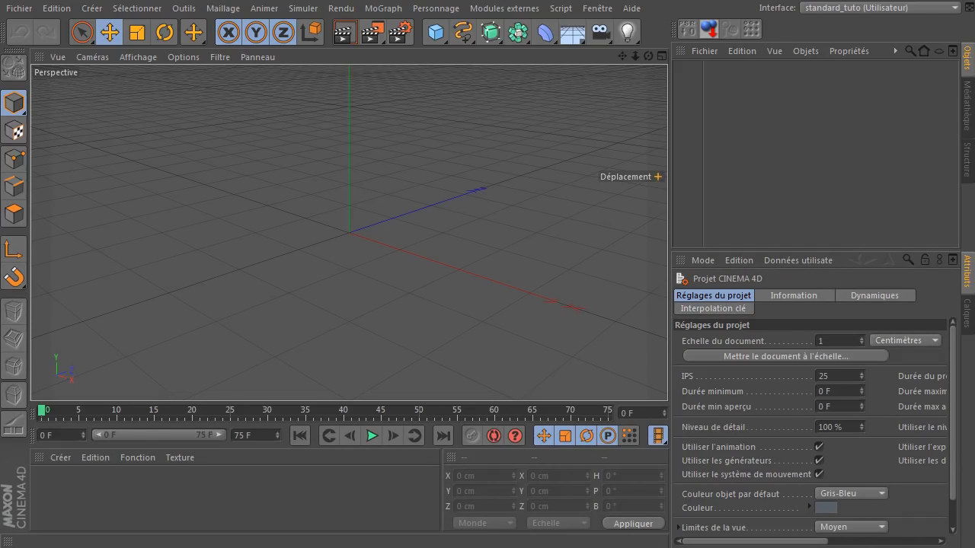
{"action": "key", "text": "alt+Tab"}
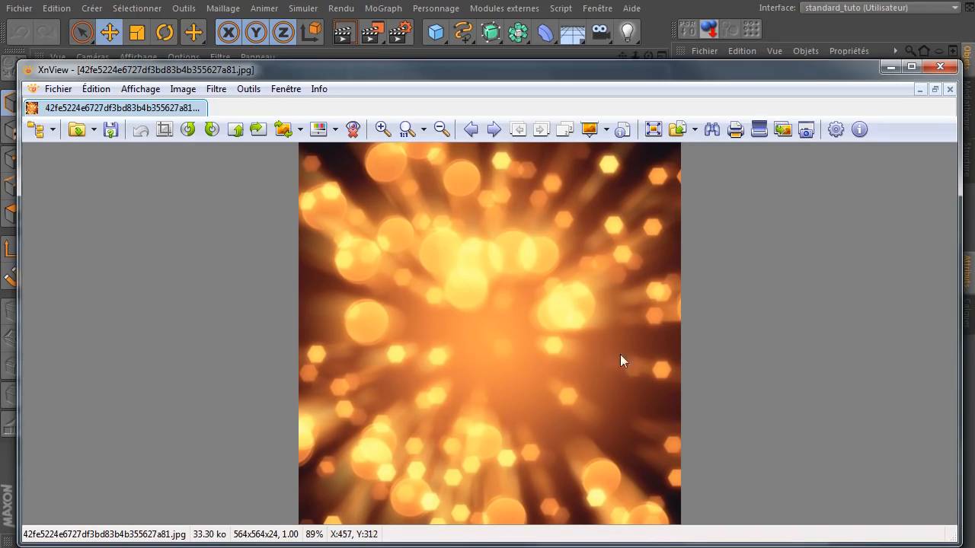
{"action": "left_click", "coordinate": [940, 66]}
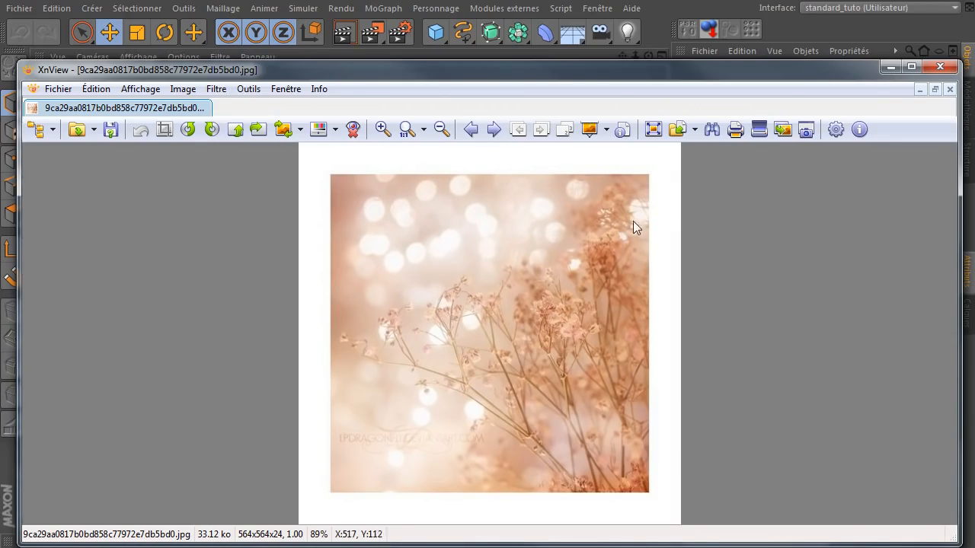
{"action": "left_click", "coordinate": [940, 68]}
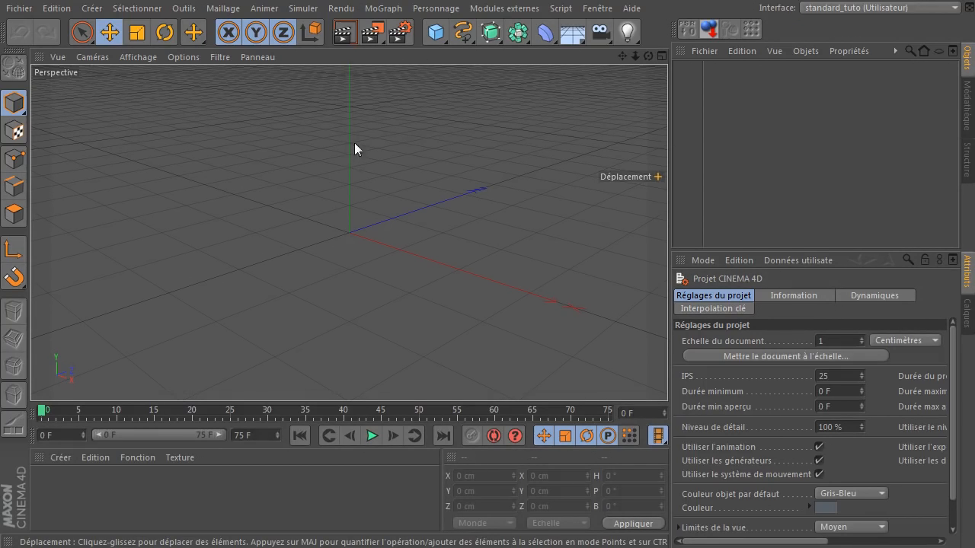
Step: Add a camera to the scene and set its focal length to the Télé (135 mm) preset
{"action": "left_click", "coordinate": [600, 34]}
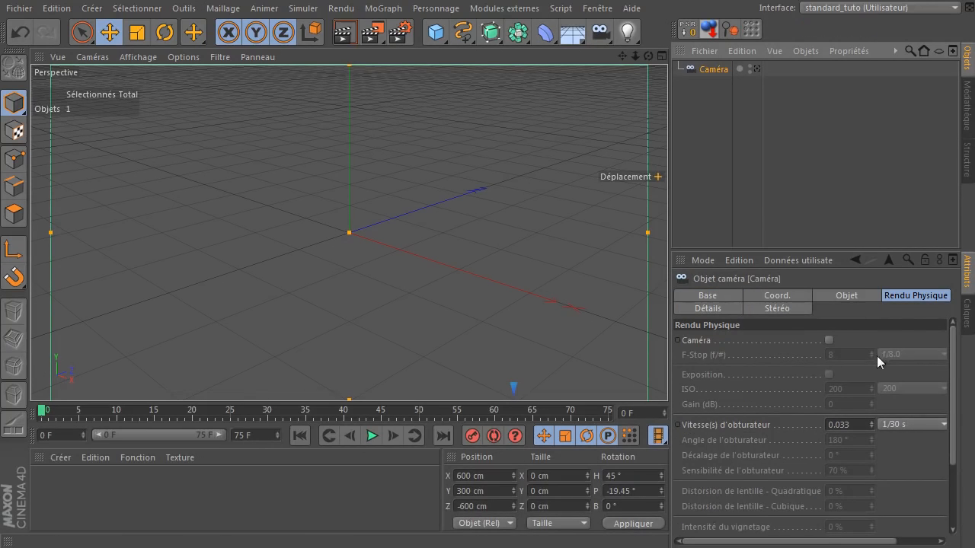
{"action": "left_click", "coordinate": [866, 296]}
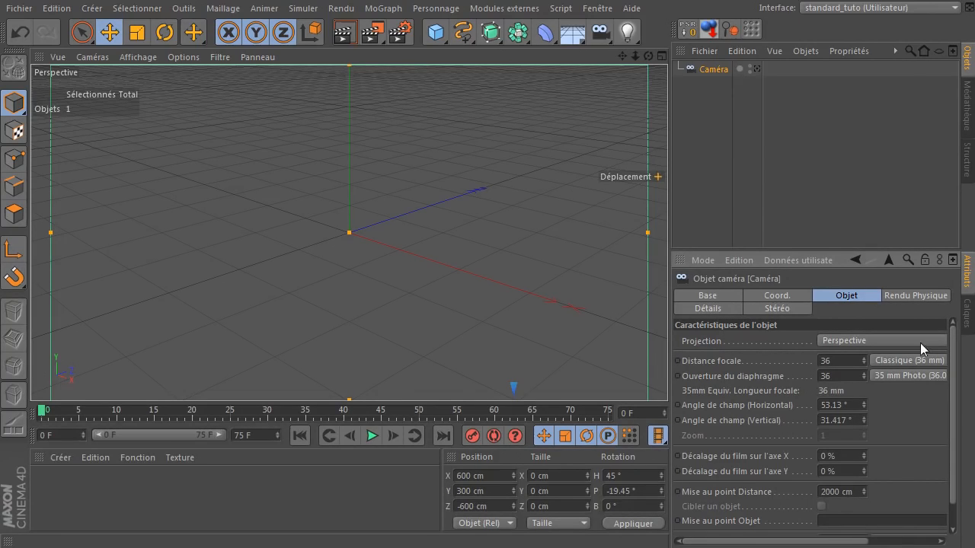
{"action": "left_click", "coordinate": [830, 361]}
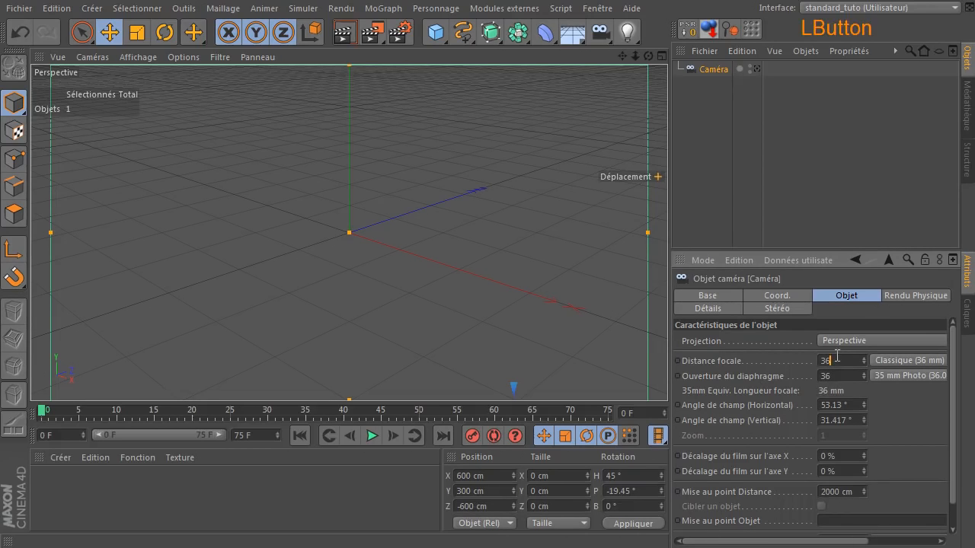
{"action": "left_click", "coordinate": [902, 359]}
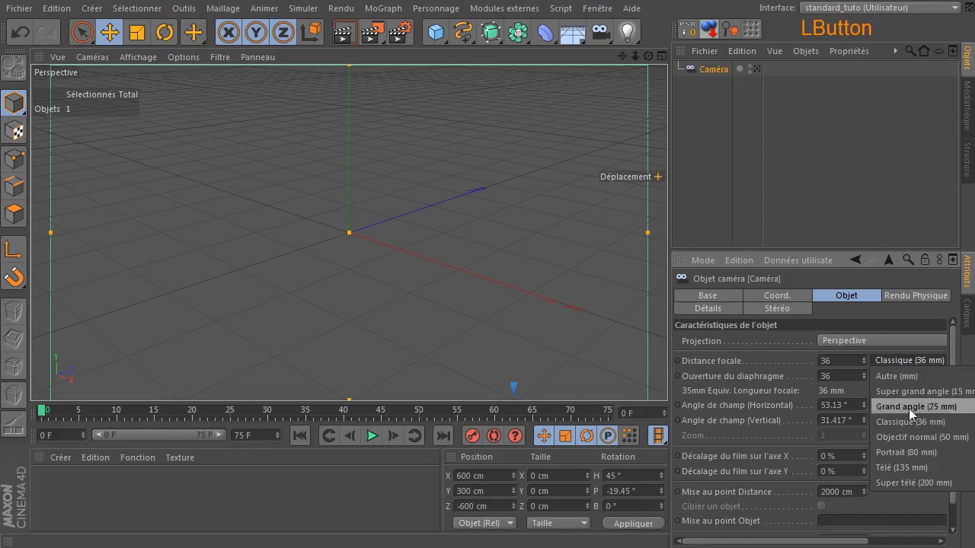
{"action": "left_click", "coordinate": [907, 468]}
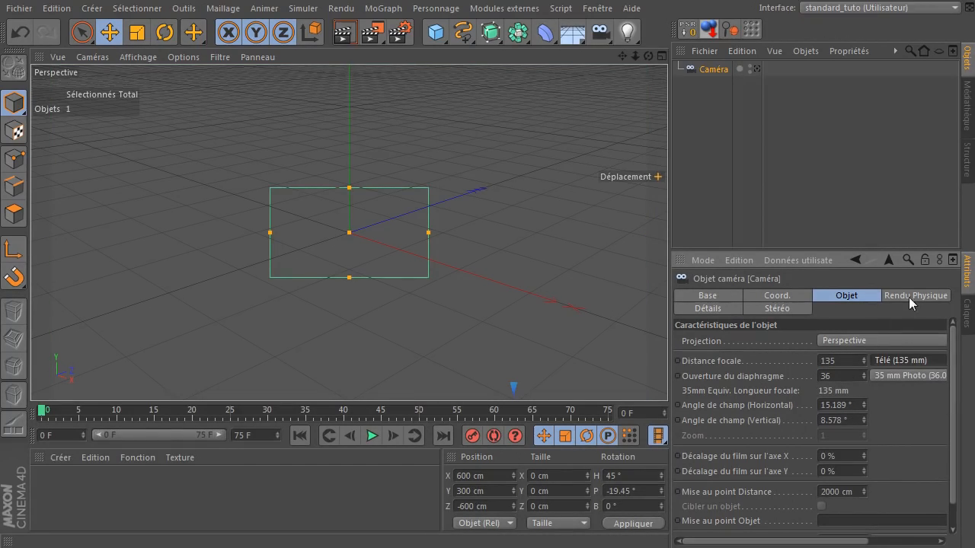
Step: Set the render engine to Physique and enable Profondeur de champ in the render settings
{"action": "left_click", "coordinate": [401, 32]}
{"action": "left_click", "coordinate": [246, 84]}
{"action": "left_click", "coordinate": [245, 116]}
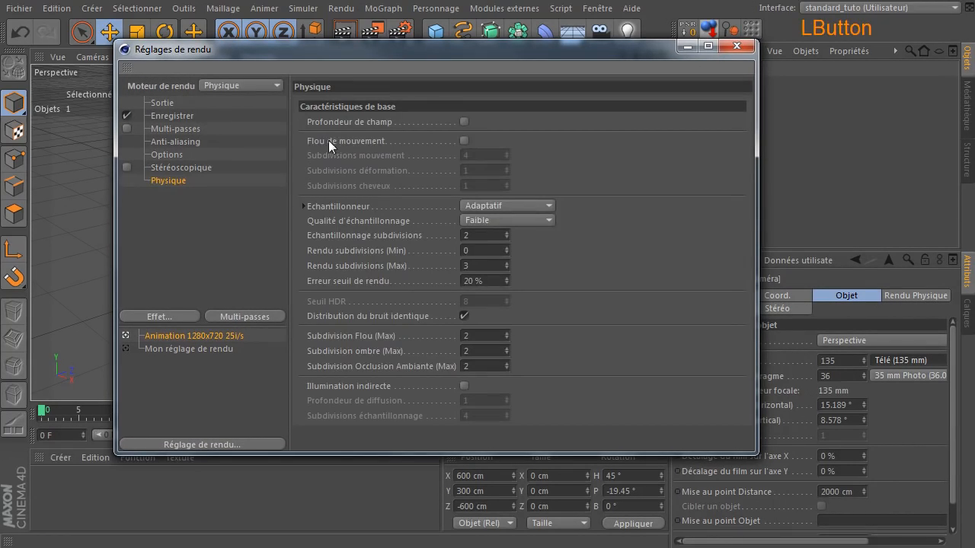
{"action": "left_click", "coordinate": [464, 121]}
{"action": "left_click", "coordinate": [737, 46]}
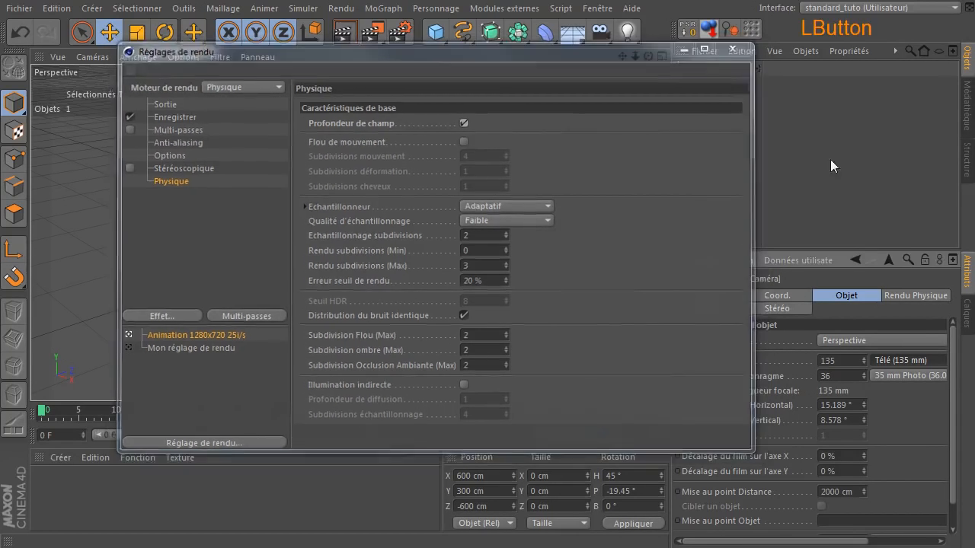
Step: Set the camera's F-Stop to 0.5 in its physical render properties and review its focal length
{"action": "left_click", "coordinate": [905, 298]}
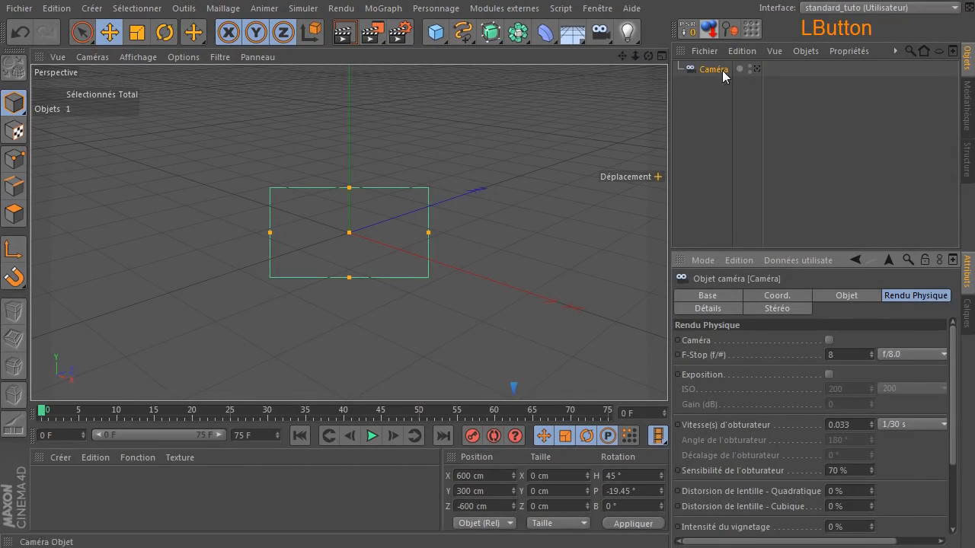
{"action": "left_click", "coordinate": [843, 353]}
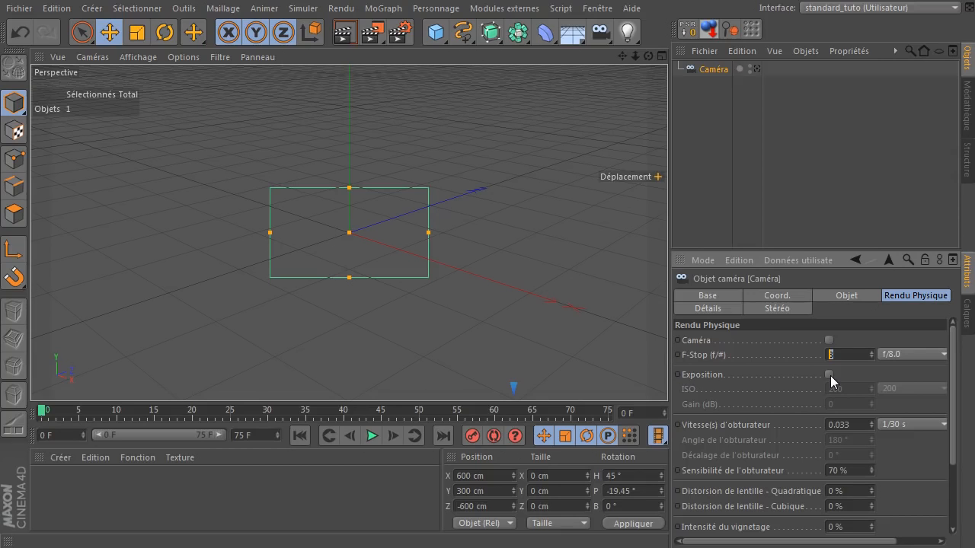
{"action": "left_click", "coordinate": [826, 176]}
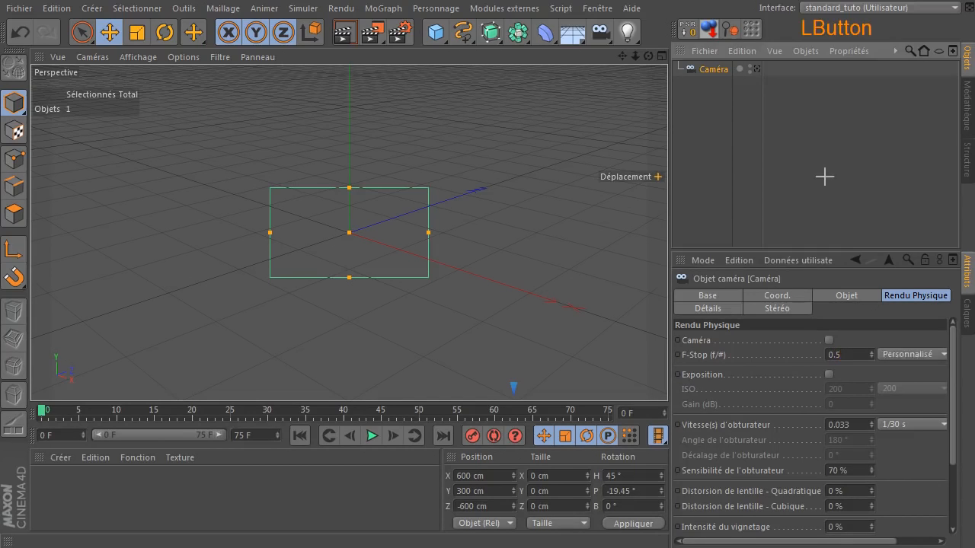
{"action": "left_click", "coordinate": [713, 70]}
{"action": "left_click", "coordinate": [856, 298]}
{"action": "left_click", "coordinate": [840, 360]}
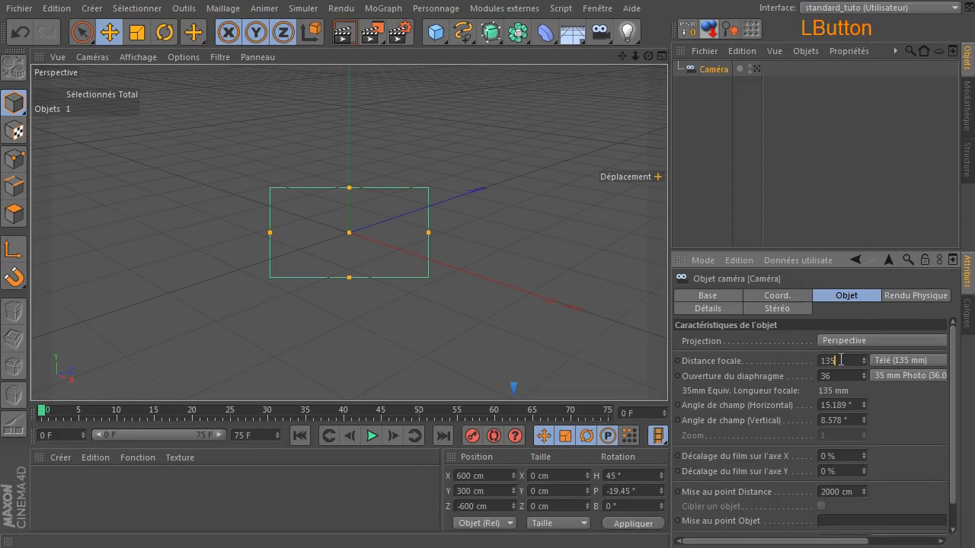
{"action": "left_click", "coordinate": [898, 297]}
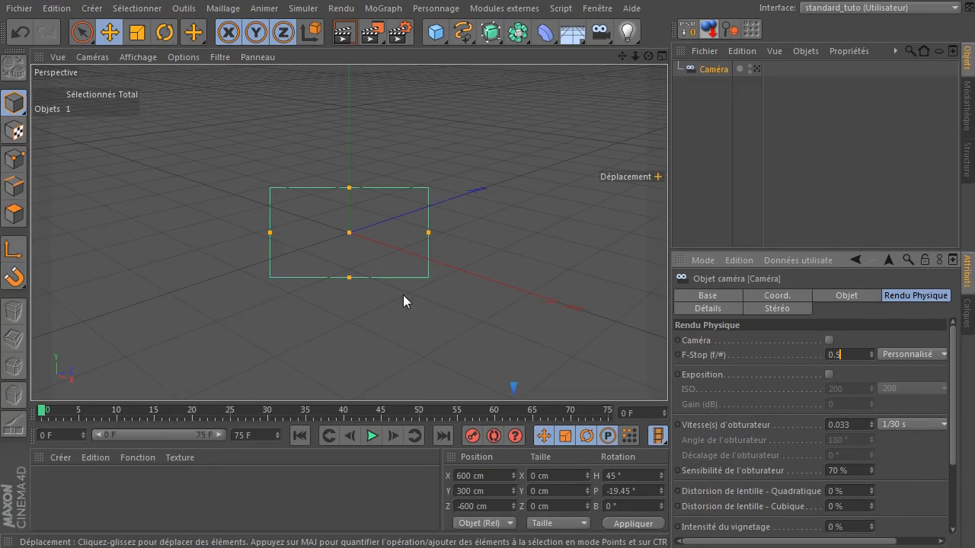
Step: Delete the camera and set the render engine back to Rendu complet
{"action": "left_click", "coordinate": [714, 70]}
{"action": "key", "text": "Delete"}
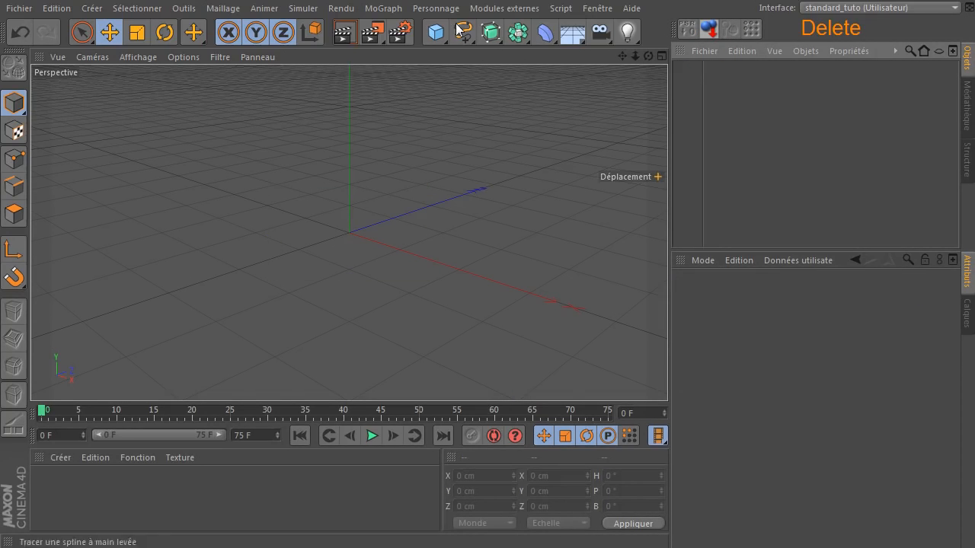
{"action": "left_click", "coordinate": [397, 33]}
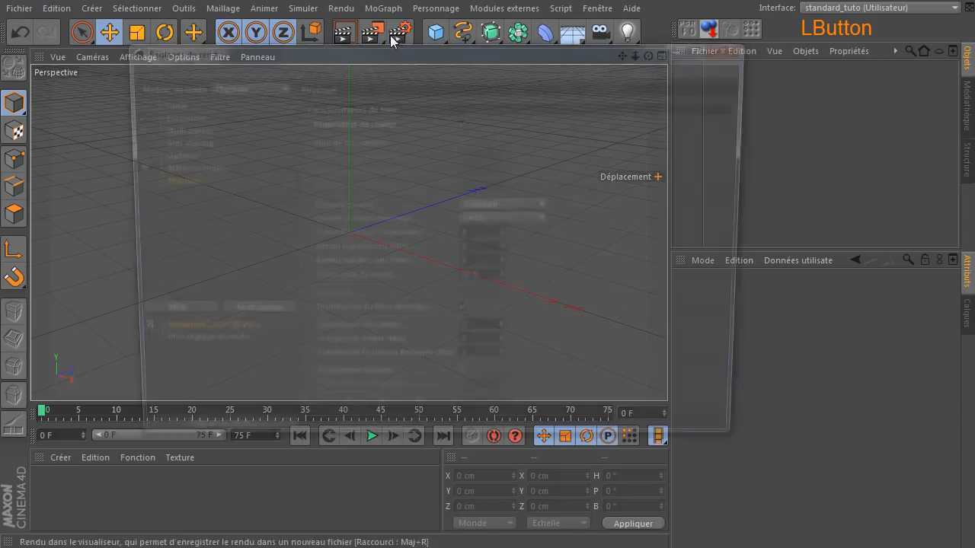
{"action": "left_click", "coordinate": [248, 89]}
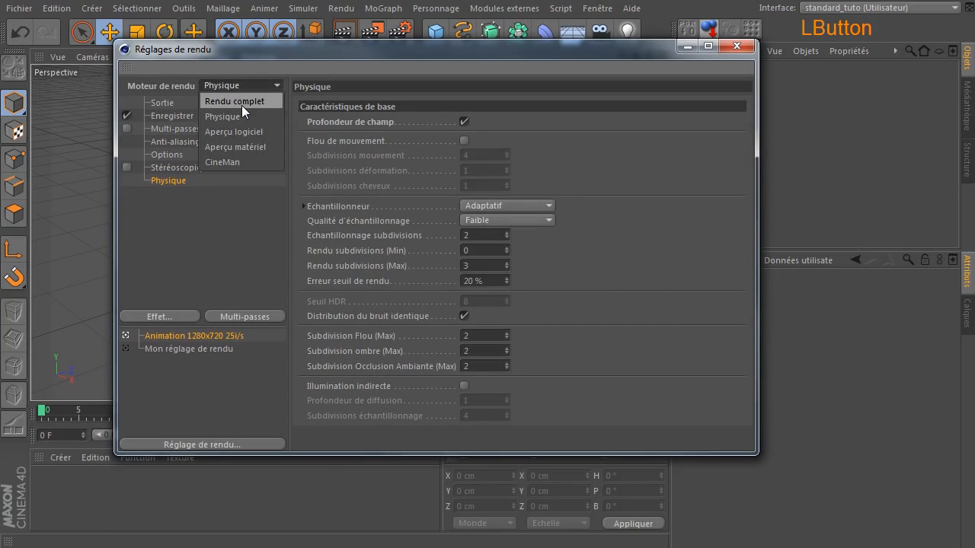
{"action": "left_click", "coordinate": [241, 102]}
{"action": "left_click", "coordinate": [737, 46]}
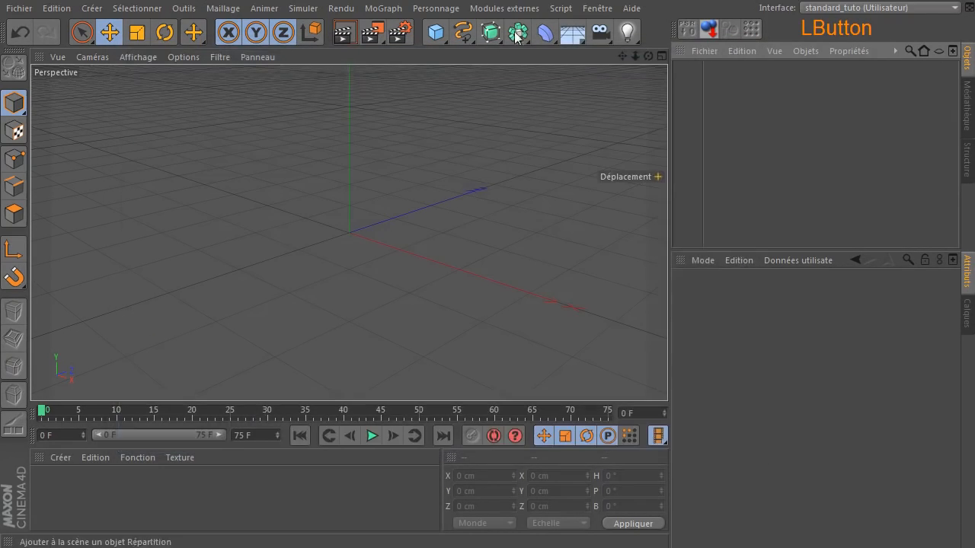
Step: Add a camera and enable both Mise au point (Avant) and Mise au point (Arrière) in its details
{"action": "left_click", "coordinate": [600, 36]}
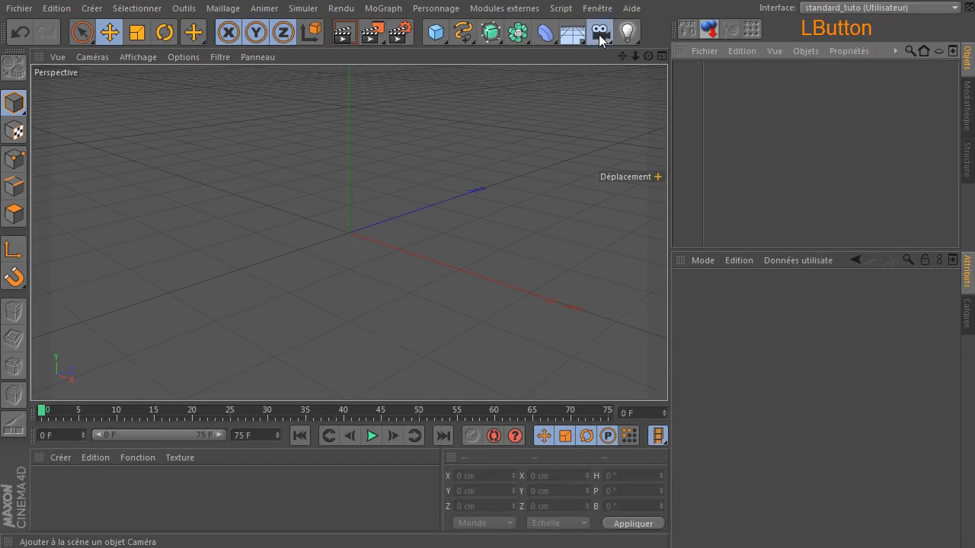
{"action": "left_click", "coordinate": [868, 298]}
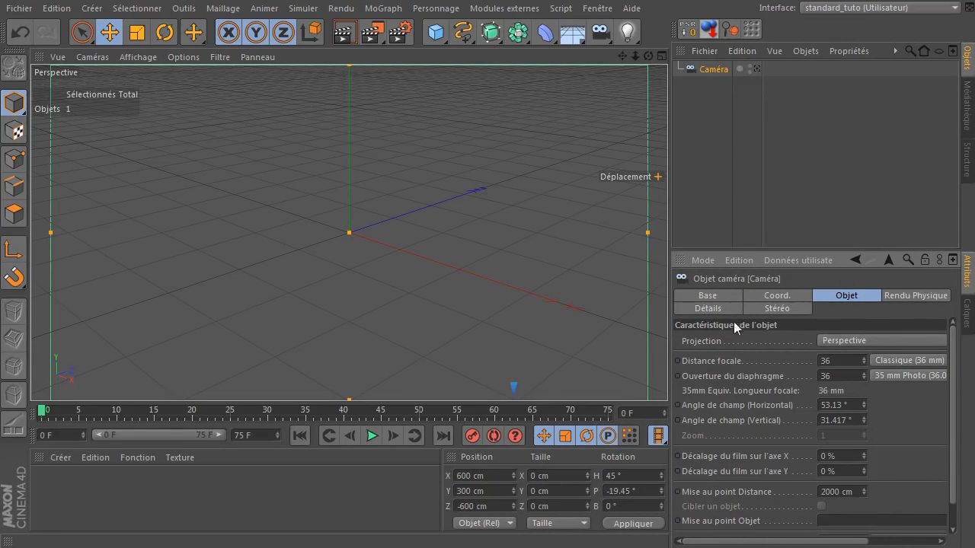
{"action": "left_click", "coordinate": [707, 308]}
{"action": "left_click", "coordinate": [776, 422]}
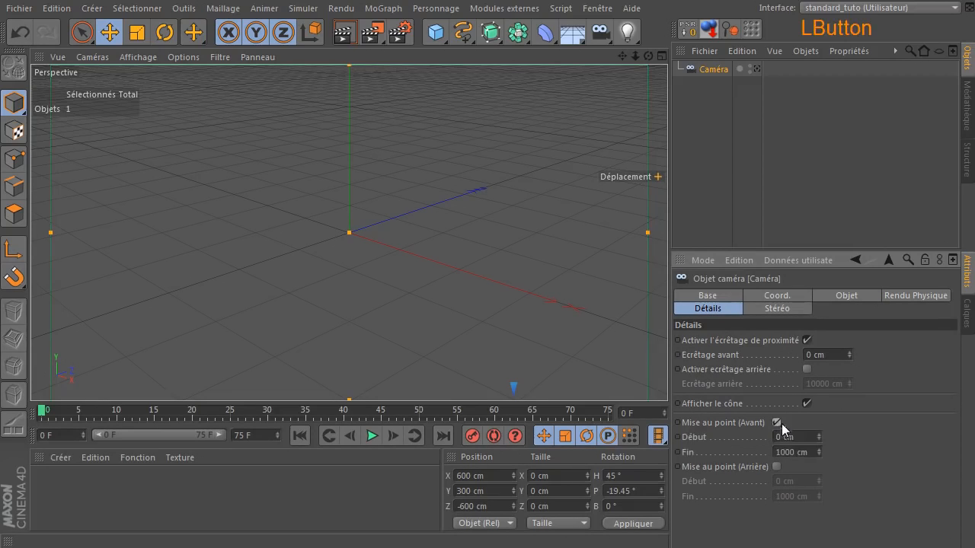
{"action": "left_click", "coordinate": [778, 467]}
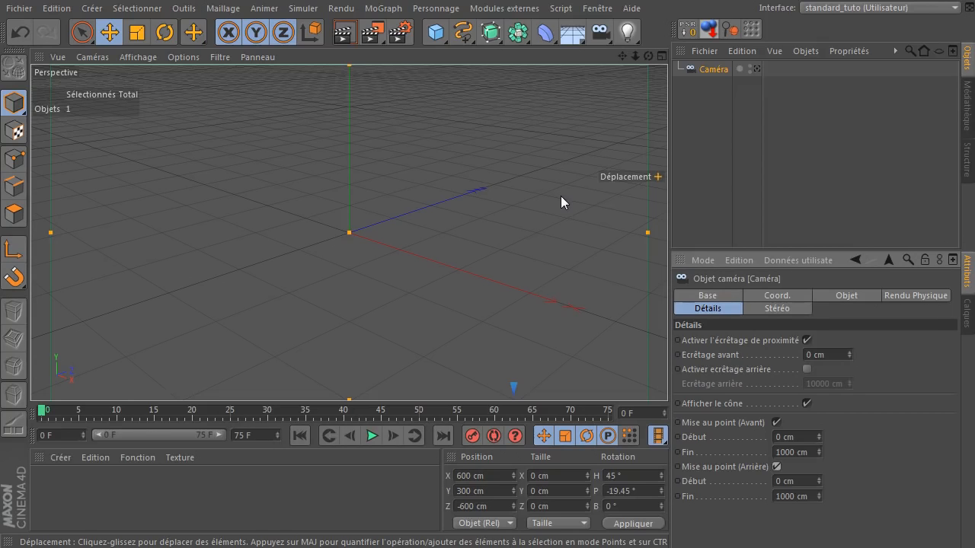
Step: Add the Profondeur de champ effect to the render settings
{"action": "left_click", "coordinate": [401, 32]}
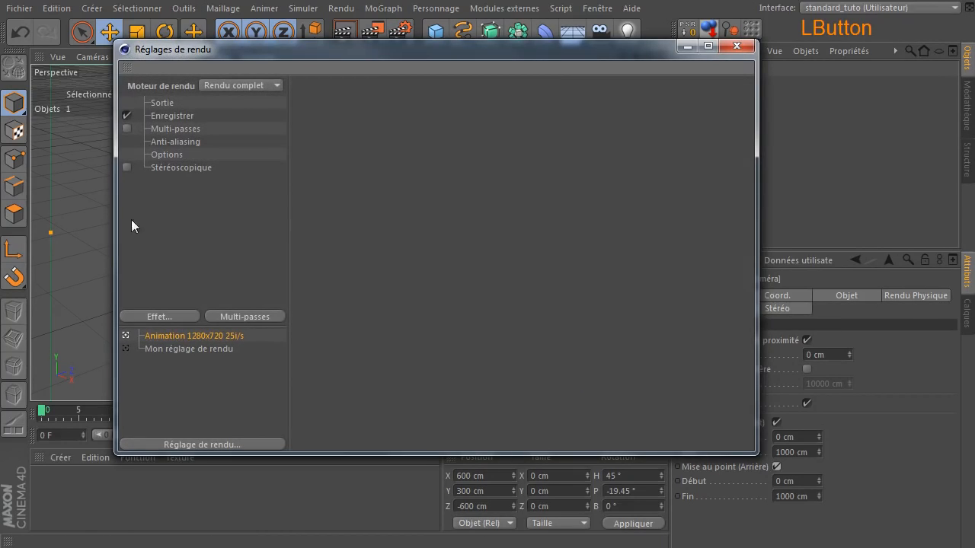
{"action": "left_click", "coordinate": [157, 317]}
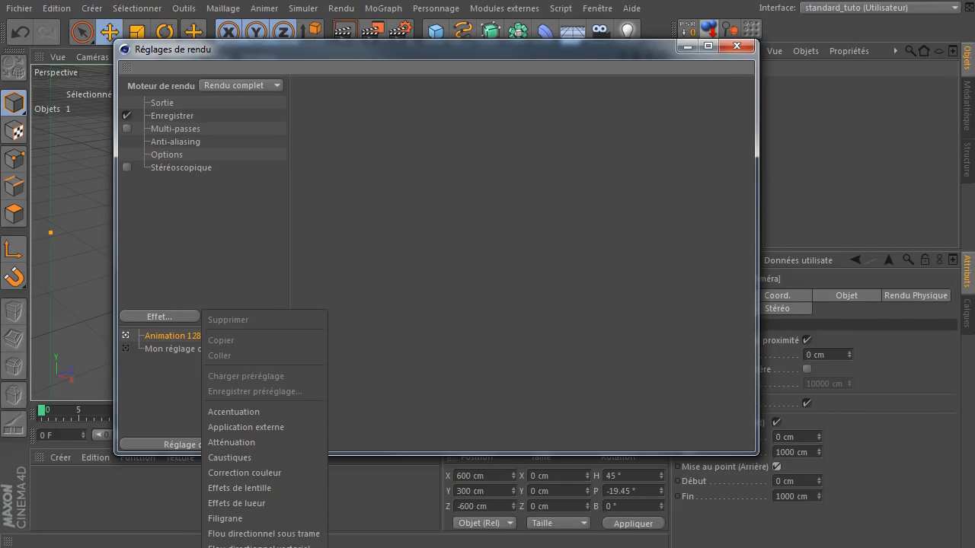
{"action": "left_click", "coordinate": [251, 547]}
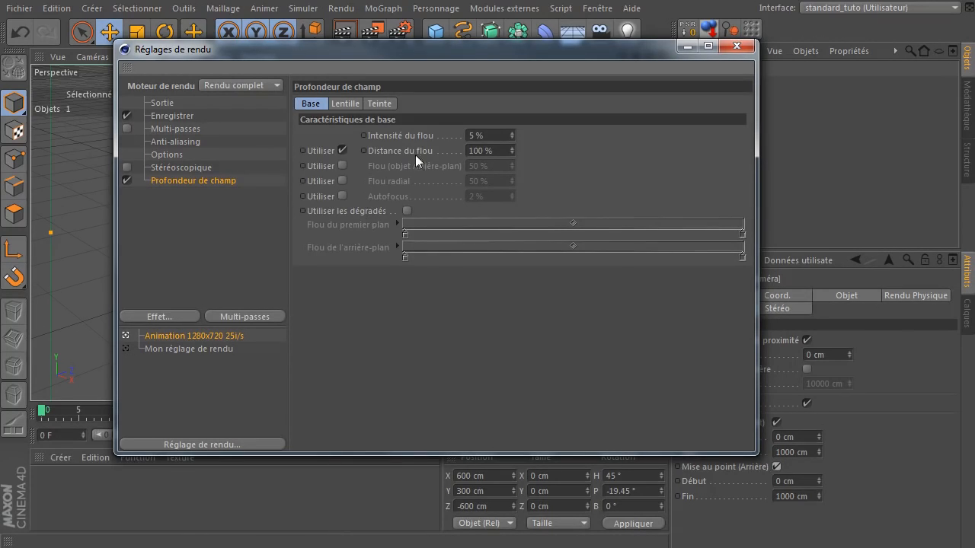
{"action": "left_click", "coordinate": [743, 47]}
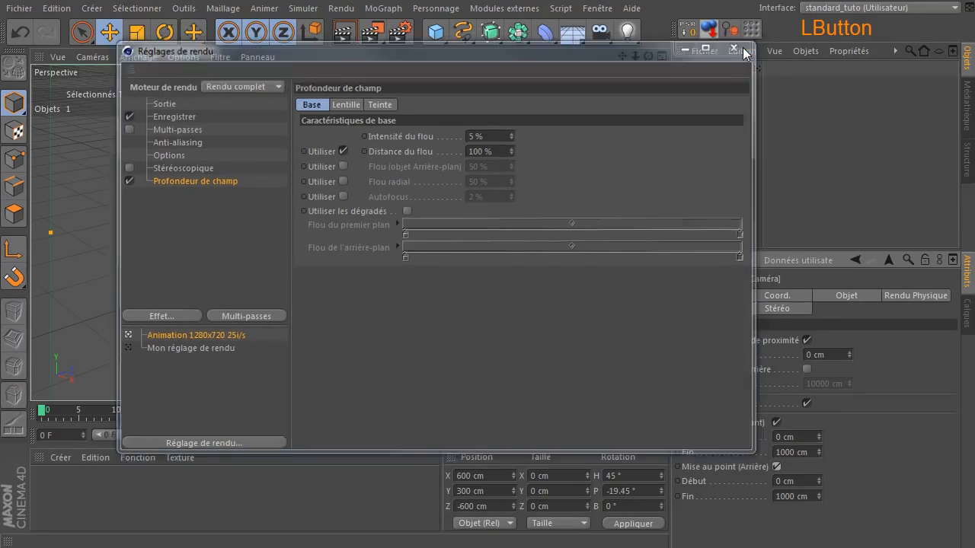
Step: Close all open projects without saving, and close the reference image viewer
{"action": "left_click", "coordinate": [14, 9]}
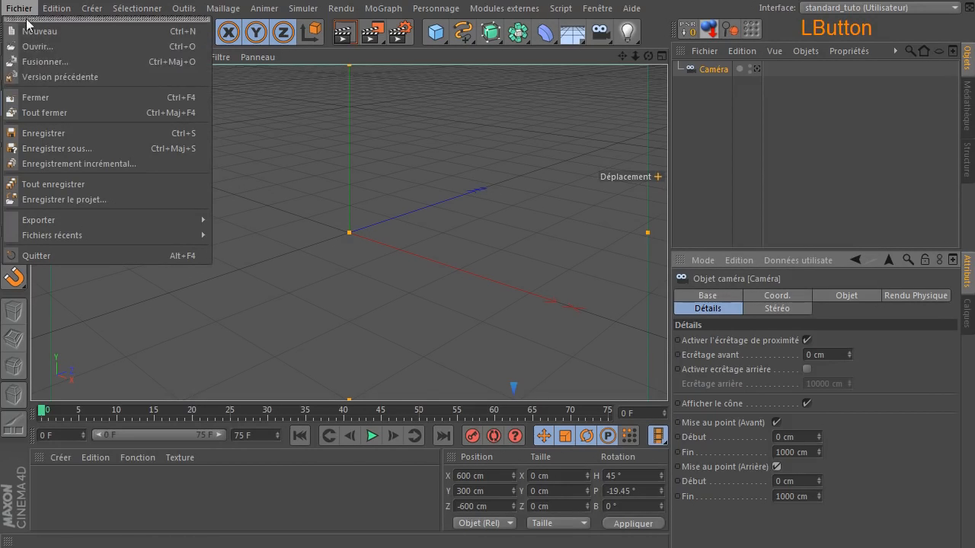
{"action": "left_click", "coordinate": [76, 112]}
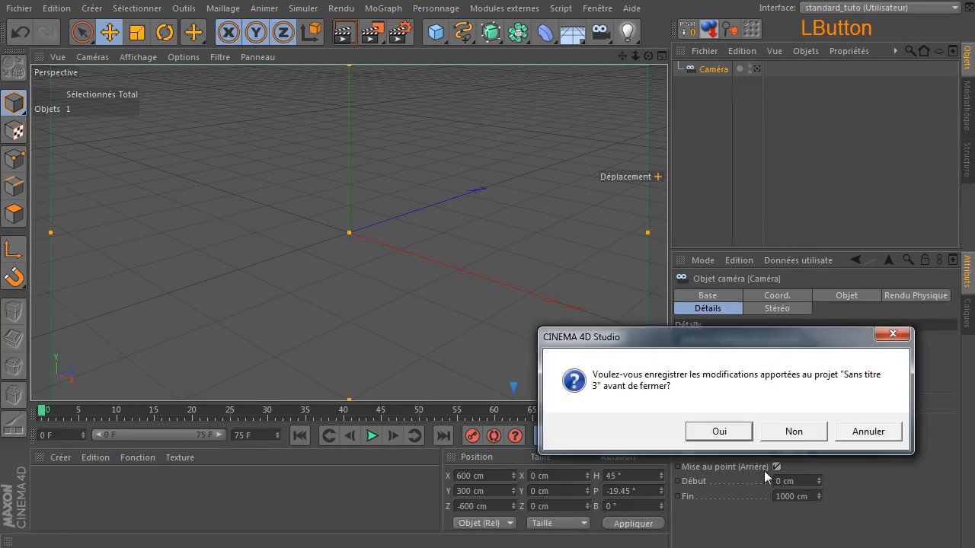
{"action": "left_click", "coordinate": [792, 428]}
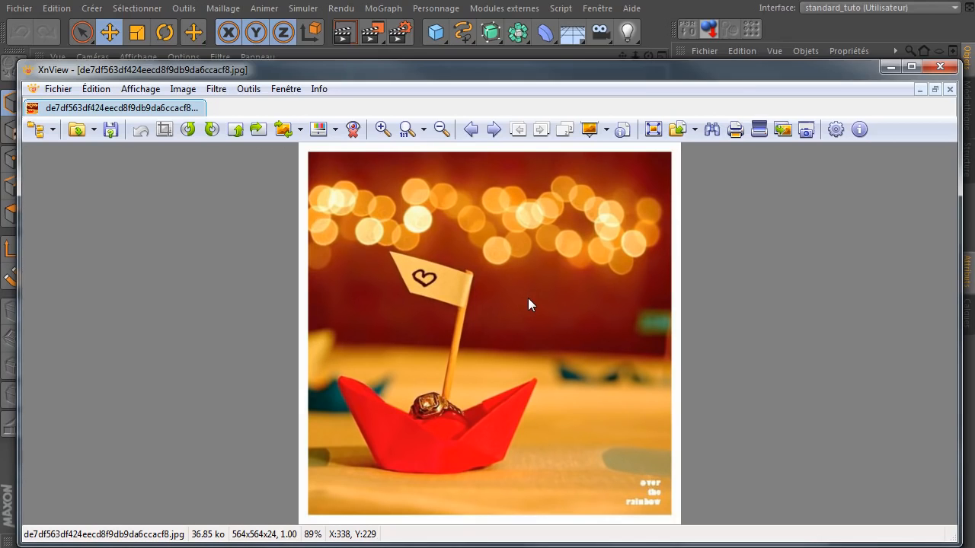
{"action": "left_click", "coordinate": [940, 66]}
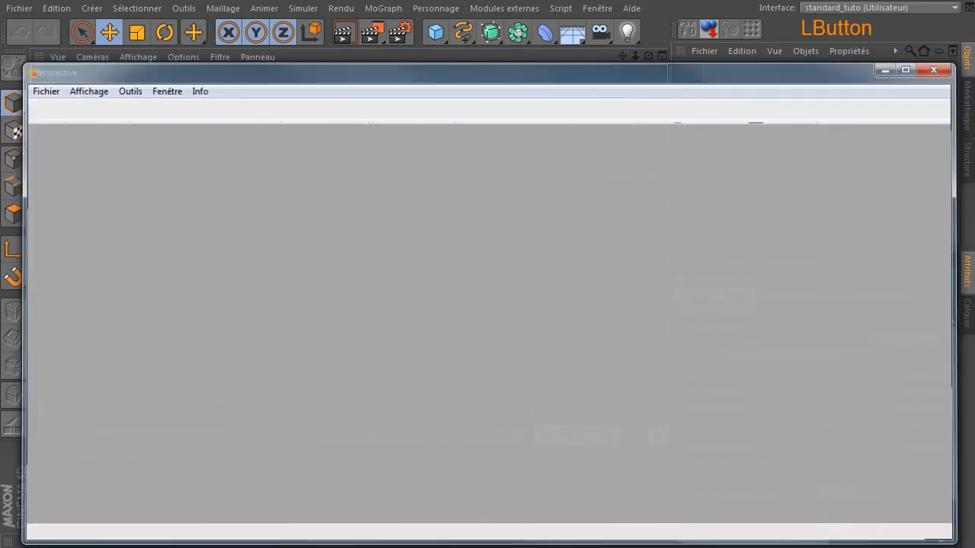
Step: Add an Omni light, set its Lumière visible option to Visible, and render the view
{"action": "left_click", "coordinate": [628, 32]}
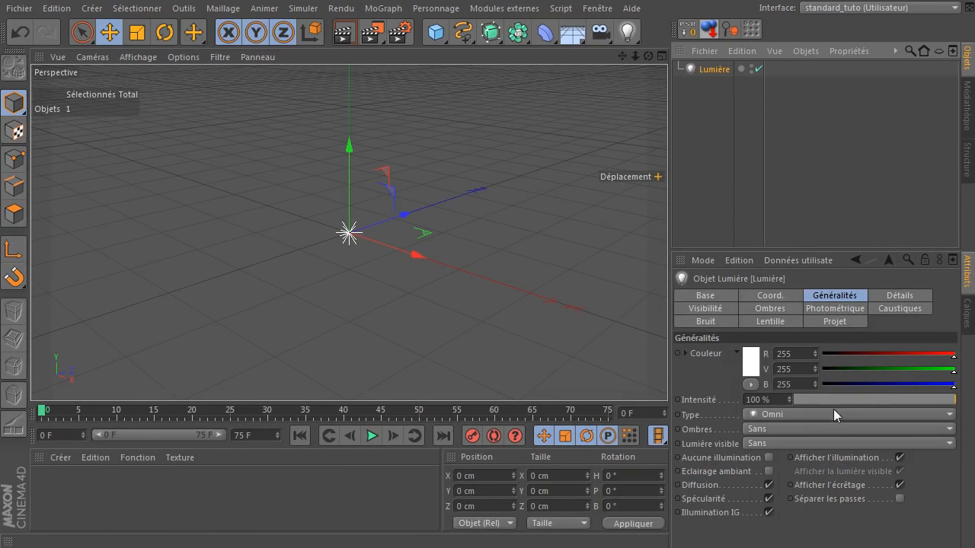
{"action": "left_click_drag", "start_coordinate": [777, 251], "coordinate": [776, 156]}
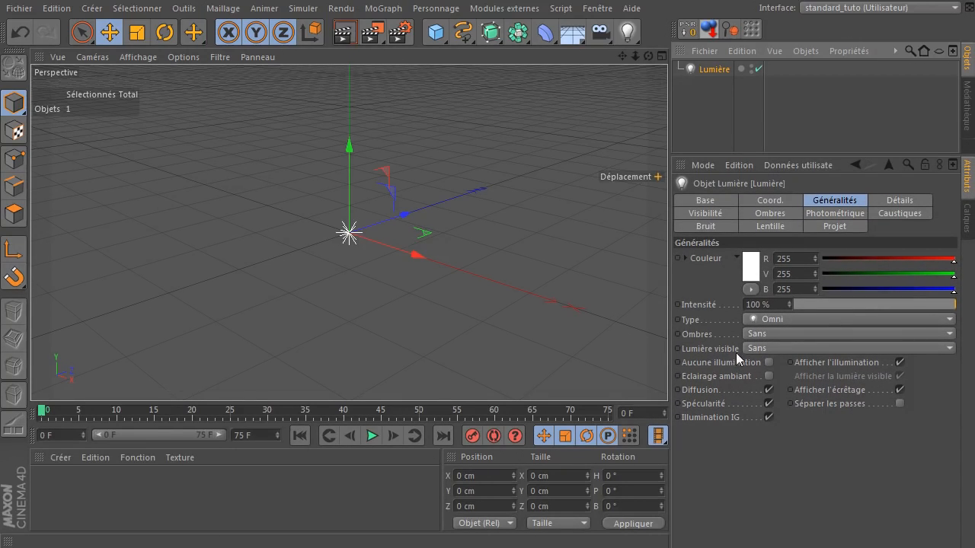
{"action": "left_click", "coordinate": [770, 348]}
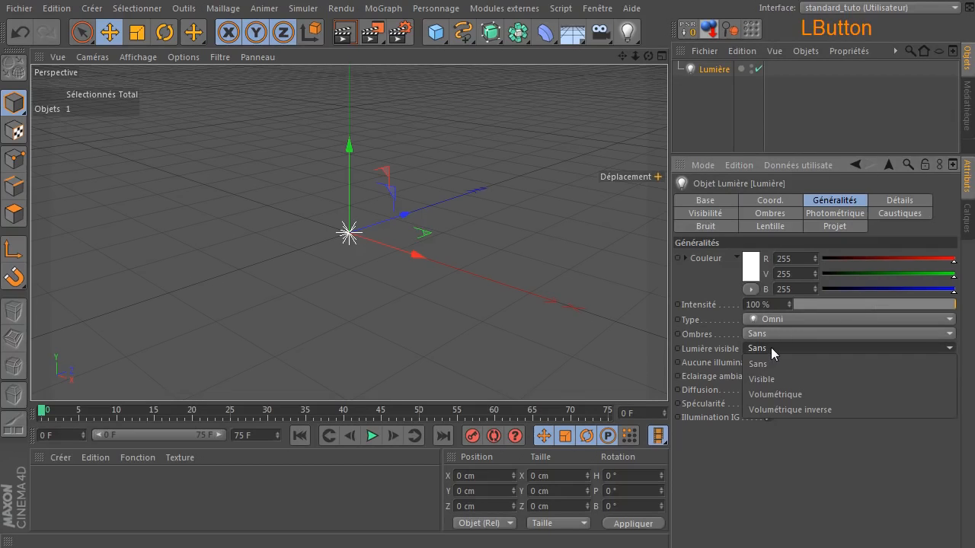
{"action": "left_click", "coordinate": [769, 380]}
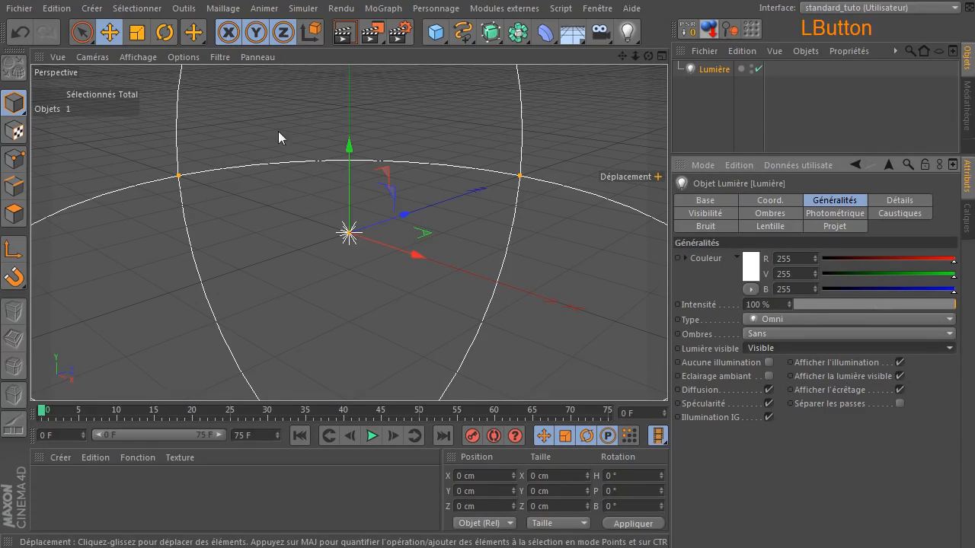
{"action": "left_click", "coordinate": [344, 32]}
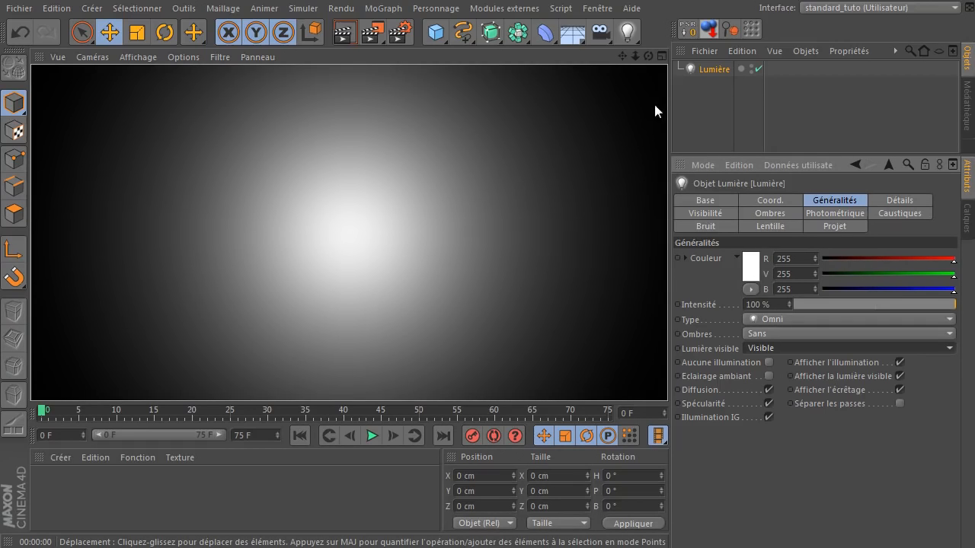
Step: Set the light's Distance interne to 90 cm in its visibility properties and render the view
{"action": "left_click", "coordinate": [714, 69]}
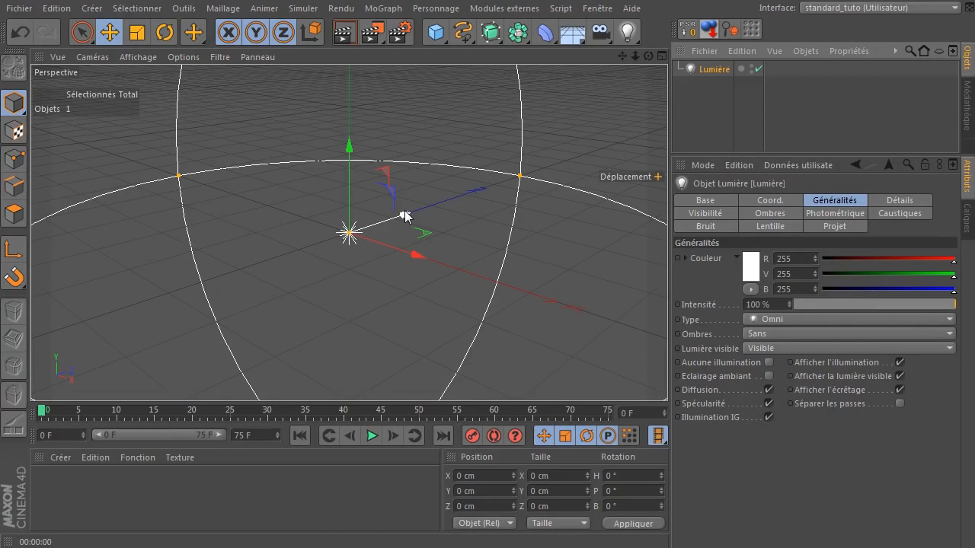
{"action": "left_click", "coordinate": [700, 69]}
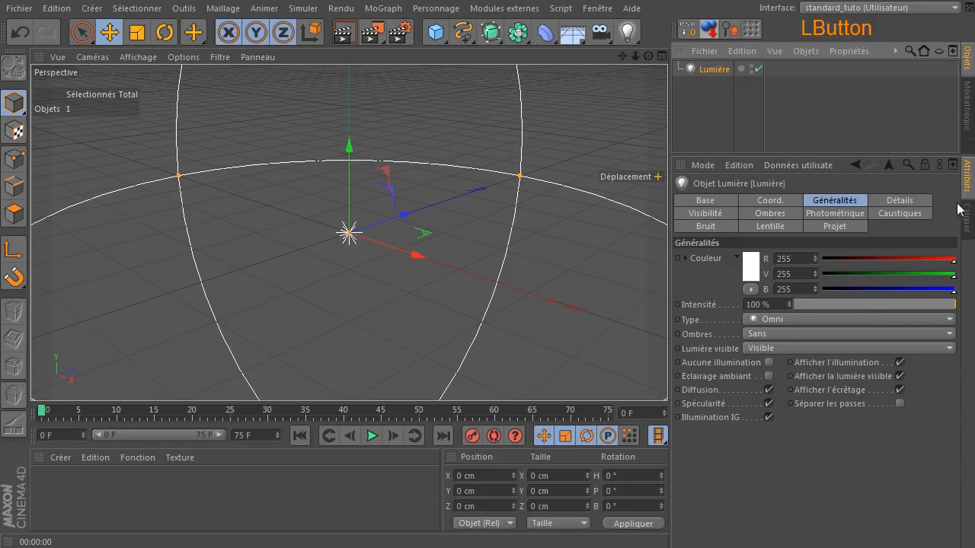
{"action": "left_click", "coordinate": [917, 203]}
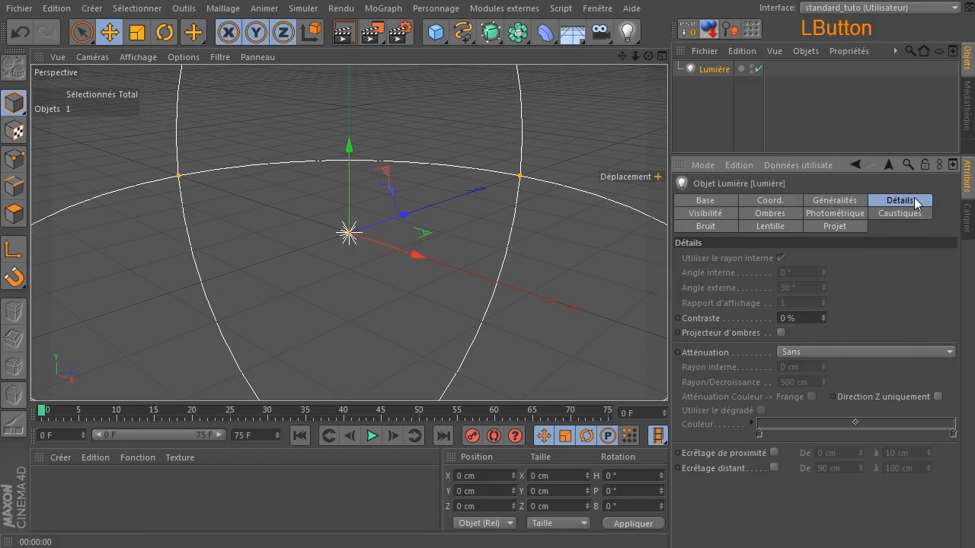
{"action": "left_click", "coordinate": [692, 216]}
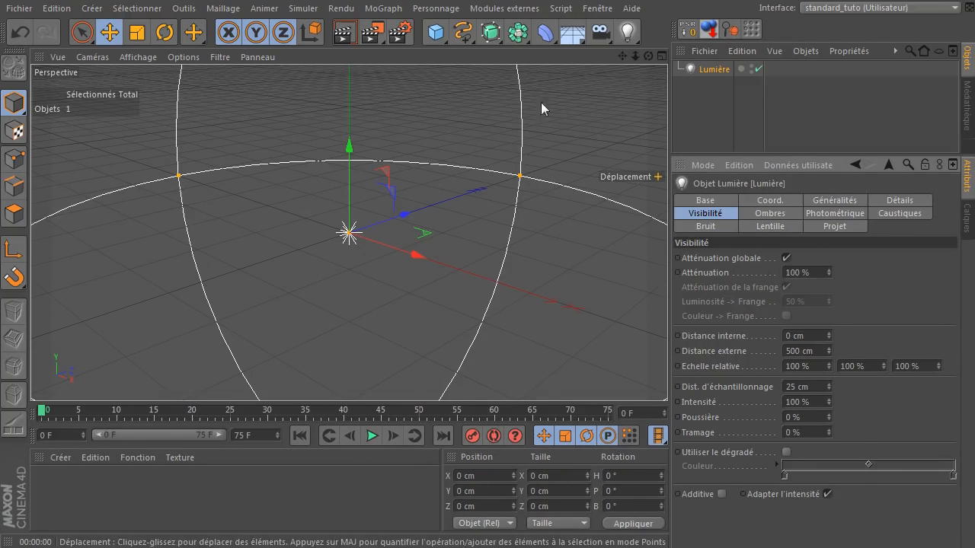
{"action": "left_click", "coordinate": [819, 336]}
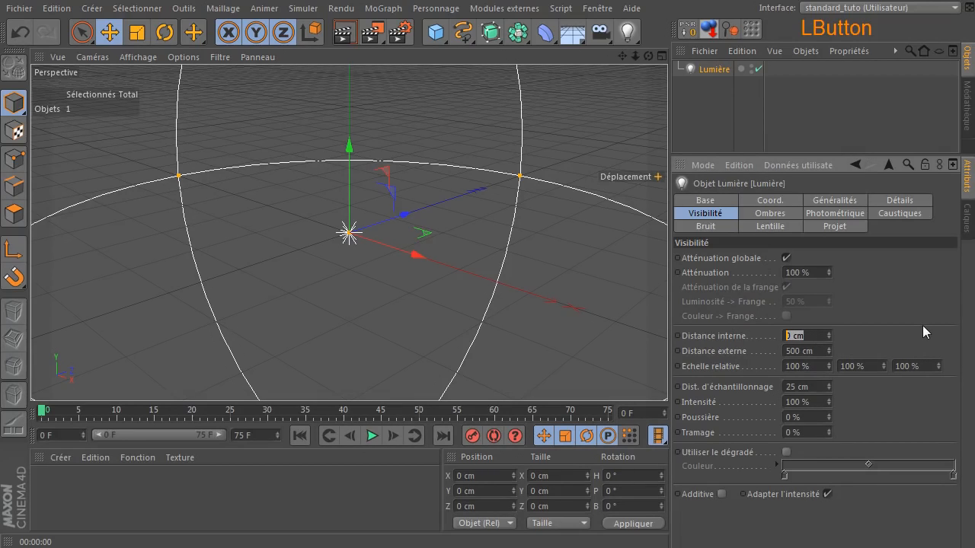
{"action": "type", "text": "80"}
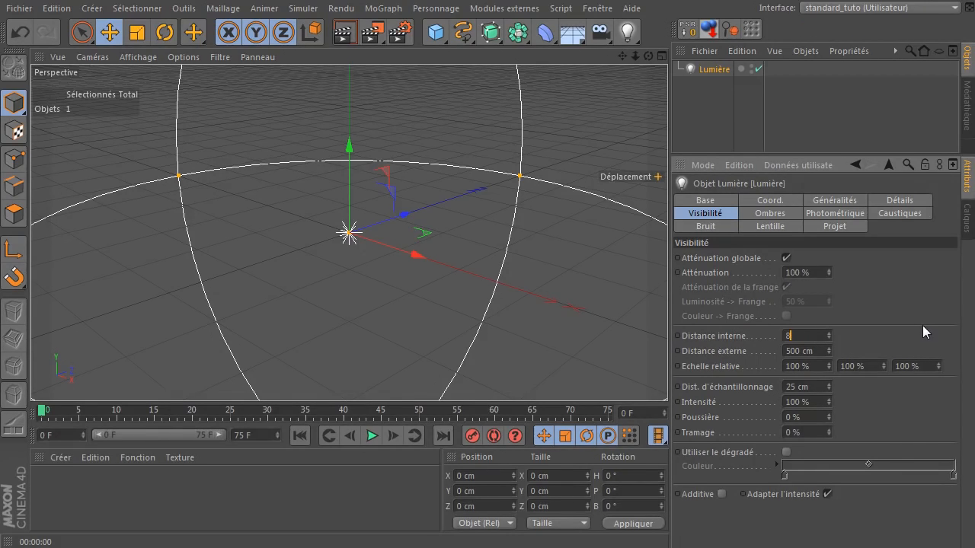
{"action": "key", "text": "BackSpace"}
{"action": "key", "text": "BackSpace"}
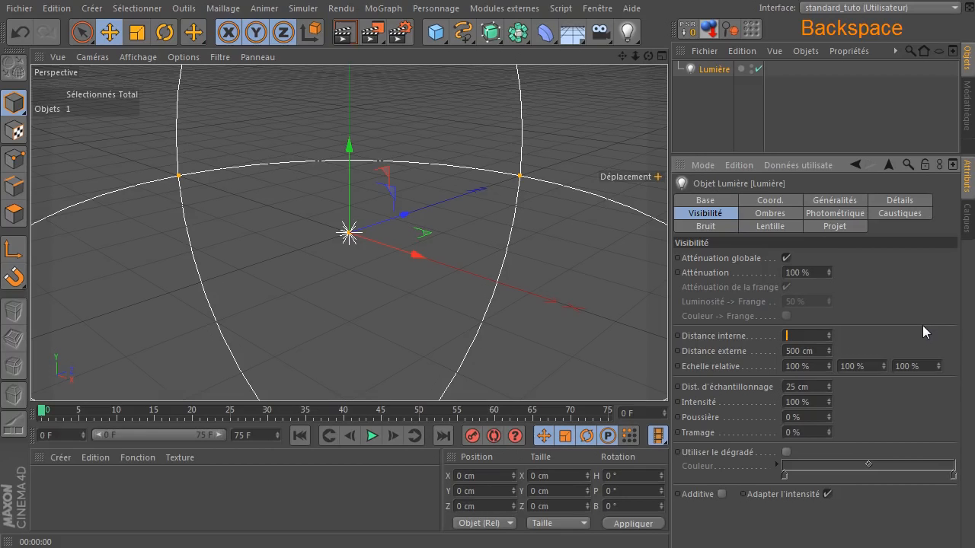
{"action": "type", "text": "90"}
{"action": "left_click", "coordinate": [923, 325]}
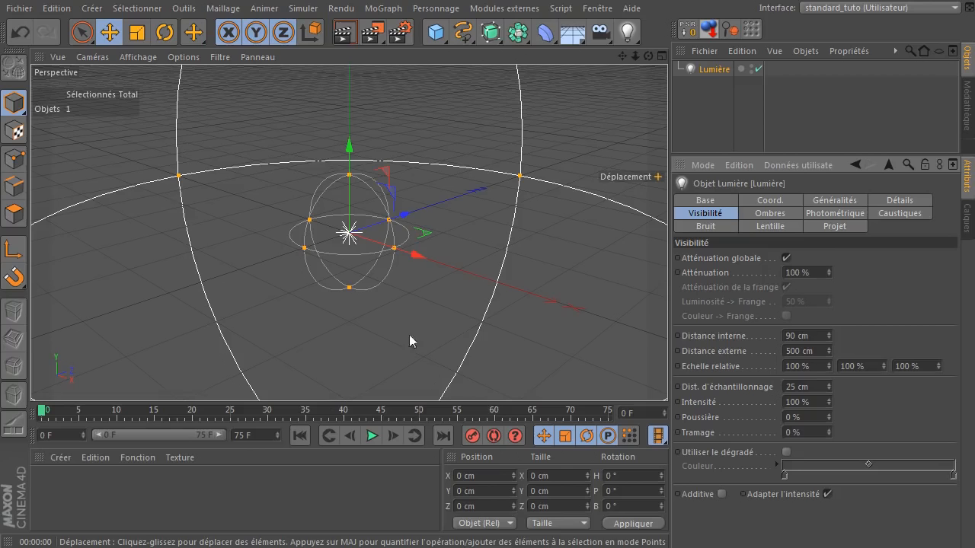
{"action": "left_click", "coordinate": [345, 32]}
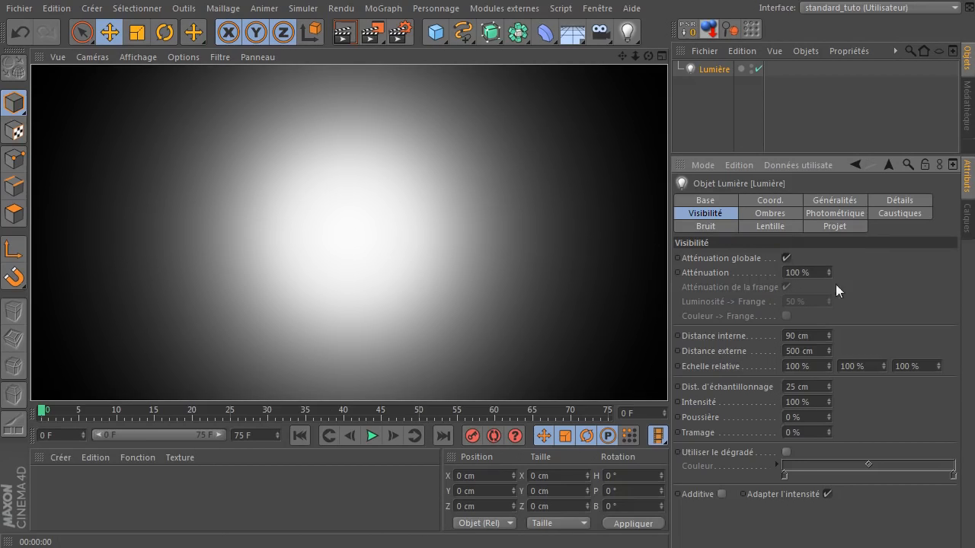
Step: Set the light's Distance externe to 100 cm in its visibility properties
{"action": "left_click", "coordinate": [878, 290]}
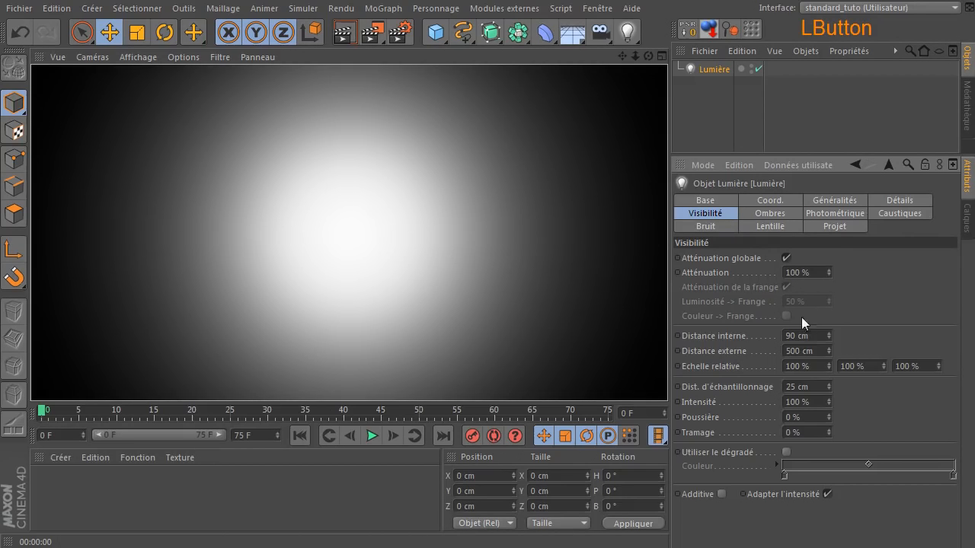
{"action": "left_click", "coordinate": [817, 351]}
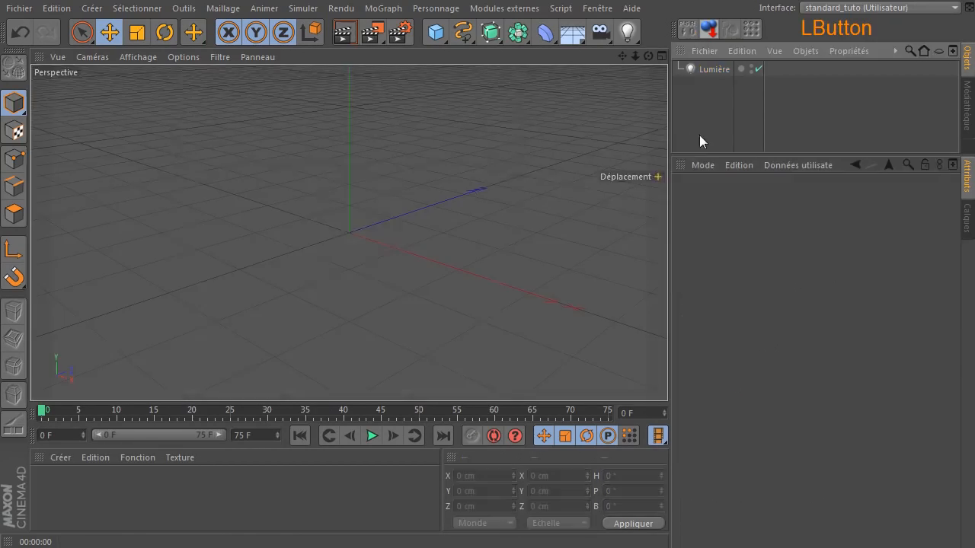
{"action": "left_click", "coordinate": [699, 134]}
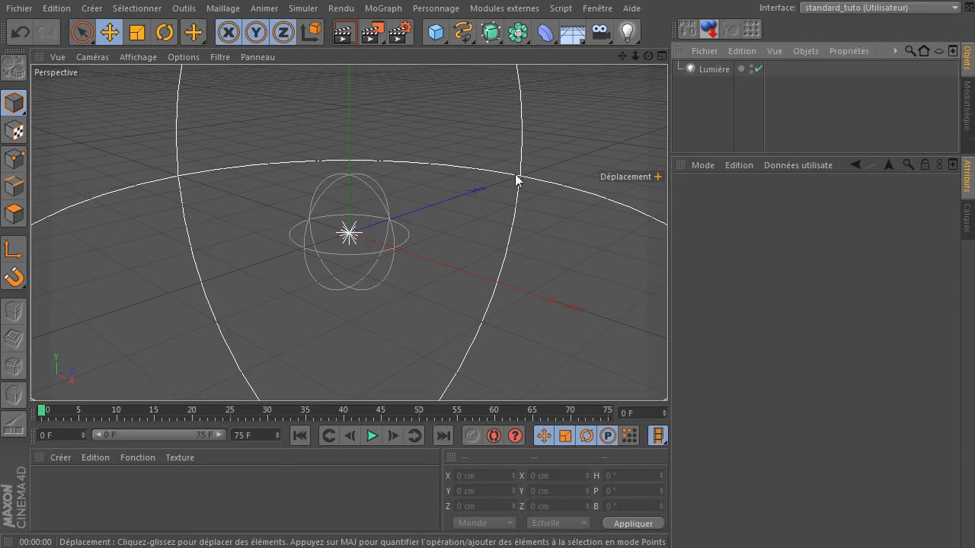
{"action": "left_click", "coordinate": [734, 75]}
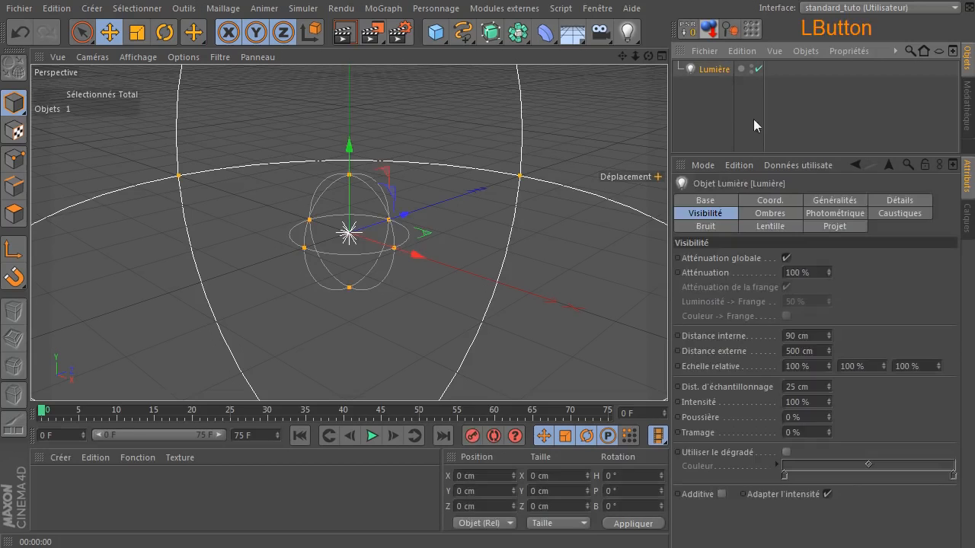
{"action": "left_click", "coordinate": [818, 335]}
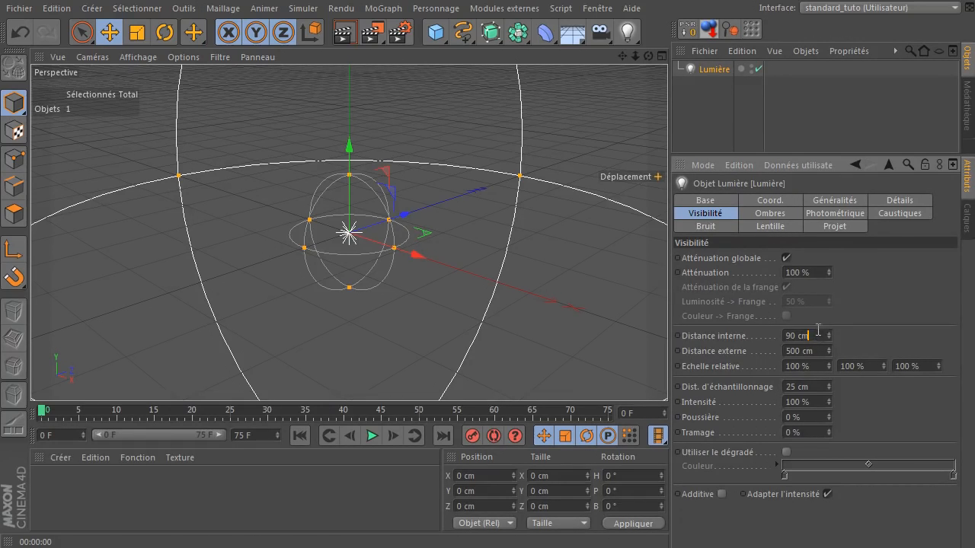
{"action": "left_click", "coordinate": [816, 335]}
{"action": "left_click", "coordinate": [817, 350]}
{"action": "type", "text": "100"}
{"action": "left_click", "coordinate": [852, 332]}
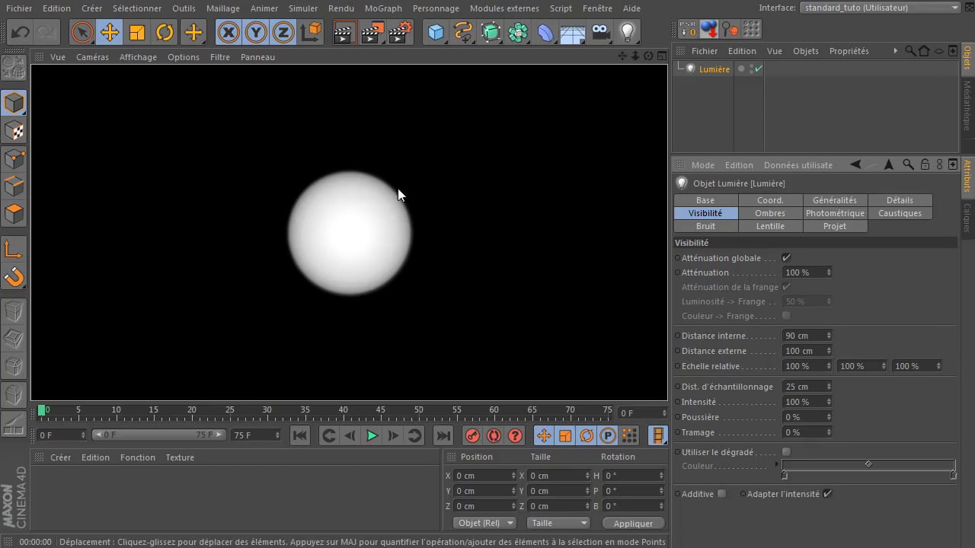
Step: Set the light's Distance externe to 95 cm and render the view
{"action": "left_click", "coordinate": [811, 351]}
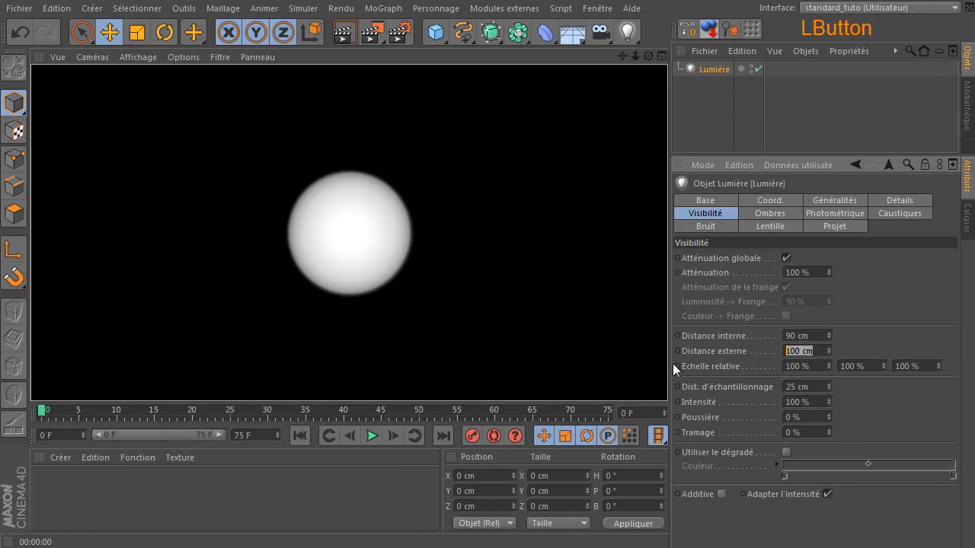
{"action": "type", "text": "95"}
{"action": "left_click", "coordinate": [815, 319]}
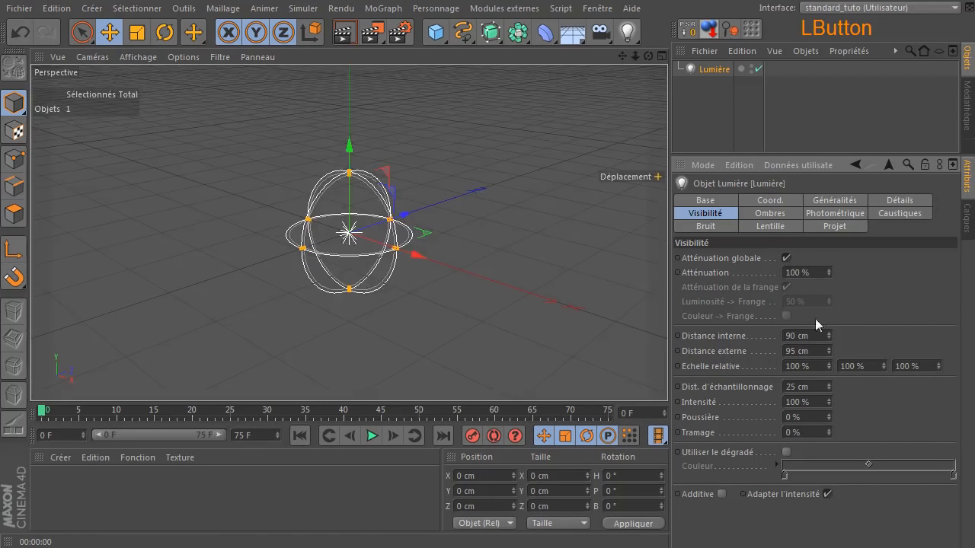
{"action": "left_click", "coordinate": [342, 39]}
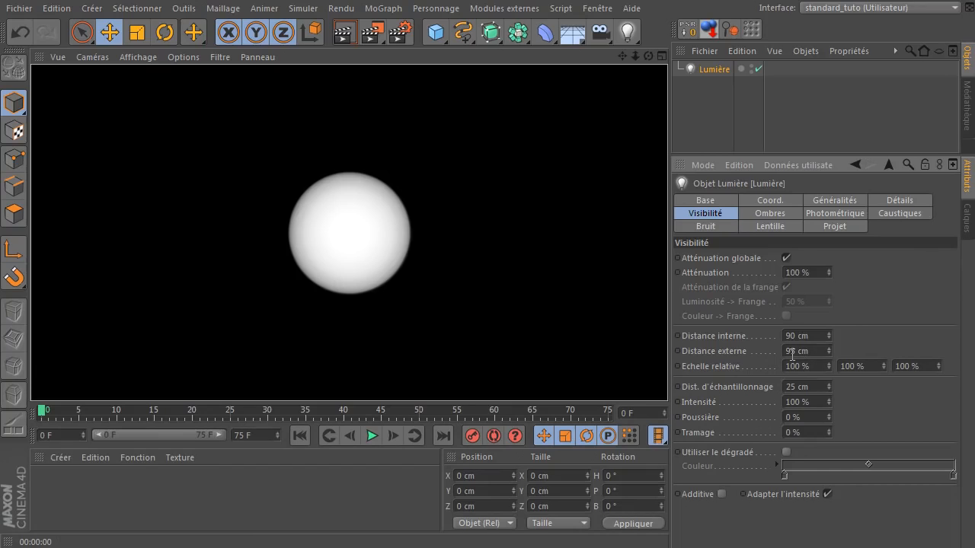
Step: Set the light's Distance externe to 150 cm and render the view
{"action": "left_click_drag", "start_coordinate": [814, 346], "coordinate": [661, 346]}
{"action": "type", "text": "150"}
{"action": "key", "text": "Return"}
{"action": "left_click", "coordinate": [345, 34]}
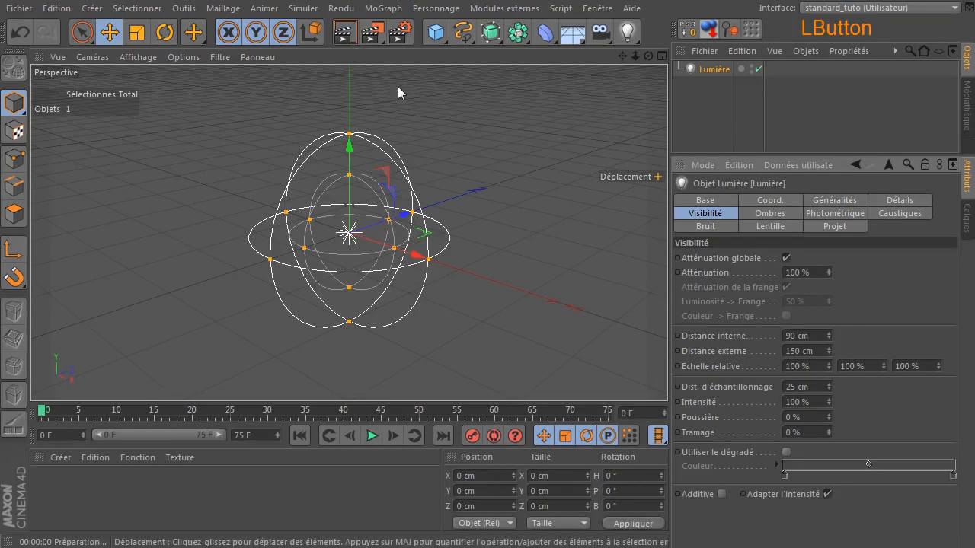
Step: Set the light's Distance externe to 100 cm and compare its render with the bokeh reference photo in XnView
{"action": "double_click", "coordinate": [816, 350]}
{"action": "type", "text": "100"}
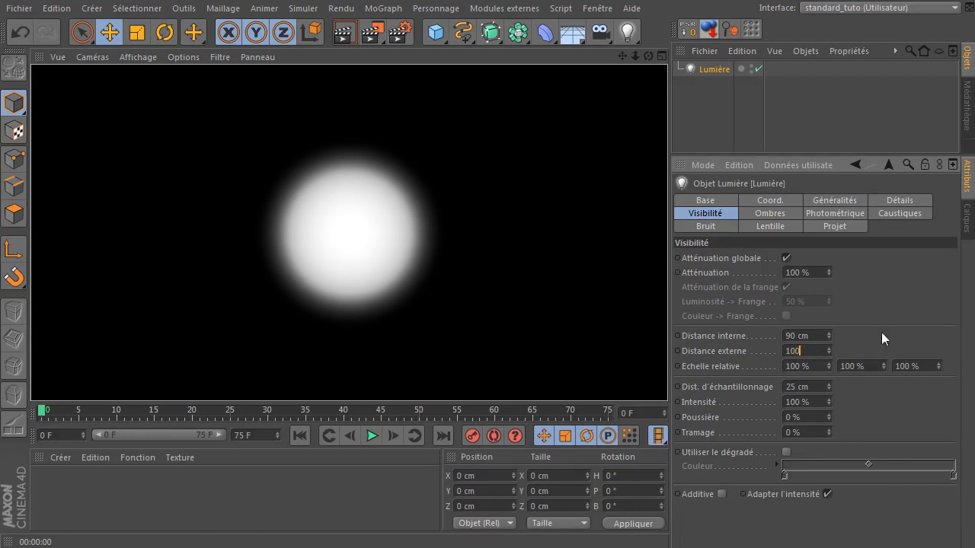
{"action": "left_click", "coordinate": [883, 329]}
{"action": "left_click", "coordinate": [345, 33]}
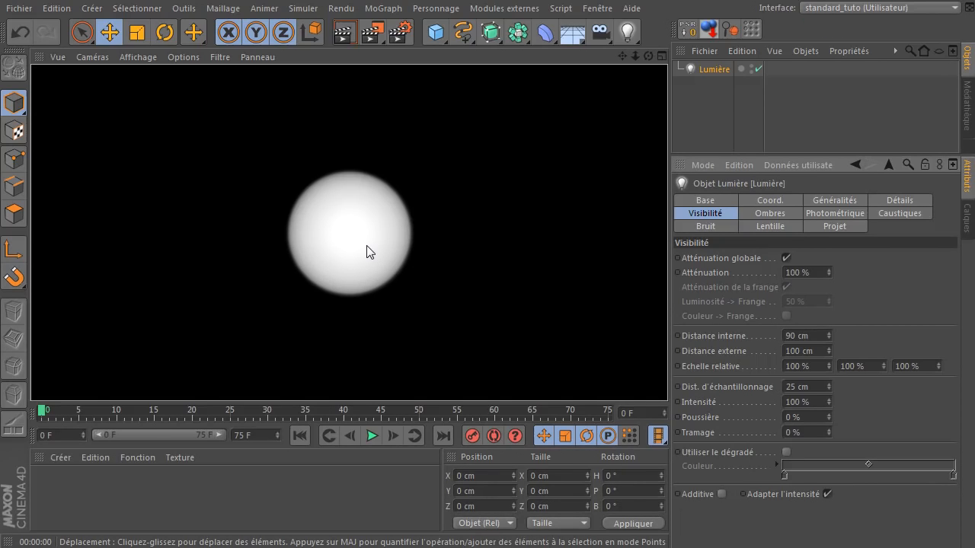
{"action": "left_click", "coordinate": [507, 547]}
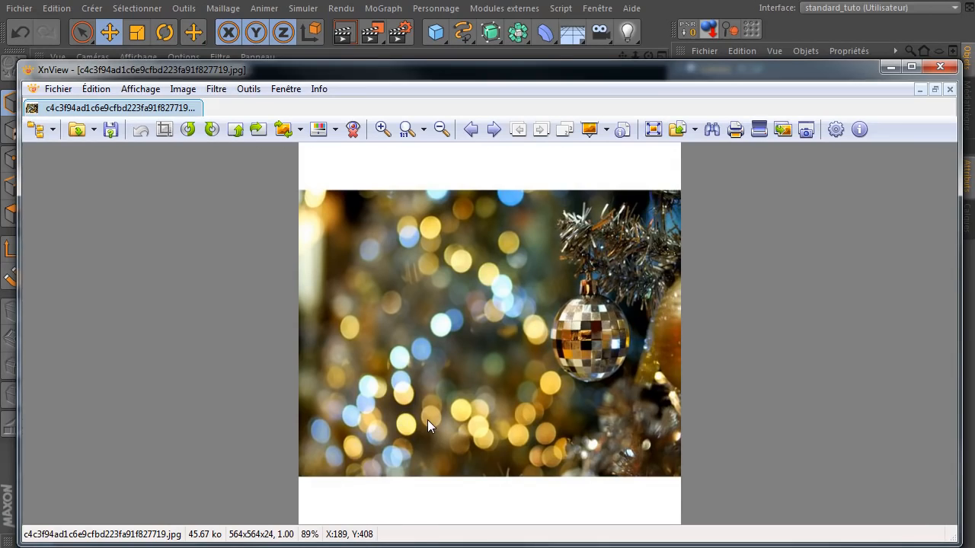
{"action": "left_click", "coordinate": [940, 67]}
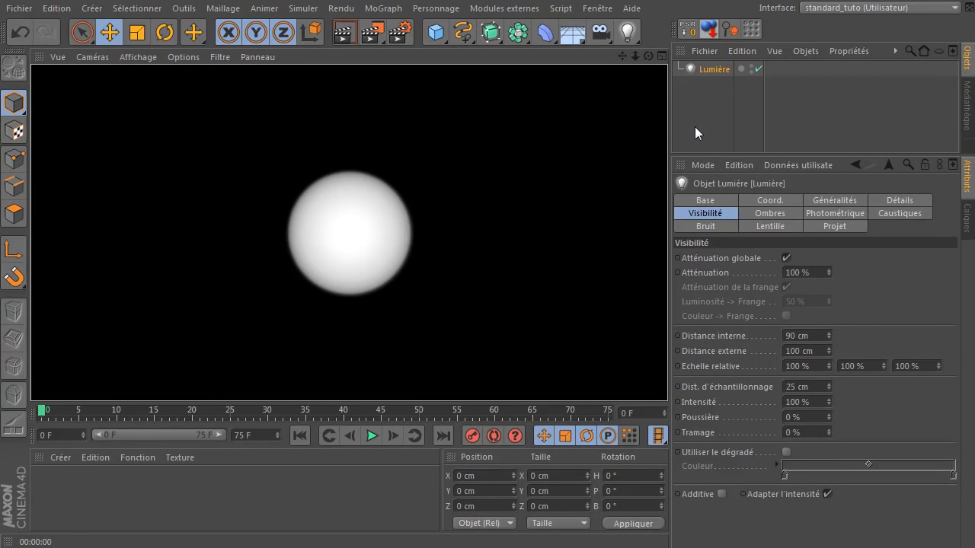
Step: Add a MoGraph Cloneur object and make the Lumière its child
{"action": "left_click", "coordinate": [460, 217]}
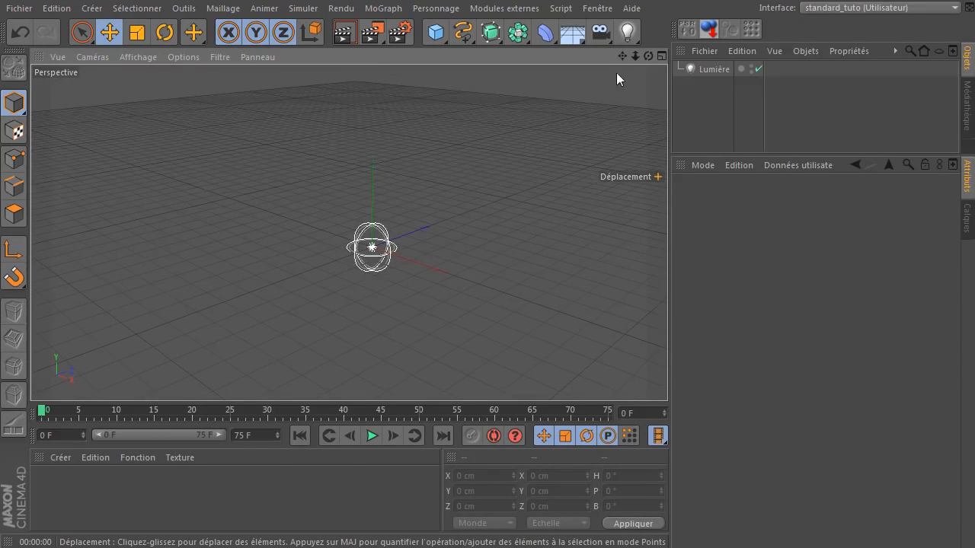
{"action": "left_click_drag", "start_coordinate": [622, 56], "coordinate": [633, 105]}
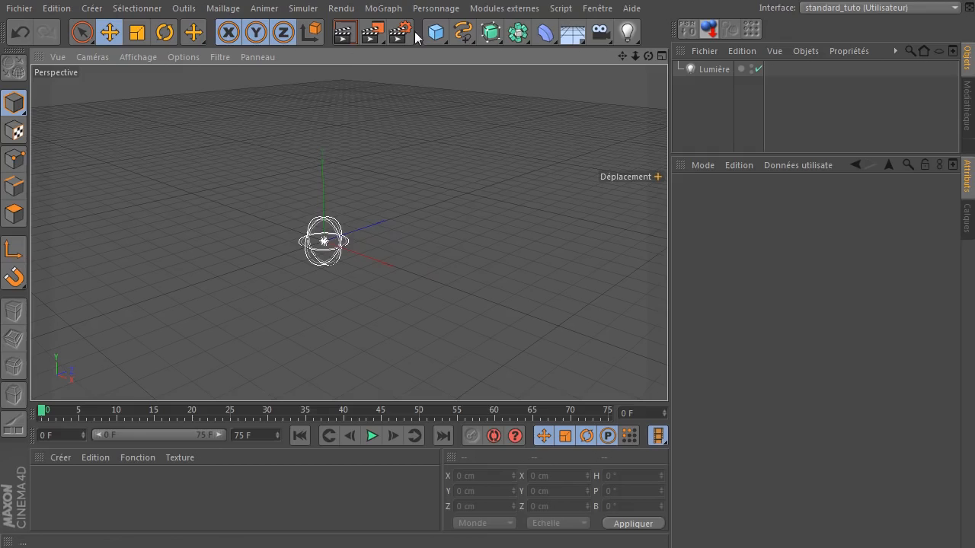
{"action": "left_click", "coordinate": [383, 9]}
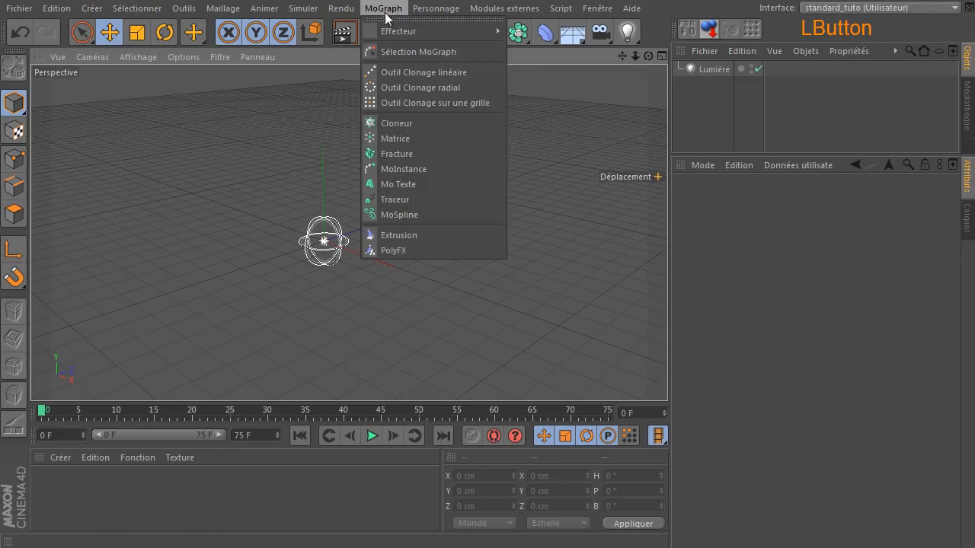
{"action": "left_click", "coordinate": [397, 123]}
{"action": "left_click", "coordinate": [705, 85]}
{"action": "left_click_drag", "start_coordinate": [704, 85], "coordinate": [722, 69]}
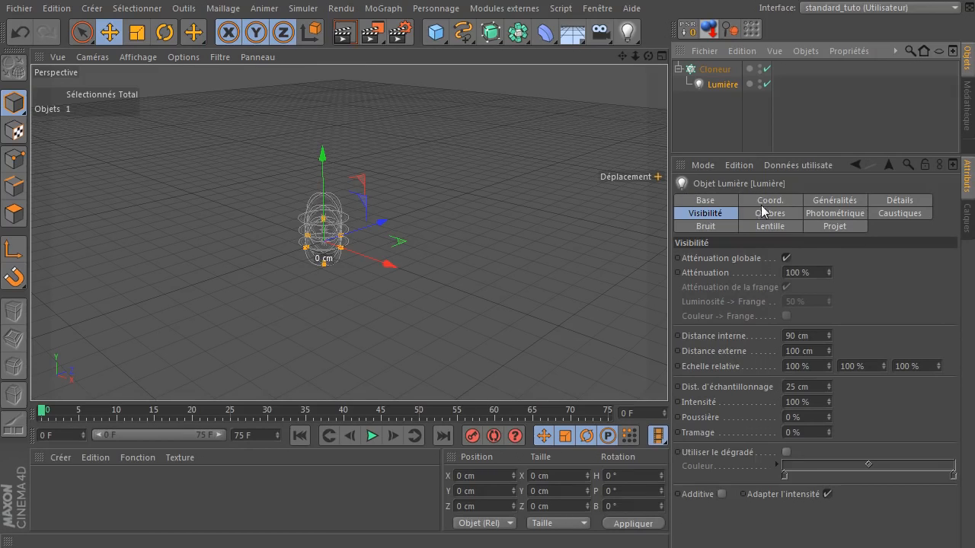
Step: Set the Cloneur's mode to Répartition sur une grille
{"action": "left_click", "coordinate": [716, 69]}
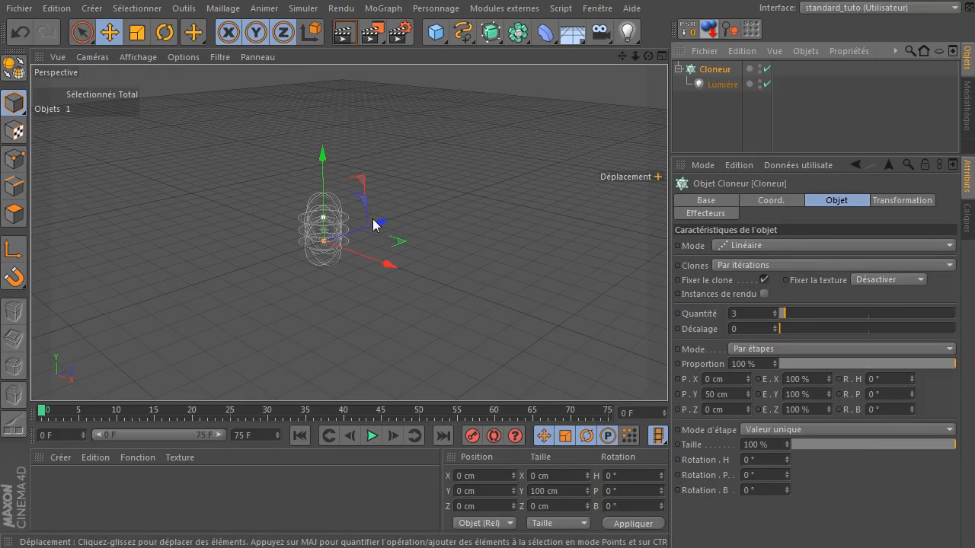
{"action": "left_click", "coordinate": [757, 240]}
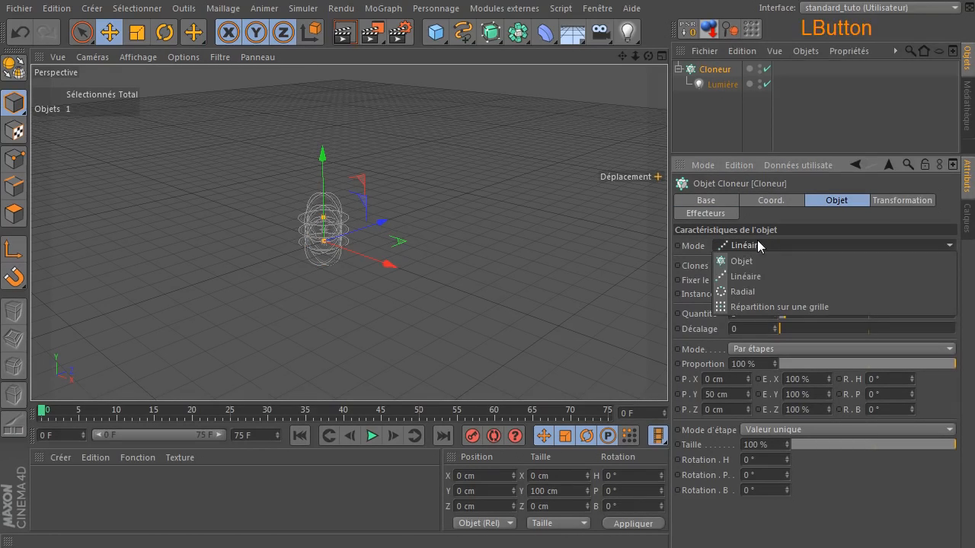
{"action": "left_click", "coordinate": [823, 307]}
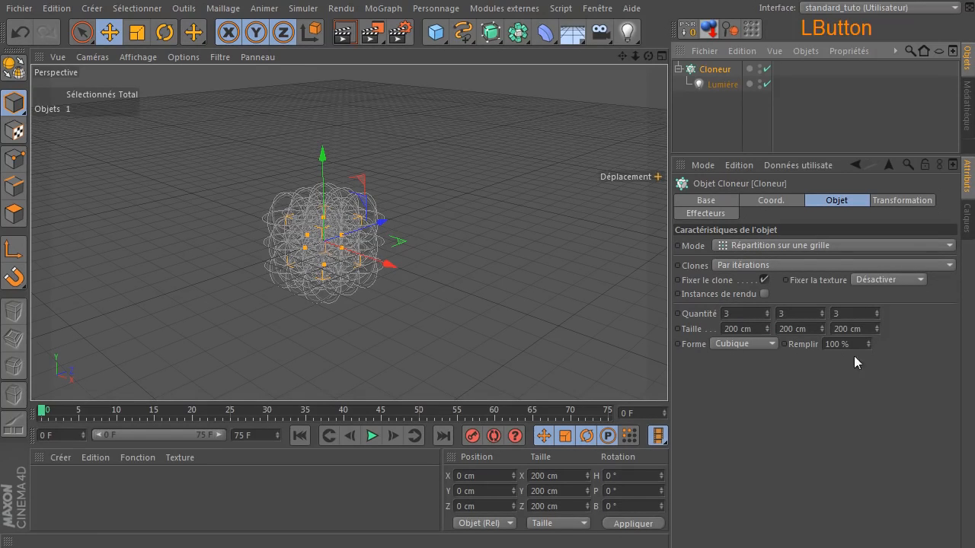
Step: Enlarge the clone grid to about 589 × 415 × 547 cm and compare its render with the bokeh reference photo in XnView
{"action": "mouse_move", "coordinate": [342, 250]}
{"action": "left_mouse_down"}
{"action": "mouse_move", "coordinate": [374, 261]}
{"action": "mouse_move", "coordinate": [355, 239]}
{"action": "mouse_move", "coordinate": [374, 226]}
{"action": "mouse_move", "coordinate": [345, 216]}
{"action": "mouse_move", "coordinate": [327, 253]}
{"action": "mouse_move", "coordinate": [342, 194]}
{"action": "left_mouse_up"}
{"action": "left_click", "coordinate": [344, 38]}
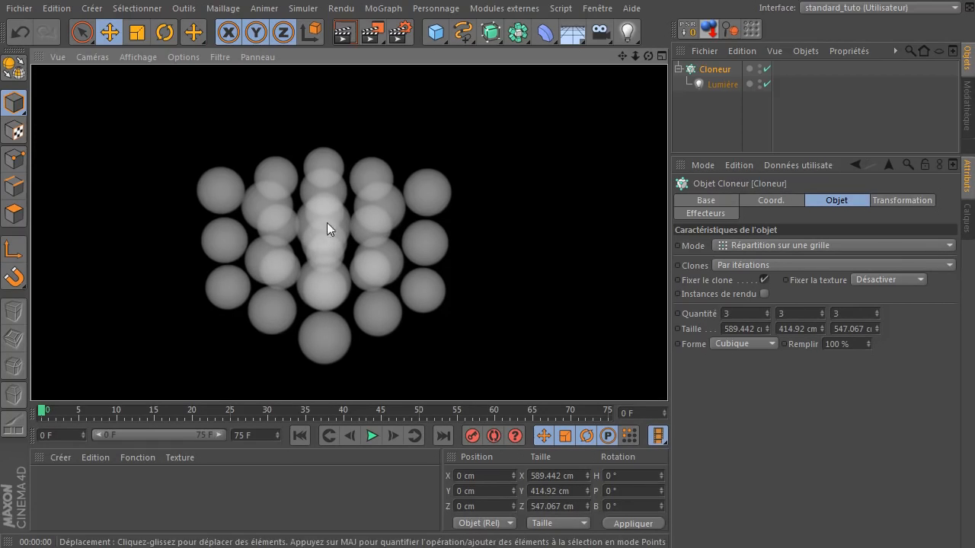
{"action": "left_click", "coordinate": [358, 547]}
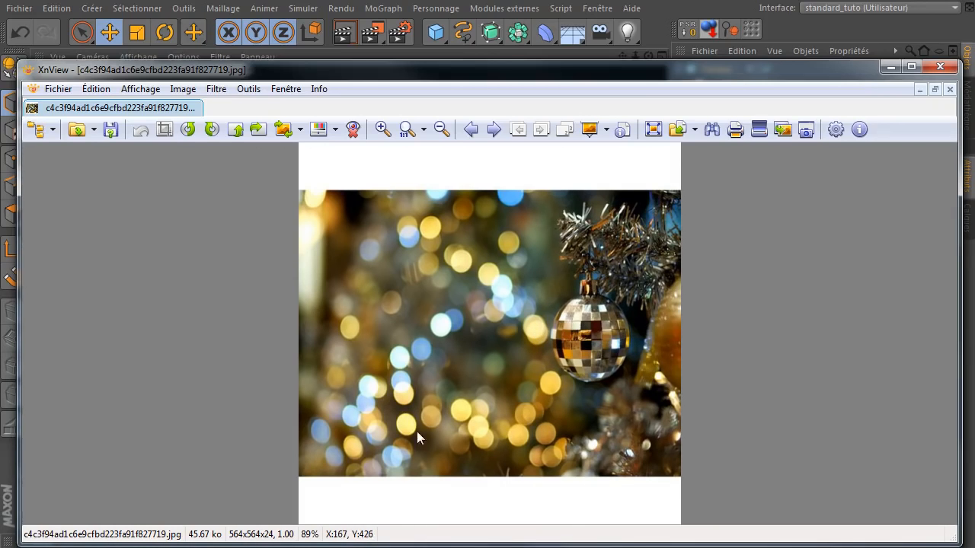
{"action": "left_click", "coordinate": [940, 67]}
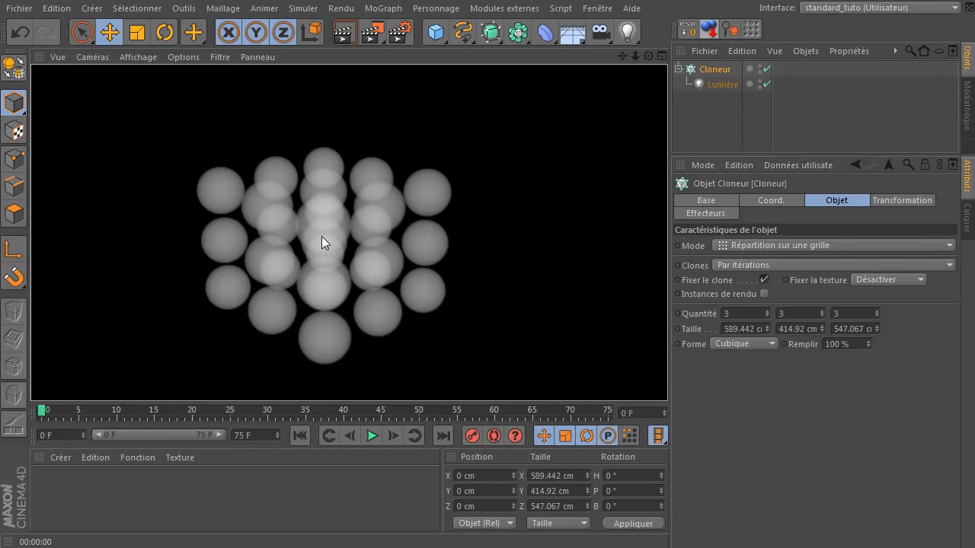
Step: Apply an Effecteur Randomisation to the Cloneur
{"action": "left_click", "coordinate": [716, 72]}
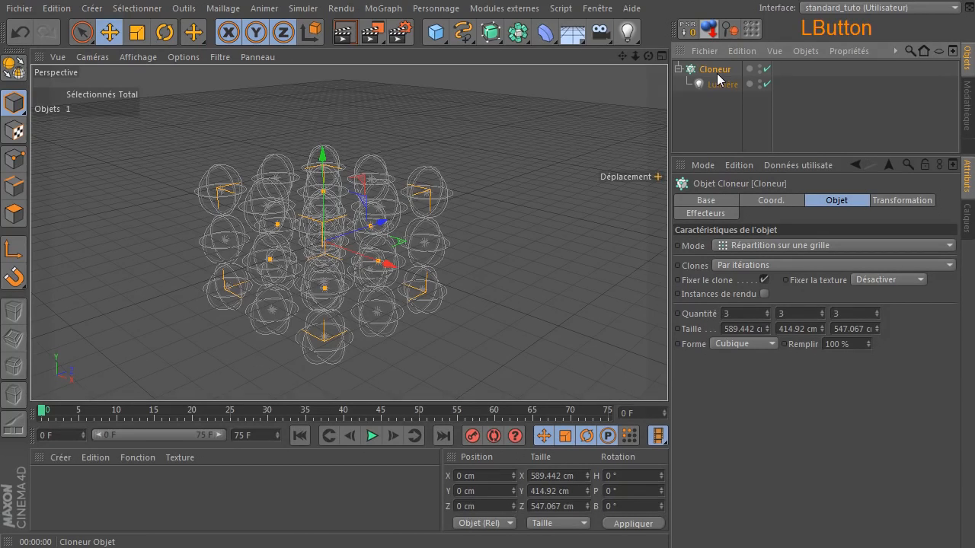
{"action": "left_click", "coordinate": [718, 73]}
{"action": "left_click", "coordinate": [366, 10]}
{"action": "mouse_move", "coordinate": [438, 31]}
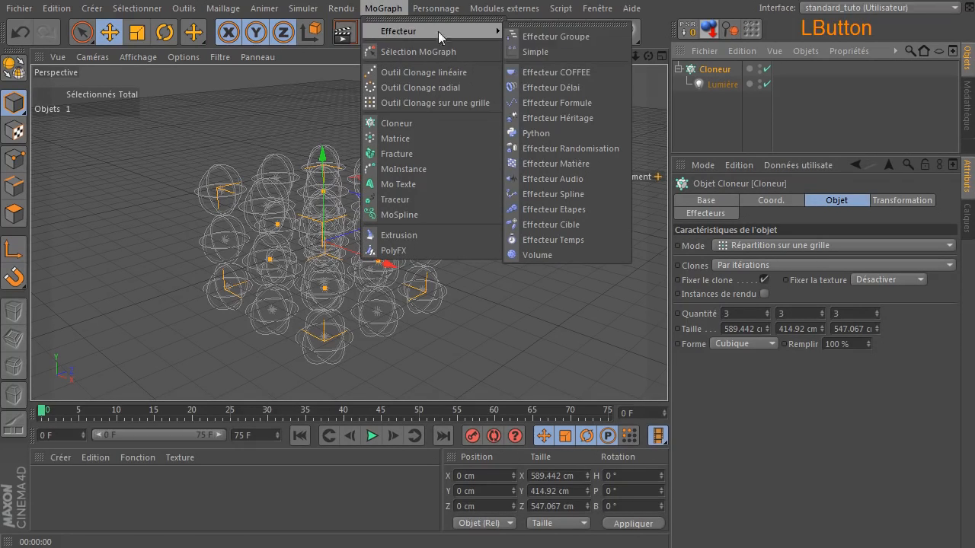
{"action": "left_click", "coordinate": [593, 147]}
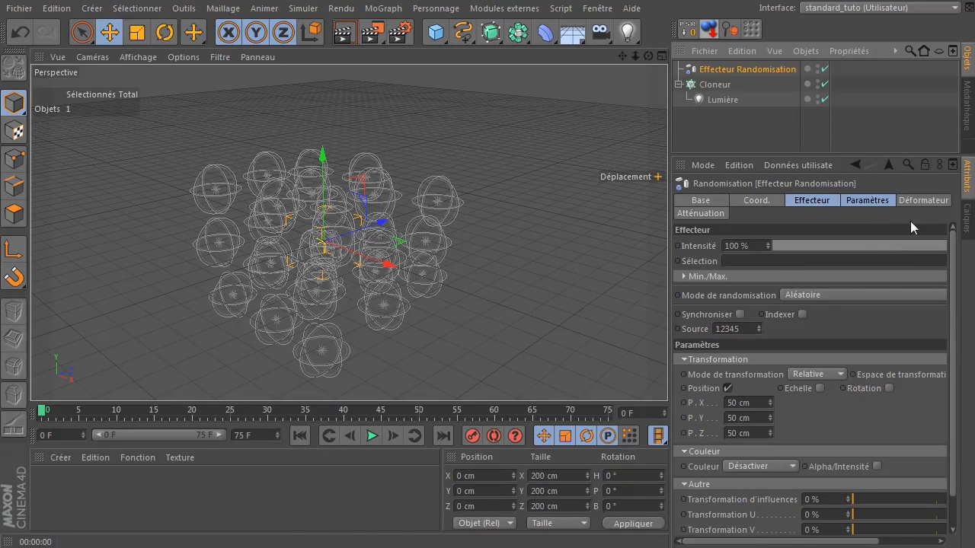
Step: Set the random effector's position variation to 200 cm in X, Y and Z
{"action": "left_click", "coordinate": [875, 203]}
{"action": "double_click", "coordinate": [740, 288]}
{"action": "type", "text": "2"}
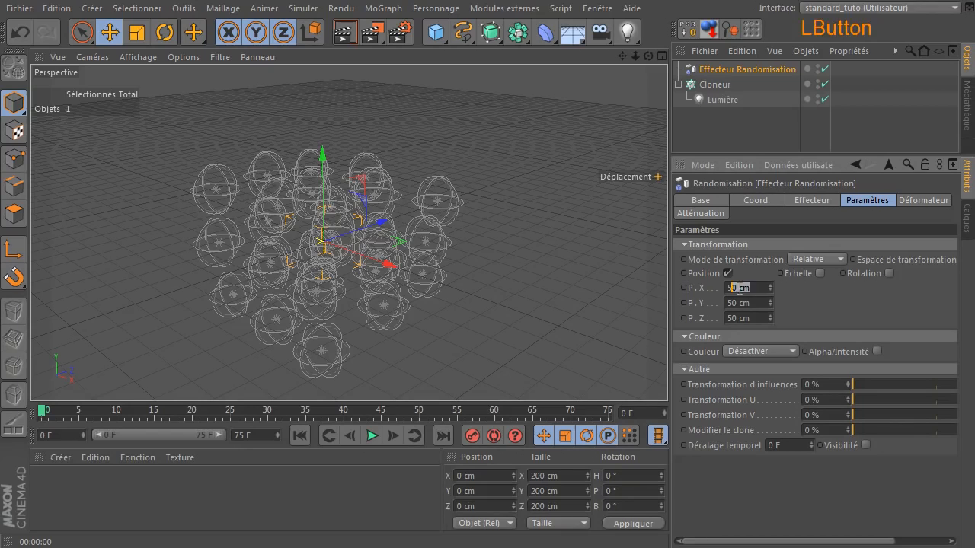
{"action": "type", "text": "00"}
{"action": "double_click", "coordinate": [768, 303]}
{"action": "type", "text": "200"}
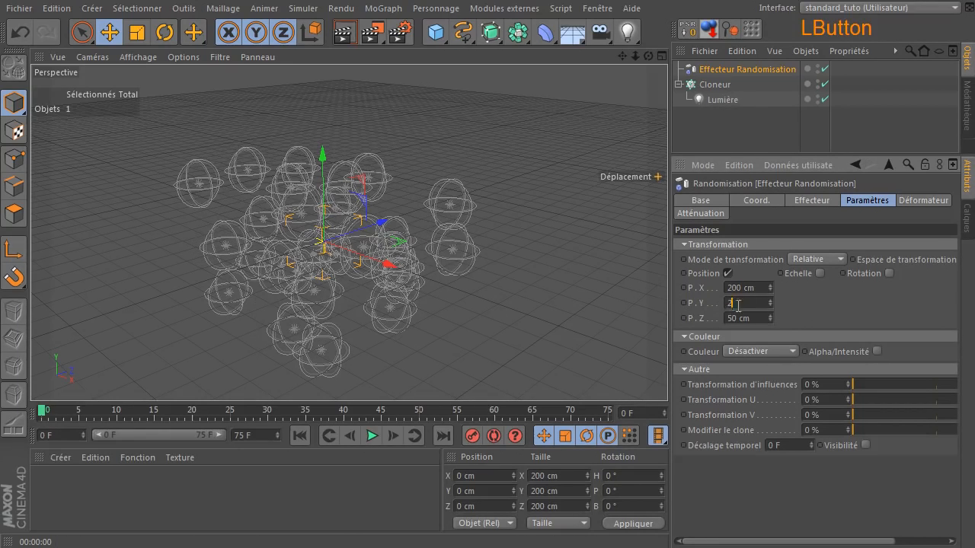
{"action": "double_click", "coordinate": [763, 317]}
{"action": "type", "text": "200"}
{"action": "left_click", "coordinate": [812, 302]}
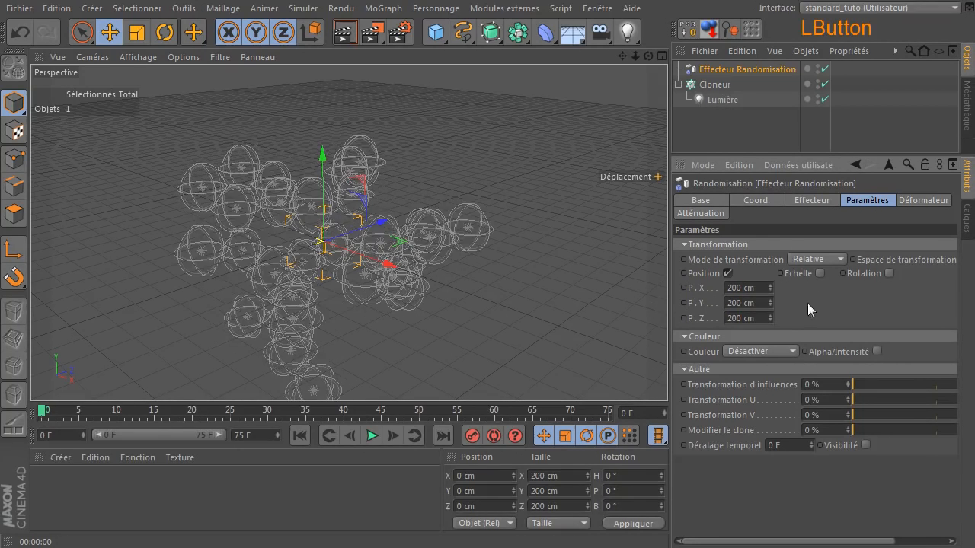
Step: Stretch the Cloneur grid in the front view to about 1493 cm wide and 628 cm high
{"action": "middle_click", "coordinate": [397, 186]}
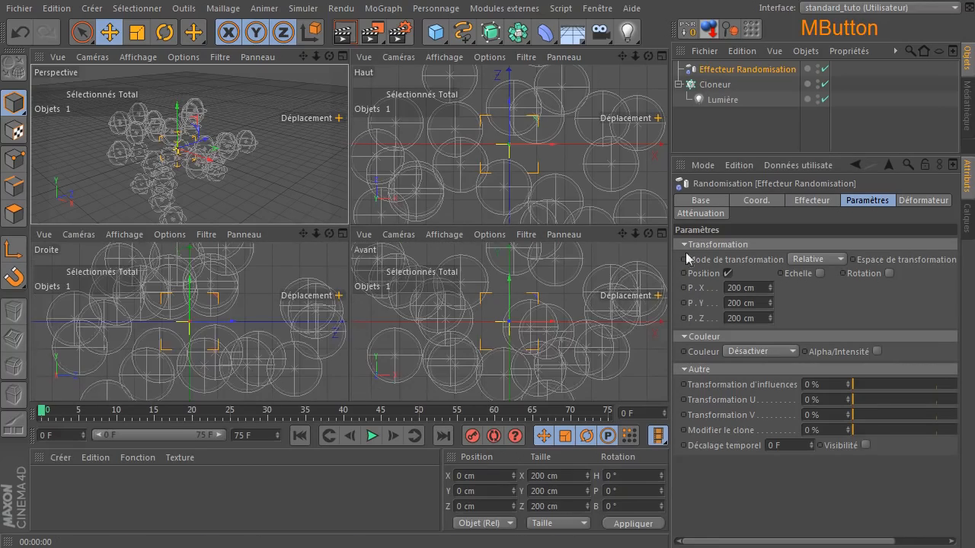
{"action": "middle_click", "coordinate": [529, 305]}
{"action": "scroll", "coordinate": [437, 183], "scroll_direction": "down", "scroll_amount": 8}
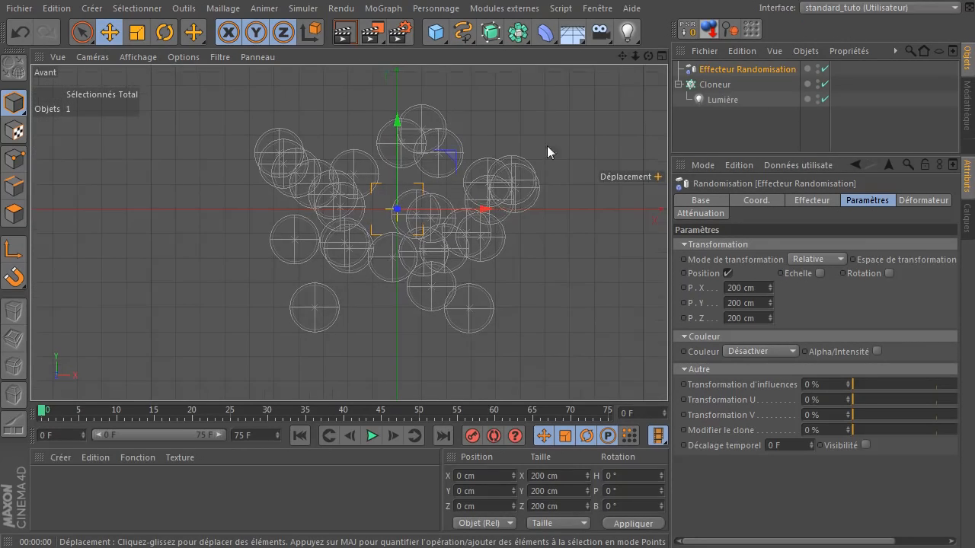
{"action": "left_click_drag", "start_coordinate": [619, 55], "coordinate": [577, 93]}
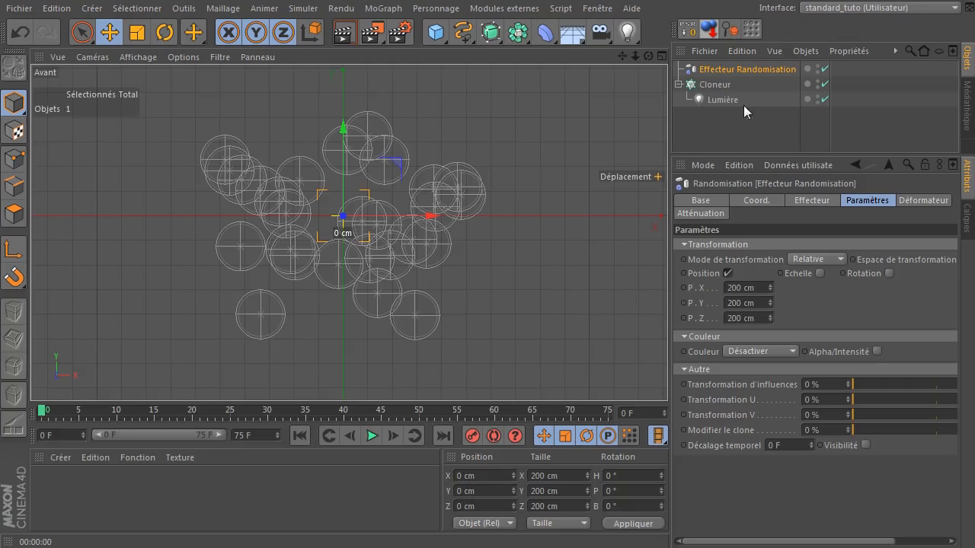
{"action": "left_click", "coordinate": [700, 84]}
{"action": "left_click_drag", "start_coordinate": [414, 214], "coordinate": [523, 215]}
{"action": "left_click_drag", "start_coordinate": [344, 166], "coordinate": [355, 131]}
Step: Deepen the Cloneur grid to about 1211 cm along Z and render the front view
{"action": "middle_click", "coordinate": [354, 132]}
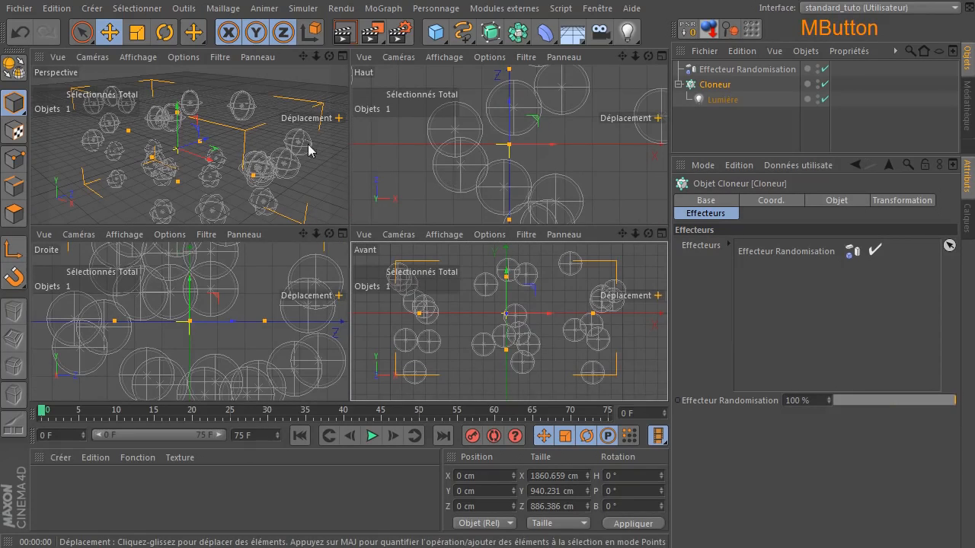
{"action": "left_click_drag", "start_coordinate": [194, 144], "coordinate": [225, 137]}
{"action": "middle_click", "coordinate": [520, 285]}
{"action": "left_click", "coordinate": [345, 32]}
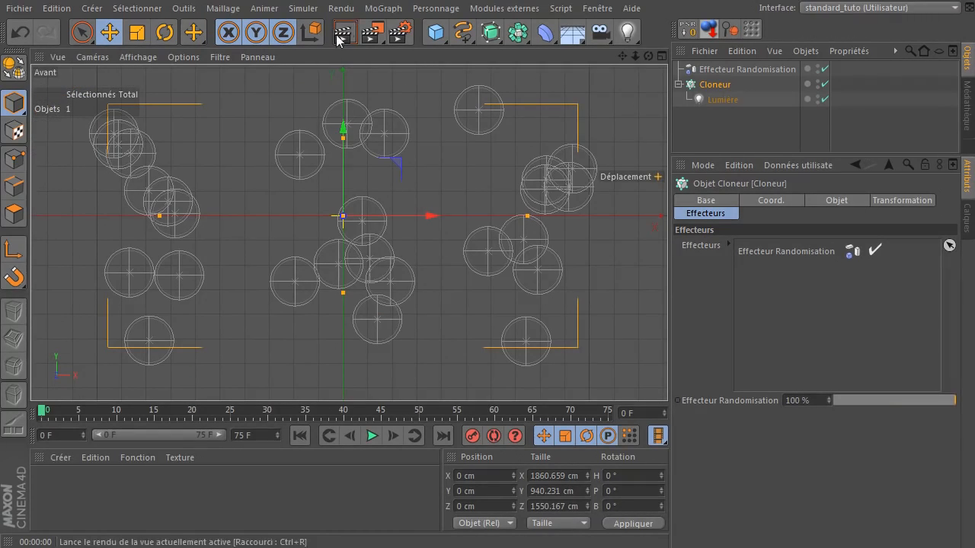
Step: Set the Cloneur's grid Quantité to 4 × 4 × 4 and render the centred front view
{"action": "left_click", "coordinate": [704, 84]}
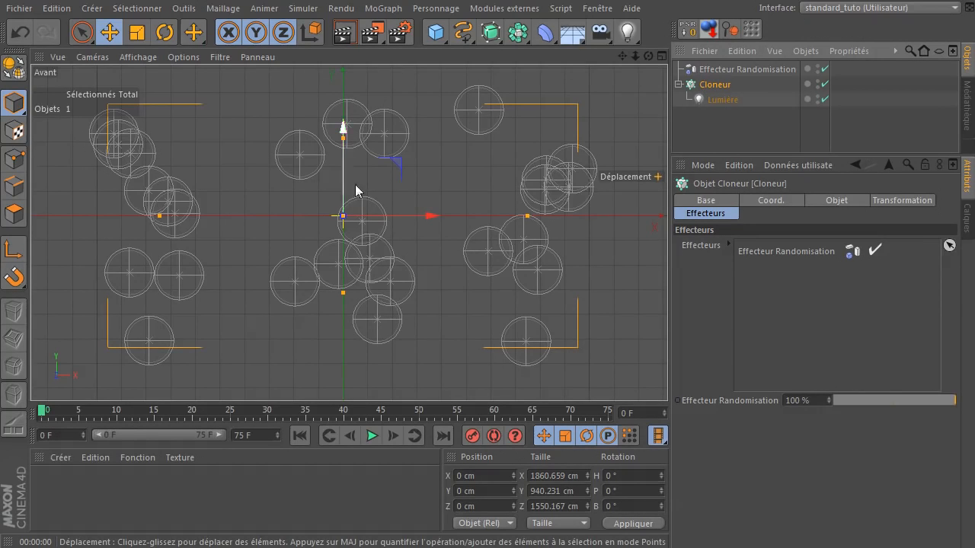
{"action": "left_click", "coordinate": [731, 87]}
{"action": "left_click", "coordinate": [821, 201]}
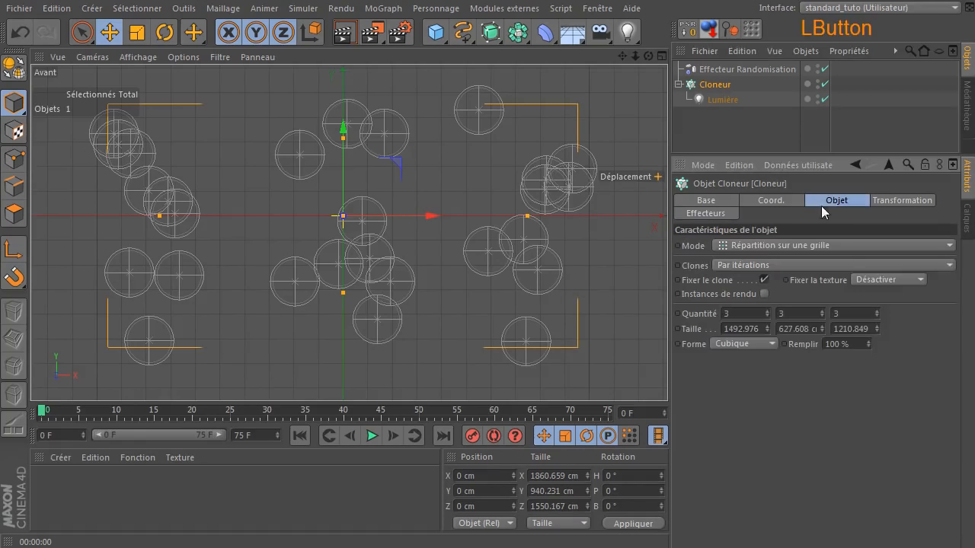
{"action": "left_click", "coordinate": [766, 310]}
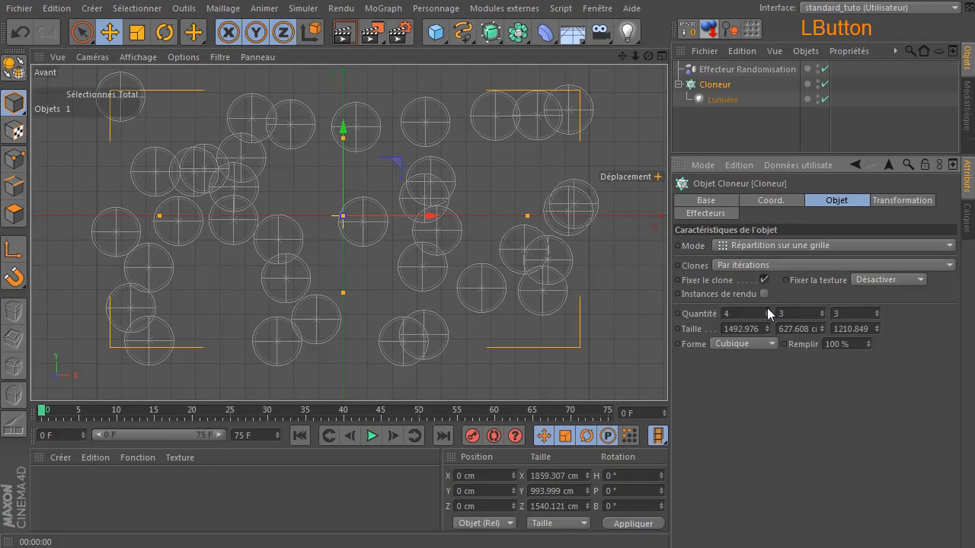
{"action": "left_click", "coordinate": [821, 310]}
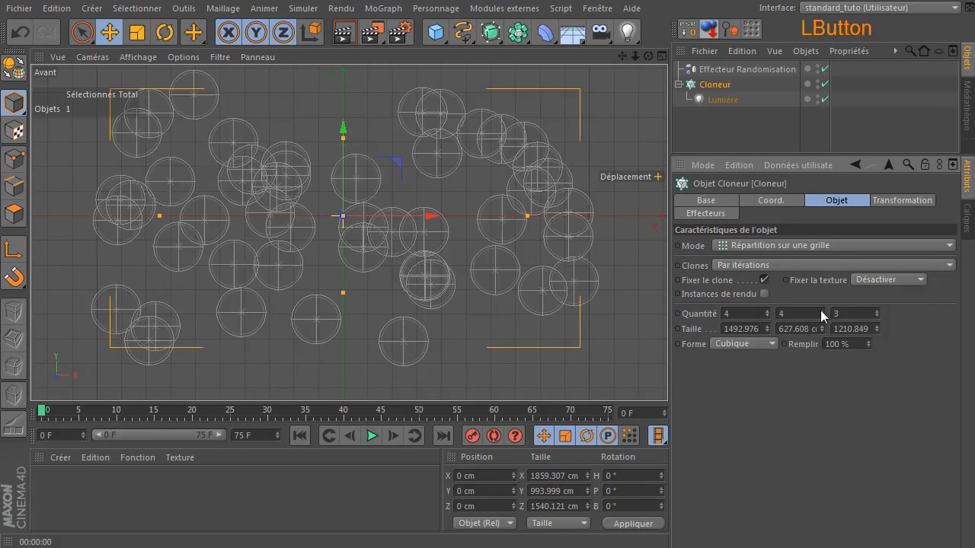
{"action": "left_click", "coordinate": [876, 311]}
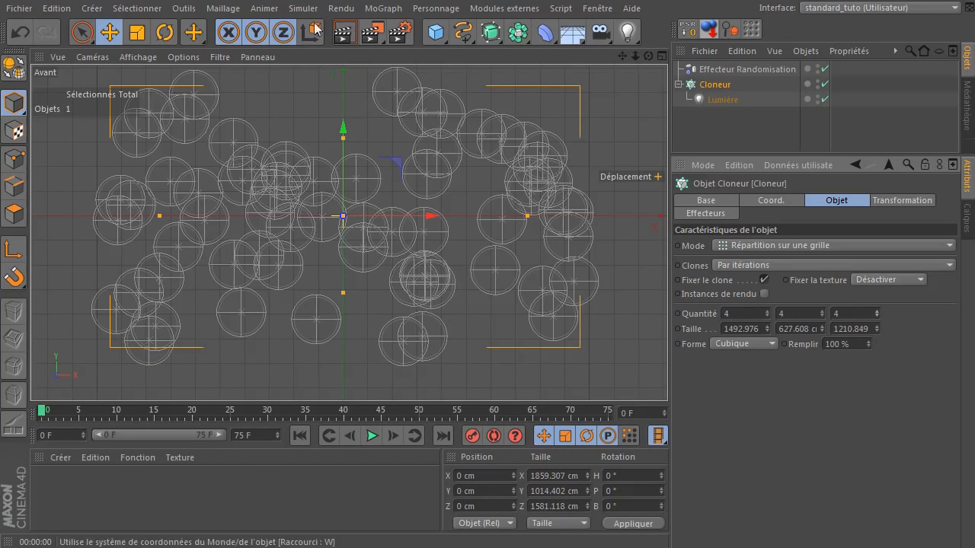
{"action": "left_click", "coordinate": [345, 32]}
{"action": "left_click_drag", "start_coordinate": [624, 55], "coordinate": [626, 64]}
{"action": "left_click", "coordinate": [344, 32]}
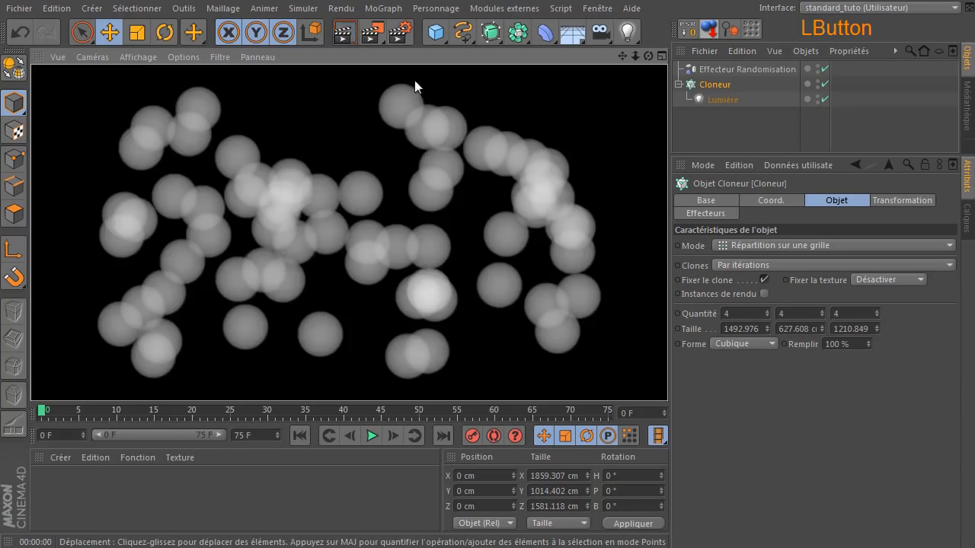
Step: Set the Effecteur Randomisation's Source seed to 12352 to redistribute the clones
{"action": "left_click", "coordinate": [731, 69]}
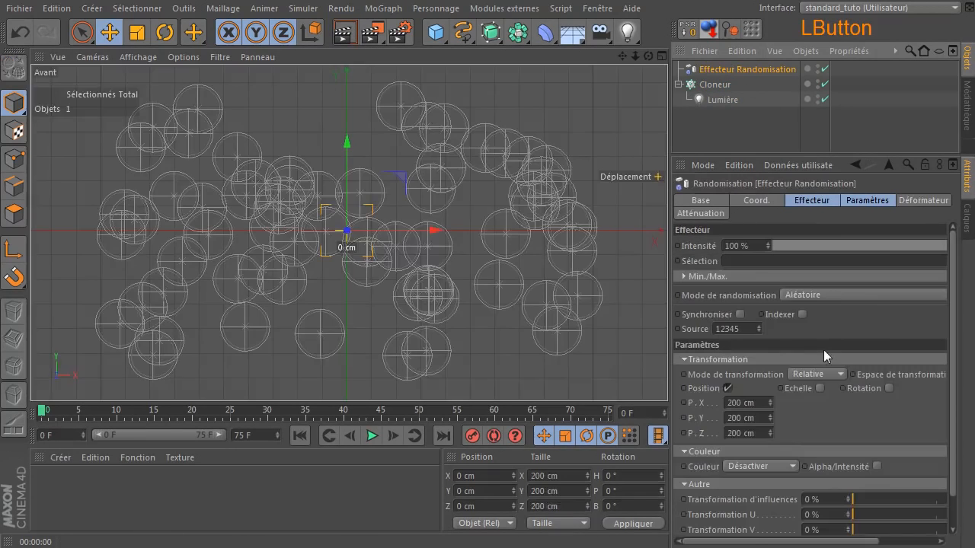
{"action": "left_click", "coordinate": [759, 326]}
{"action": "left_click", "coordinate": [759, 326]}
{"action": "left_click", "coordinate": [759, 326]}
{"action": "left_click", "coordinate": [758, 326]}
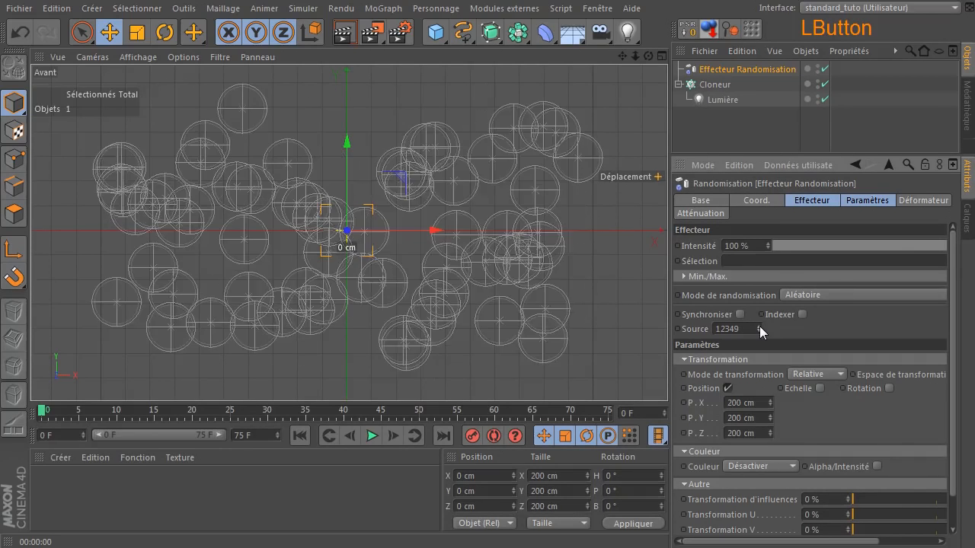
{"action": "left_click", "coordinate": [759, 326]}
{"action": "left_click", "coordinate": [759, 326]}
{"action": "left_click", "coordinate": [759, 326]}
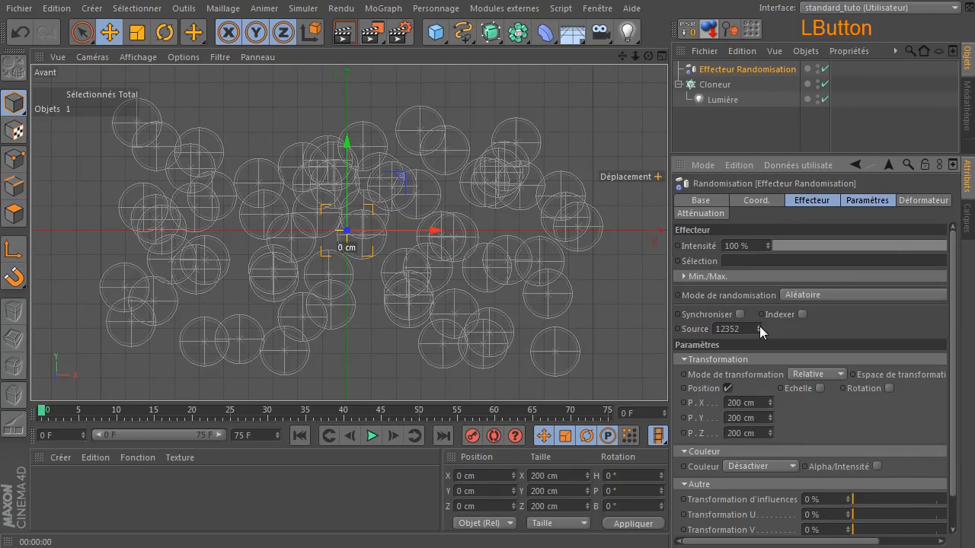
Step: Raise the Effecteur Randomisation's Source seed to 12360 and render the front view
{"action": "left_click", "coordinate": [759, 326]}
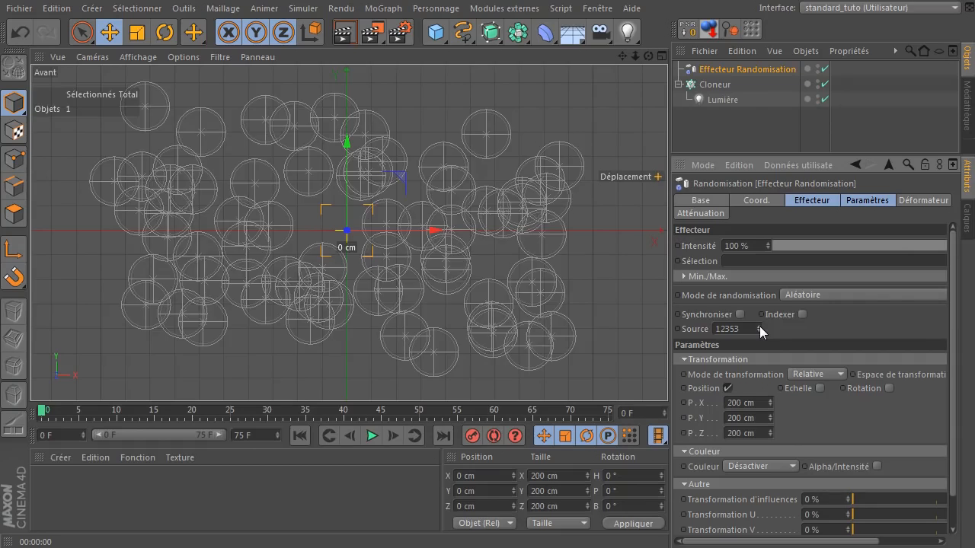
{"action": "left_click", "coordinate": [759, 326]}
{"action": "left_click", "coordinate": [760, 326]}
{"action": "left_click", "coordinate": [759, 326]}
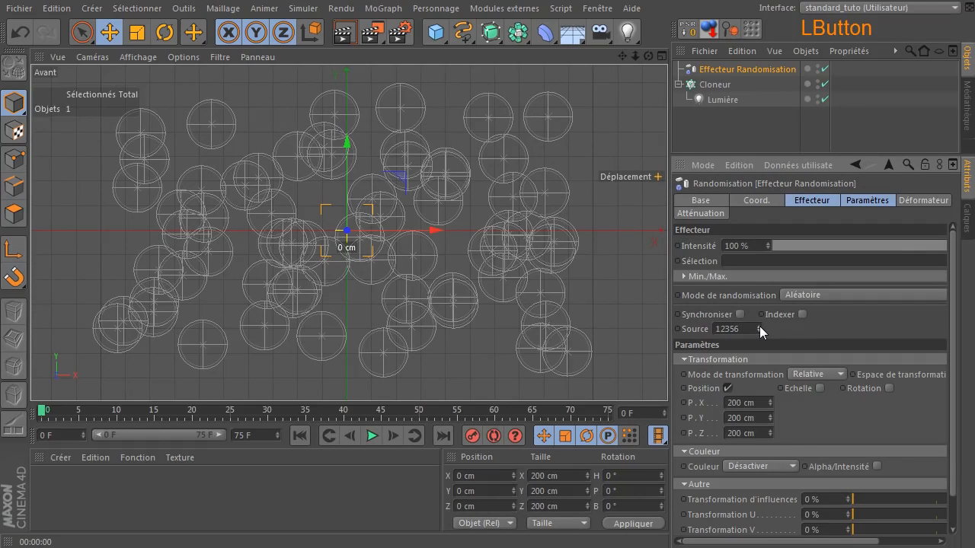
{"action": "left_click", "coordinate": [759, 326]}
{"action": "left_click", "coordinate": [759, 326]}
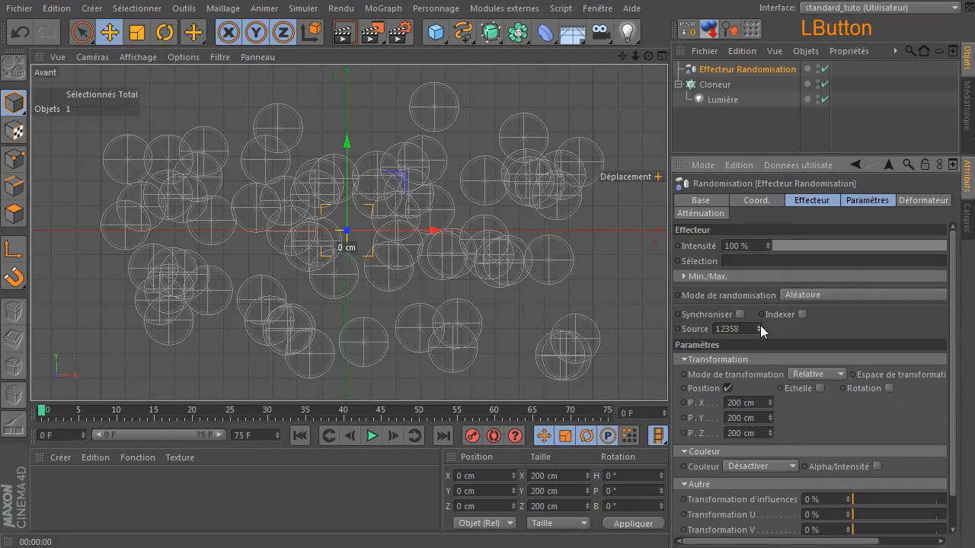
{"action": "left_click", "coordinate": [759, 326]}
{"action": "left_click", "coordinate": [759, 326]}
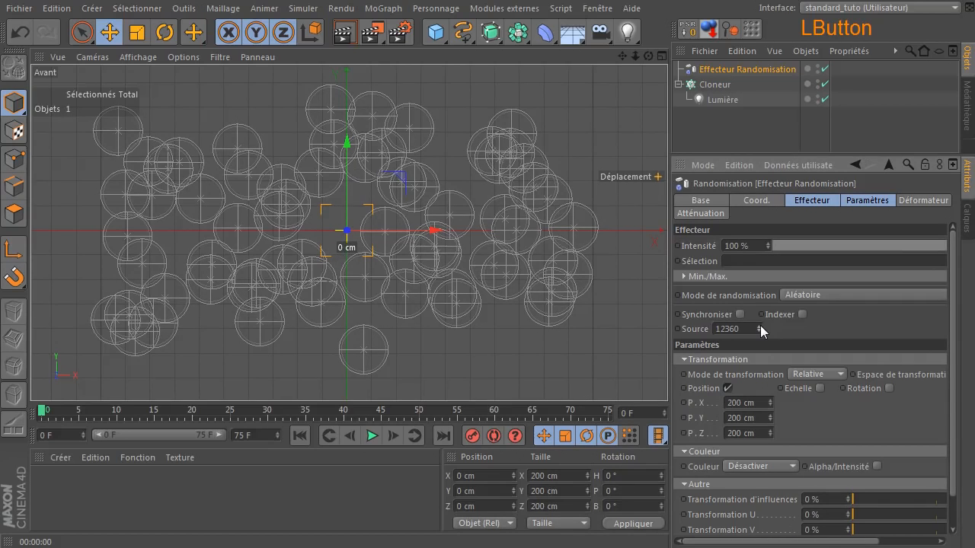
{"action": "left_click", "coordinate": [345, 32]}
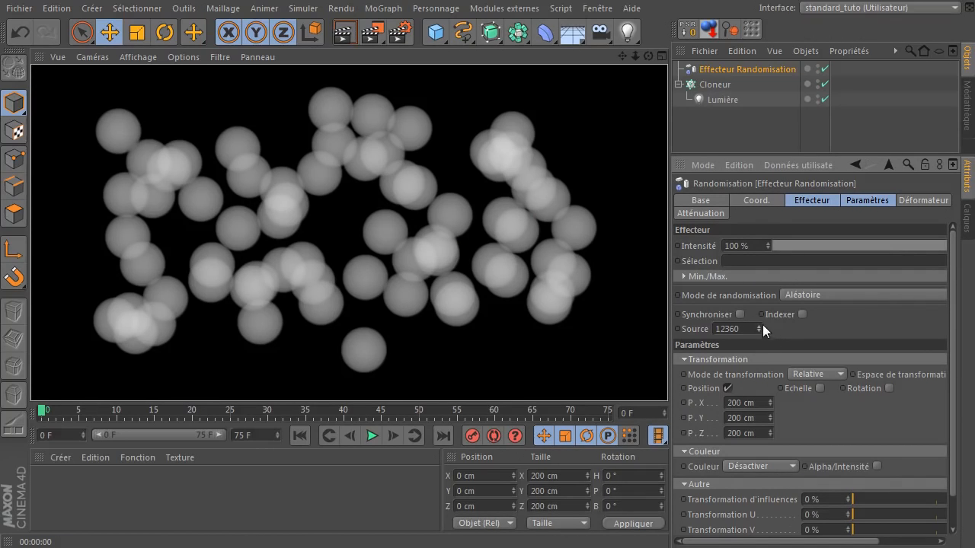
Step: Try further clone distributions by raising the Effecteur Randomisation's Source seed to 12384
{"action": "left_click", "coordinate": [756, 323]}
{"action": "left_click", "coordinate": [757, 324]}
{"action": "left_click", "coordinate": [756, 324]}
{"action": "left_click", "coordinate": [756, 324]}
{"action": "left_click", "coordinate": [756, 323]}
{"action": "left_click", "coordinate": [756, 324]}
{"action": "left_click", "coordinate": [756, 323]}
{"action": "left_click", "coordinate": [756, 324]}
{"action": "left_click", "coordinate": [756, 324]}
{"action": "left_click", "coordinate": [756, 324]}
{"action": "left_click", "coordinate": [756, 323]}
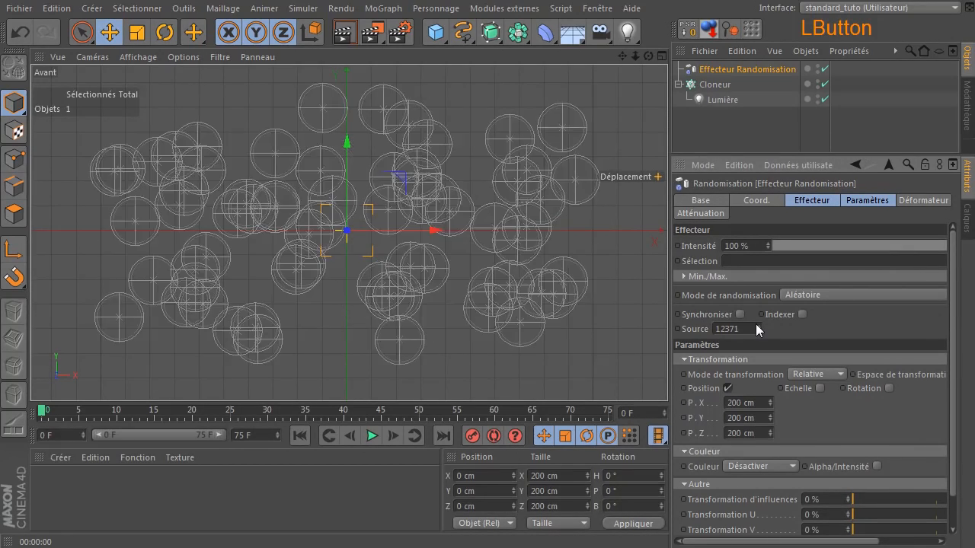
{"action": "left_click", "coordinate": [756, 323]}
{"action": "left_click", "coordinate": [757, 324]}
{"action": "left_click", "coordinate": [757, 325]}
{"action": "left_click", "coordinate": [757, 324]}
{"action": "left_click", "coordinate": [757, 325]}
{"action": "left_click", "coordinate": [757, 324]}
{"action": "left_click", "coordinate": [757, 325]}
{"action": "left_click", "coordinate": [757, 325]}
{"action": "left_click", "coordinate": [757, 324]}
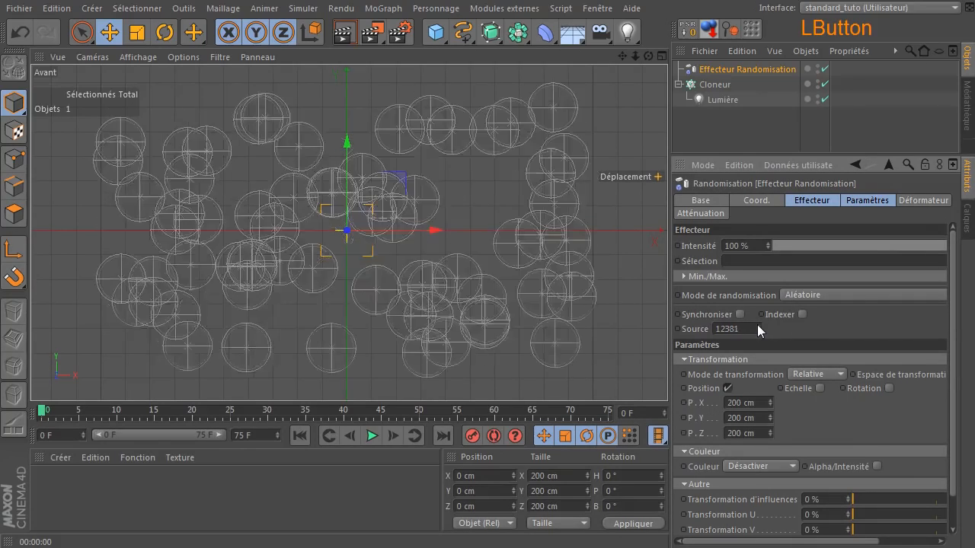
{"action": "left_click", "coordinate": [757, 325]}
{"action": "left_click", "coordinate": [757, 325]}
{"action": "left_click", "coordinate": [757, 324]}
{"action": "left_click", "coordinate": [757, 324]}
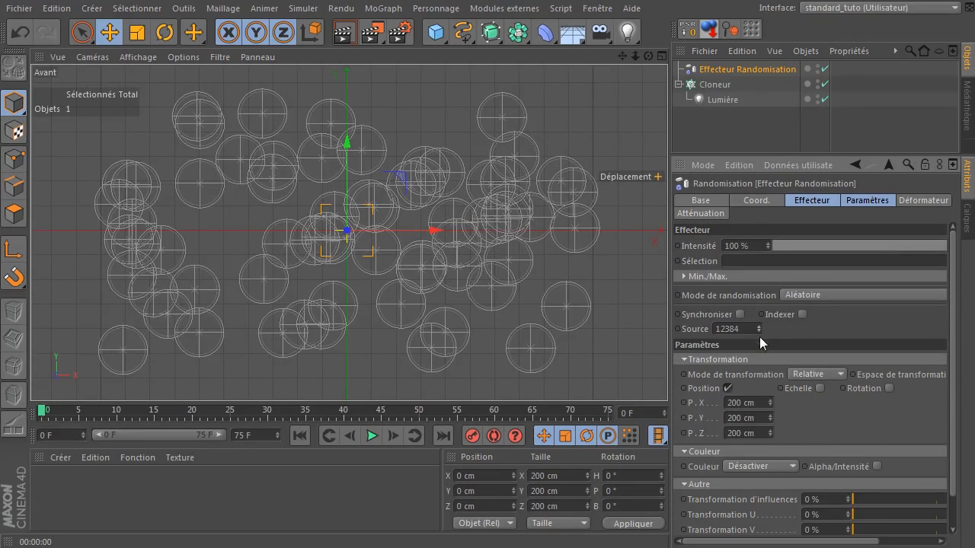
Step: Lower the Effecteur Randomisation's Source seed to 12343 and render the front view
{"action": "left_click", "coordinate": [759, 331]}
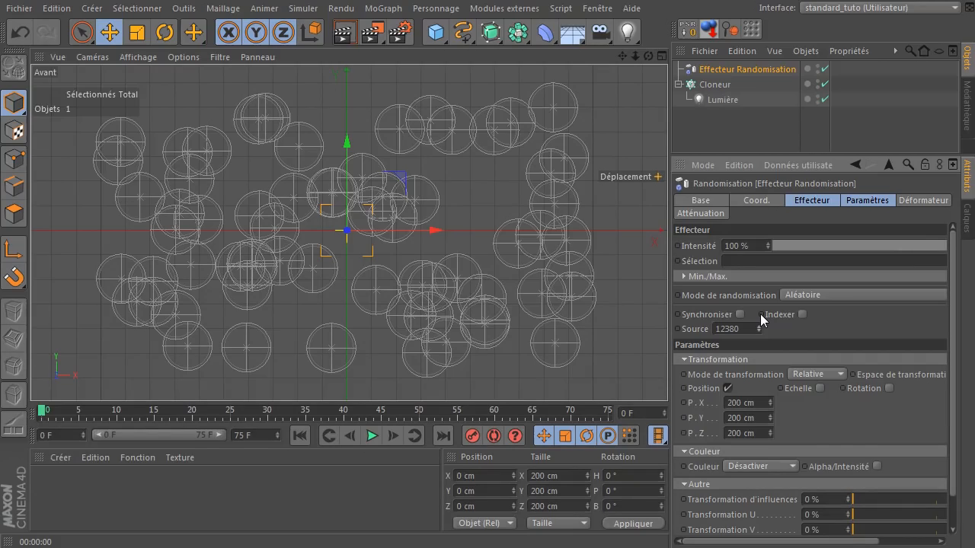
{"action": "left_click_drag", "start_coordinate": [759, 331], "coordinate": [759, 332]}
{"action": "left_click", "coordinate": [344, 33]}
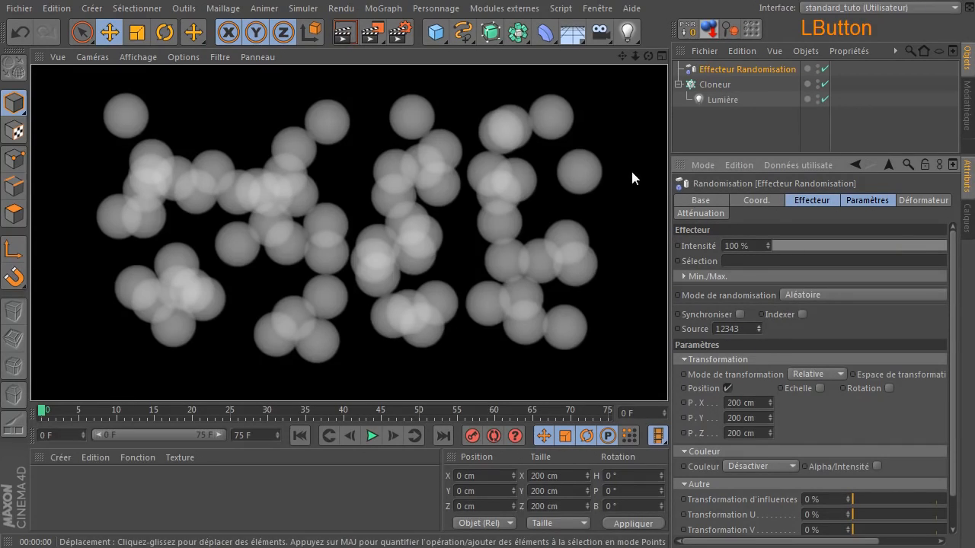
Step: Set the Cloneur's grid Quantité to 5 × 4 × 4
{"action": "left_click", "coordinate": [713, 84]}
{"action": "mouse_move", "coordinate": [826, 314]}
{"action": "left_mouse_down"}
{"action": "mouse_move", "coordinate": [767, 316]}
{"action": "mouse_move", "coordinate": [768, 306]}
{"action": "mouse_move", "coordinate": [768, 314]}
{"action": "left_mouse_up"}
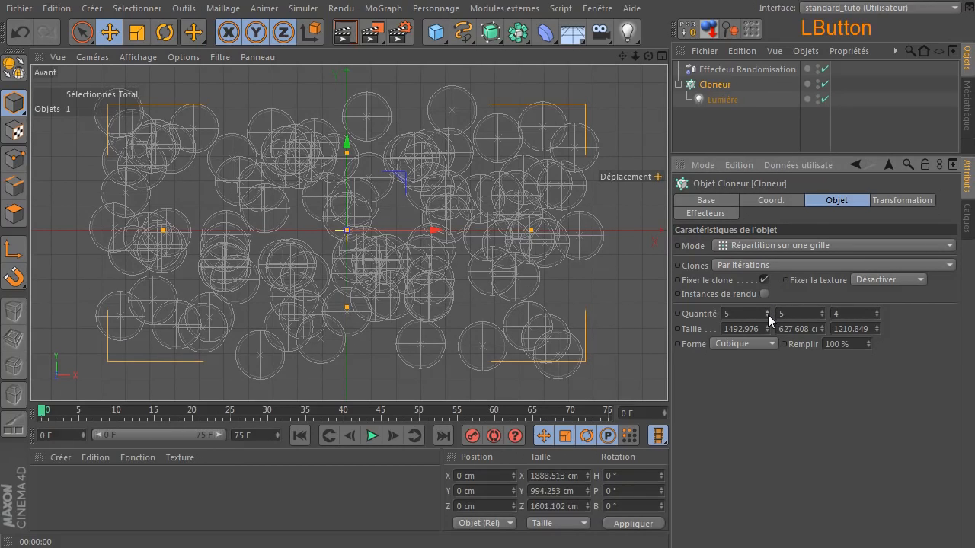
{"action": "left_click", "coordinate": [822, 316]}
Step: Set the Effecteur Randomisation's Source seed to 12337 and render the front view
{"action": "left_click", "coordinate": [742, 69]}
{"action": "left_click_drag", "start_coordinate": [758, 331], "coordinate": [758, 332]}
{"action": "left_click", "coordinate": [345, 34]}
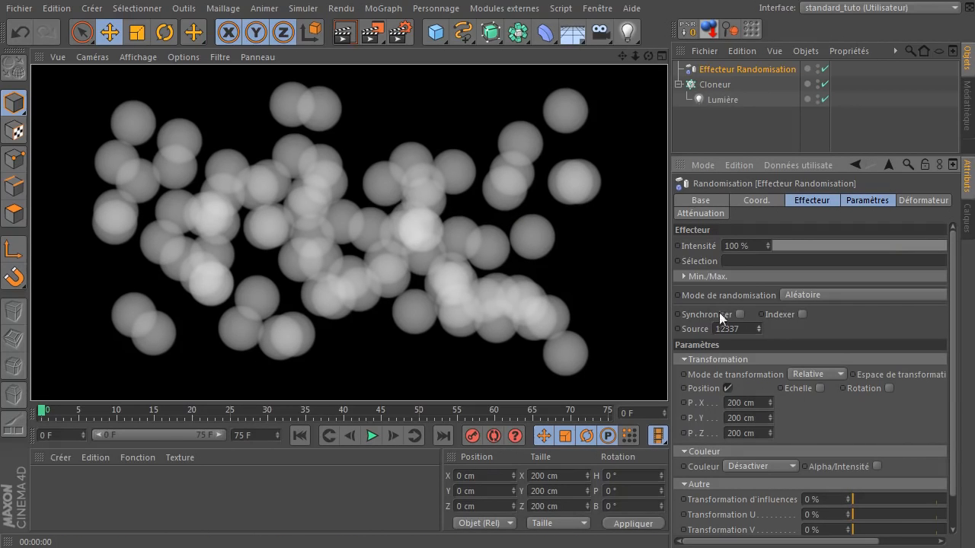
Step: Reduce the Cloneur's grid Quantité along Z to 3 and render the front view
{"action": "left_click", "coordinate": [699, 83]}
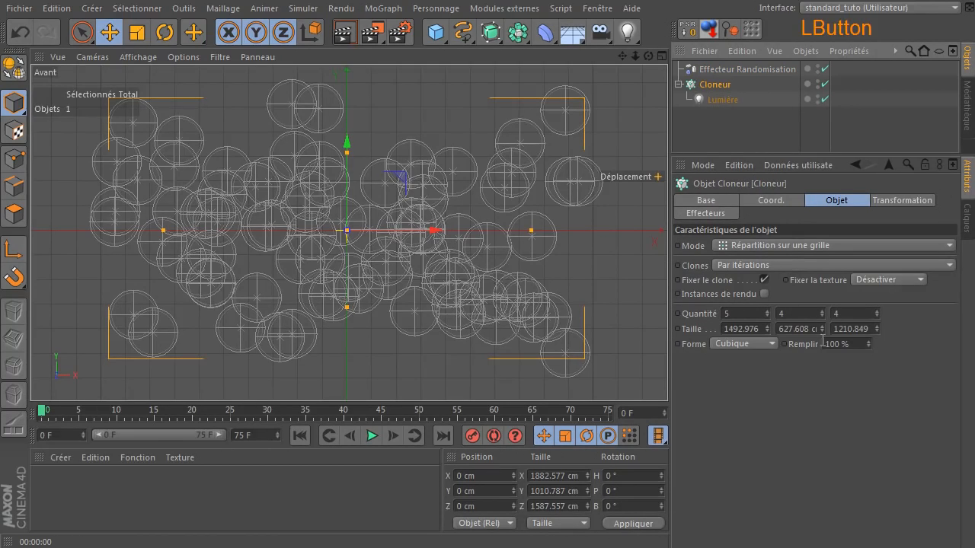
{"action": "left_click", "coordinate": [876, 316]}
{"action": "key", "text": "ctrl+r"}
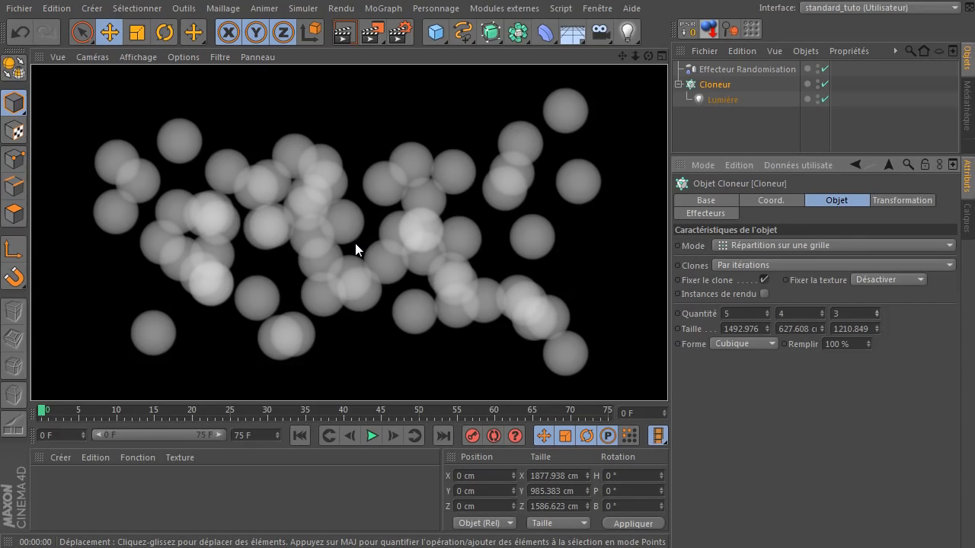
Step: Set the Effecteur Randomisation's Couleur parameter to Activer and render the randomly coloured clones
{"action": "left_click", "coordinate": [702, 68]}
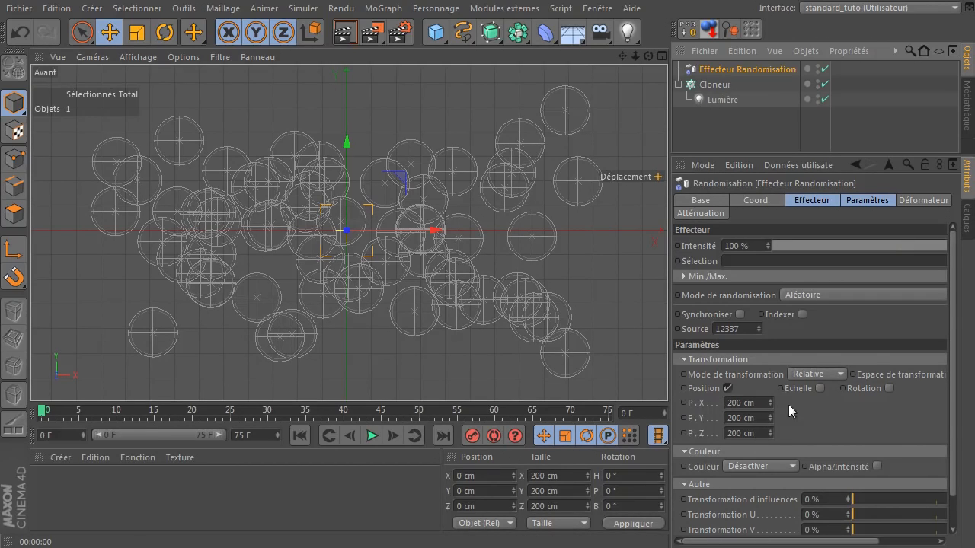
{"action": "left_click", "coordinate": [891, 202]}
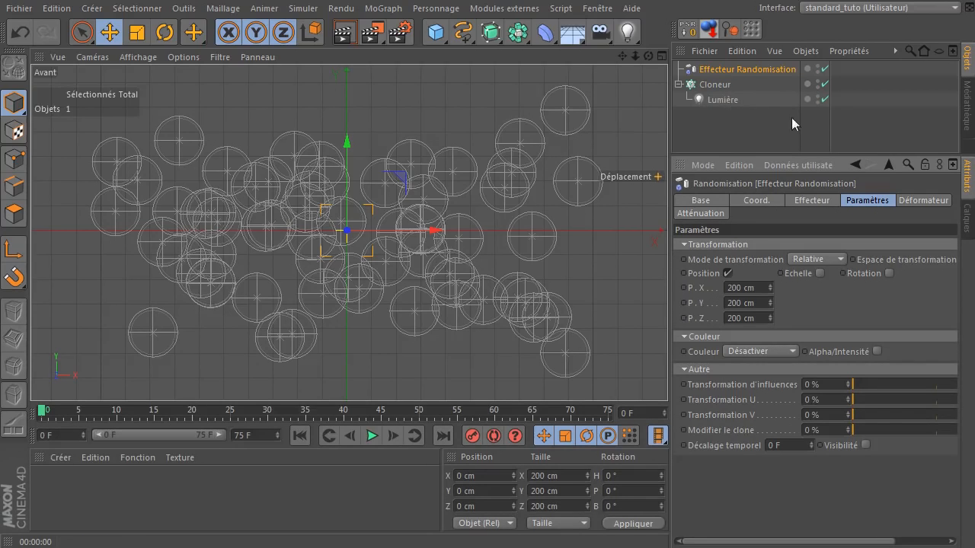
{"action": "left_click_drag", "start_coordinate": [771, 349], "coordinate": [765, 382]}
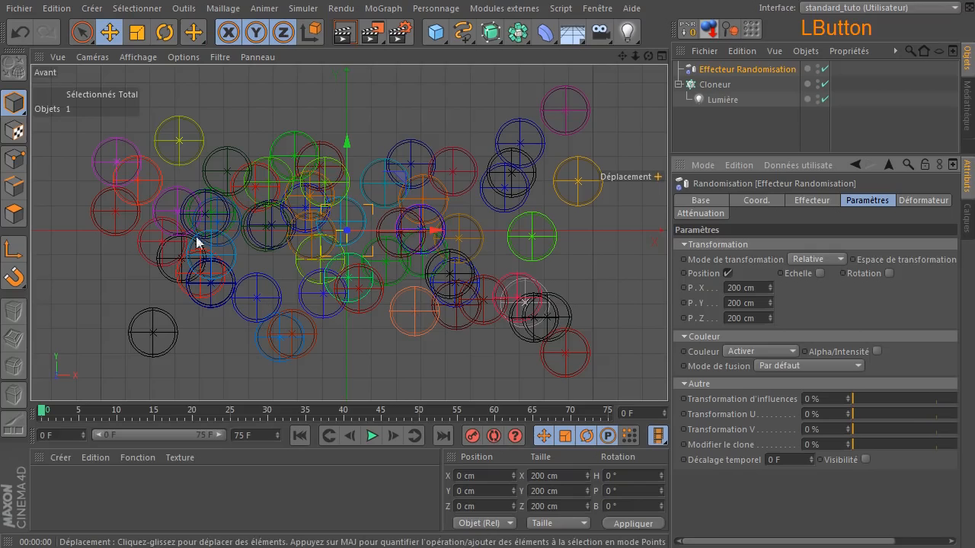
{"action": "left_click", "coordinate": [343, 32]}
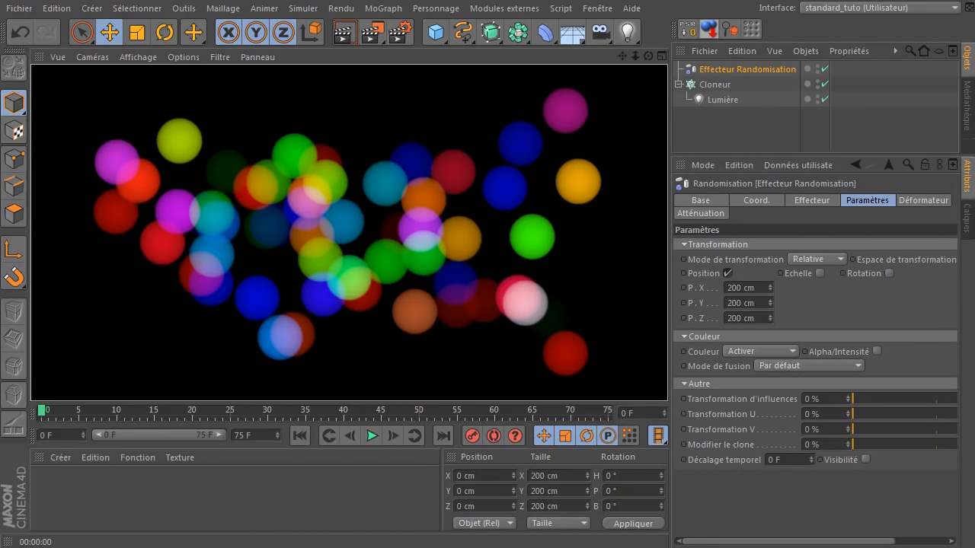
Step: Check the Christmas-tree bokeh reference photo, enable Alpha/Intensité for the effector's colour and render the front view
{"action": "left_click", "coordinate": [251, 547]}
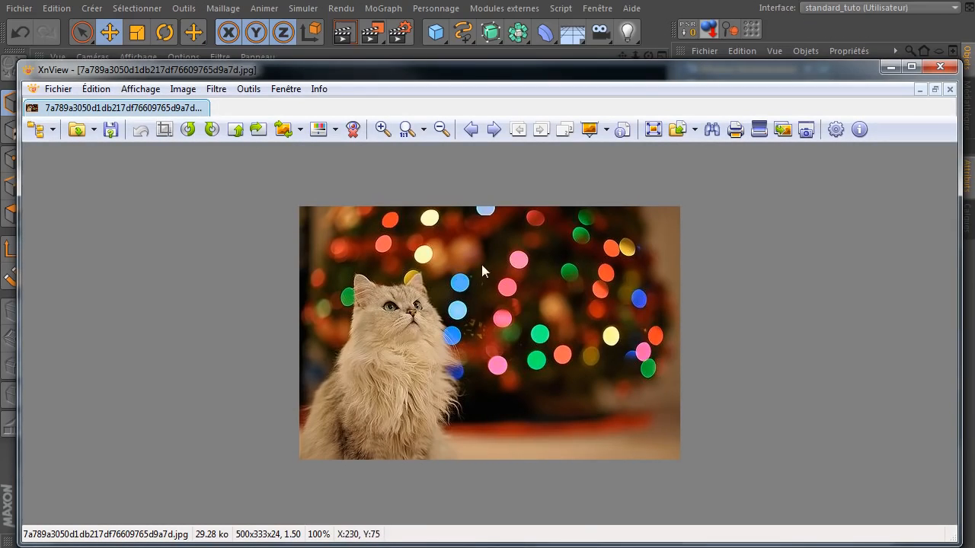
{"action": "left_click", "coordinate": [957, 70]}
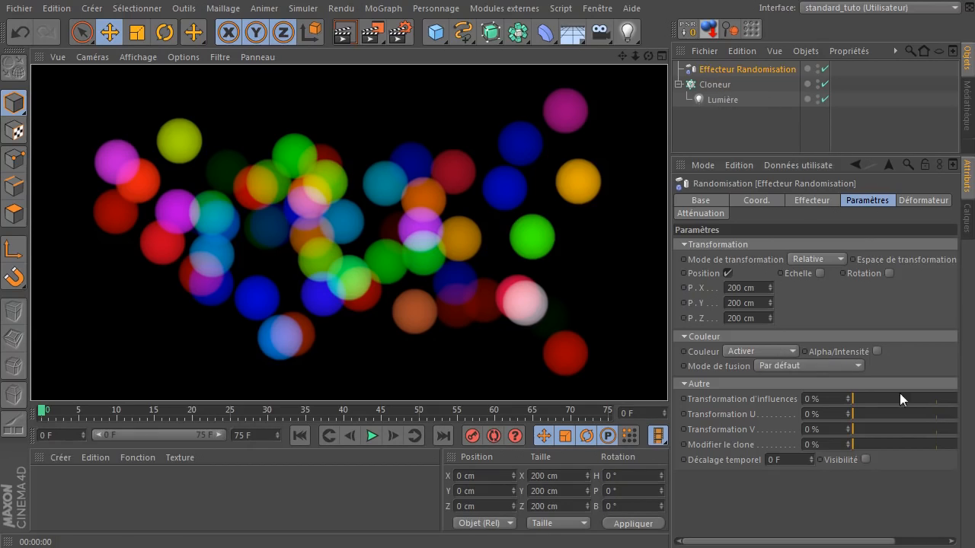
{"action": "left_click", "coordinate": [876, 351]}
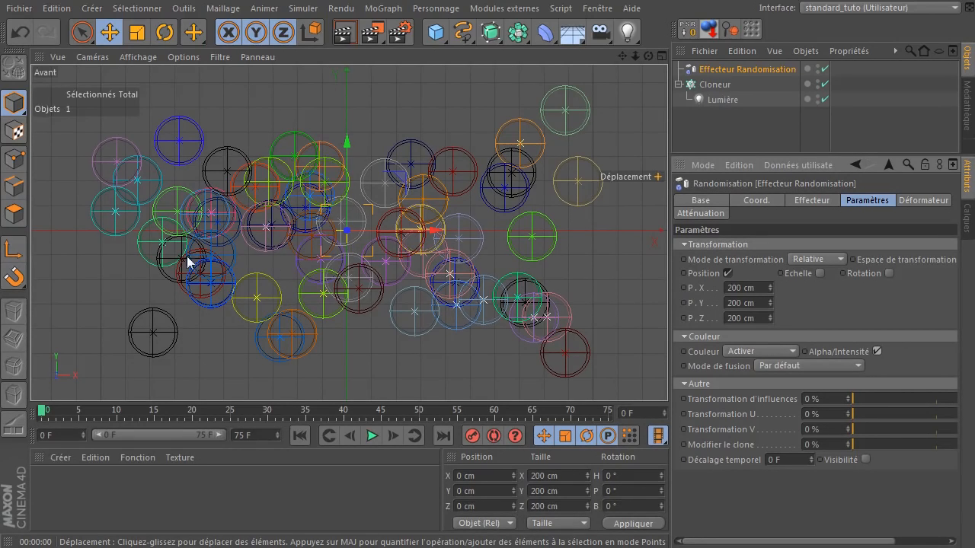
{"action": "left_click", "coordinate": [344, 32]}
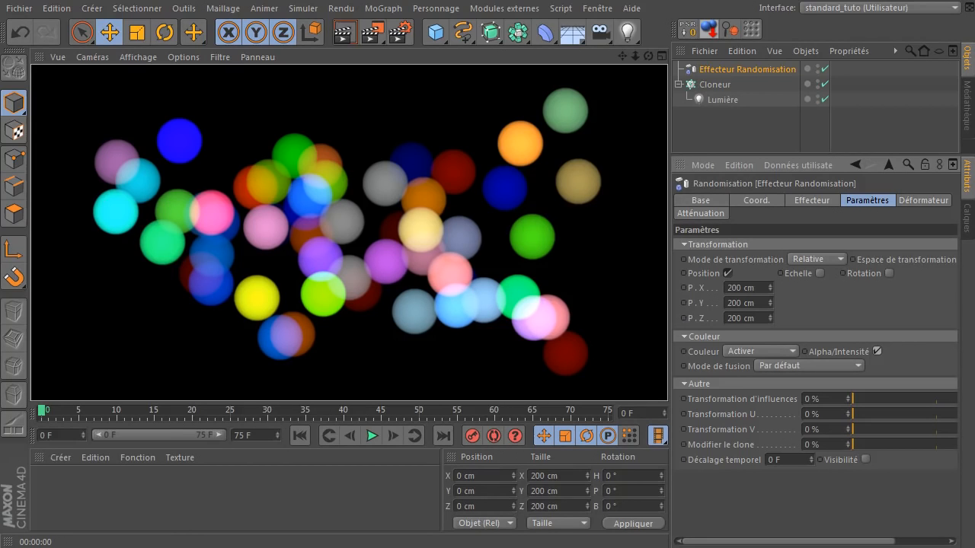
Step: Switch to XnView and examine the bokeh colours in the three reference images, closing each one
{"action": "key", "text": "alt+Tab"}
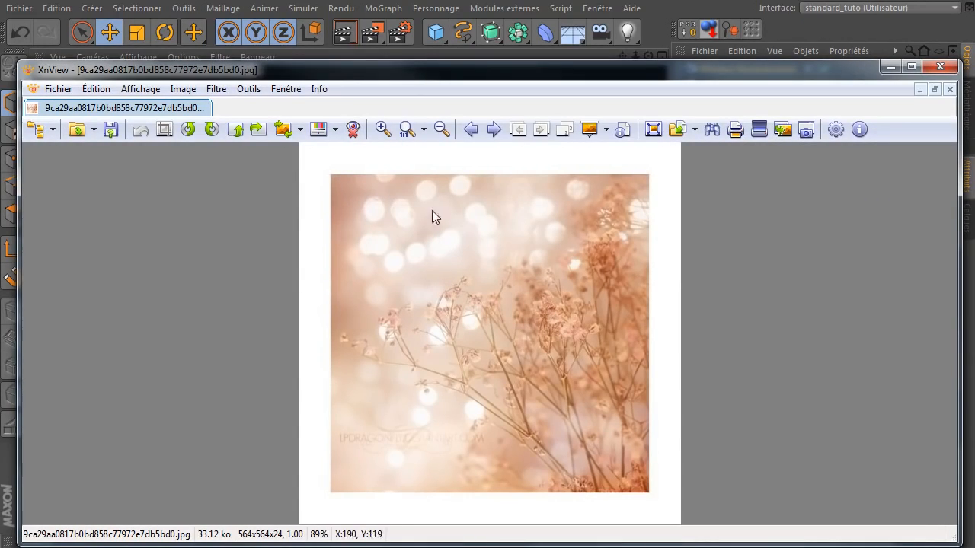
{"action": "left_click", "coordinate": [940, 66]}
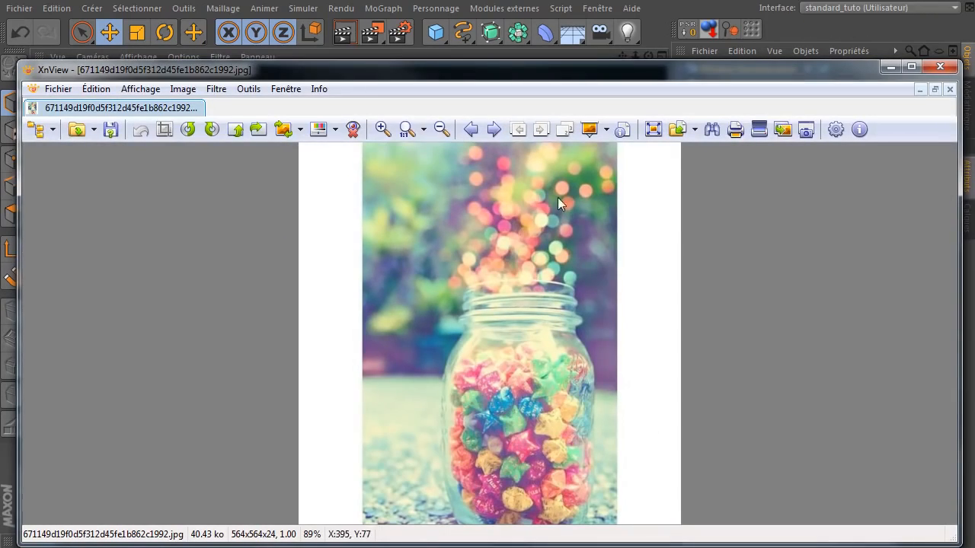
{"action": "left_click", "coordinate": [940, 66]}
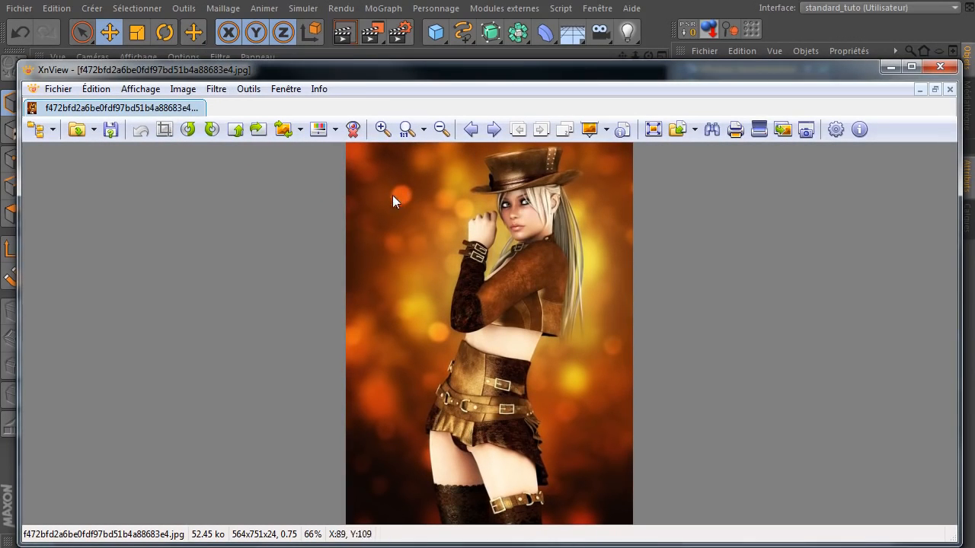
{"action": "left_click", "coordinate": [939, 66]}
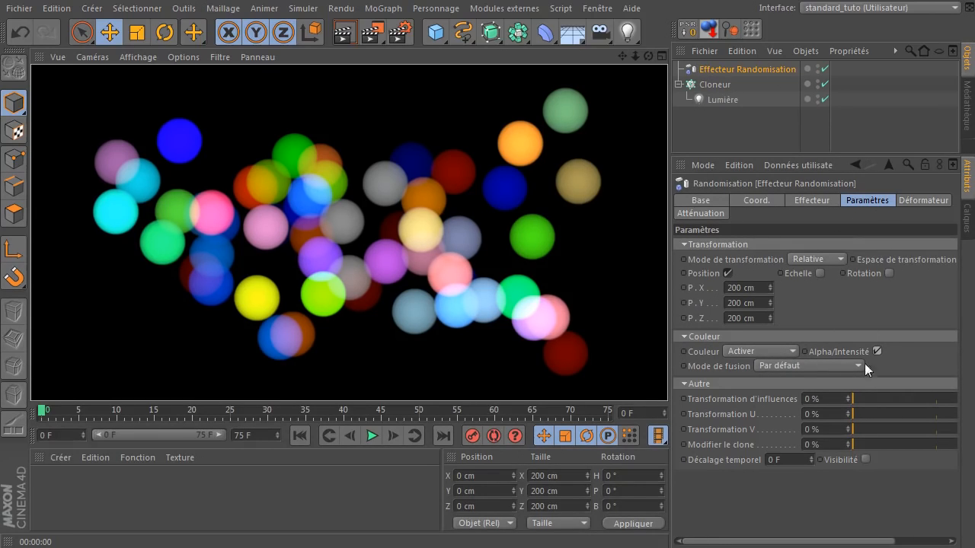
Step: Set the effector's Couleur to Personnaliser with a green of RGB 0, 255, 144 and render the front view
{"action": "left_click", "coordinate": [736, 346]}
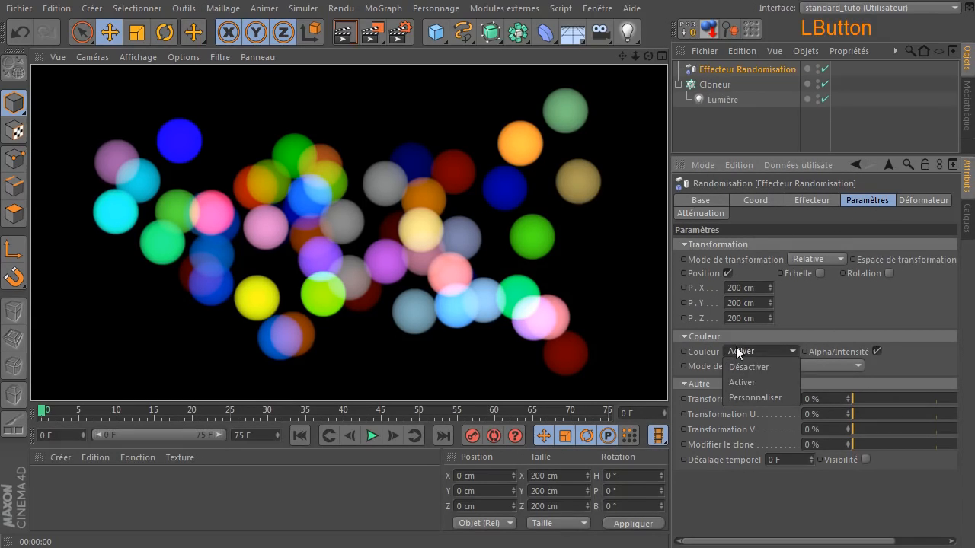
{"action": "left_click", "coordinate": [748, 397]}
{"action": "left_click", "coordinate": [766, 376]}
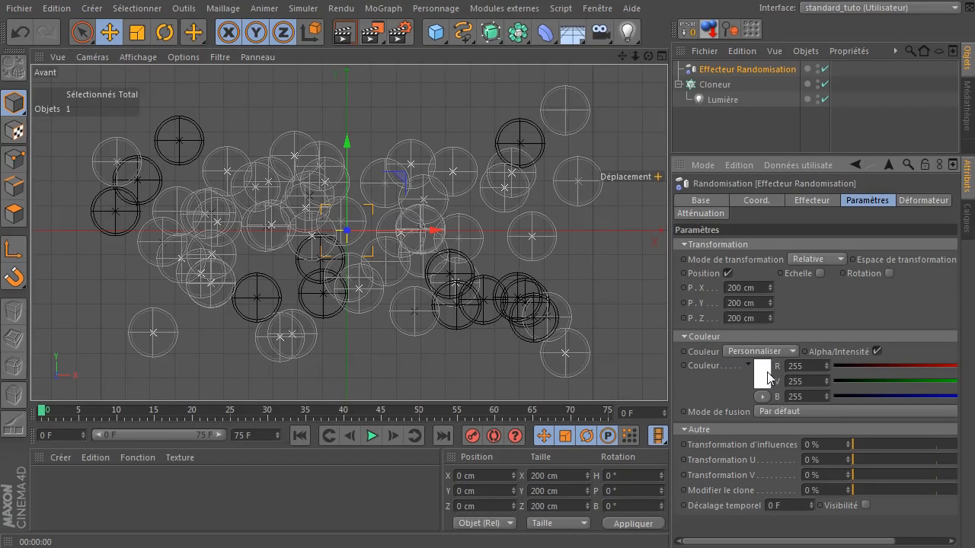
{"action": "left_click", "coordinate": [774, 324]}
{"action": "left_click", "coordinate": [790, 314]}
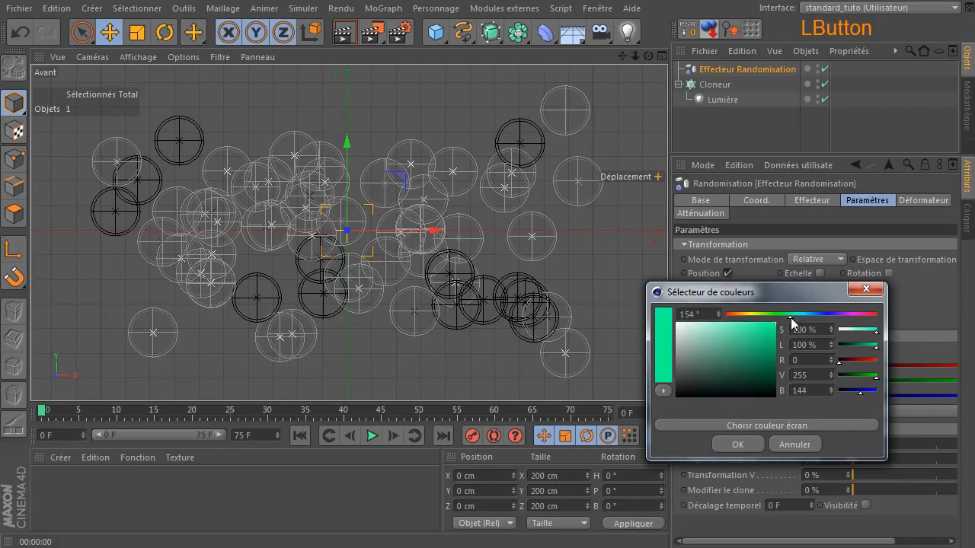
{"action": "left_click", "coordinate": [728, 445]}
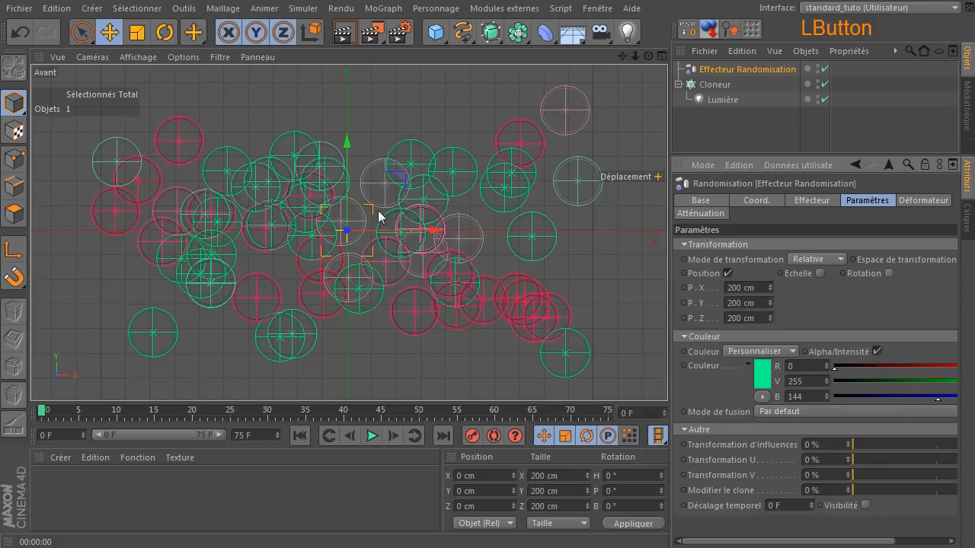
{"action": "left_click", "coordinate": [345, 38]}
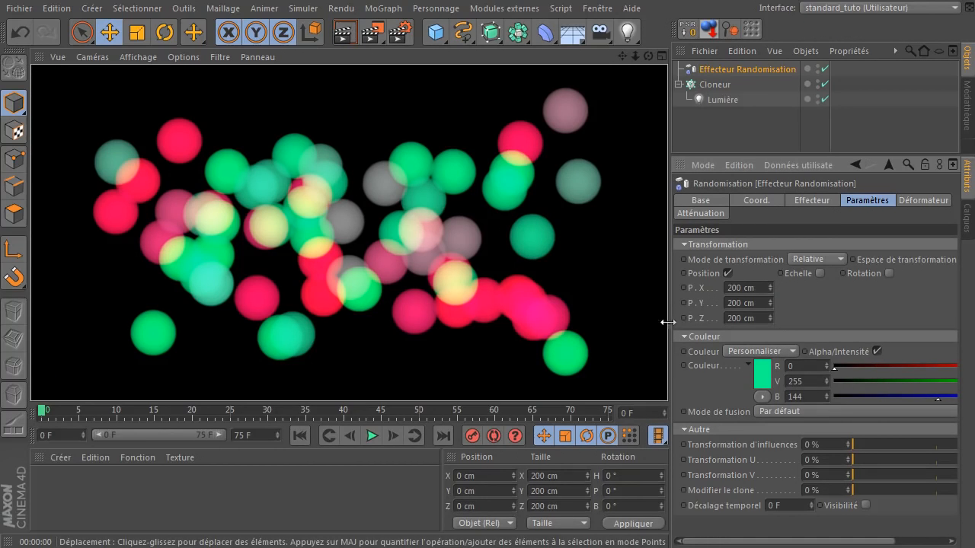
Step: Change the effector's custom colour to white (RGB 255, 255, 255) and render the front view
{"action": "left_click", "coordinate": [762, 374]}
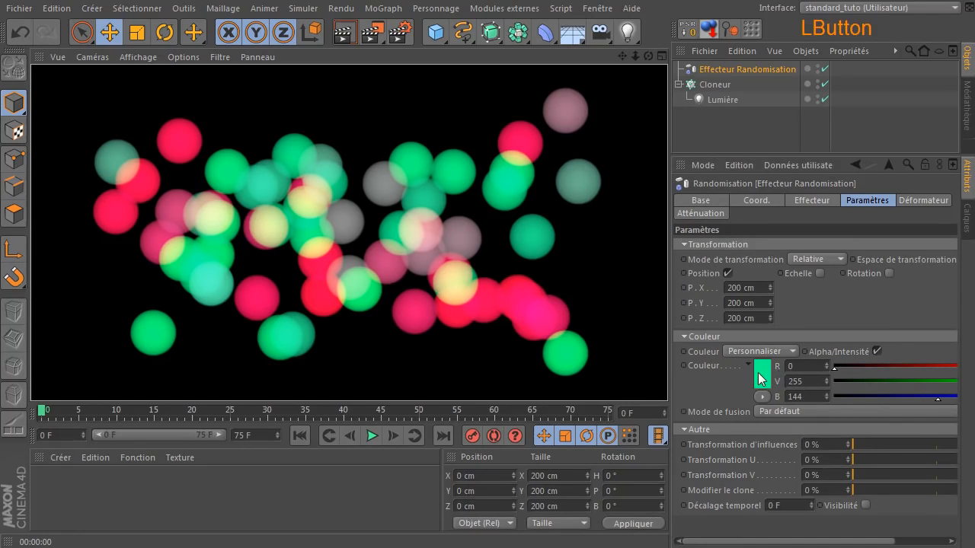
{"action": "left_click_drag", "start_coordinate": [731, 333], "coordinate": [664, 322]}
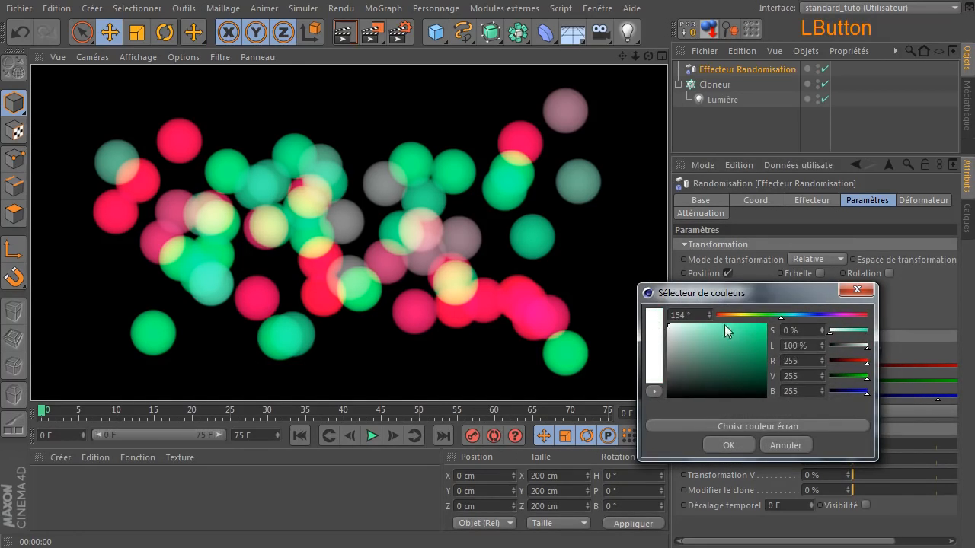
{"action": "left_click", "coordinate": [728, 445]}
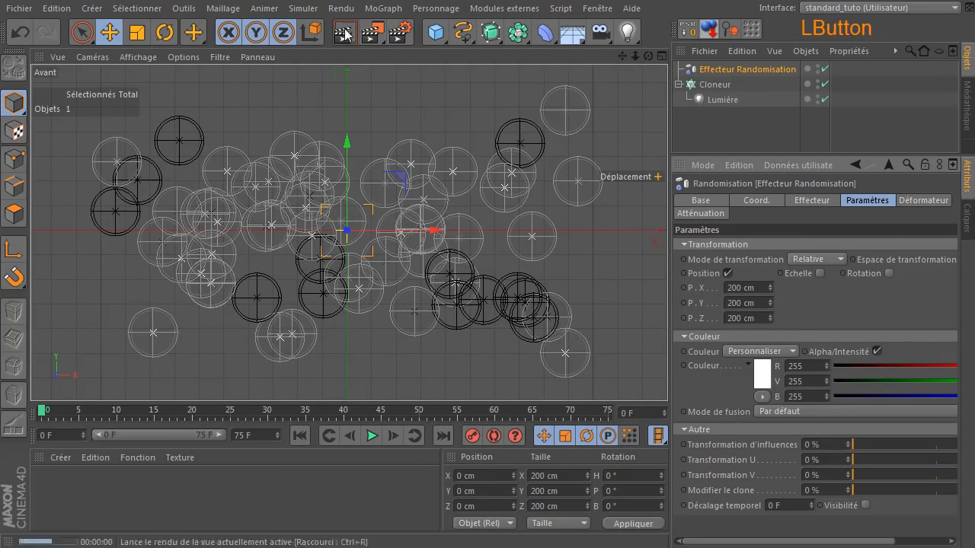
{"action": "left_click", "coordinate": [343, 32]}
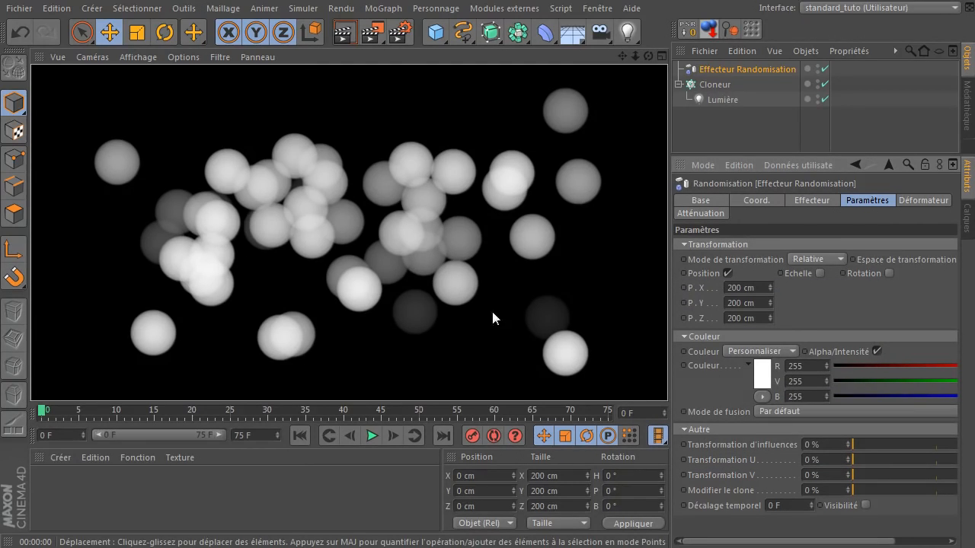
Step: Set the light's Couleur to turquoise RGB 72, 186, 189 and compare the rendered front view with the Christmas-tree bokeh photo
{"action": "left_click", "coordinate": [725, 99]}
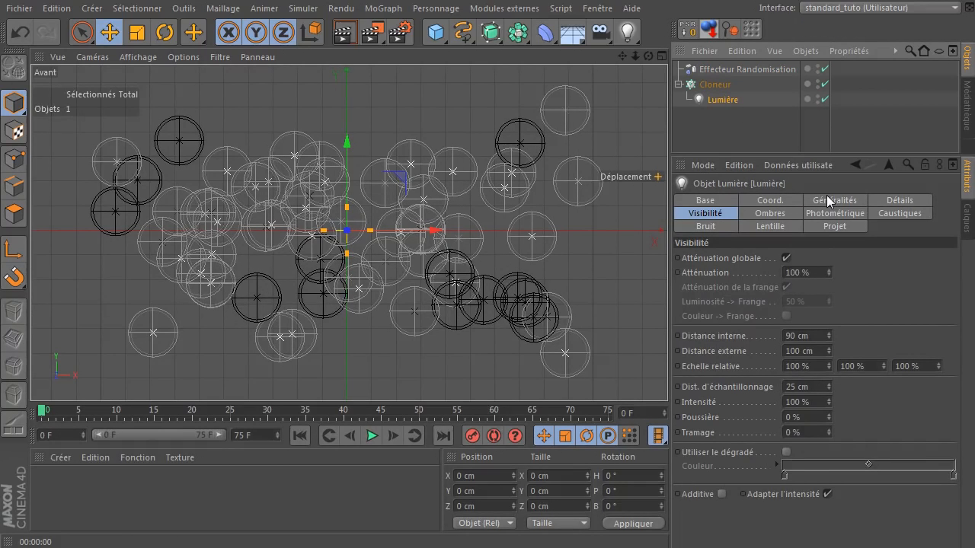
{"action": "left_click", "coordinate": [826, 200]}
{"action": "left_click", "coordinate": [752, 272]}
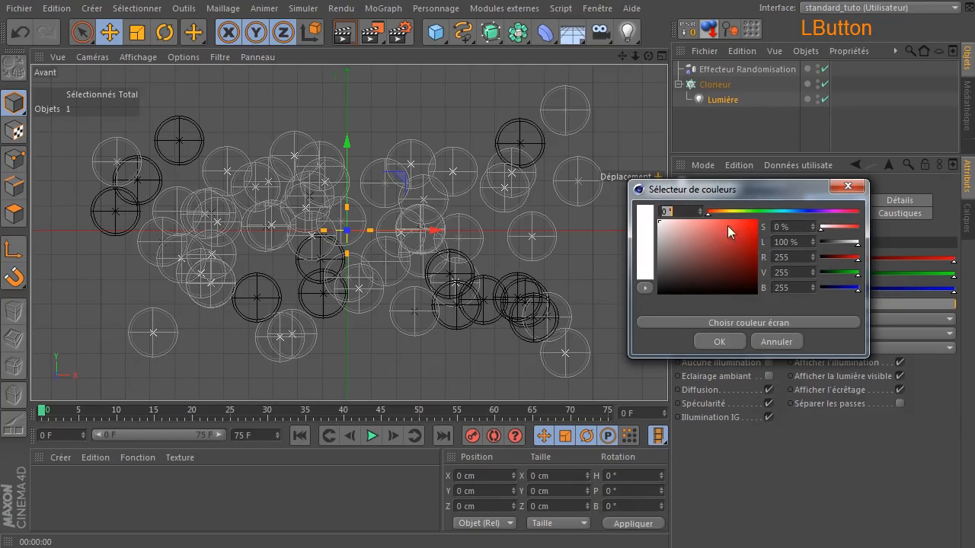
{"action": "left_click", "coordinate": [784, 211]}
{"action": "left_click", "coordinate": [719, 239]}
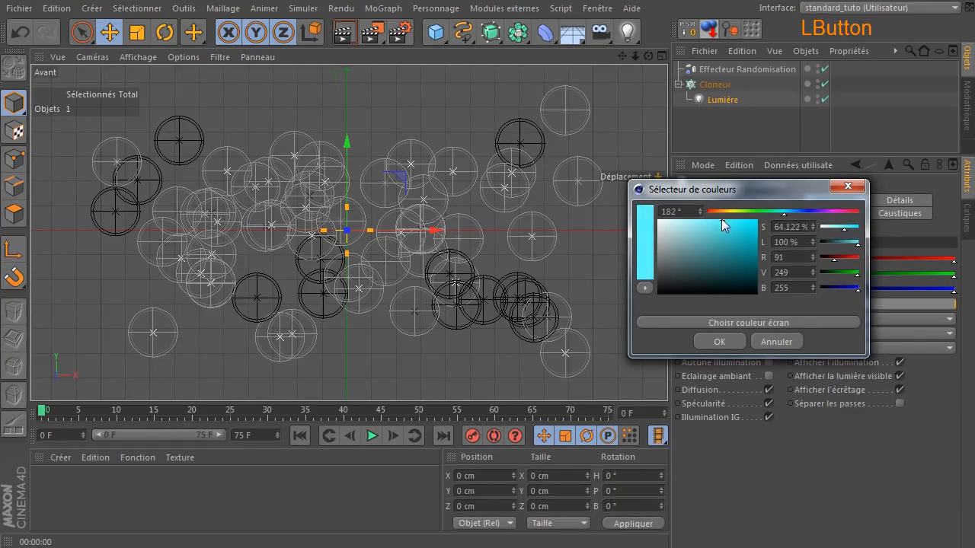
{"action": "left_click", "coordinate": [707, 348]}
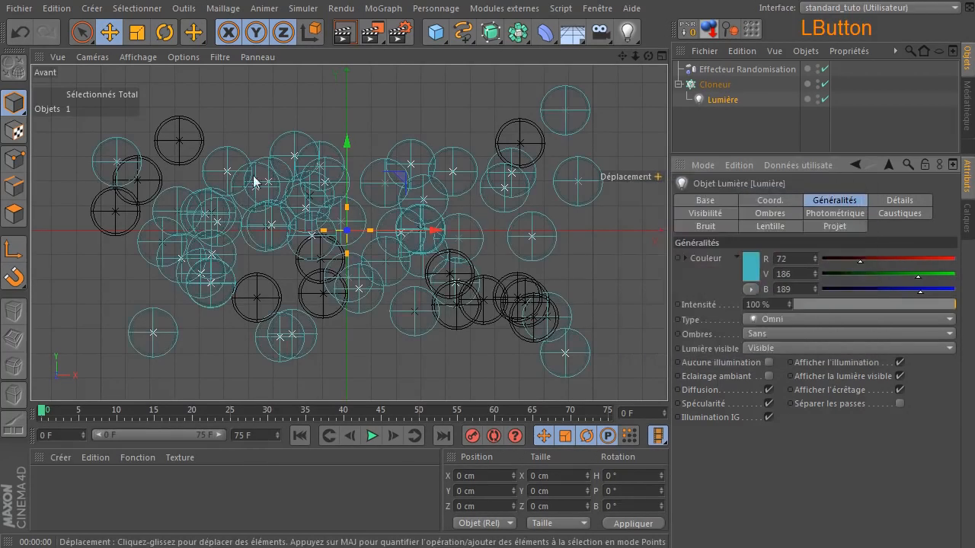
{"action": "left_click", "coordinate": [344, 32]}
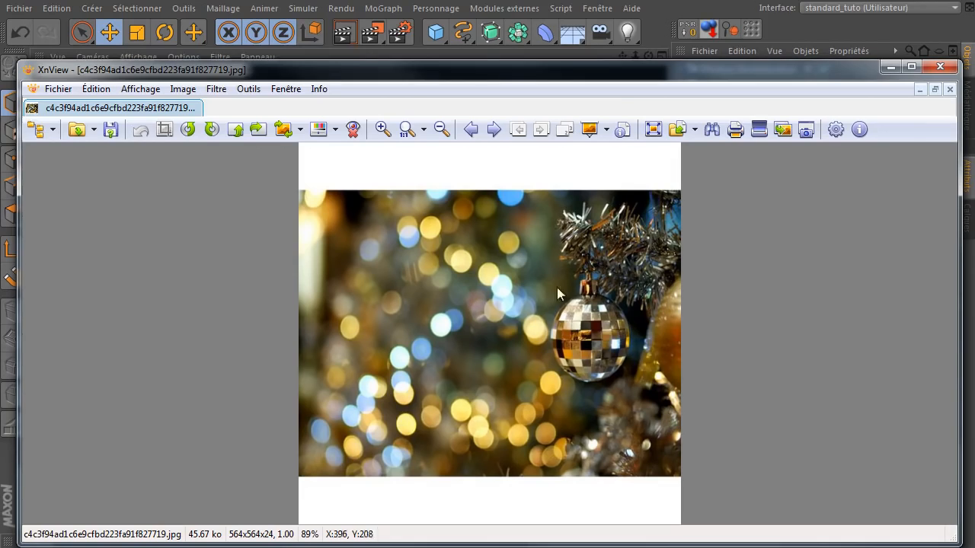
{"action": "left_click", "coordinate": [941, 66]}
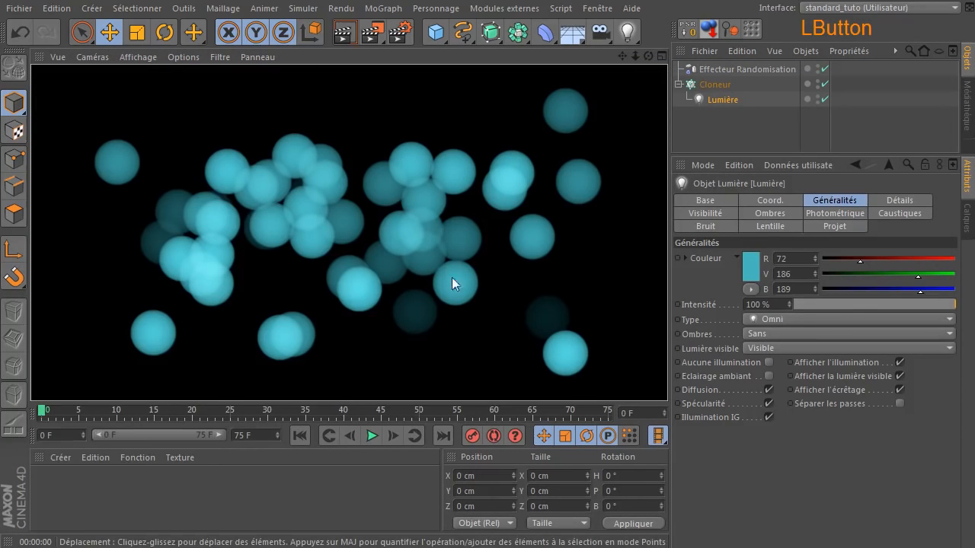
Step: Create a new material and disable its Spécularité channel
{"action": "double_click", "coordinate": [145, 491]}
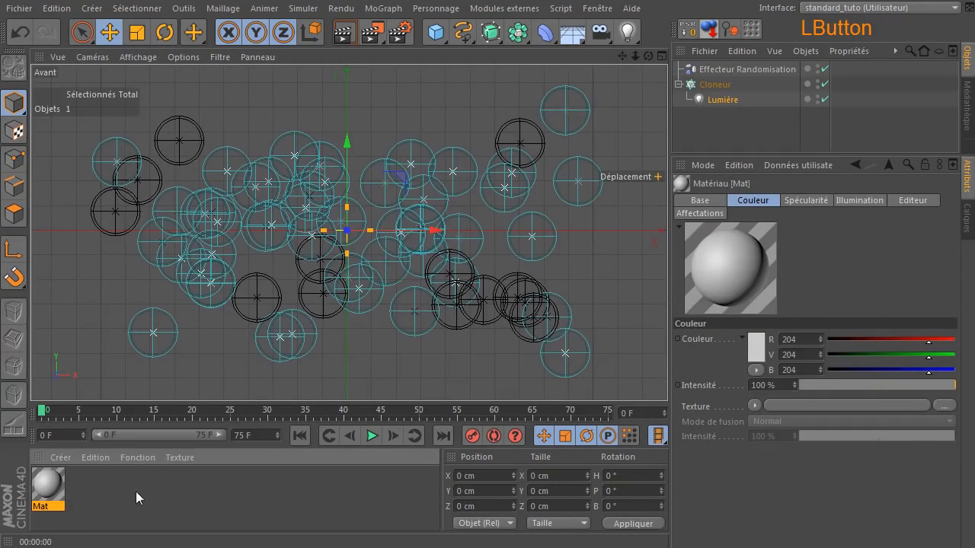
{"action": "double_click", "coordinate": [55, 482]}
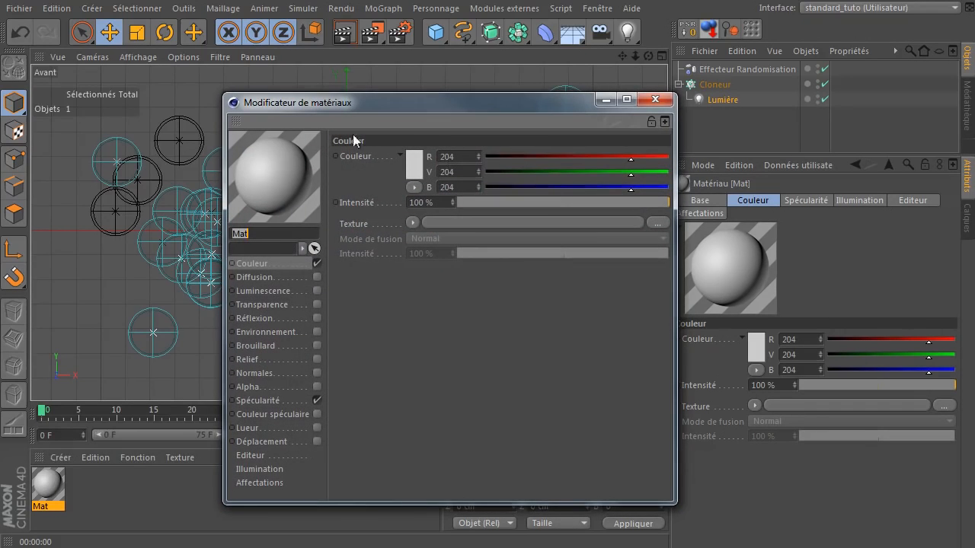
{"action": "left_click", "coordinate": [316, 400]}
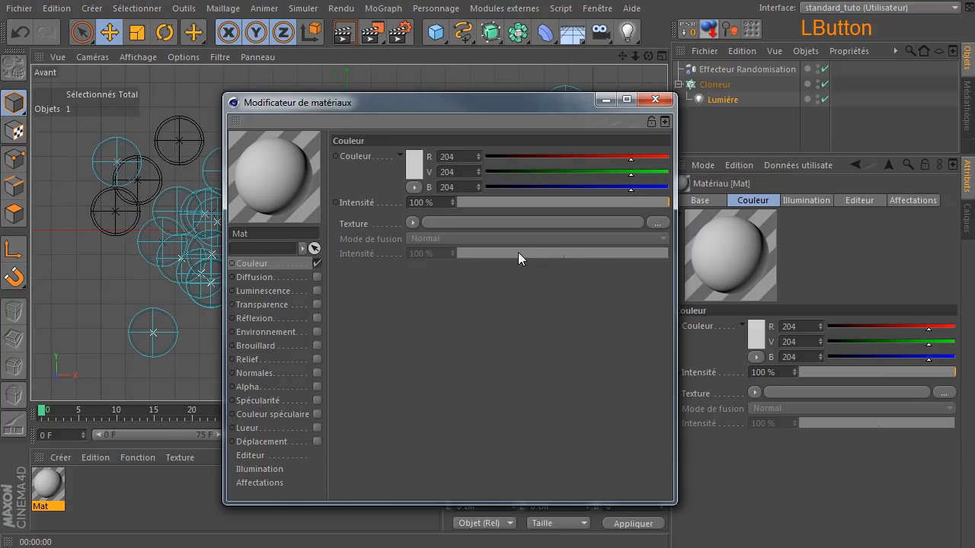
Step: Load a Dégradé texture into the material's Couleur channel and set its type to 2D - Circulaire
{"action": "left_click", "coordinate": [412, 223]}
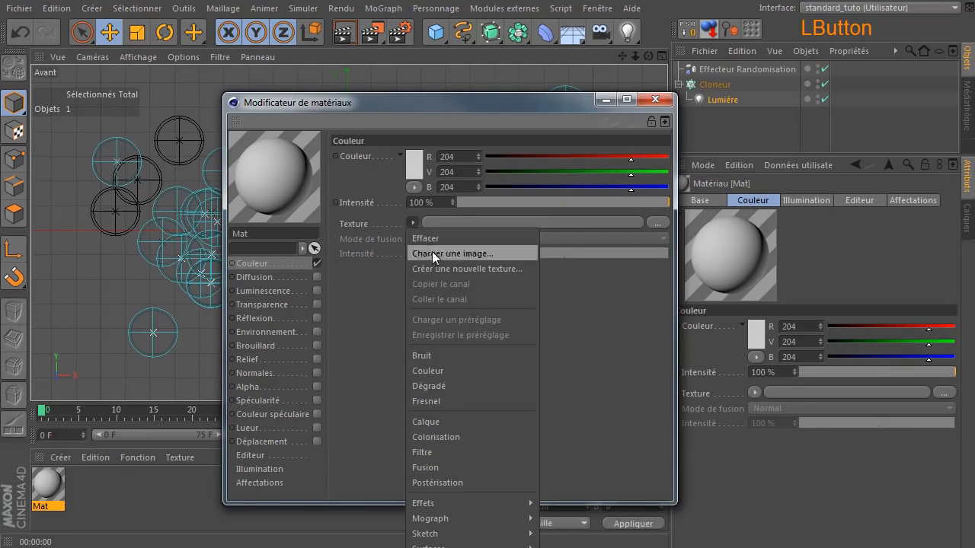
{"action": "left_click", "coordinate": [457, 386]}
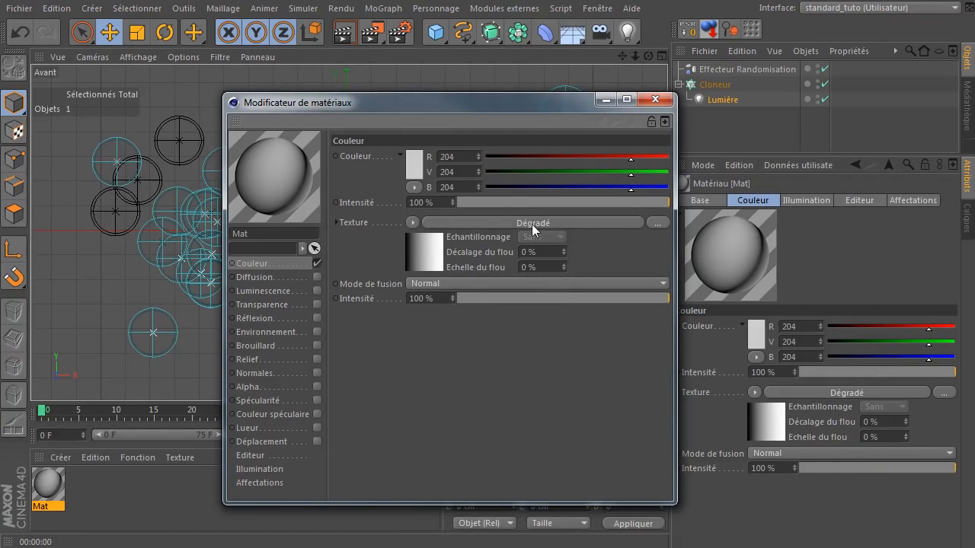
{"action": "left_click", "coordinate": [559, 228]}
{"action": "left_click", "coordinate": [437, 283]}
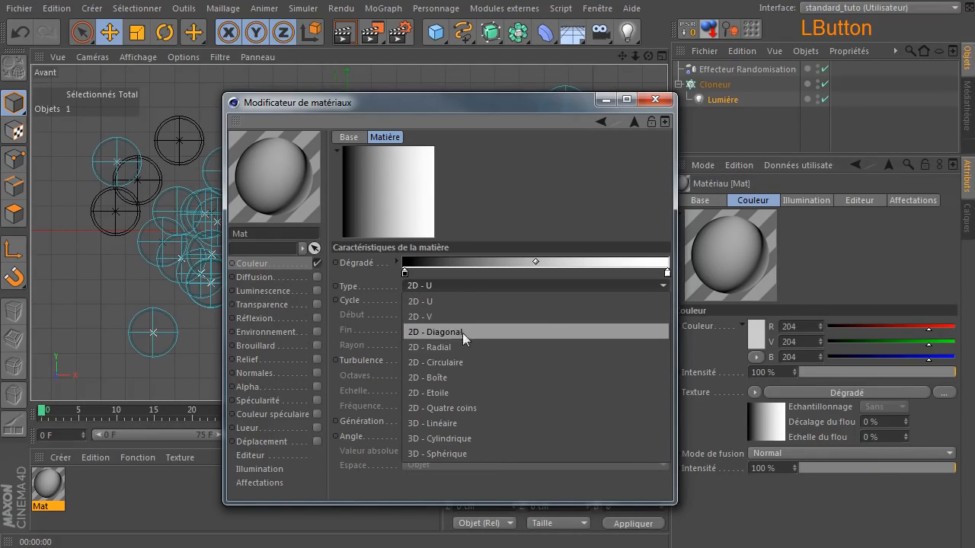
{"action": "left_click", "coordinate": [460, 361]}
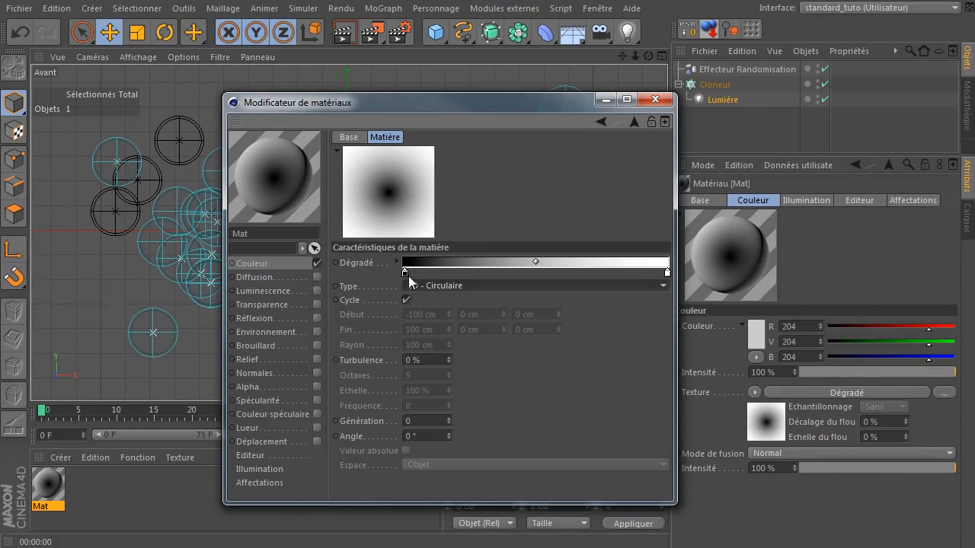
Step: Recolour the circular gradient from a grey of RGB 150 at the start to RGB 106 at the end, and close the material editor
{"action": "double_click", "coordinate": [405, 271]}
{"action": "left_click_drag", "start_coordinate": [404, 273], "coordinate": [305, 259]}
{"action": "left_click", "coordinate": [309, 254]}
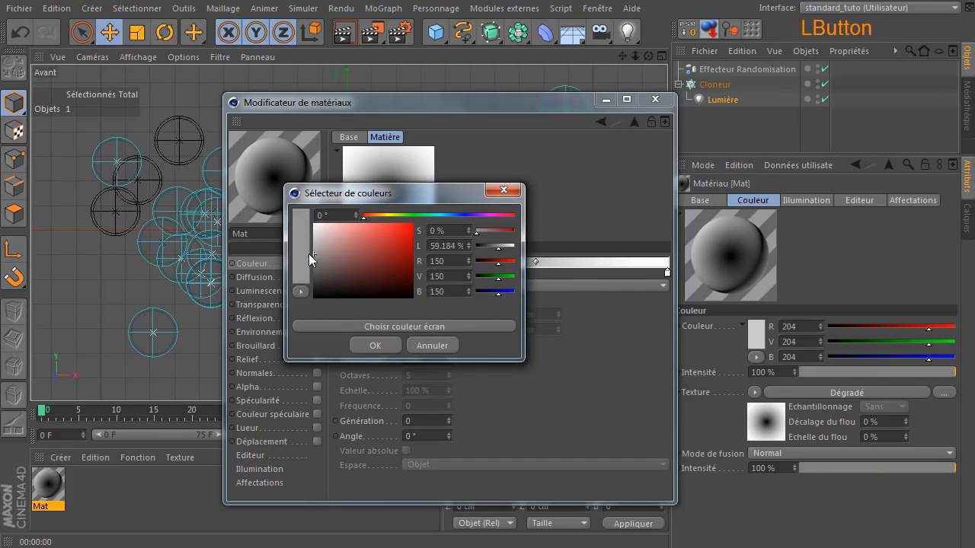
{"action": "left_click", "coordinate": [358, 346]}
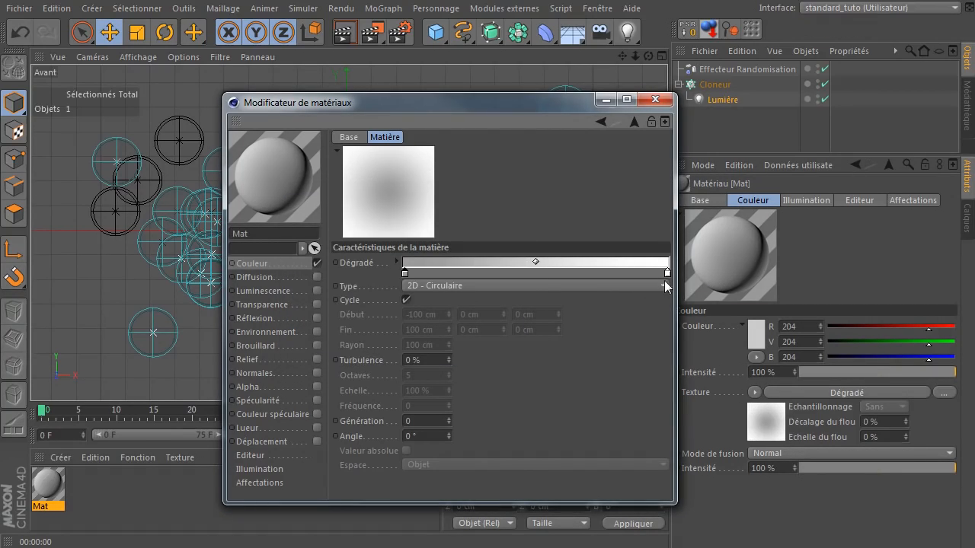
{"action": "double_click", "coordinate": [668, 271]}
{"action": "left_click_drag", "start_coordinate": [627, 264], "coordinate": [561, 265]}
{"action": "left_click", "coordinate": [628, 348]}
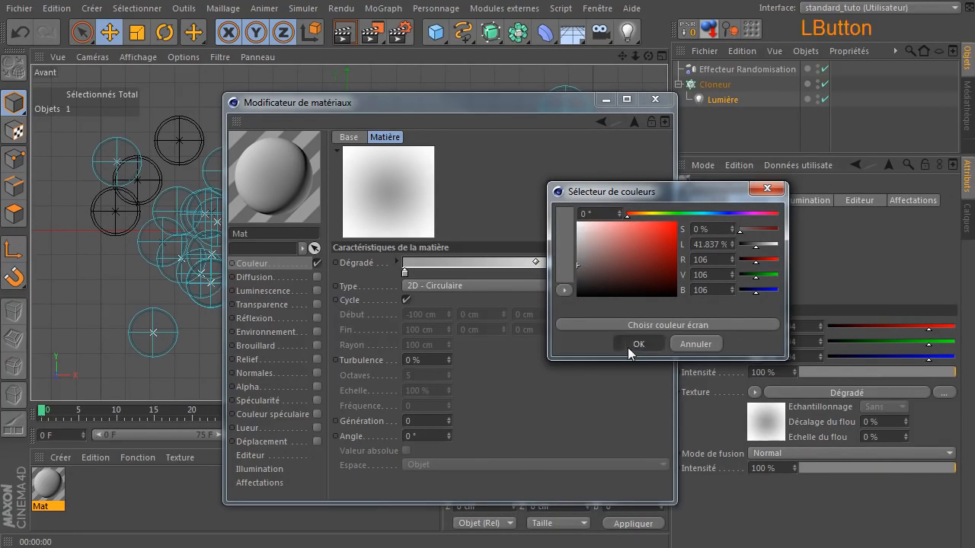
{"action": "left_click", "coordinate": [655, 99]}
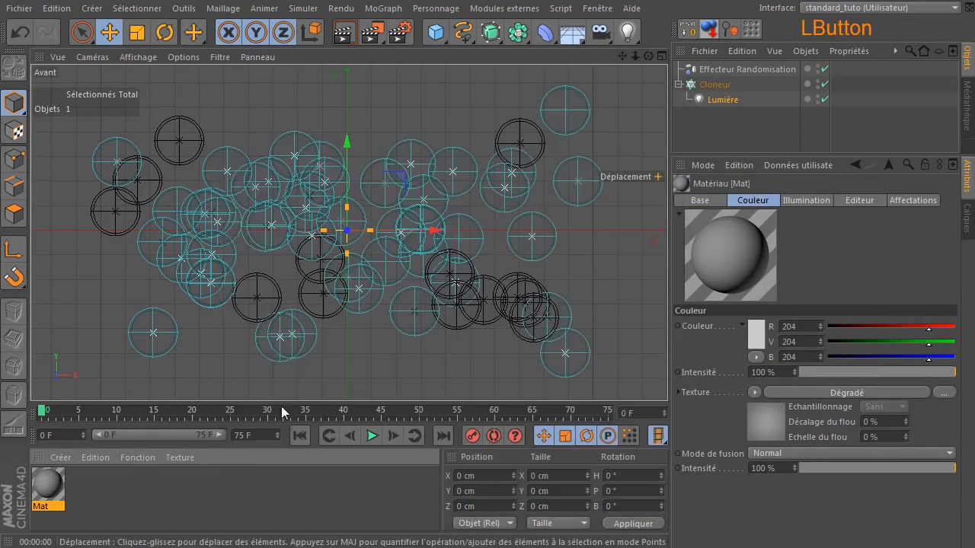
Step: Add an Arrière plan object, apply the gradient material Mat to it and render the front view
{"action": "left_click_drag", "start_coordinate": [572, 33], "coordinate": [622, 155]}
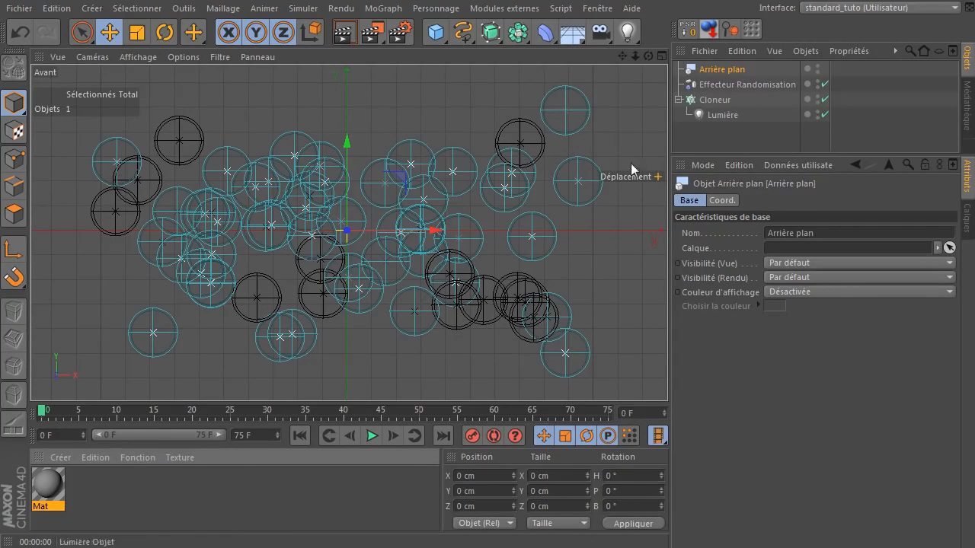
{"action": "left_click_drag", "start_coordinate": [36, 482], "coordinate": [714, 69]}
{"action": "left_click", "coordinate": [343, 33]}
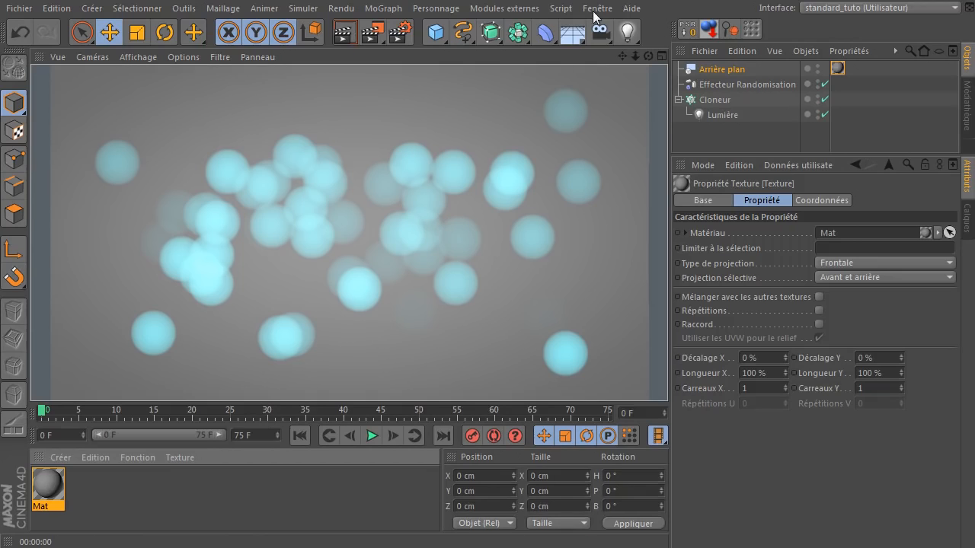
Step: Add a Plan object with orientation +Z and set its width and height segments to 1
{"action": "left_click", "coordinate": [439, 35]}
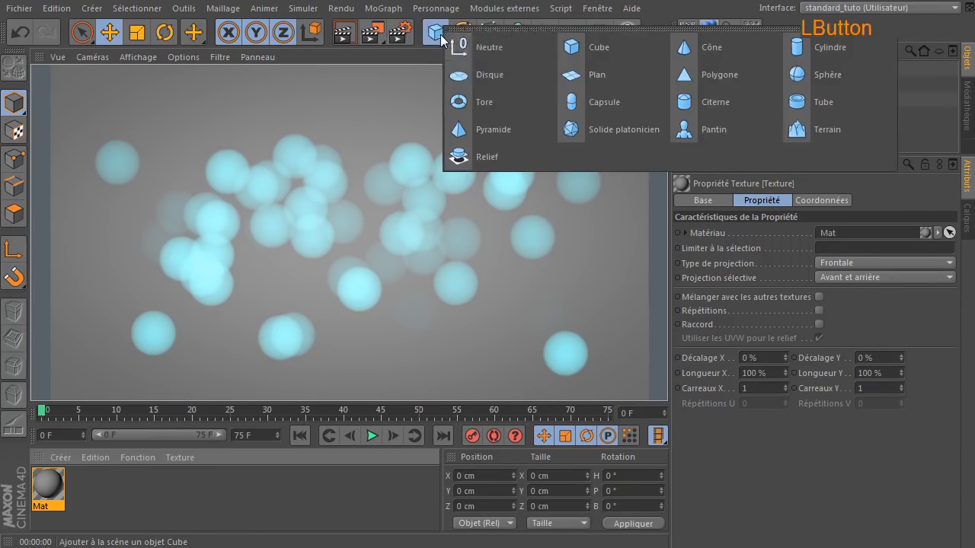
{"action": "left_click", "coordinate": [651, 72]}
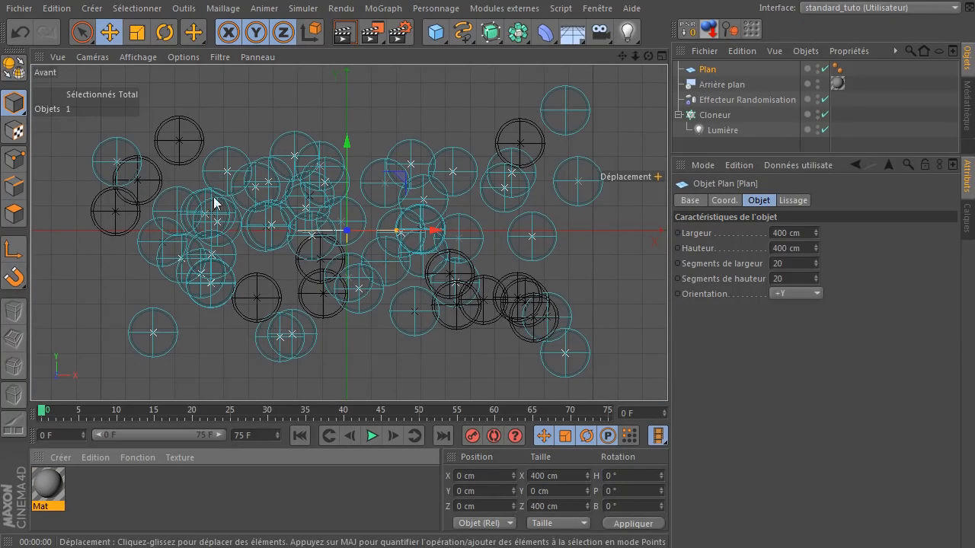
{"action": "left_click", "coordinate": [796, 294]}
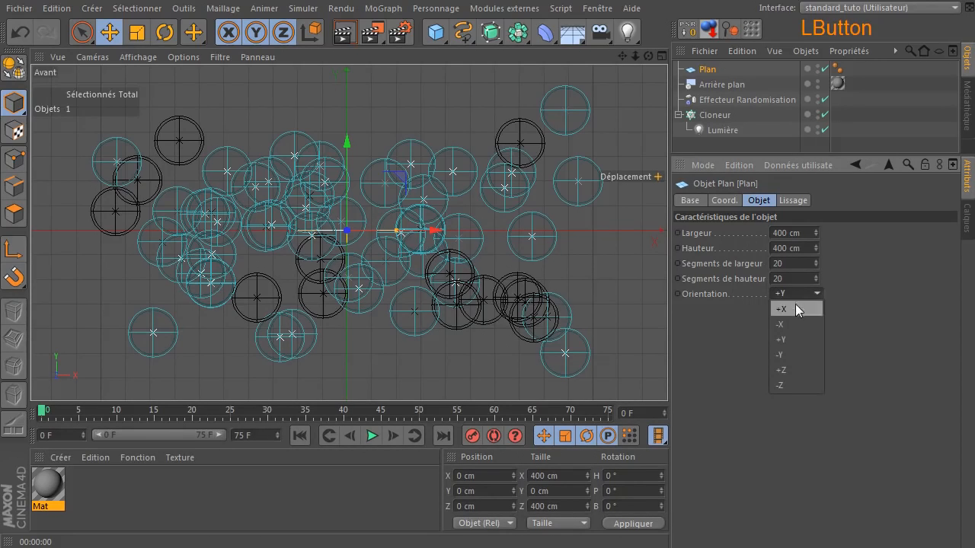
{"action": "left_click", "coordinate": [784, 372]}
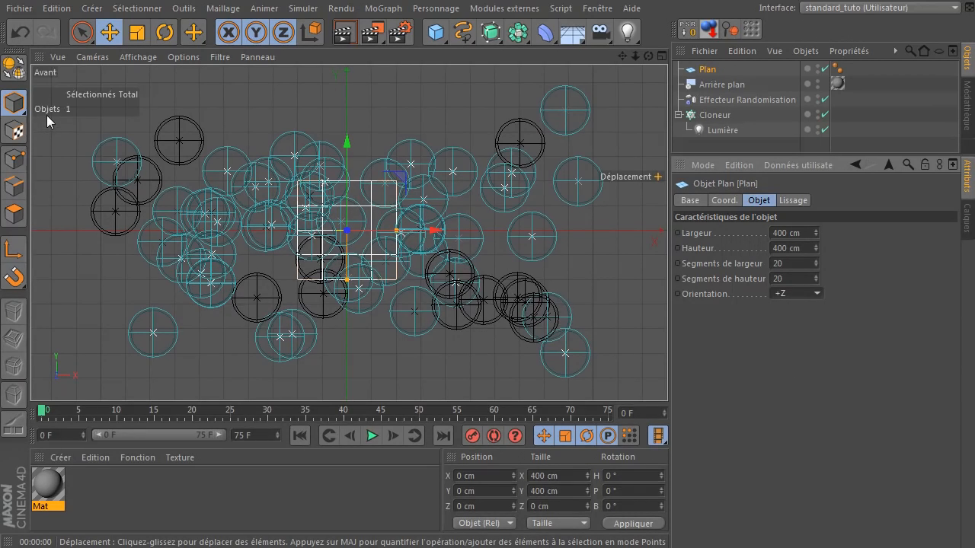
{"action": "left_click", "coordinate": [779, 263]}
{"action": "type", "text": "1"}
{"action": "left_click", "coordinate": [800, 278]}
{"action": "type", "text": "1"}
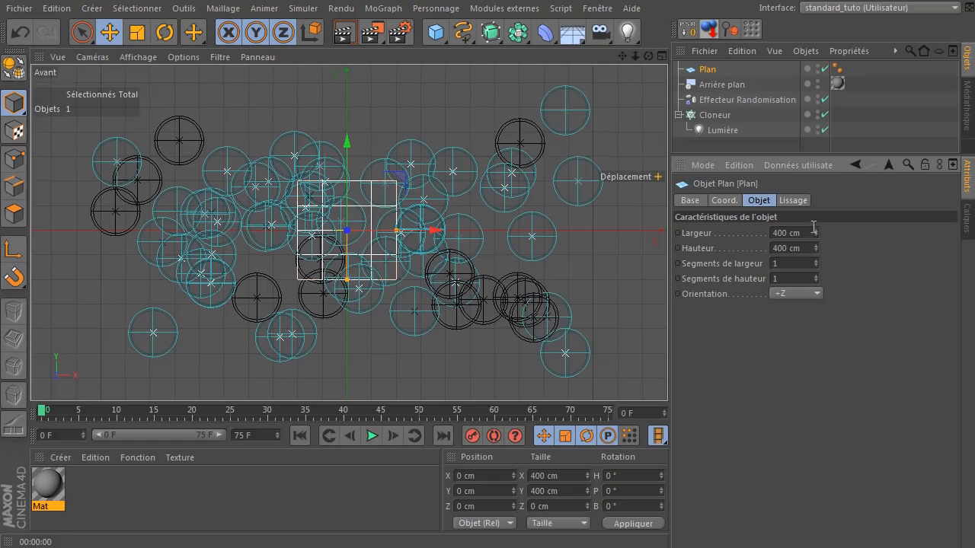
Step: Set the plane's Largeur and Hauteur to 4000 cm
{"action": "left_click", "coordinate": [783, 233]}
{"action": "type", "text": "0"}
{"action": "left_click", "coordinate": [786, 248]}
{"action": "type", "text": "0"}
{"action": "left_click", "coordinate": [814, 395]}
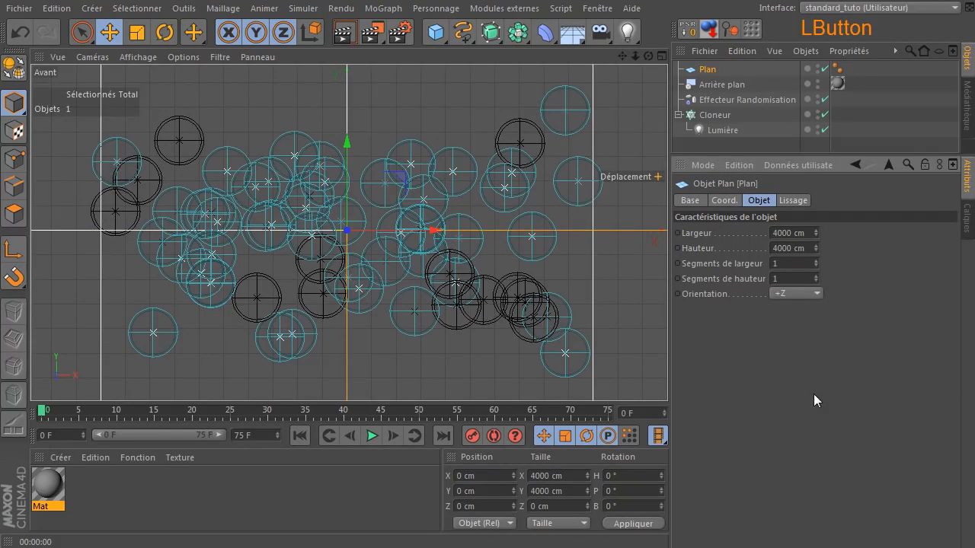
Step: Inspect the plane among the lights in the perspective view and enable Aucune illumination for the light
{"action": "middle_click", "coordinate": [447, 223]}
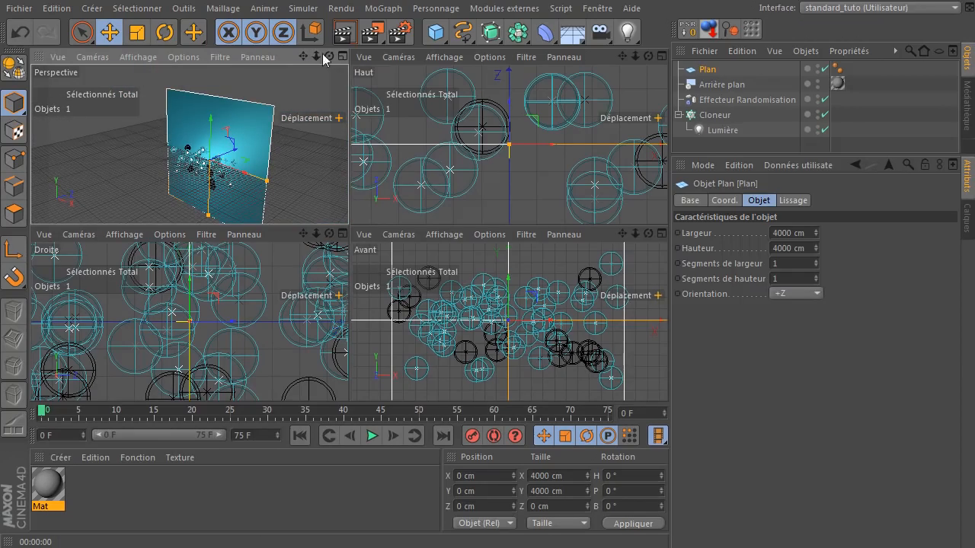
{"action": "middle_click", "coordinate": [277, 133]}
{"action": "left_click_drag", "start_coordinate": [648, 56], "coordinate": [423, 194]}
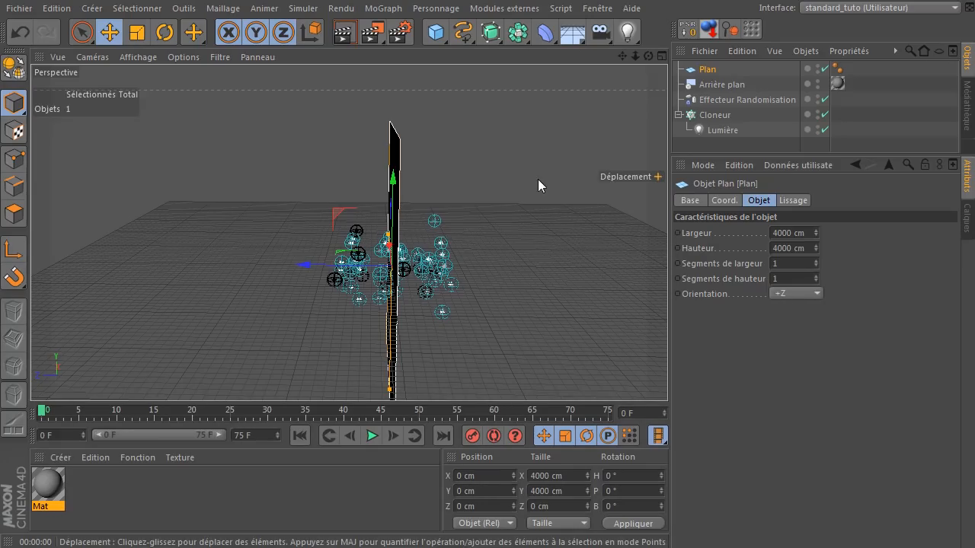
{"action": "mouse_move", "coordinate": [648, 56]}
{"action": "left_mouse_down"}
{"action": "mouse_move", "coordinate": [567, 63]}
{"action": "mouse_move", "coordinate": [510, 46]}
{"action": "mouse_move", "coordinate": [571, 57]}
{"action": "mouse_move", "coordinate": [552, 65]}
{"action": "mouse_move", "coordinate": [503, 54]}
{"action": "mouse_move", "coordinate": [648, 56]}
{"action": "left_mouse_up"}
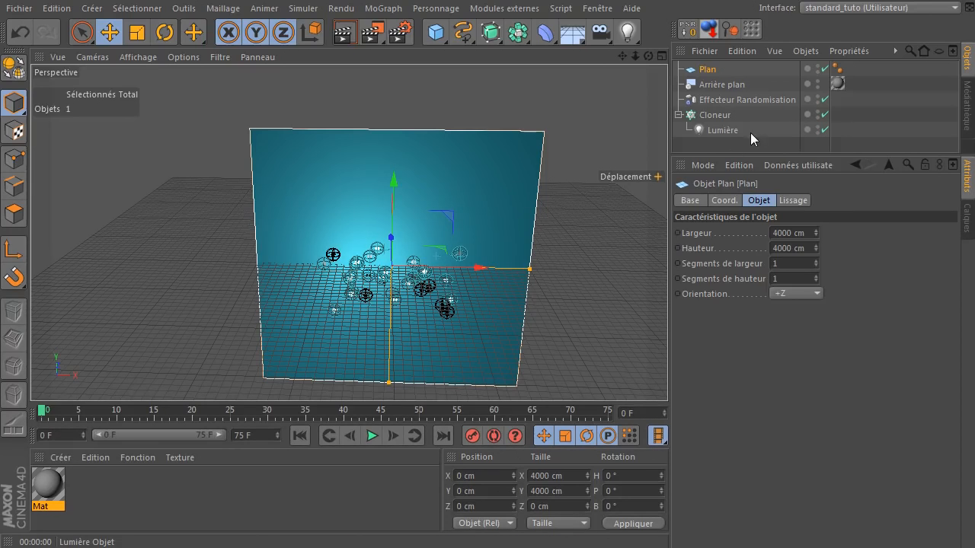
{"action": "left_click", "coordinate": [721, 130]}
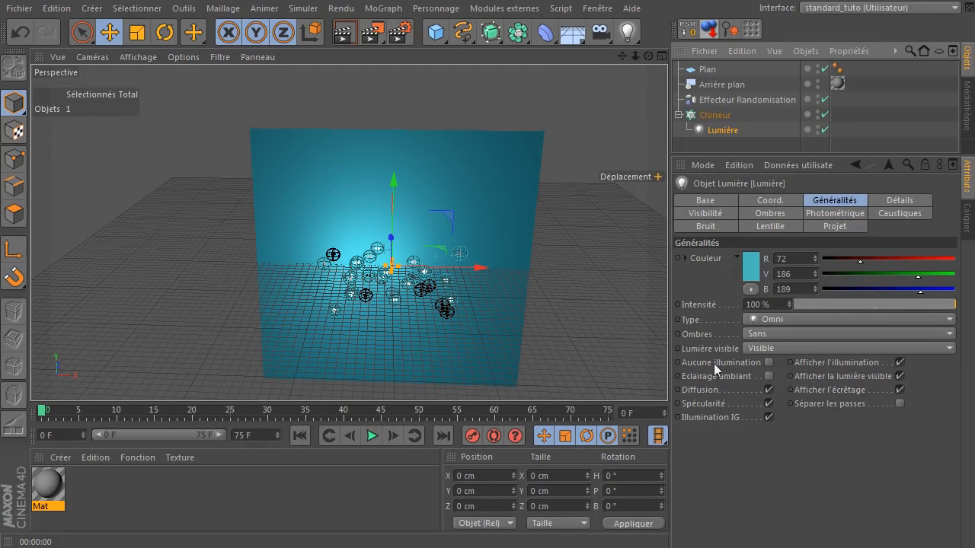
{"action": "left_click", "coordinate": [767, 363]}
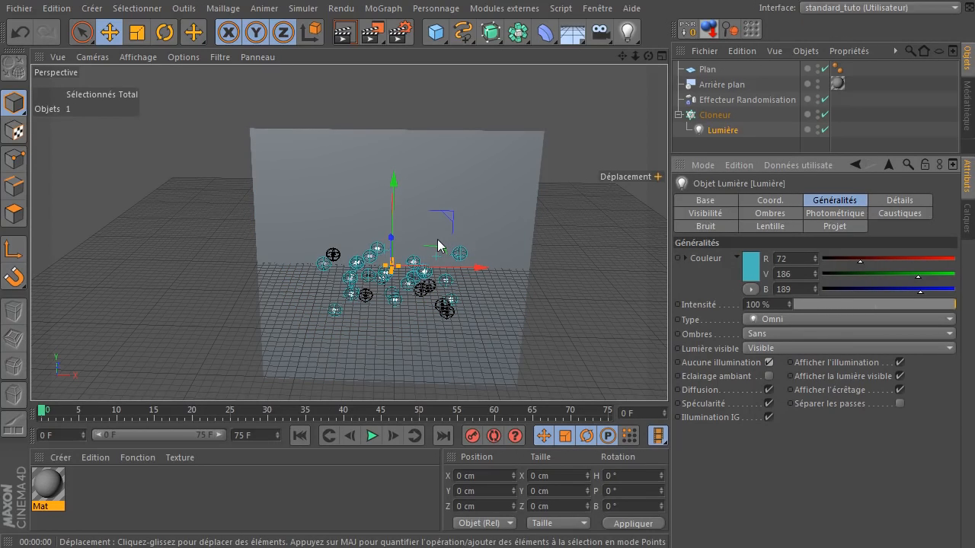
Step: Compare renders of the front view with the plane enabled, disabled and enabled again
{"action": "middle_click", "coordinate": [479, 213]}
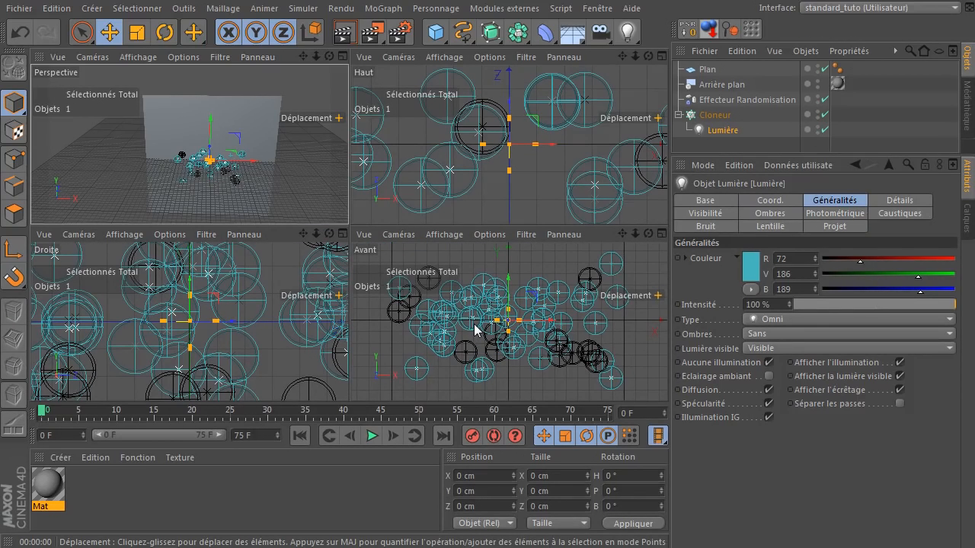
{"action": "middle_click", "coordinate": [450, 317]}
{"action": "left_click", "coordinate": [348, 38]}
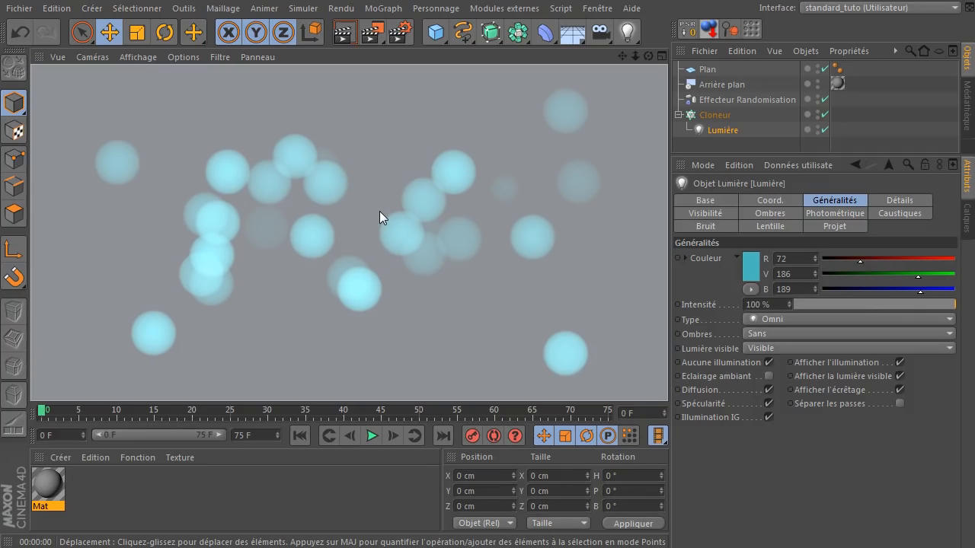
{"action": "left_click", "coordinate": [824, 69]}
{"action": "left_click", "coordinate": [352, 39]}
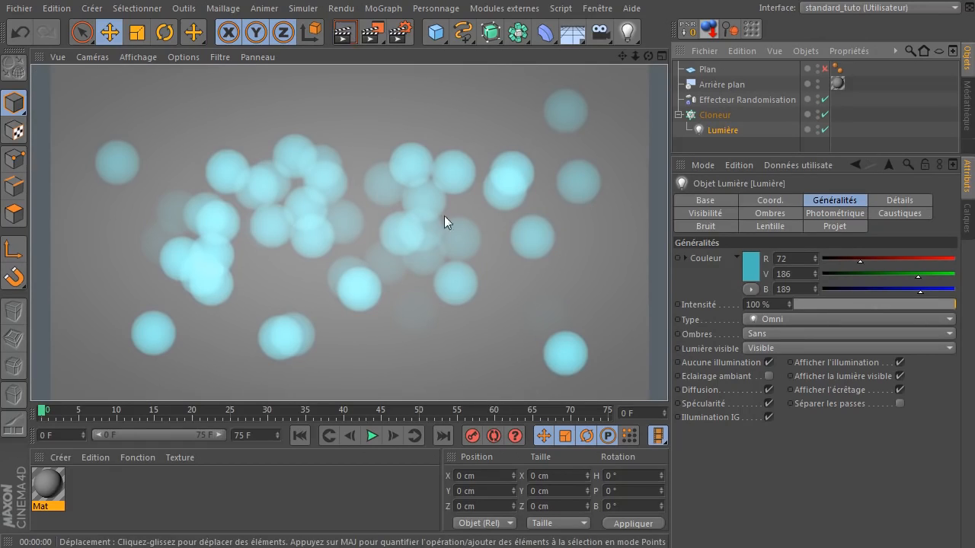
{"action": "left_click", "coordinate": [824, 68]}
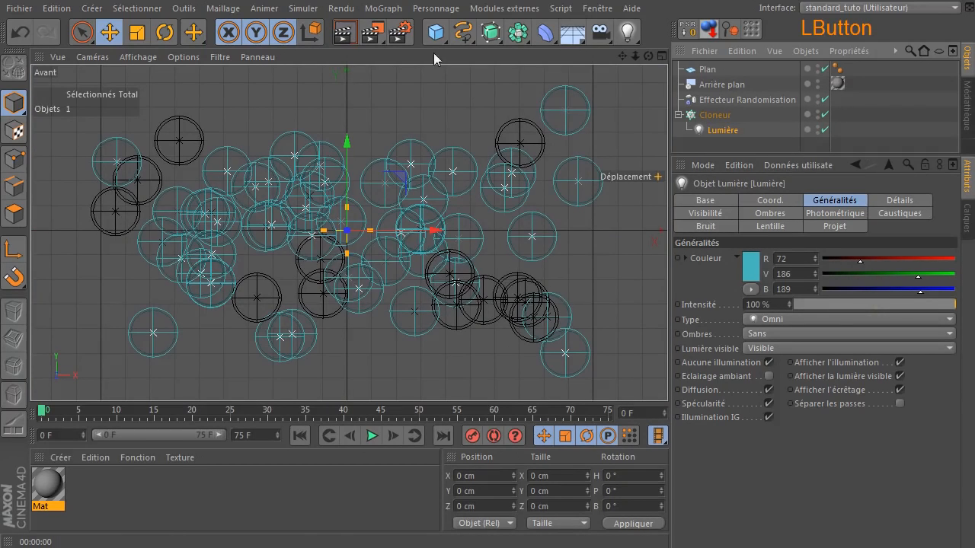
{"action": "left_click", "coordinate": [342, 38]}
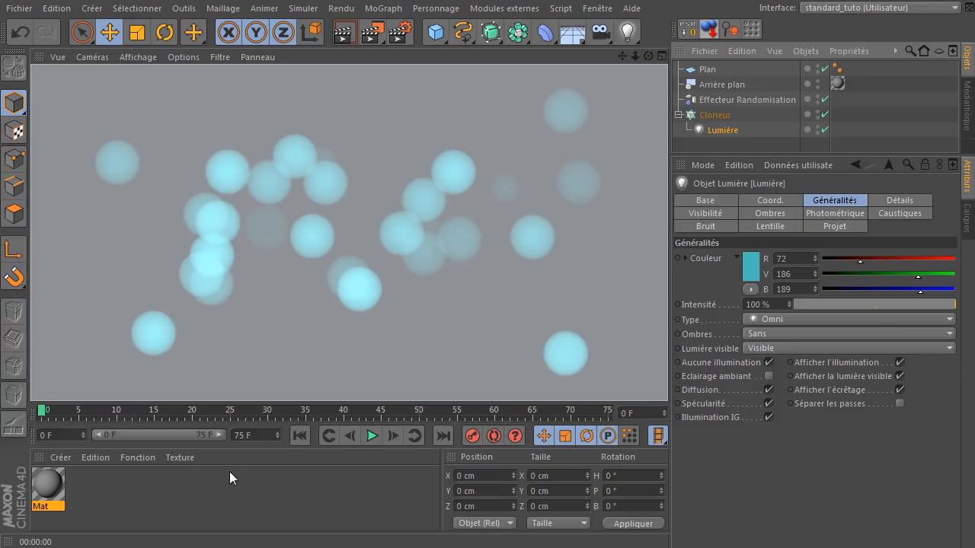
Step: Create a material, assign it to the Plan object, disable its Spécularité and Couleur channels and enable Transparence
{"action": "double_click", "coordinate": [177, 501]}
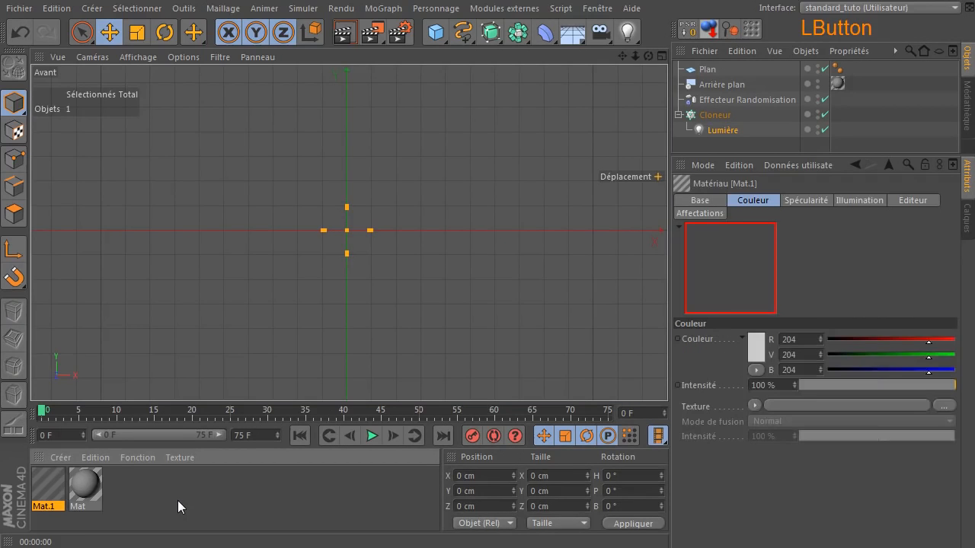
{"action": "left_click_drag", "start_coordinate": [42, 483], "coordinate": [726, 70]}
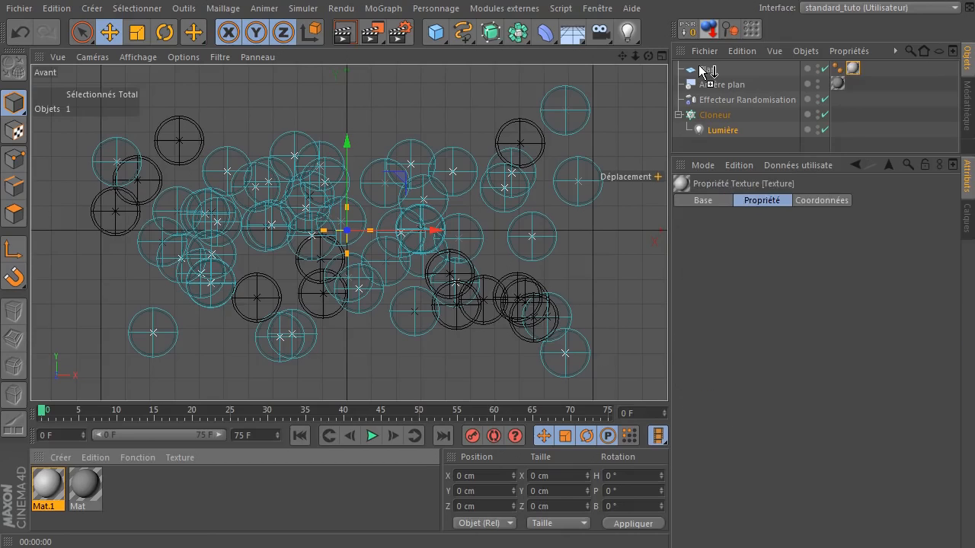
{"action": "double_click", "coordinate": [43, 484]}
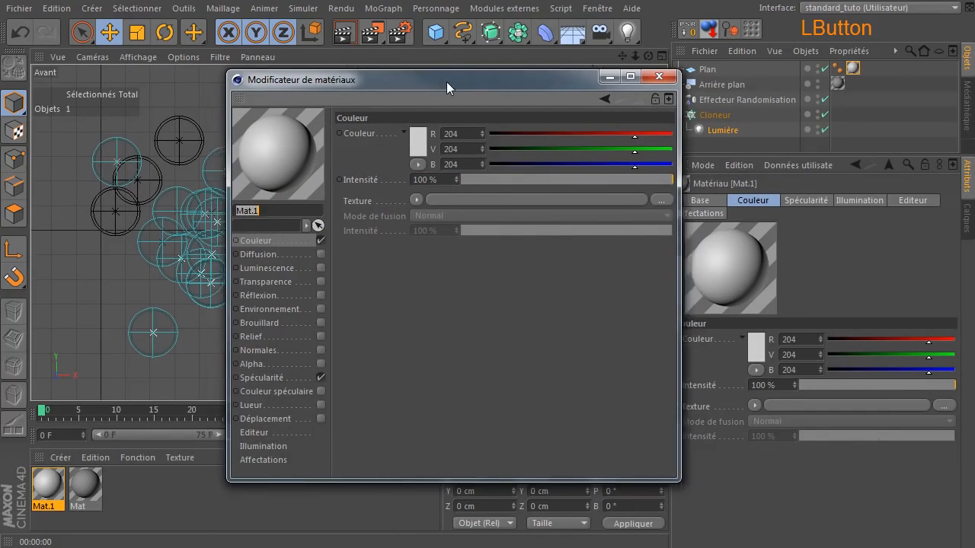
{"action": "left_click_drag", "start_coordinate": [446, 81], "coordinate": [532, 86]}
{"action": "left_click", "coordinate": [408, 383]}
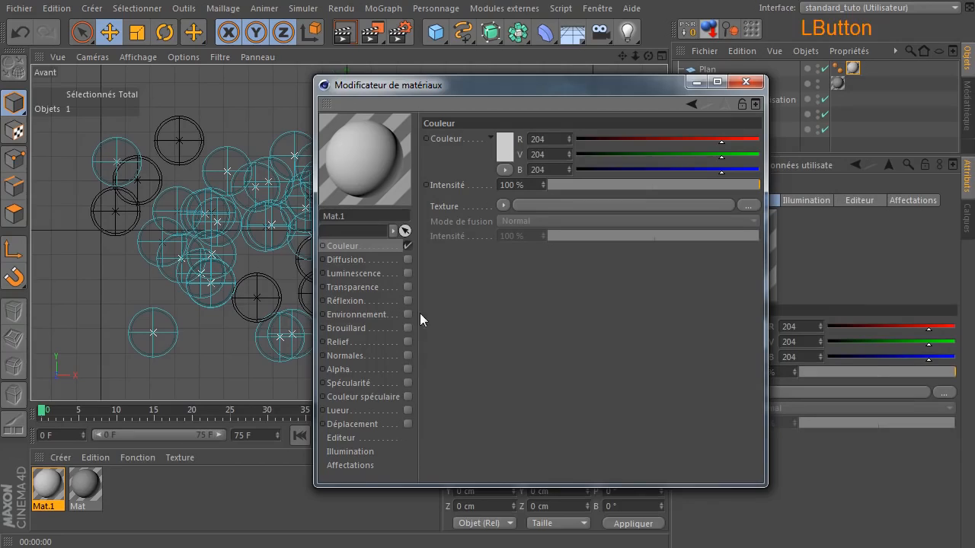
{"action": "left_click", "coordinate": [408, 246]}
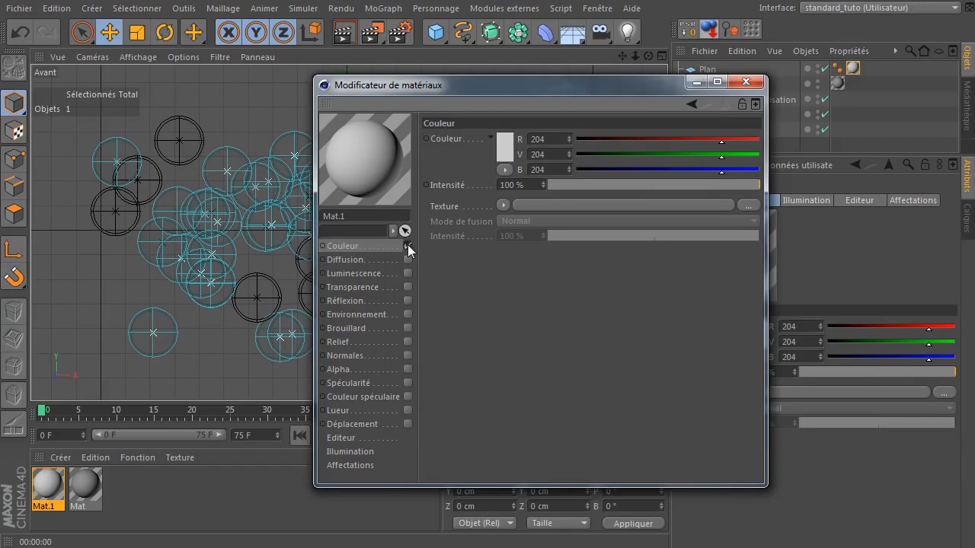
{"action": "left_click", "coordinate": [409, 287]}
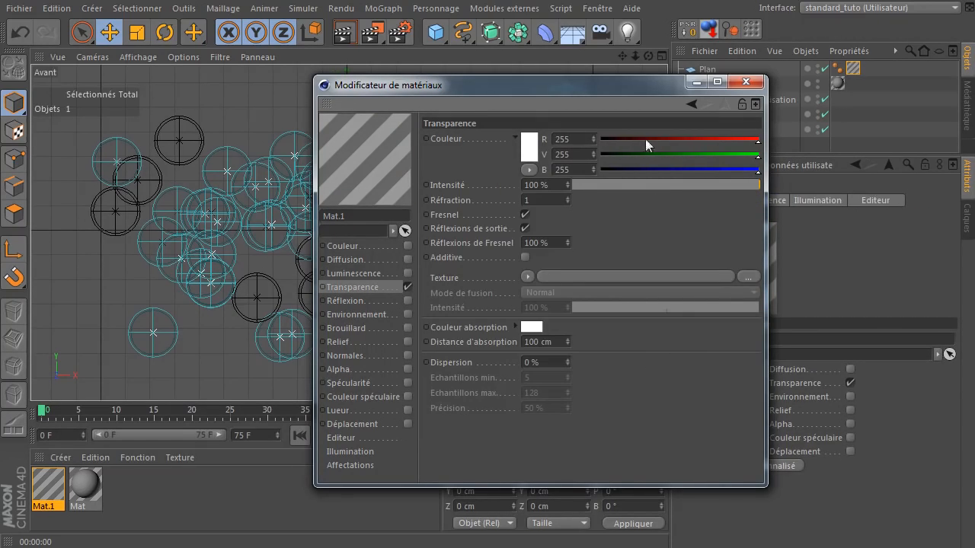
Step: Set the material's transparency colour to orange (R 255, V 127, B 0) and compare a render with the reference photo
{"action": "left_click", "coordinate": [533, 155]}
{"action": "mouse_move", "coordinate": [533, 139]}
{"action": "left_mouse_down"}
{"action": "mouse_move", "coordinate": [523, 89]}
{"action": "mouse_move", "coordinate": [503, 90]}
{"action": "left_mouse_up"}
{"action": "left_click", "coordinate": [512, 223]}
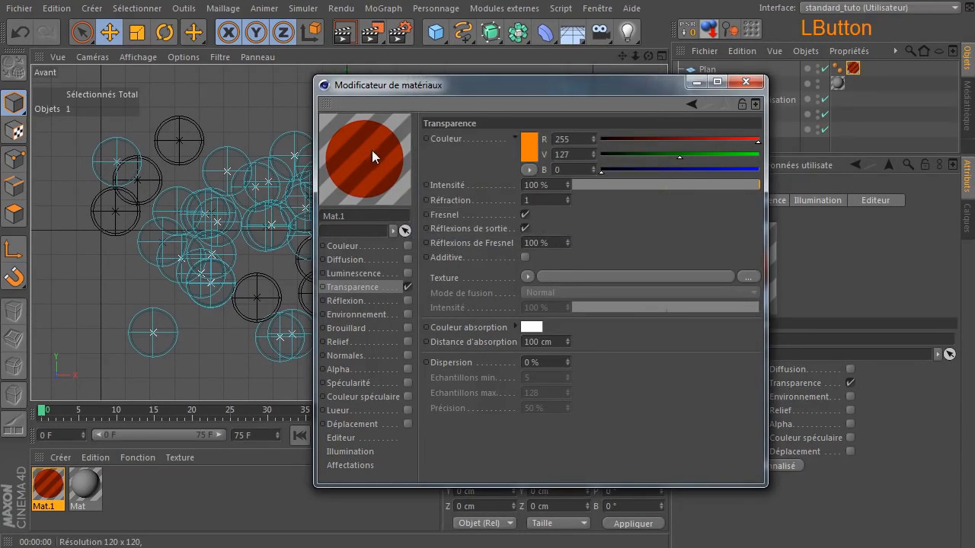
{"action": "left_click", "coordinate": [746, 81]}
{"action": "left_click", "coordinate": [352, 35]}
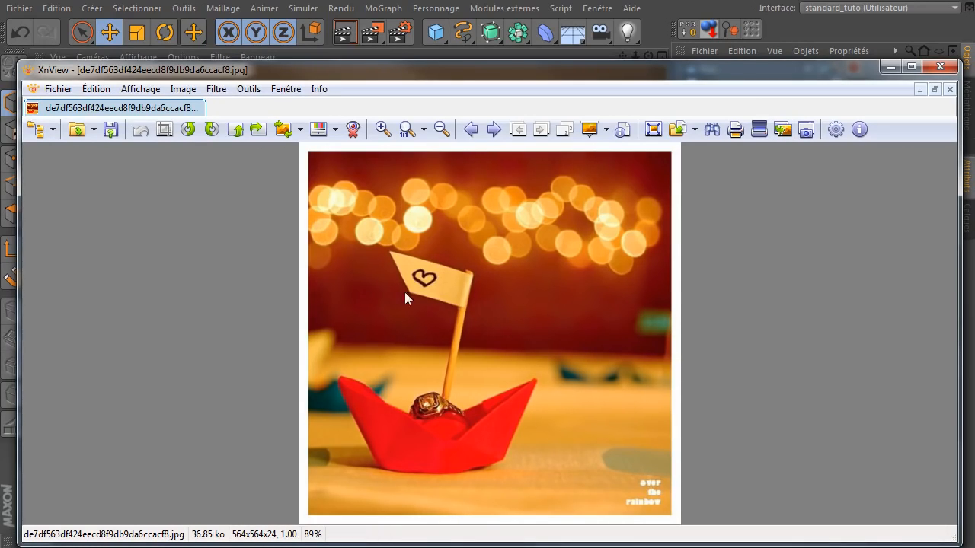
{"action": "left_click", "coordinate": [944, 68]}
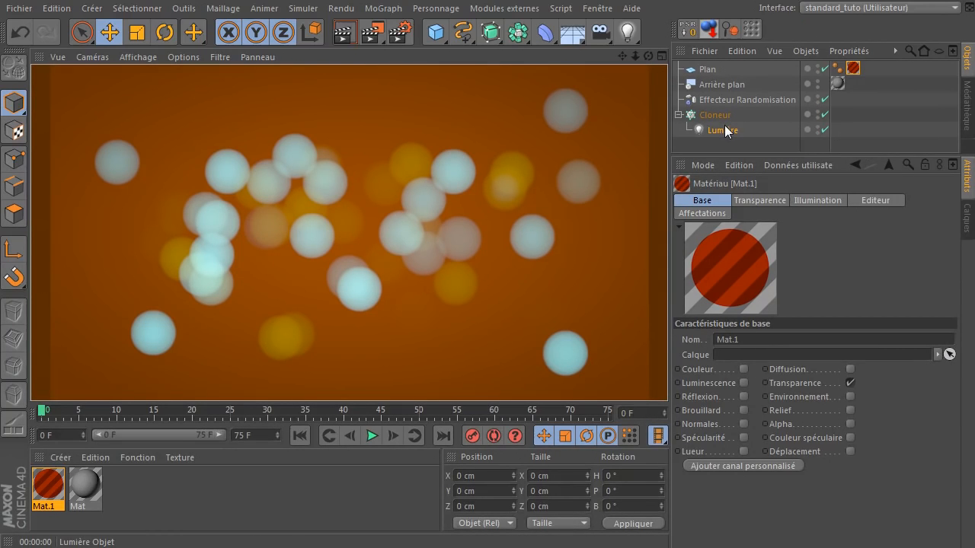
Step: Reset the transparency colour of the plane's material to white
{"action": "double_click", "coordinate": [48, 484]}
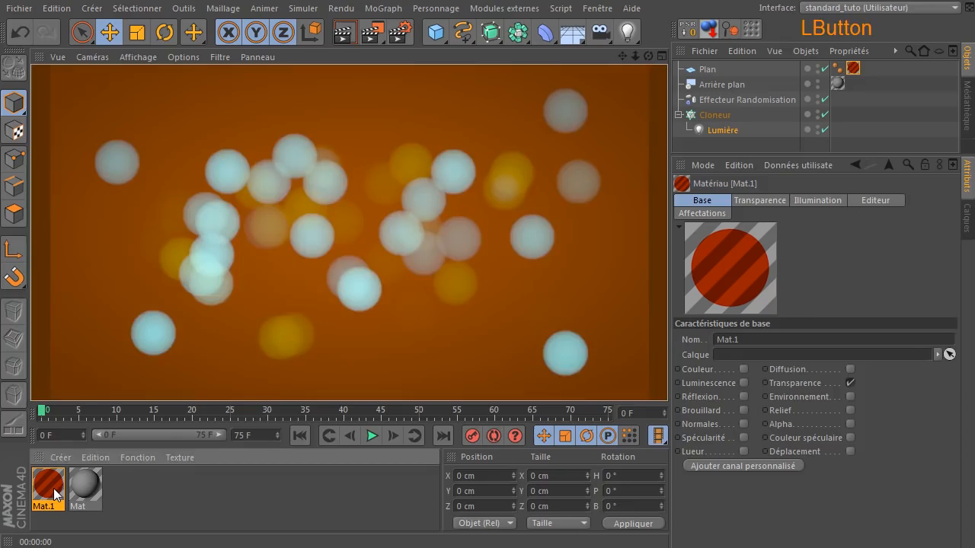
{"action": "left_click_drag", "start_coordinate": [456, 80], "coordinate": [562, 80]}
{"action": "left_click", "coordinate": [538, 143]}
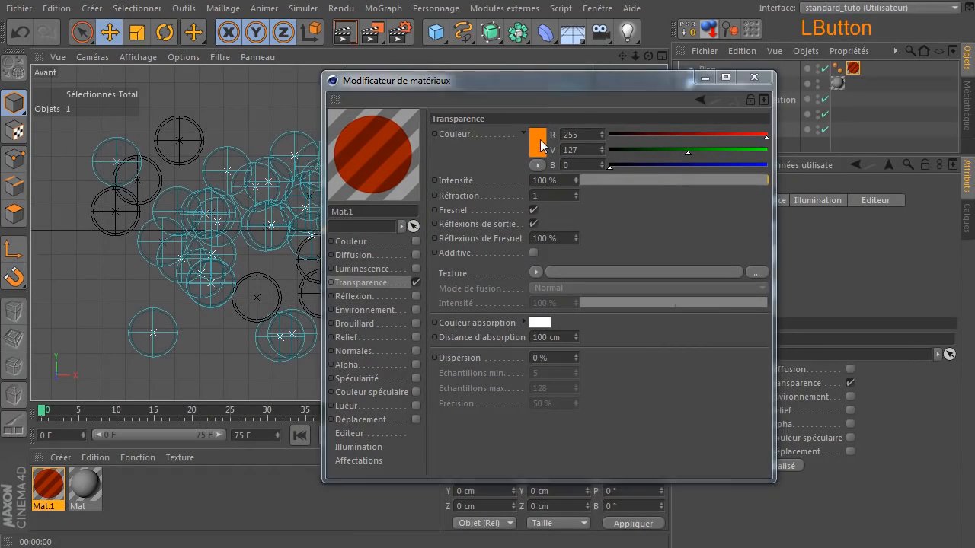
{"action": "left_click", "coordinate": [450, 92]}
{"action": "left_click", "coordinate": [493, 211]}
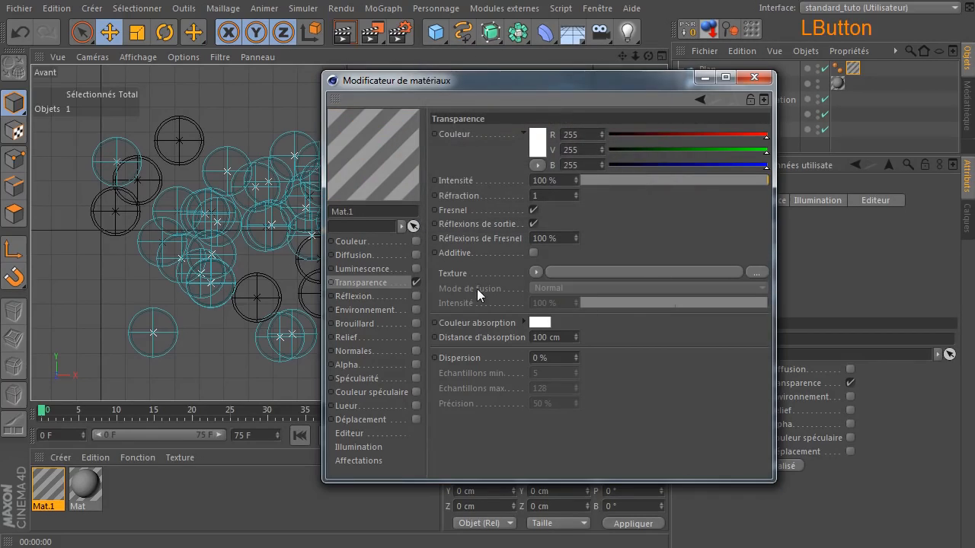
Step: Load a Dégradé texture into the Transparence channel and set its type to 2D - V
{"action": "left_click", "coordinate": [538, 272]}
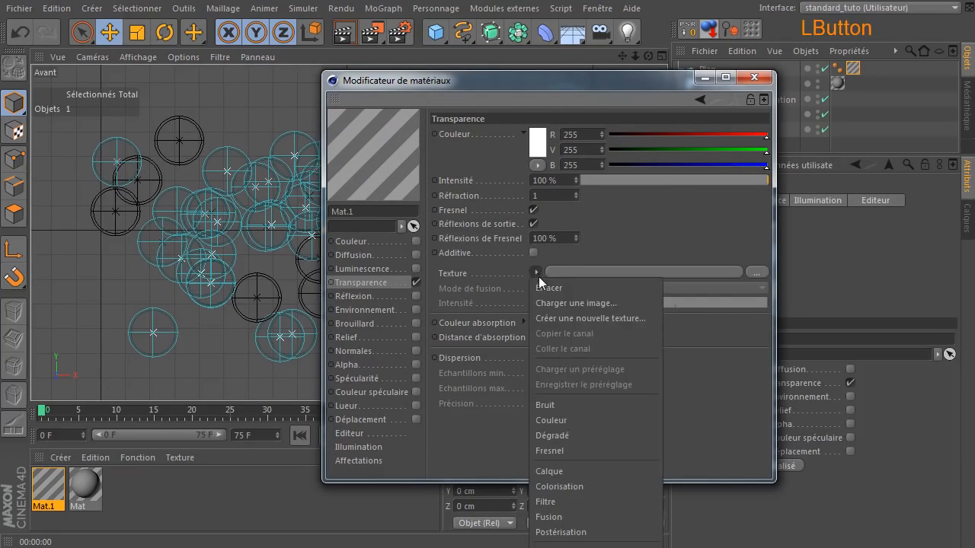
{"action": "left_click", "coordinate": [583, 438]}
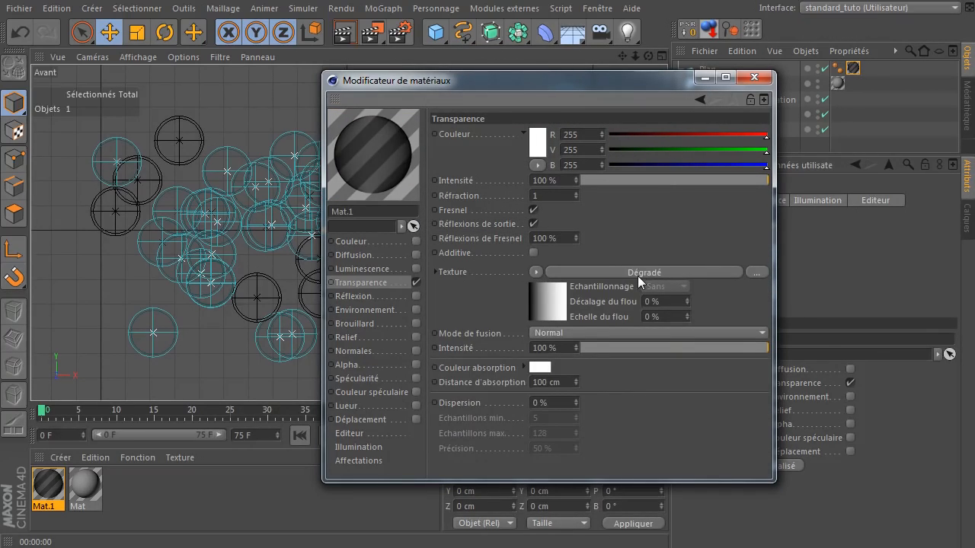
{"action": "left_click", "coordinate": [638, 274]}
{"action": "left_click", "coordinate": [618, 265]}
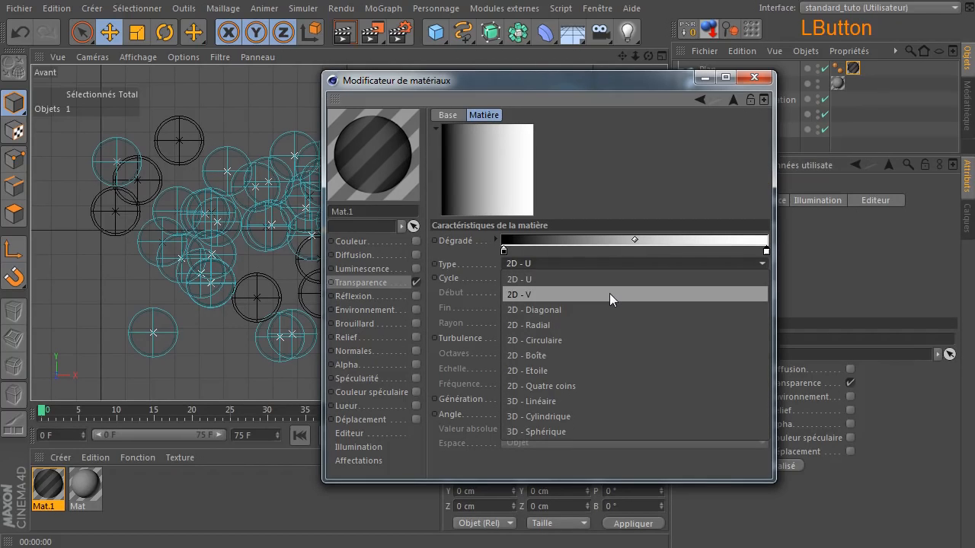
{"action": "left_click", "coordinate": [609, 292]}
Step: Colour the gradient from orange (hue 30°) at the start to green (hue 118°) at the end and render the view
{"action": "double_click", "coordinate": [504, 251]}
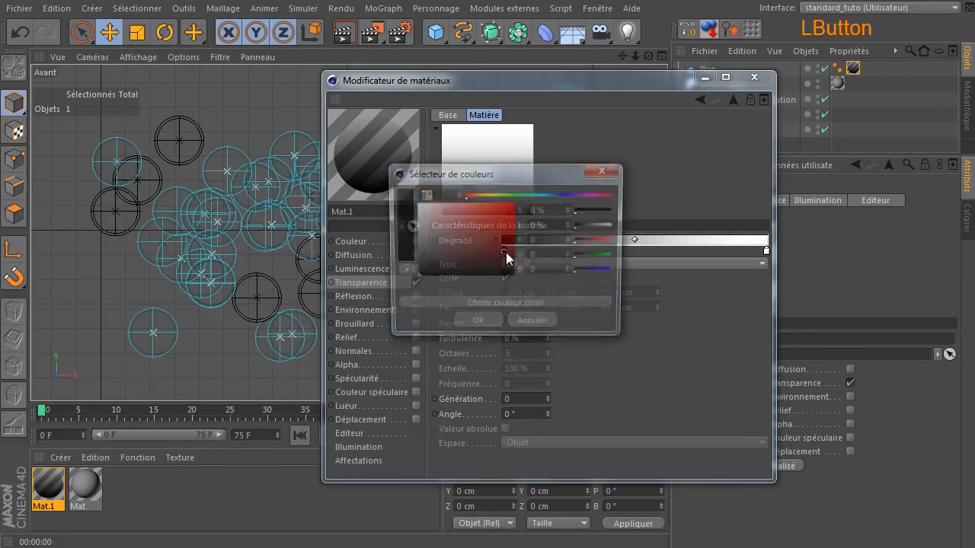
{"action": "left_click_drag", "start_coordinate": [480, 195], "coordinate": [477, 195]}
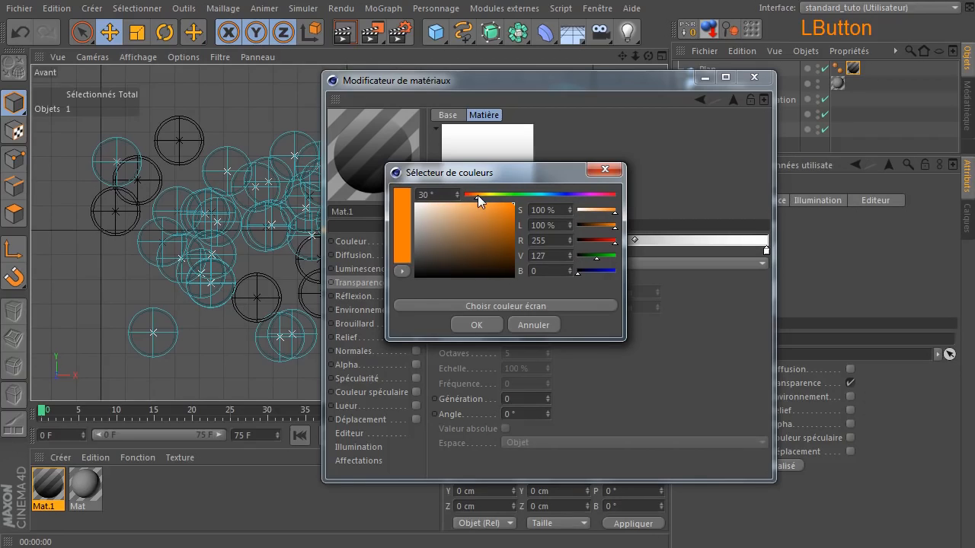
{"action": "left_click", "coordinate": [466, 326]}
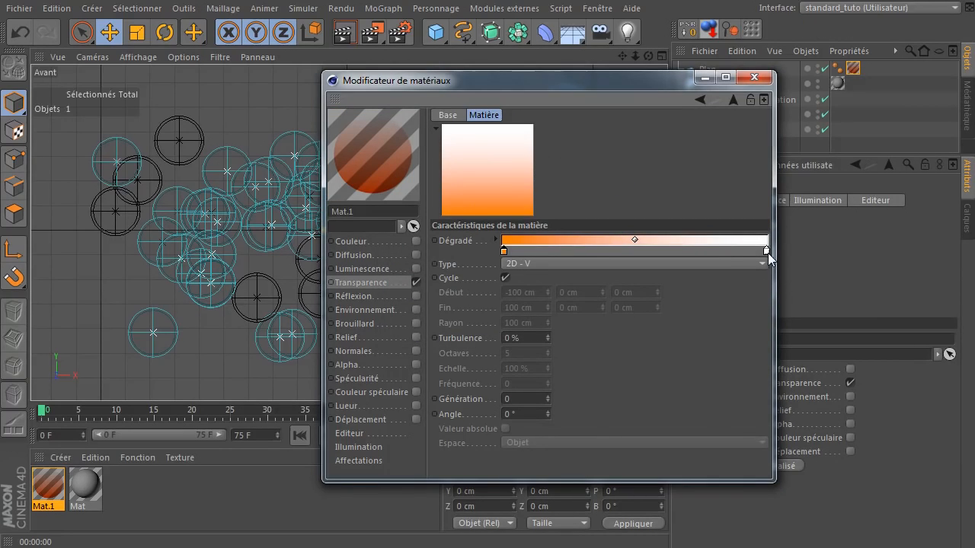
{"action": "double_click", "coordinate": [767, 251]}
{"action": "left_click", "coordinate": [776, 195]}
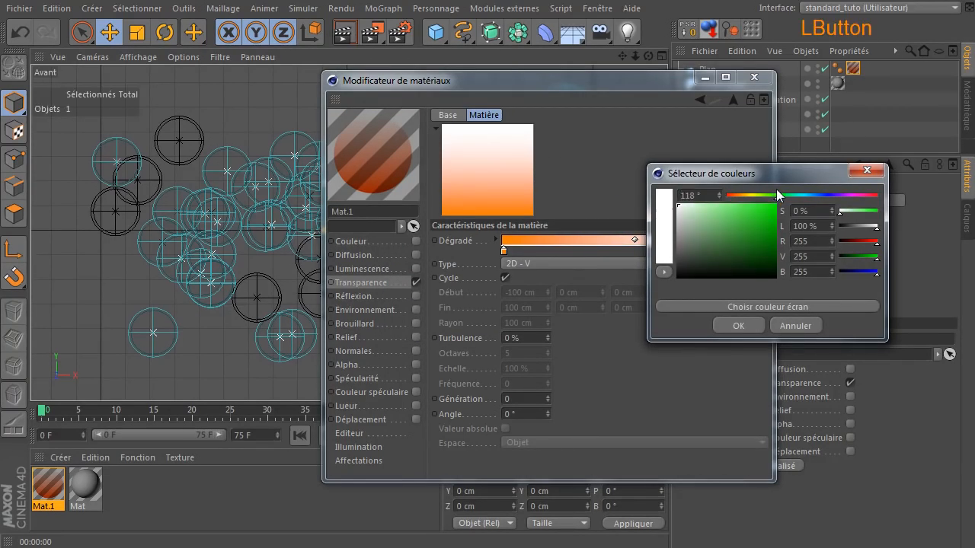
{"action": "left_click", "coordinate": [727, 325]}
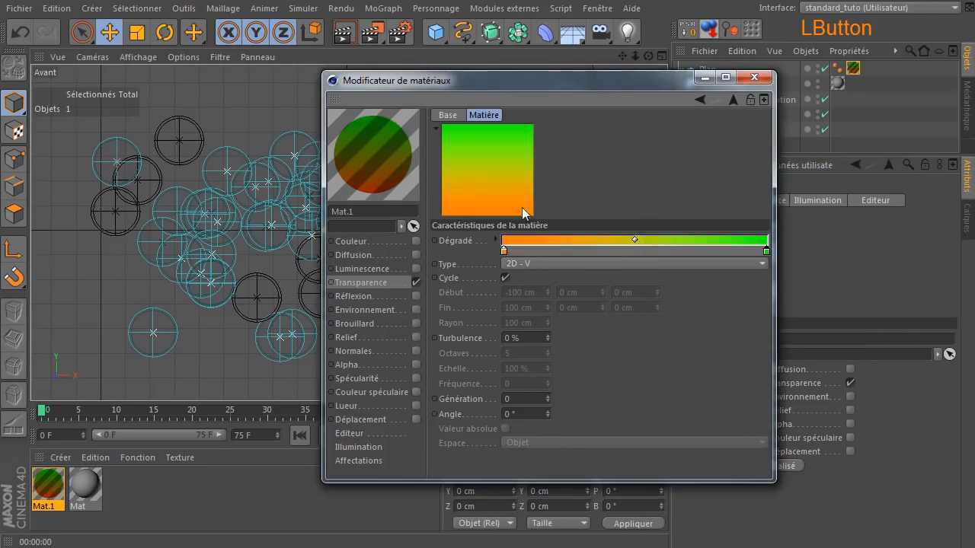
{"action": "left_click", "coordinate": [767, 80]}
{"action": "left_click", "coordinate": [345, 32]}
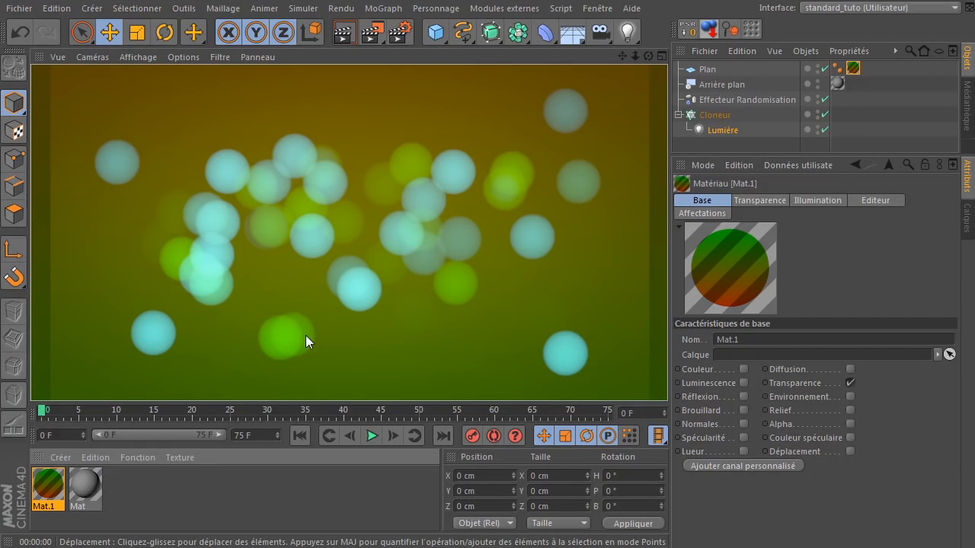
Step: Change the transparency gradient's type to 2D - Quatre coins and add two intermediate colour knots
{"action": "double_click", "coordinate": [47, 488]}
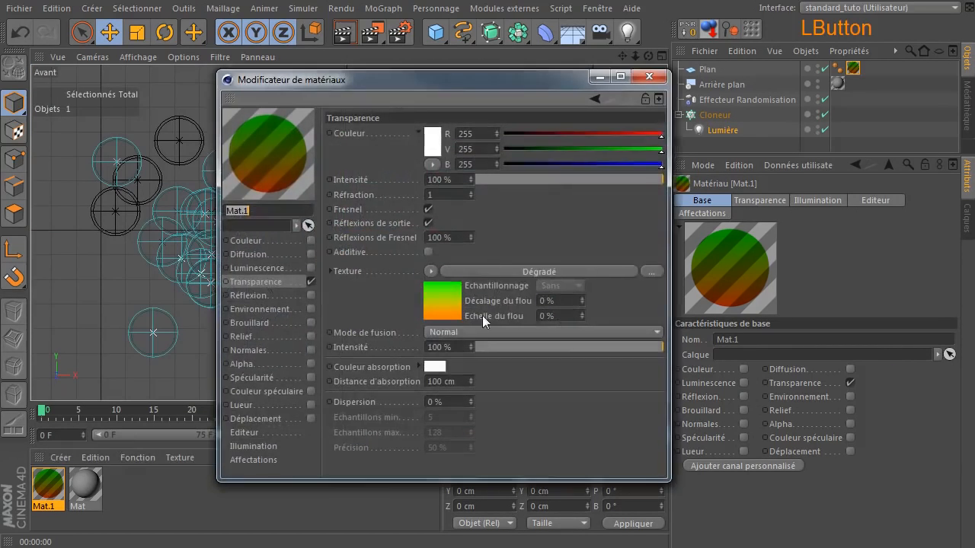
{"action": "left_click", "coordinate": [496, 273]}
{"action": "left_click", "coordinate": [463, 262]}
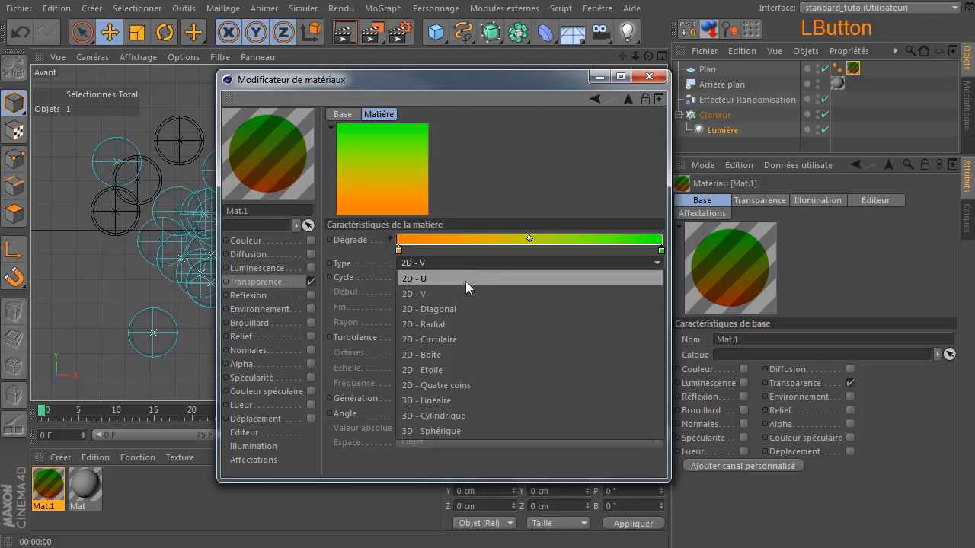
{"action": "left_click", "coordinate": [460, 383]}
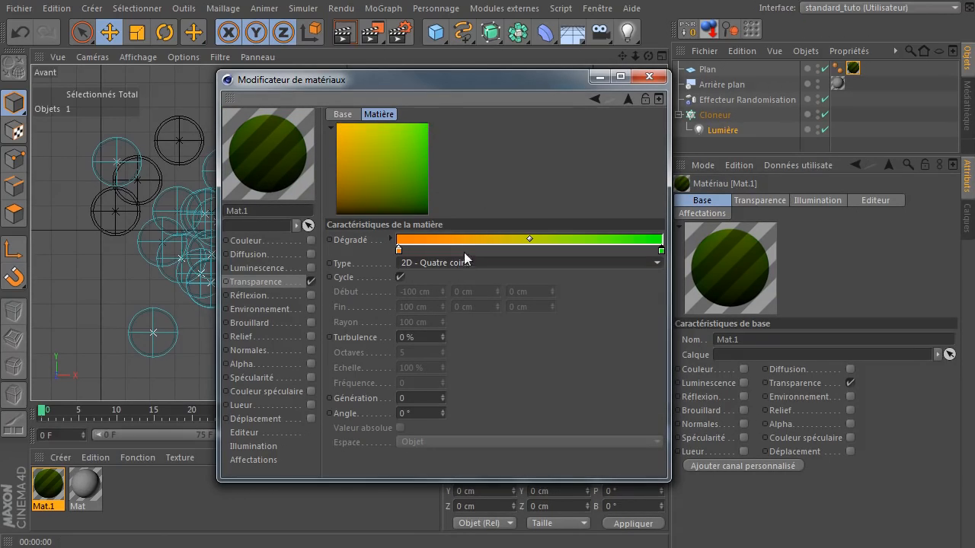
{"action": "left_click", "coordinate": [465, 250]}
{"action": "left_click", "coordinate": [585, 250]}
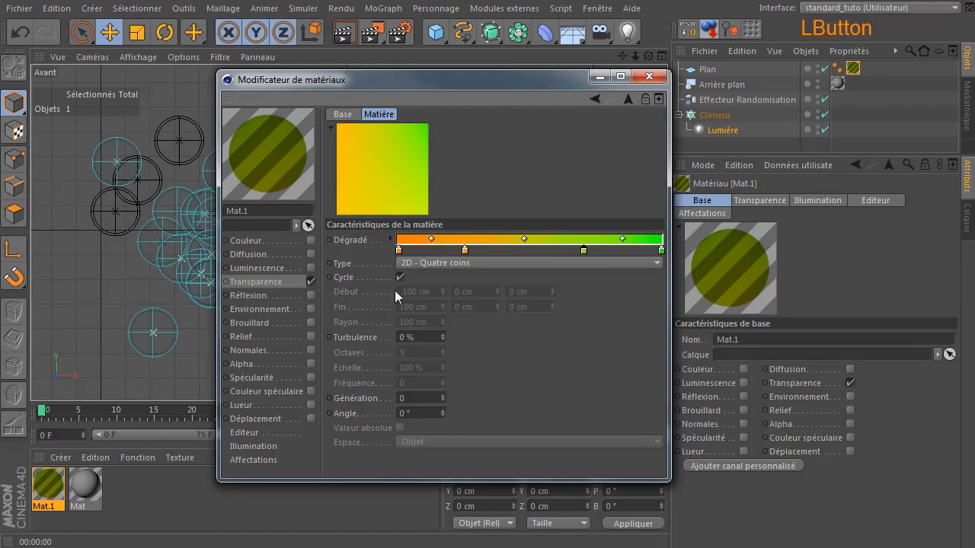
Step: Set the gradient's first knot to red and its second knot to cyan (hue 185°)
{"action": "double_click", "coordinate": [397, 251]}
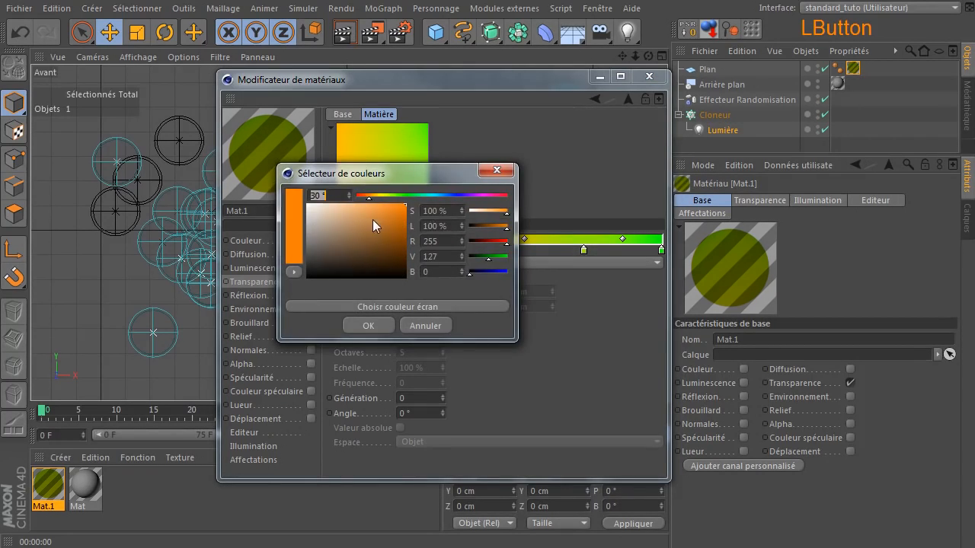
{"action": "left_click_drag", "start_coordinate": [395, 190], "coordinate": [358, 195]}
{"action": "left_click", "coordinate": [358, 321]}
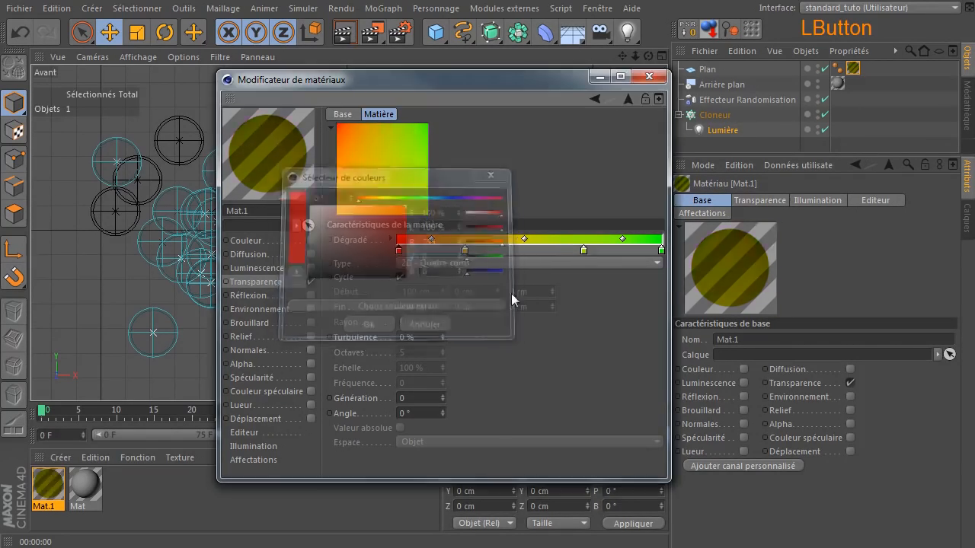
{"action": "double_click", "coordinate": [465, 250]}
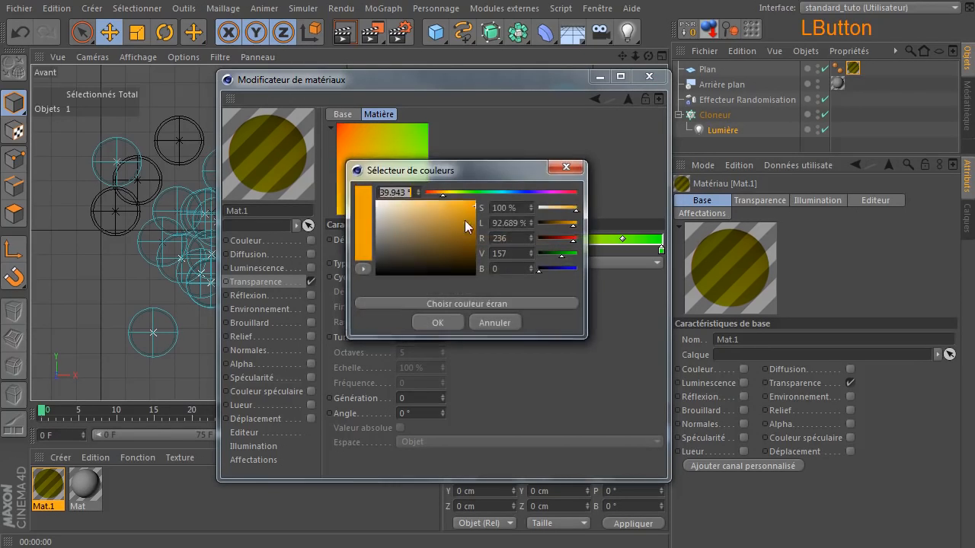
{"action": "left_click", "coordinate": [505, 191]}
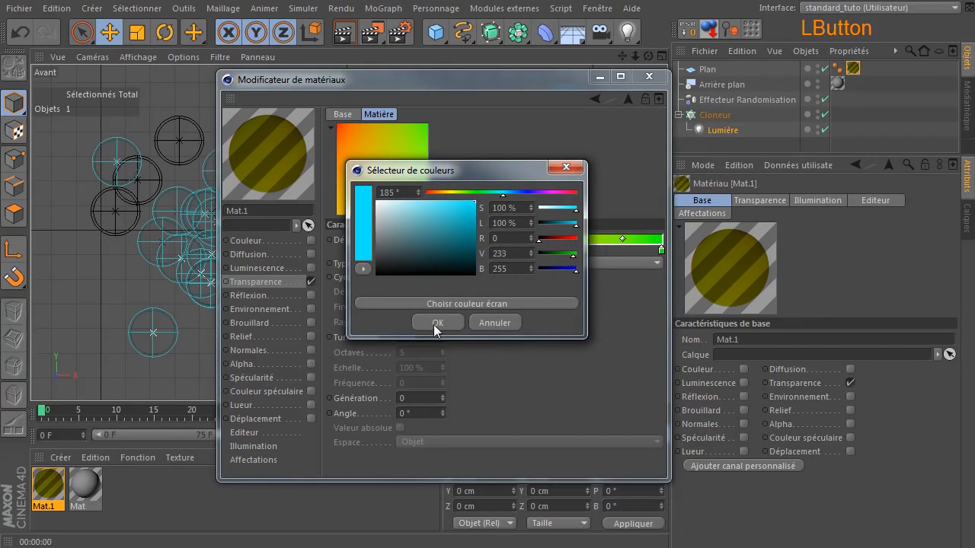
{"action": "left_click", "coordinate": [436, 323]}
Step: Keep the third knot's yellow-green and set the gradient's last knot to yellow (hue 50°)
{"action": "double_click", "coordinate": [582, 250]}
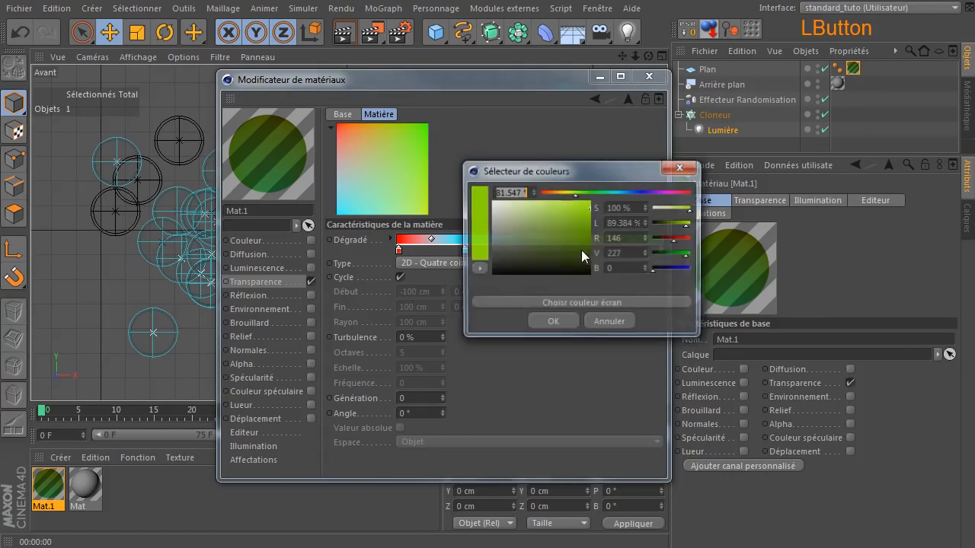
{"action": "left_click", "coordinate": [557, 318]}
{"action": "double_click", "coordinate": [661, 251]}
{"action": "left_click", "coordinate": [641, 193]}
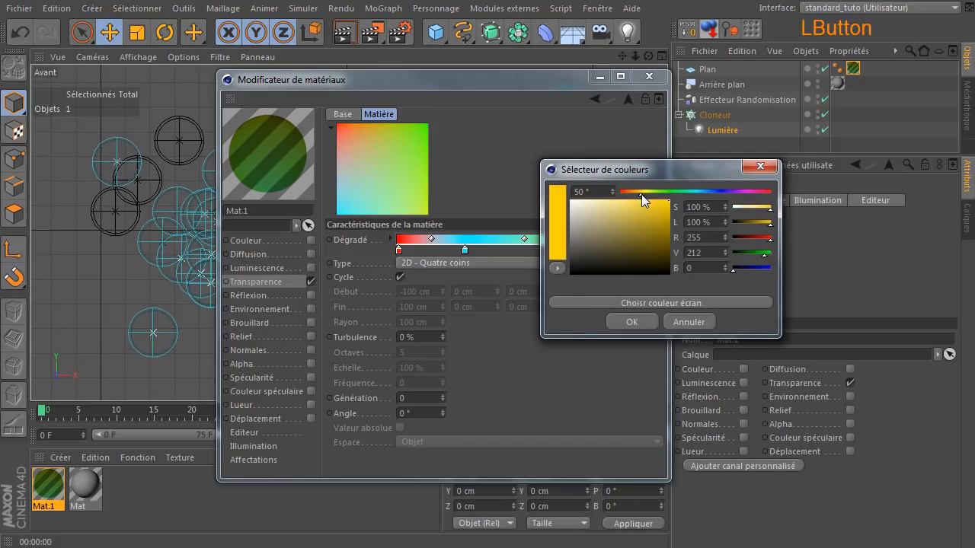
{"action": "left_click", "coordinate": [621, 321]}
{"action": "left_click", "coordinate": [649, 76]}
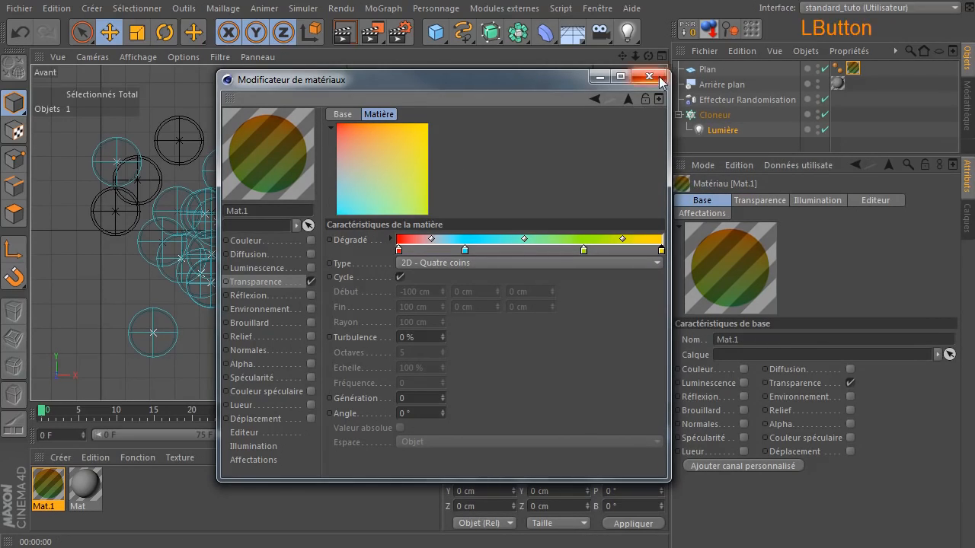
Step: Set the Lumière object's colour to white (R 255, V 255, B 255) and render the view
{"action": "left_click", "coordinate": [714, 134]}
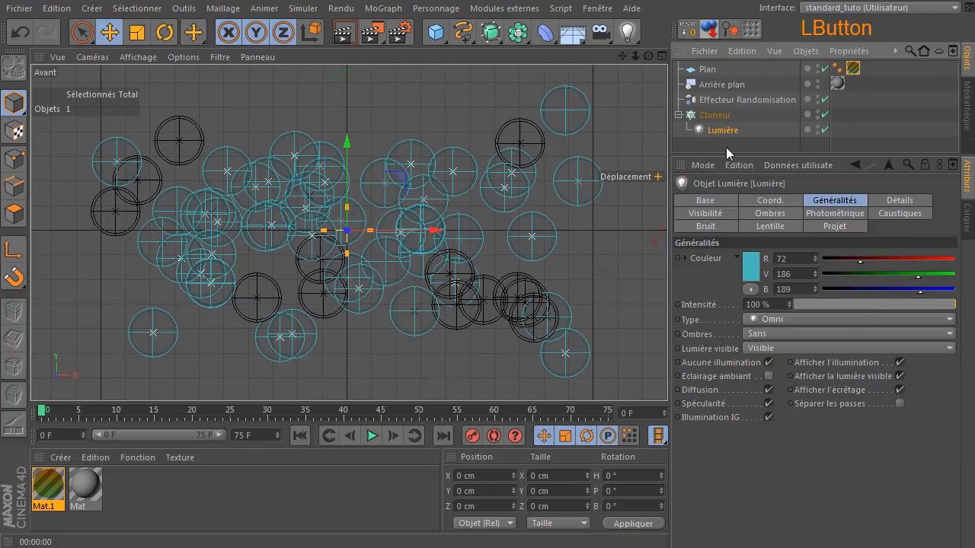
{"action": "left_click", "coordinate": [750, 265]}
{"action": "left_click", "coordinate": [702, 345]}
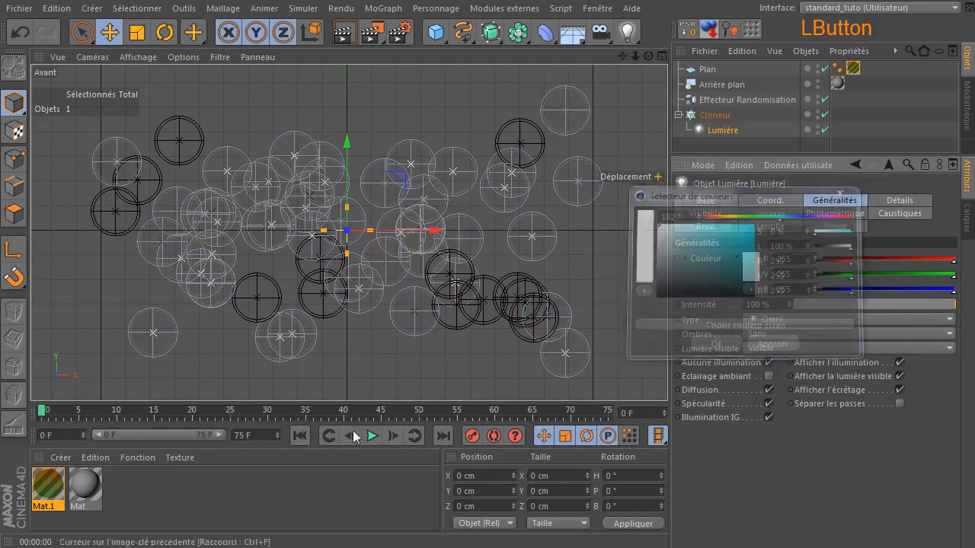
{"action": "left_click", "coordinate": [347, 34]}
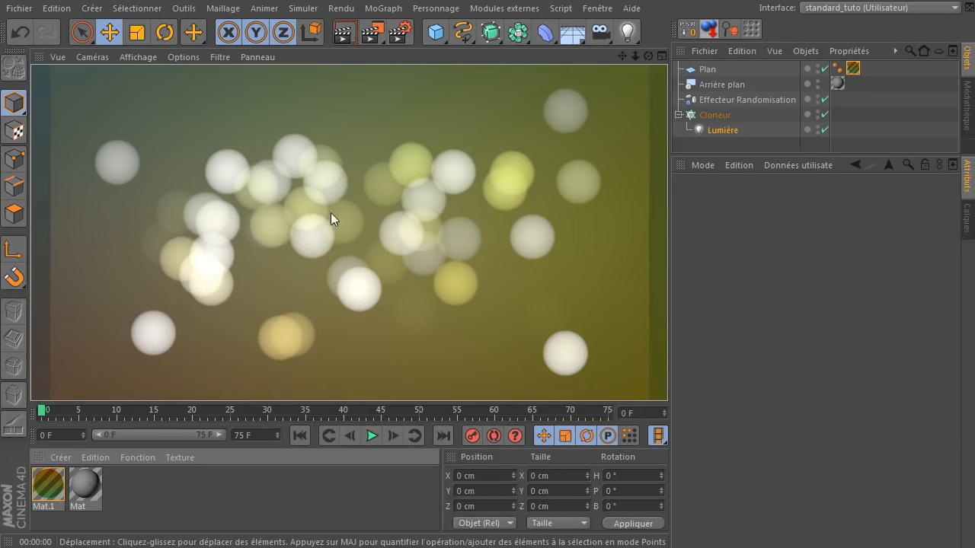
Step: Reduce the Plan object's width and height to 1000 cm each
{"action": "left_click", "coordinate": [699, 70]}
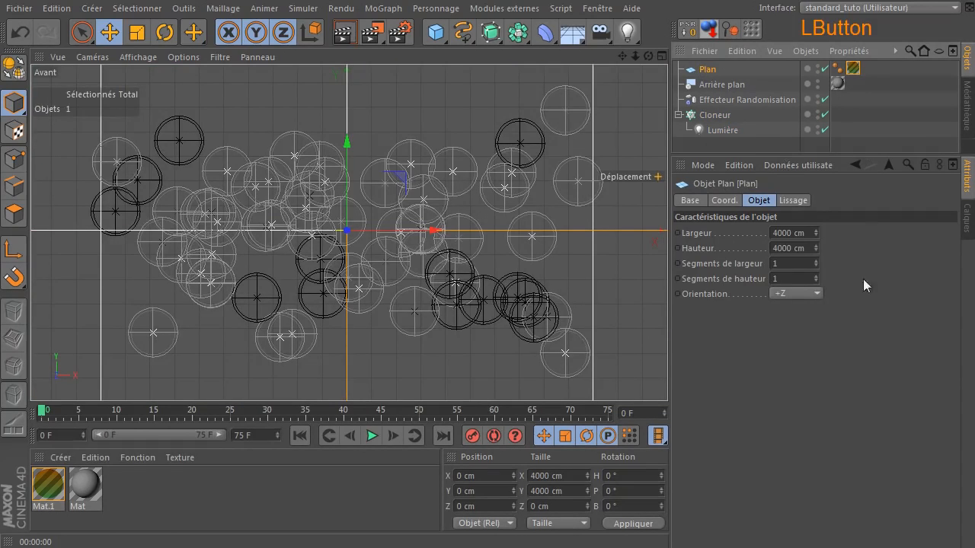
{"action": "left_click", "coordinate": [795, 233]}
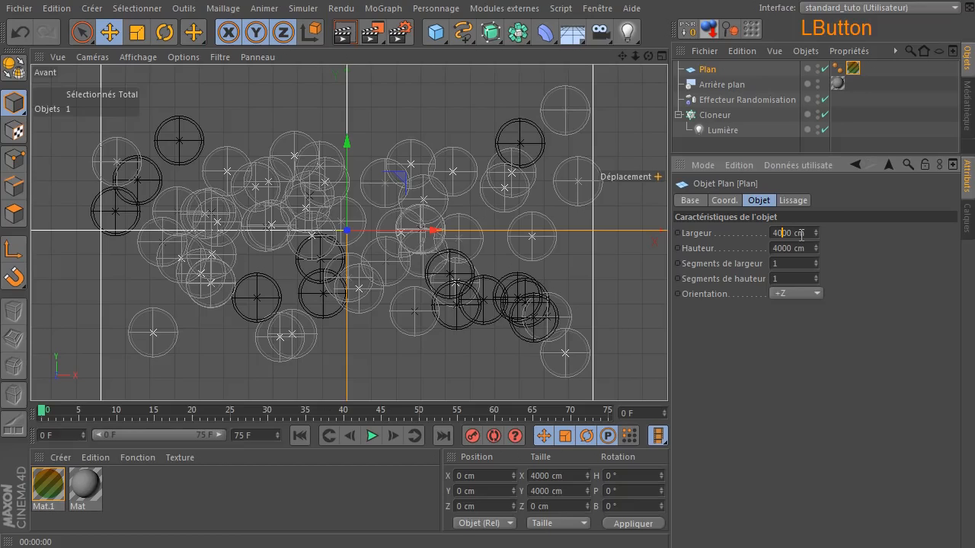
{"action": "key", "text": "Left"}
{"action": "key", "text": "BackSpace"}
{"action": "type", "text": "1"}
{"action": "left_click", "coordinate": [774, 248]}
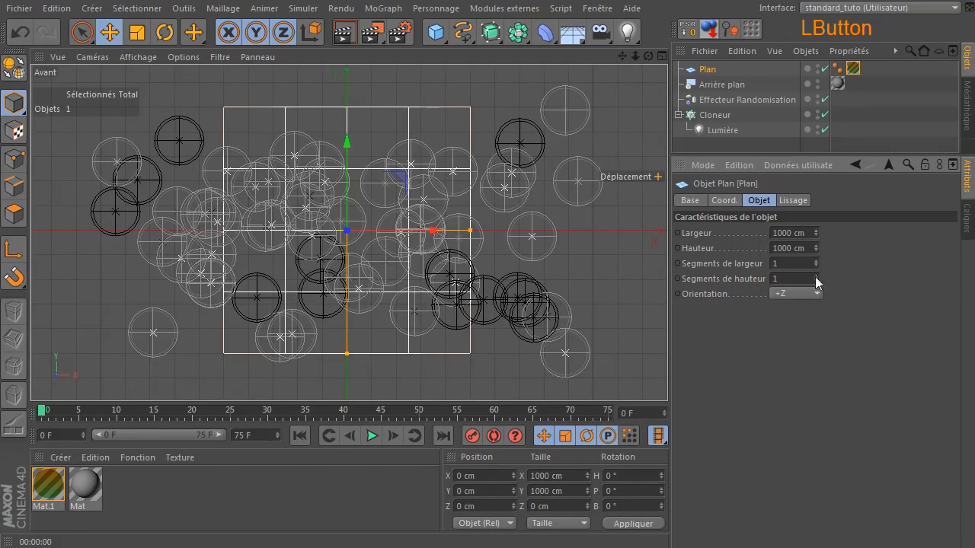
Step: Set both the height and the width of the Plan object to 2000 cm
{"action": "left_click", "coordinate": [774, 248]}
{"action": "type", "text": "2"}
{"action": "key", "text": "Delete"}
{"action": "left_click_drag", "start_coordinate": [779, 233], "coordinate": [770, 234]}
{"action": "type", "text": "2"}
{"action": "left_click", "coordinate": [824, 375]}
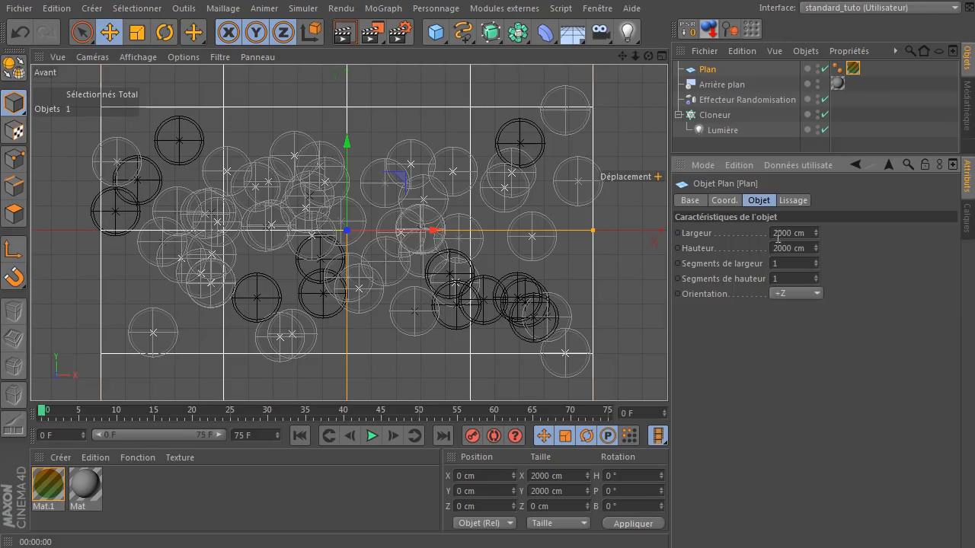
Step: Set the Plan object's width to 3000 cm and render the view
{"action": "left_click", "coordinate": [777, 233]}
{"action": "left_click", "coordinate": [779, 232]}
{"action": "left_click_drag", "start_coordinate": [778, 232], "coordinate": [771, 233]}
{"action": "type", "text": "3"}
{"action": "left_click", "coordinate": [808, 346]}
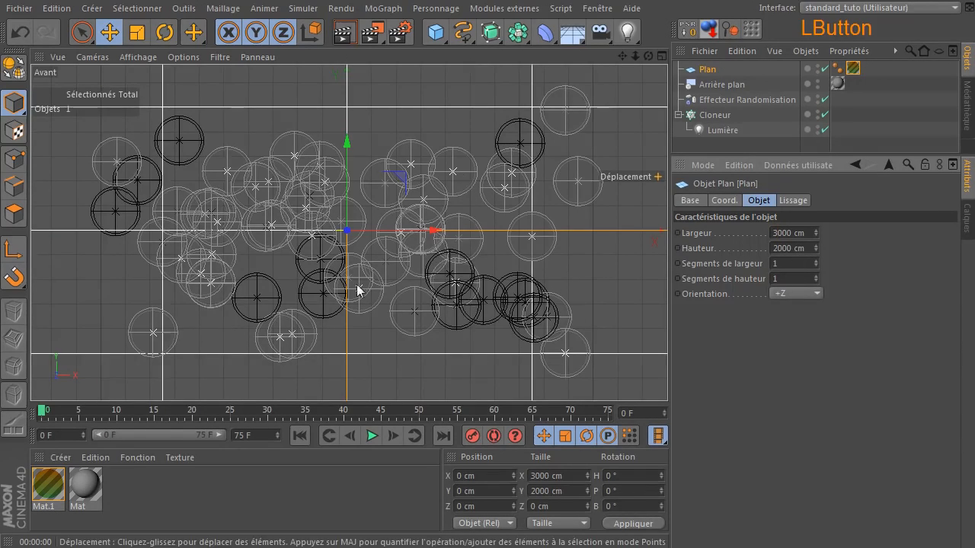
{"action": "left_click", "coordinate": [343, 32]}
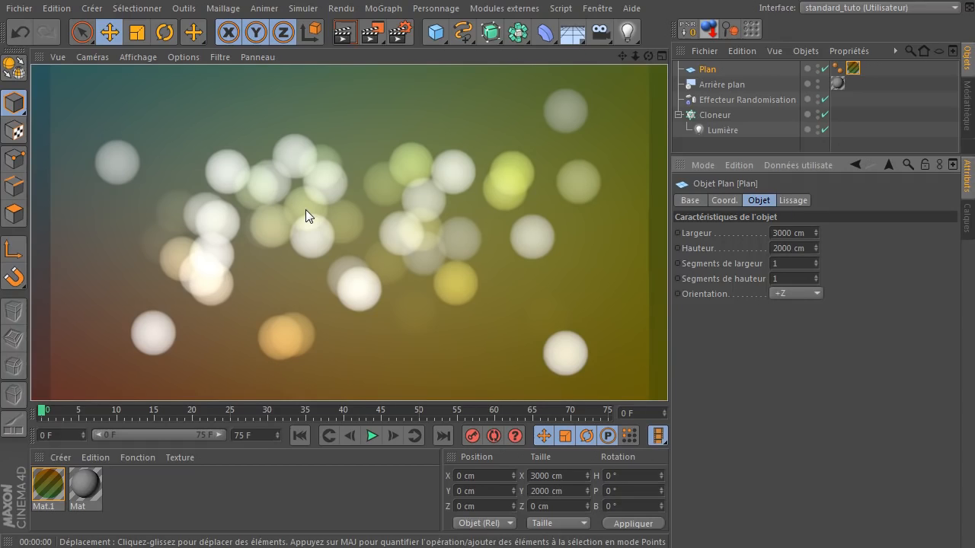
Step: Open material Mat.1 for editing and bring up the texture options of its Transparence channel
{"action": "double_click", "coordinate": [49, 482]}
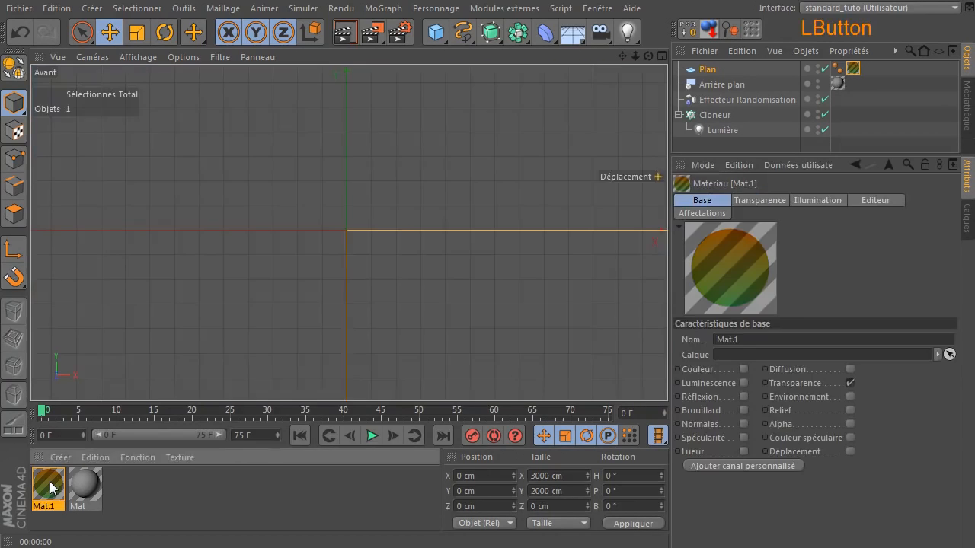
{"action": "left_click", "coordinate": [431, 271]}
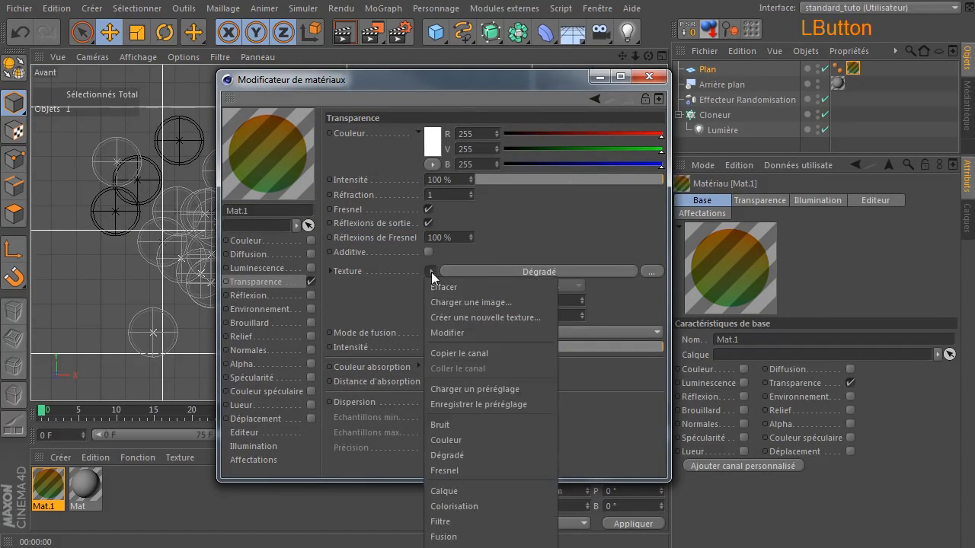
Step: Clear the gradient texture from Mat.1's transparency, turn off its Transparence channel and enable the Couleur channel instead
{"action": "left_click", "coordinate": [436, 282]}
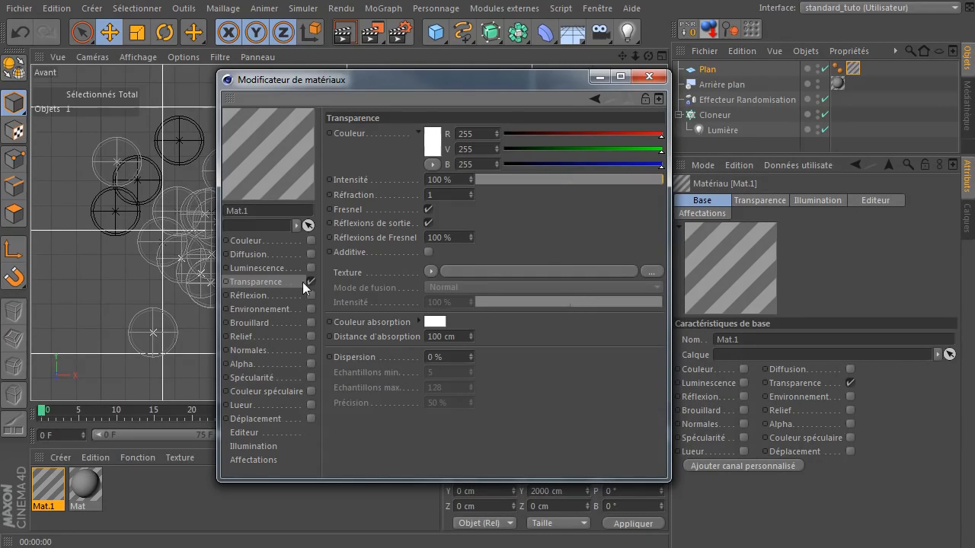
{"action": "left_click", "coordinate": [311, 281]}
{"action": "left_click", "coordinate": [311, 240]}
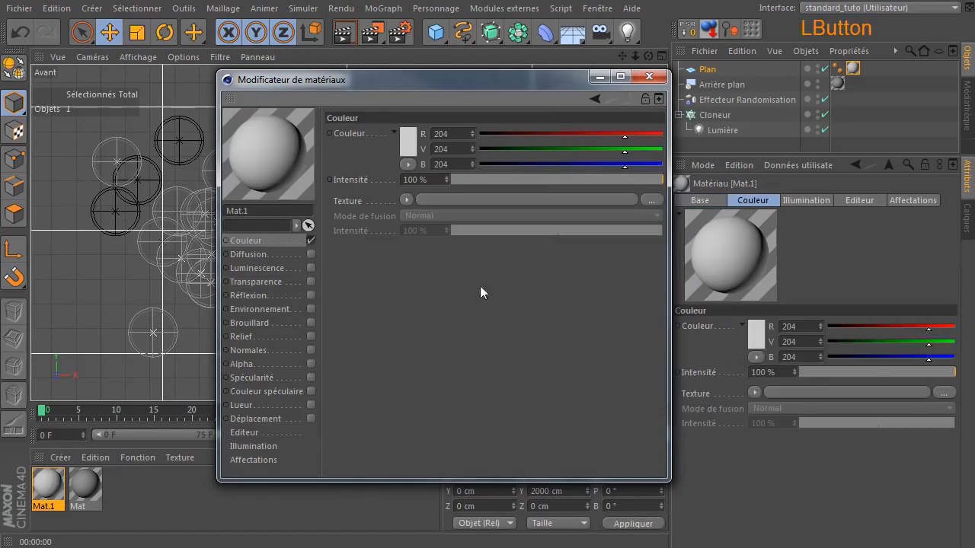
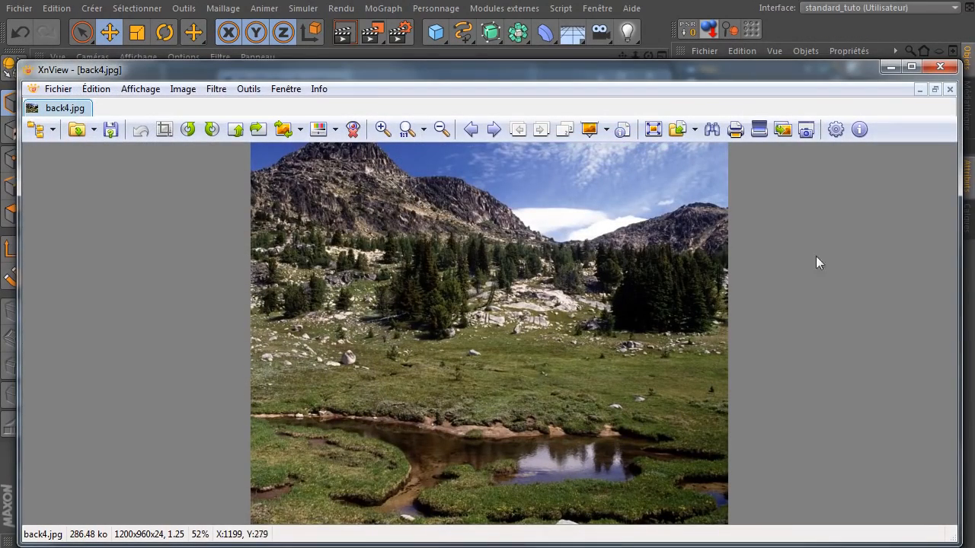
Step: Load back4.jpg as Mat.1's colour texture without copying the image to the project location
{"action": "left_click", "coordinate": [947, 69]}
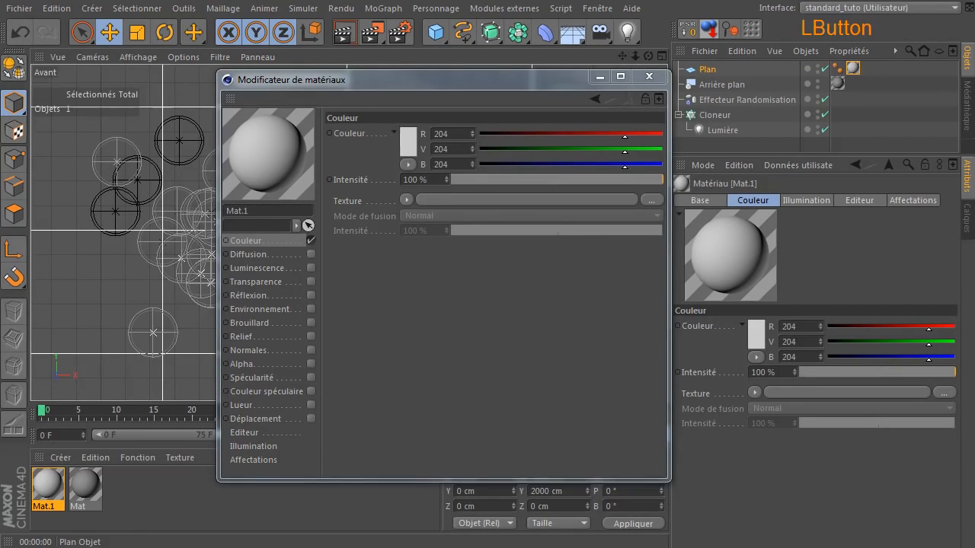
{"action": "left_click", "coordinate": [426, 197]}
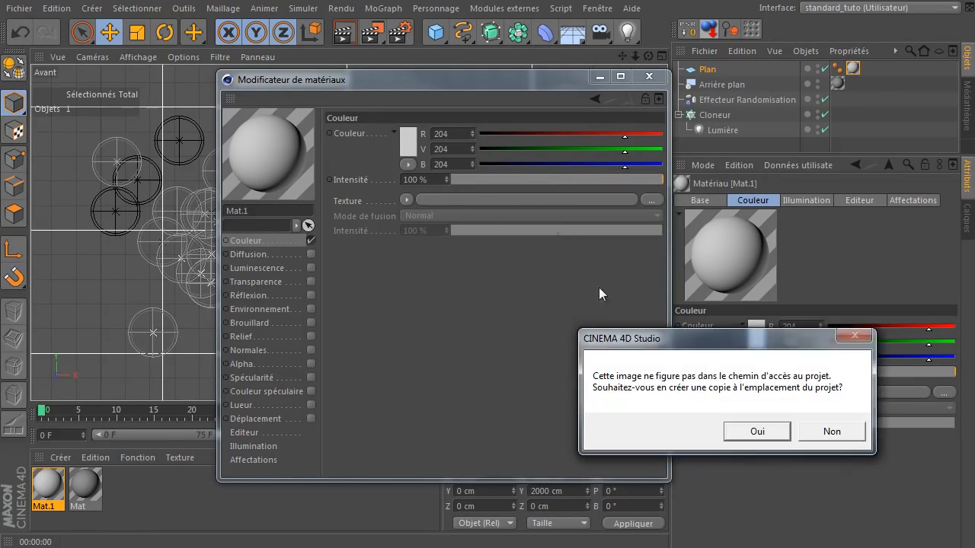
{"action": "left_click", "coordinate": [818, 436]}
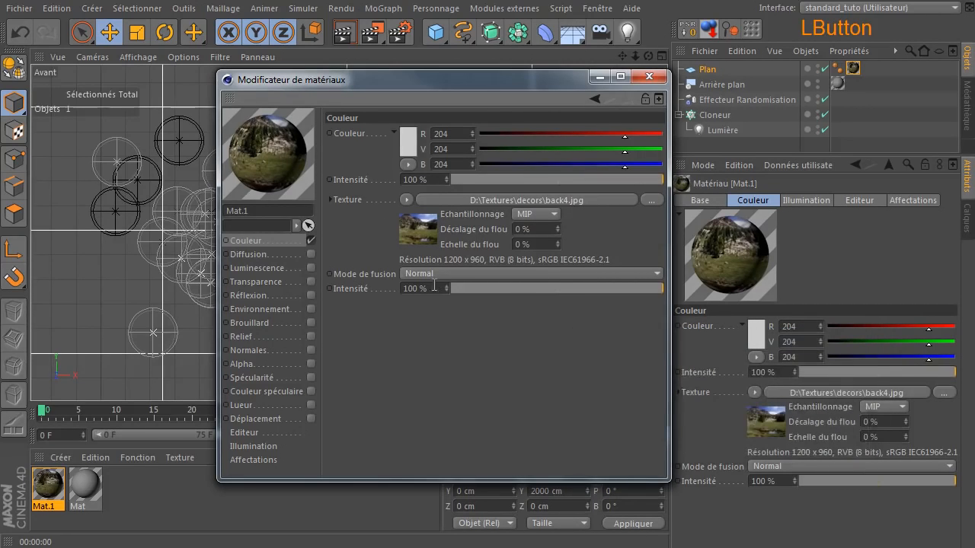
Step: Enlarge the Mat.1 material preview and show it on a flat plane instead of a sphere
{"action": "right_click", "coordinate": [266, 171]}
{"action": "left_click", "coordinate": [307, 279]}
{"action": "right_click", "coordinate": [262, 172]}
{"action": "left_click", "coordinate": [339, 371]}
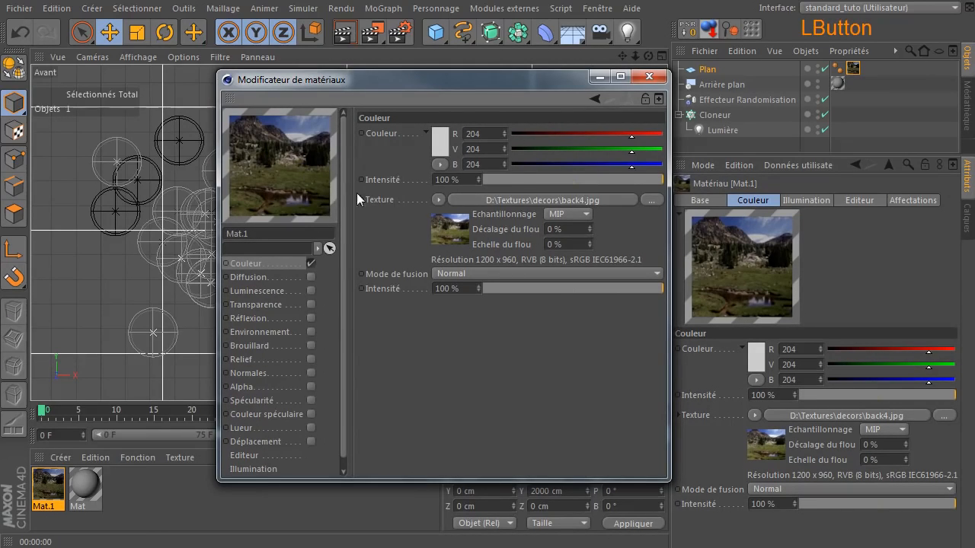
Step: Keep MIP sampling for the colour texture and set its blur offset (Décalage du flou) to 30 %
{"action": "left_click", "coordinate": [561, 216]}
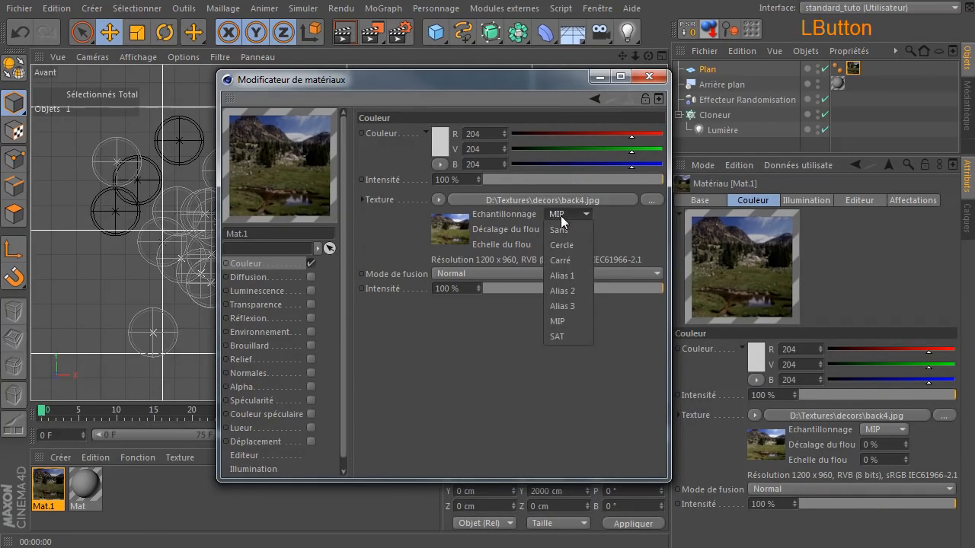
{"action": "left_click", "coordinate": [572, 316]}
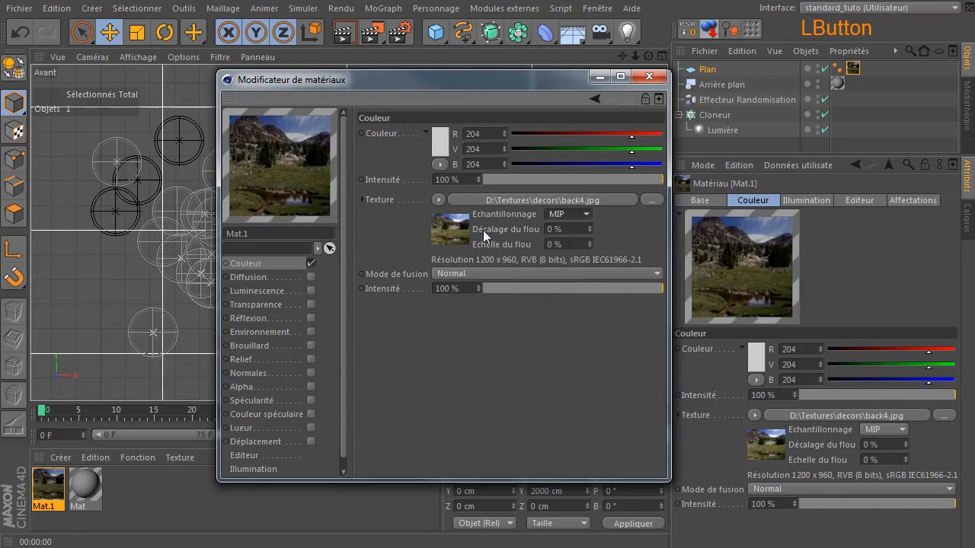
{"action": "left_click", "coordinate": [559, 228]}
{"action": "type", "text": "30"}
{"action": "key", "text": "Return"}
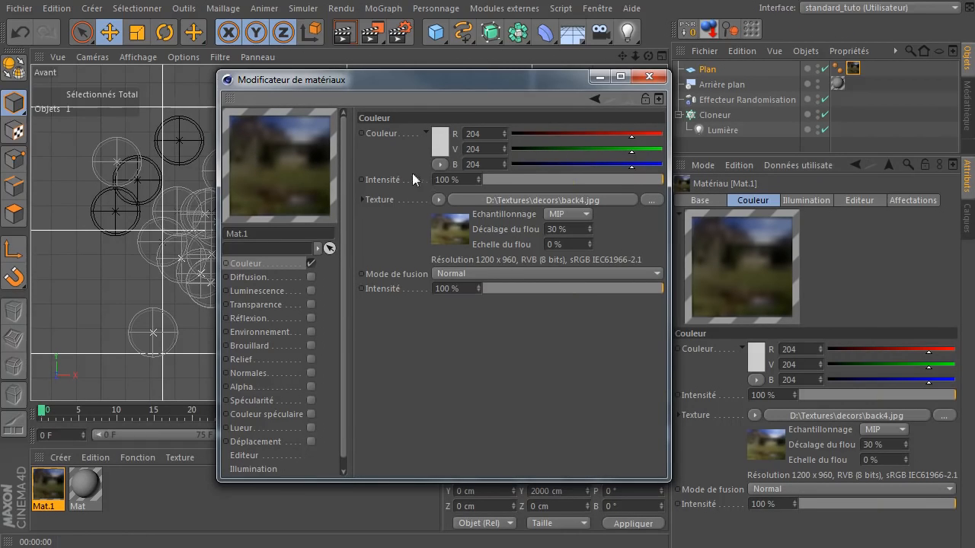
Step: Move the plane back behind the lights to a Z position of about 1108 cm and render the front view
{"action": "left_click", "coordinate": [648, 76]}
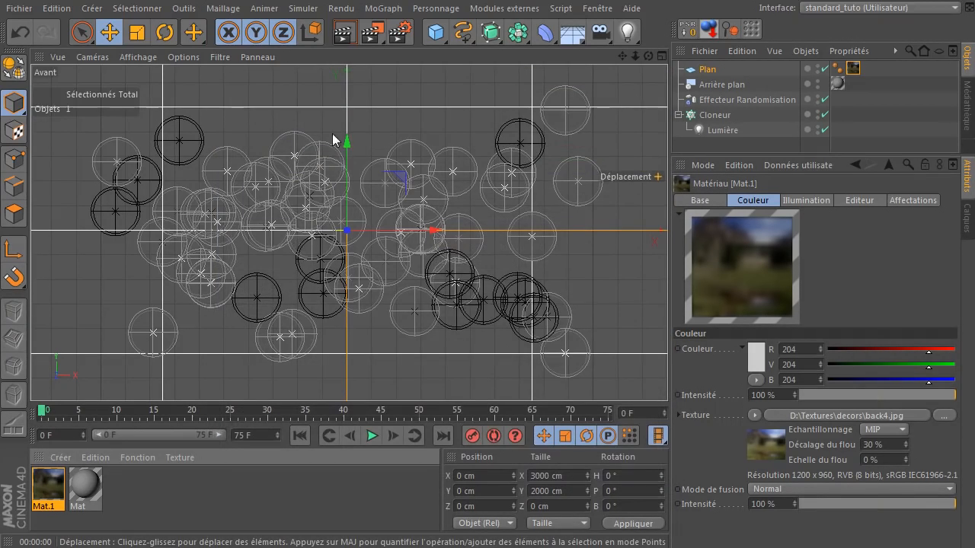
{"action": "middle_click", "coordinate": [414, 195]}
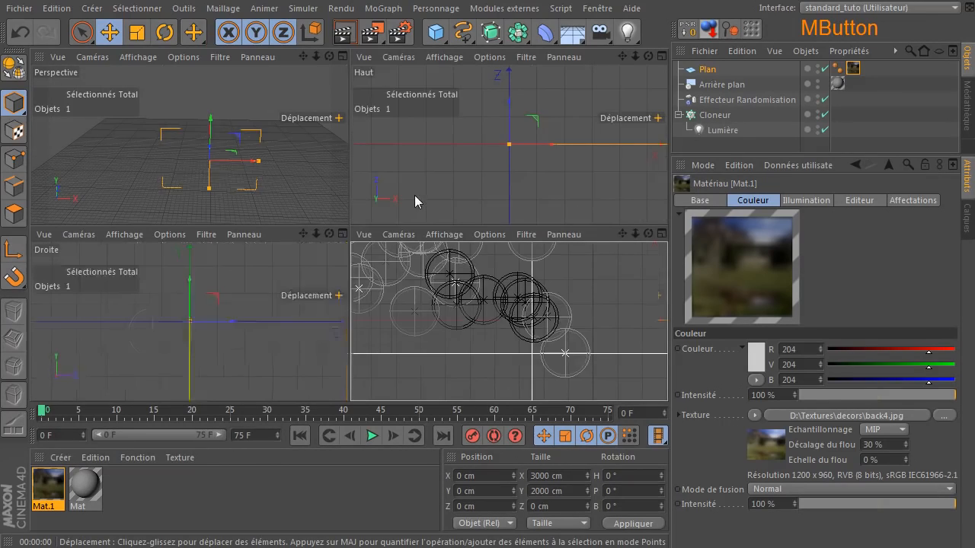
{"action": "middle_click", "coordinate": [223, 150]}
{"action": "left_click_drag", "start_coordinate": [648, 56], "coordinate": [531, 196]}
{"action": "left_click_drag", "start_coordinate": [482, 267], "coordinate": [564, 259]}
{"action": "middle_click", "coordinate": [576, 249]}
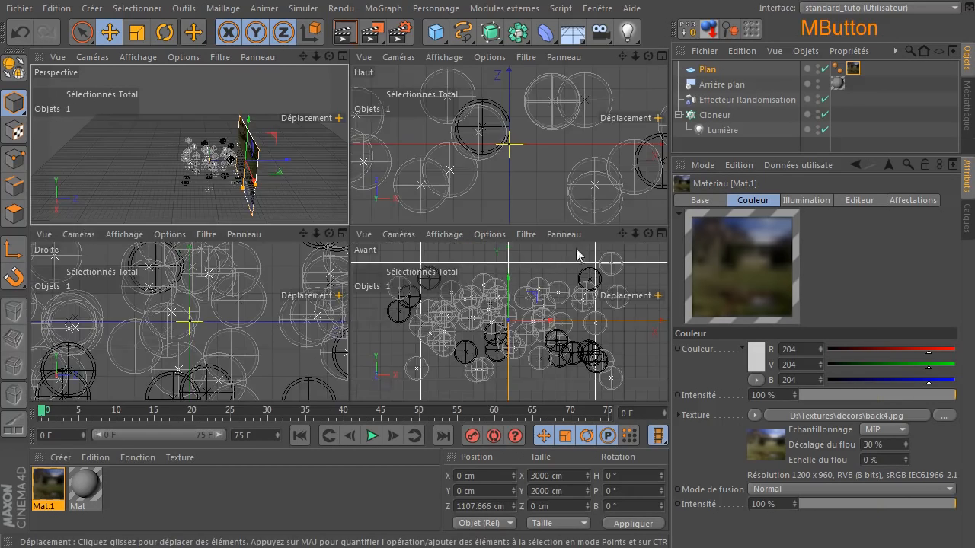
{"action": "middle_click", "coordinate": [508, 312]}
{"action": "left_click", "coordinate": [343, 38]}
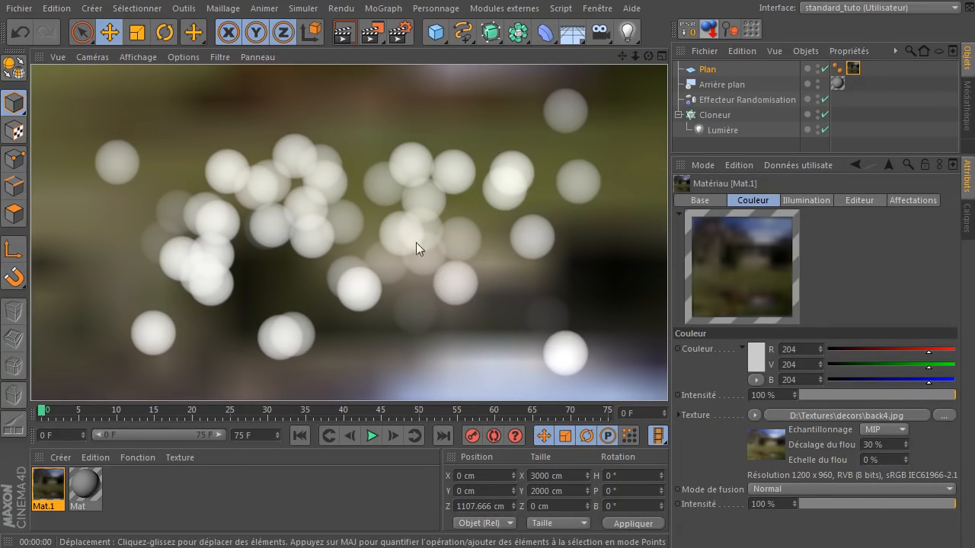
Step: Replace Mat.1's colour texture with Town-&-Country-0907.jpg, without copying it to the project, and render the front view
{"action": "double_click", "coordinate": [44, 488]}
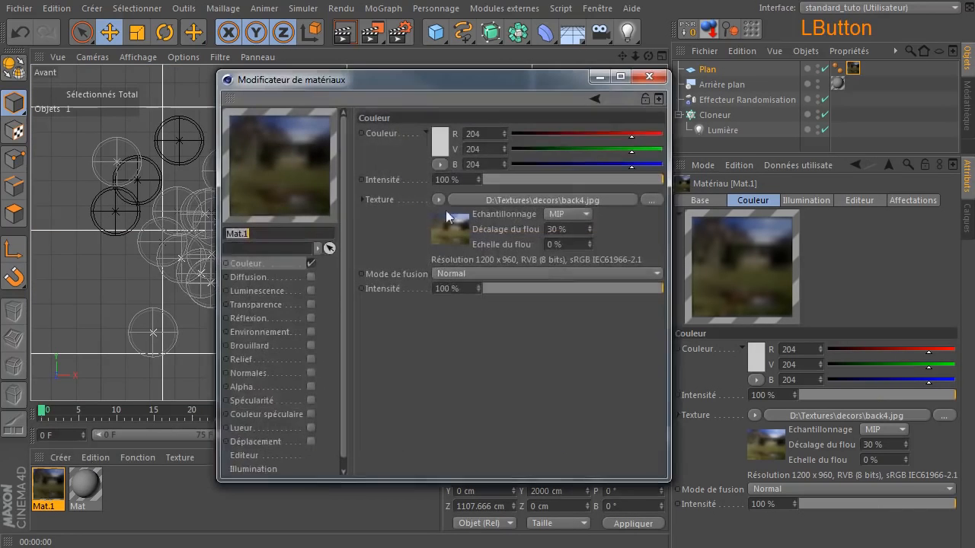
{"action": "left_click", "coordinate": [44, 488]}
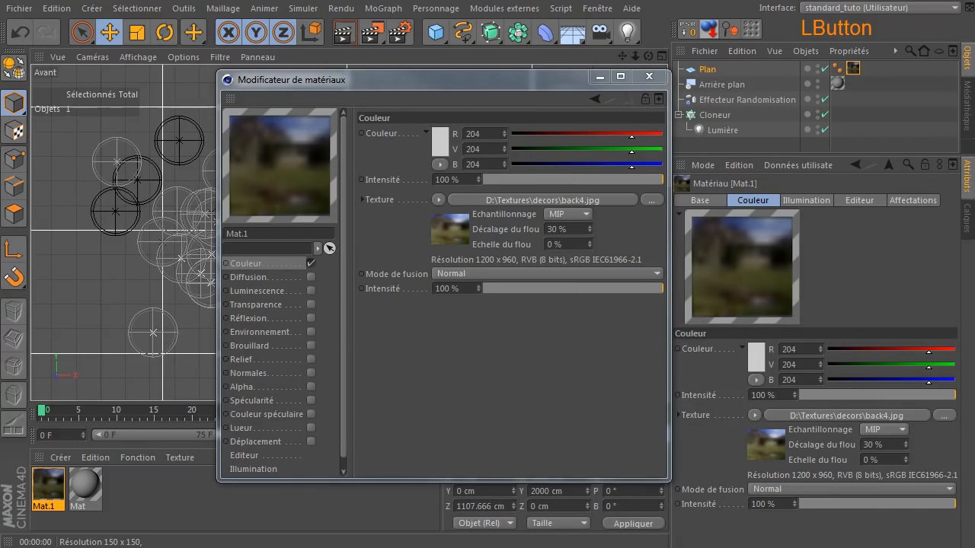
{"action": "left_click_drag", "start_coordinate": [618, 247], "coordinate": [591, 200]}
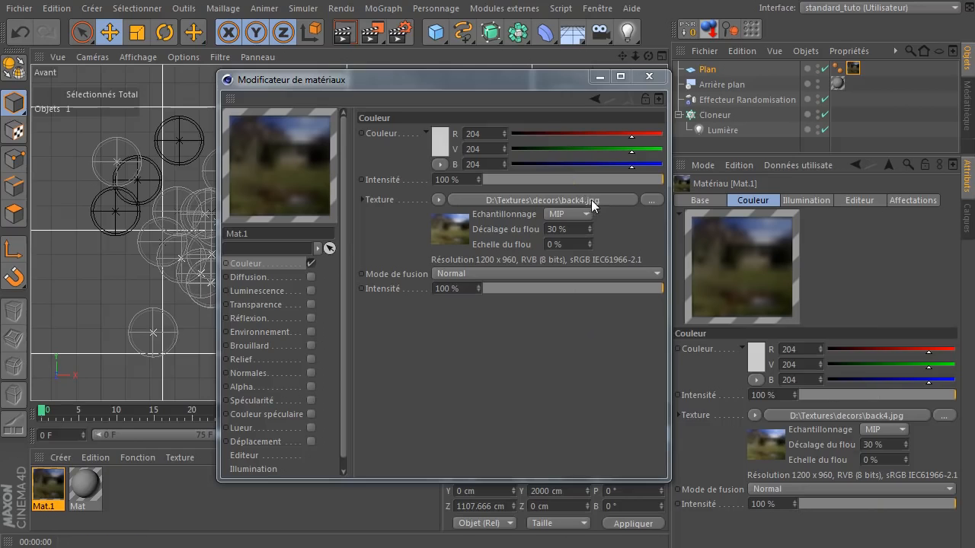
{"action": "left_click", "coordinate": [830, 432]}
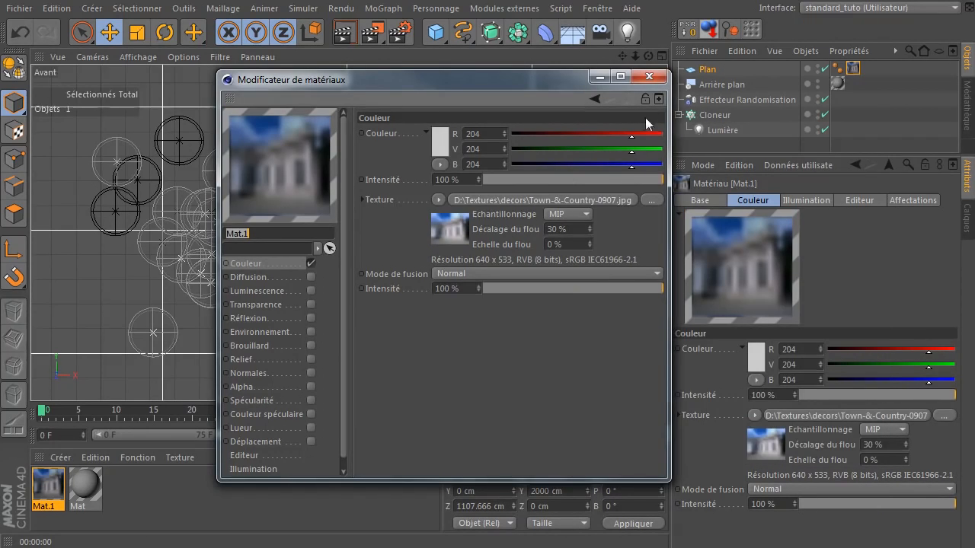
{"action": "left_click", "coordinate": [649, 77]}
{"action": "left_click", "coordinate": [343, 32]}
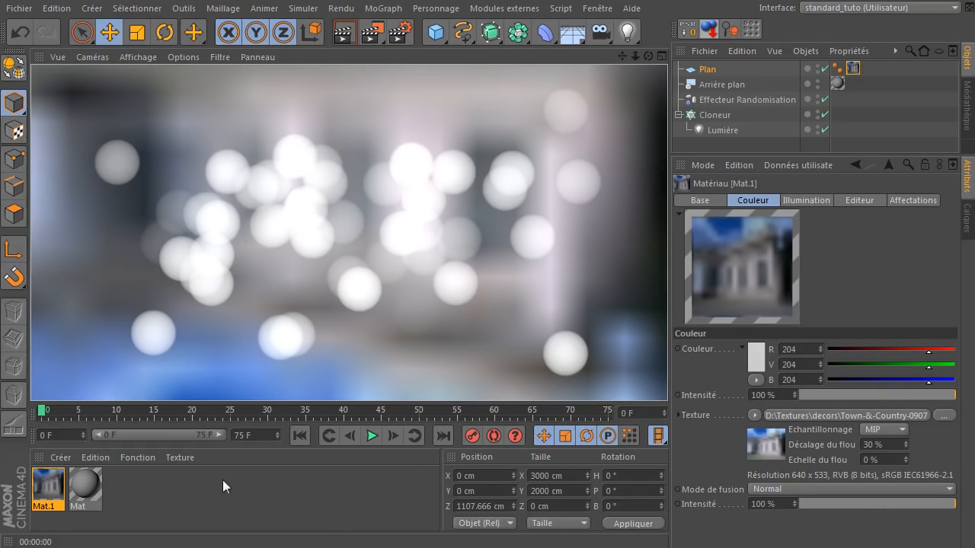
Step: Swap Mat.1's colour texture for Town-&-Country-0914.jpg, without a project copy, and render the front view
{"action": "double_click", "coordinate": [50, 486]}
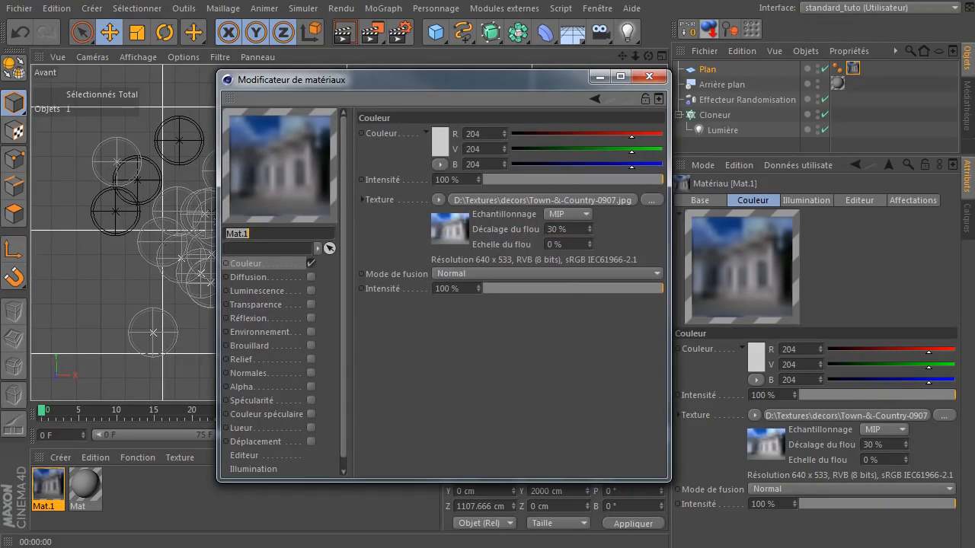
{"action": "left_click_drag", "start_coordinate": [715, 268], "coordinate": [508, 197]}
{"action": "left_click", "coordinate": [833, 431]}
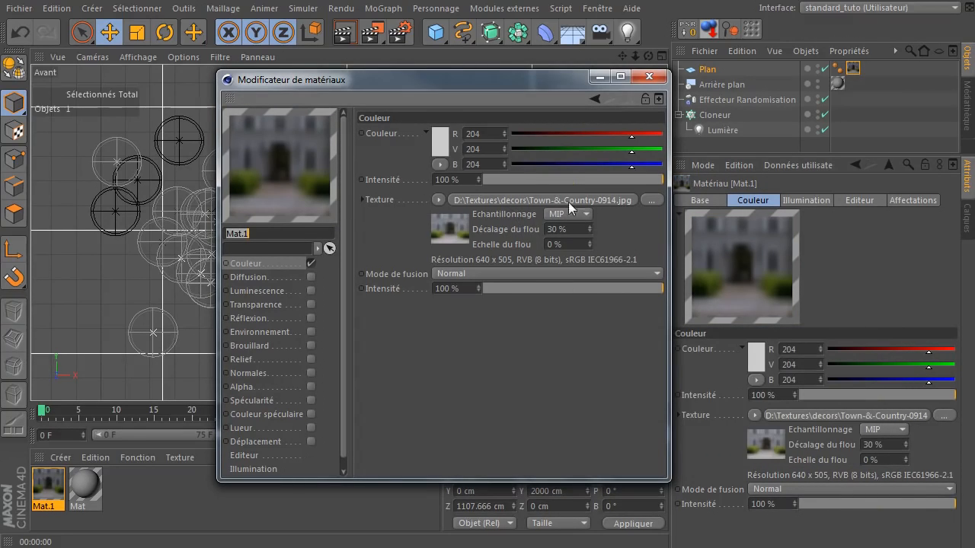
{"action": "left_click_drag", "start_coordinate": [526, 86], "coordinate": [967, 184]}
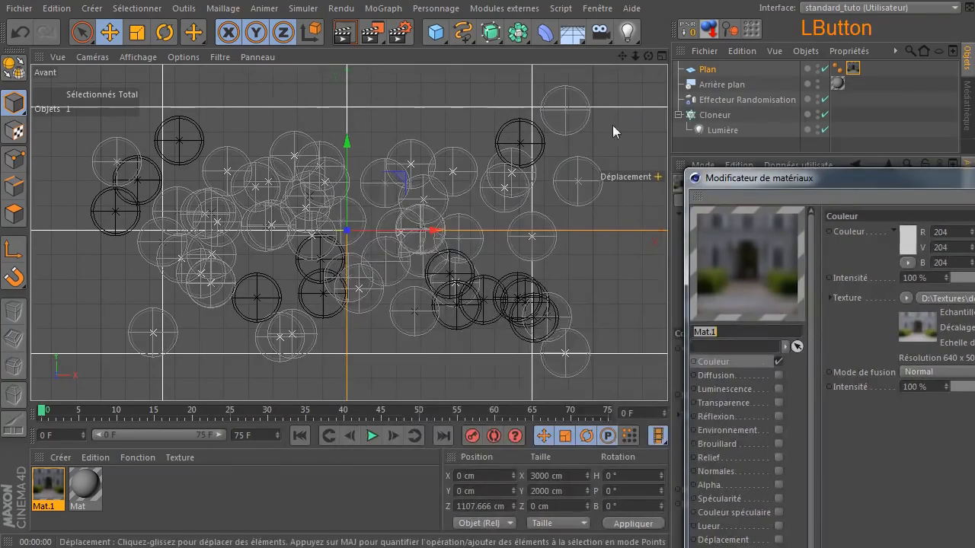
{"action": "left_click", "coordinate": [345, 32]}
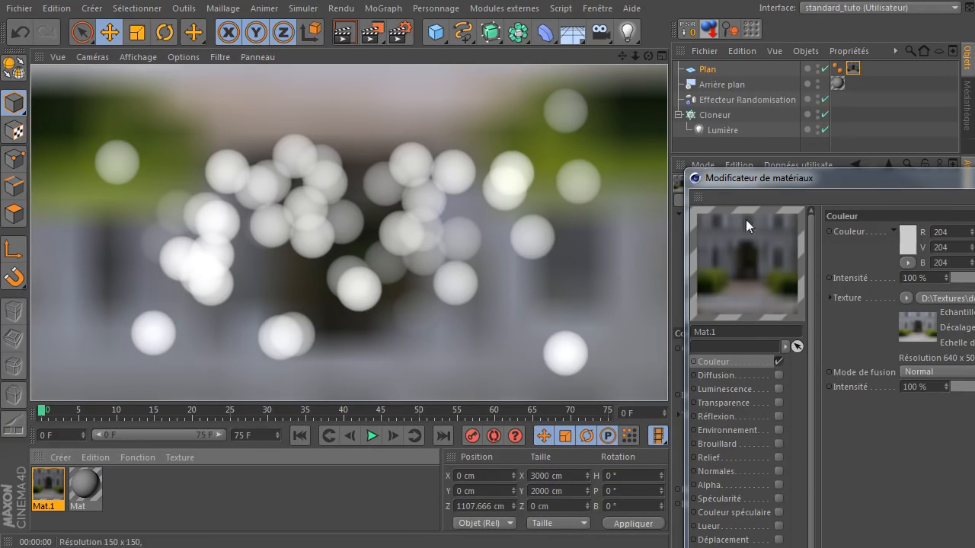
Step: Try the TexturesCom_LandscapeRed image as Mat.1's colour texture, without a project copy, and render the front view
{"action": "left_click_drag", "start_coordinate": [953, 180], "coordinate": [552, 116]}
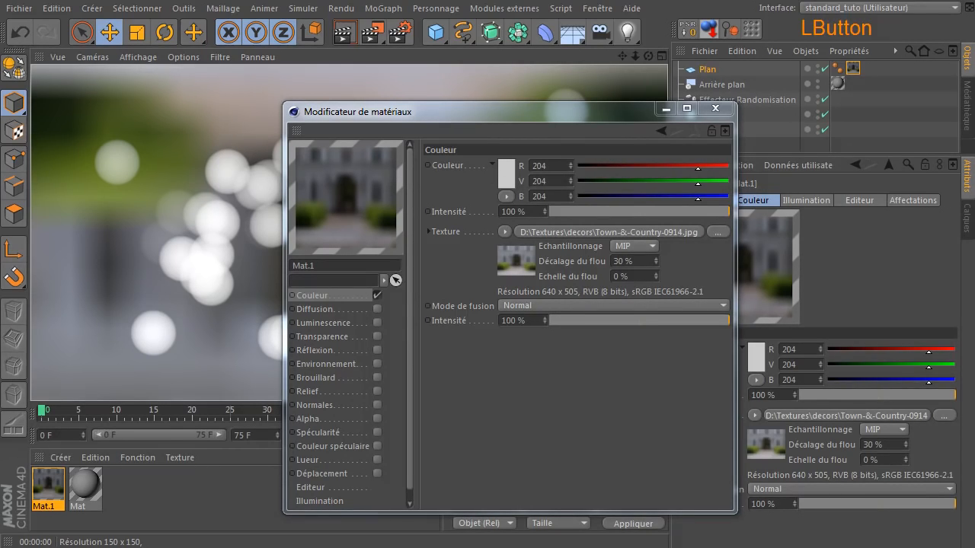
{"action": "left_click_drag", "start_coordinate": [626, 252], "coordinate": [617, 232]}
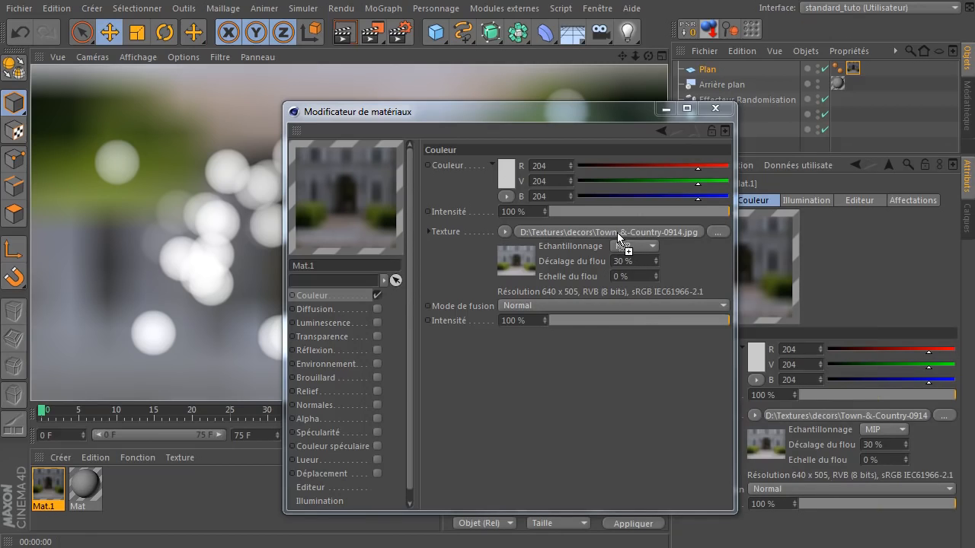
{"action": "left_click", "coordinate": [833, 438]}
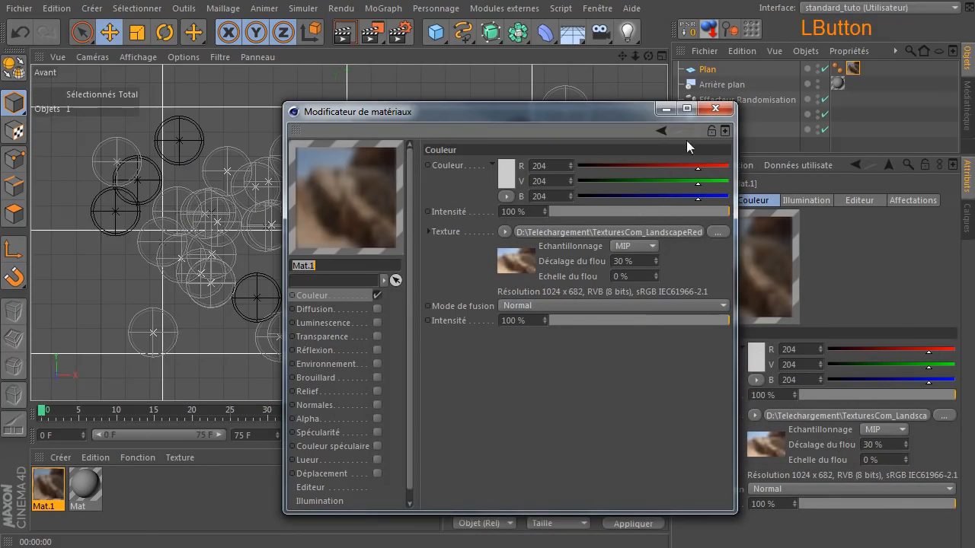
{"action": "left_click", "coordinate": [715, 108]}
{"action": "left_click", "coordinate": [345, 32]}
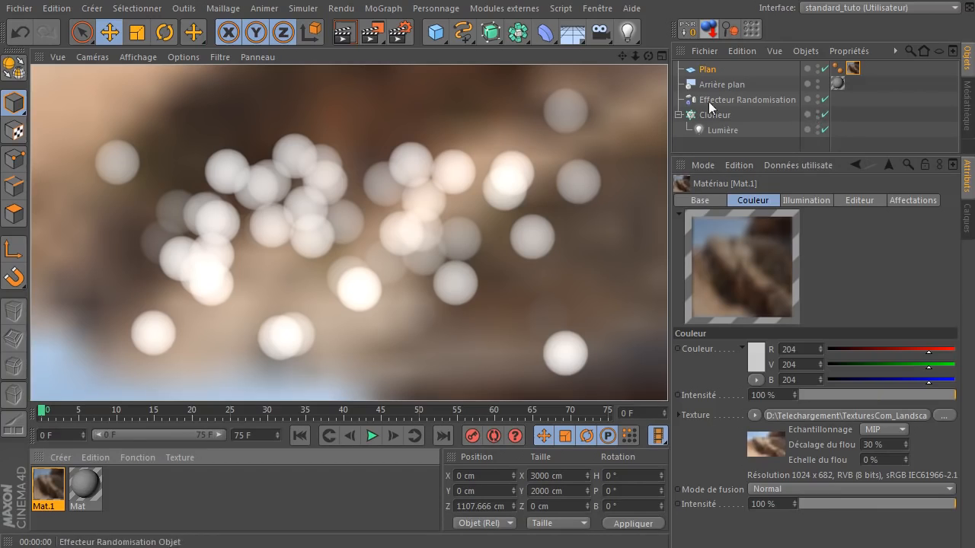
Step: Set the plane's orientation to -Z and render the view to compare it with the bokeh reference photo
{"action": "left_click", "coordinate": [718, 71]}
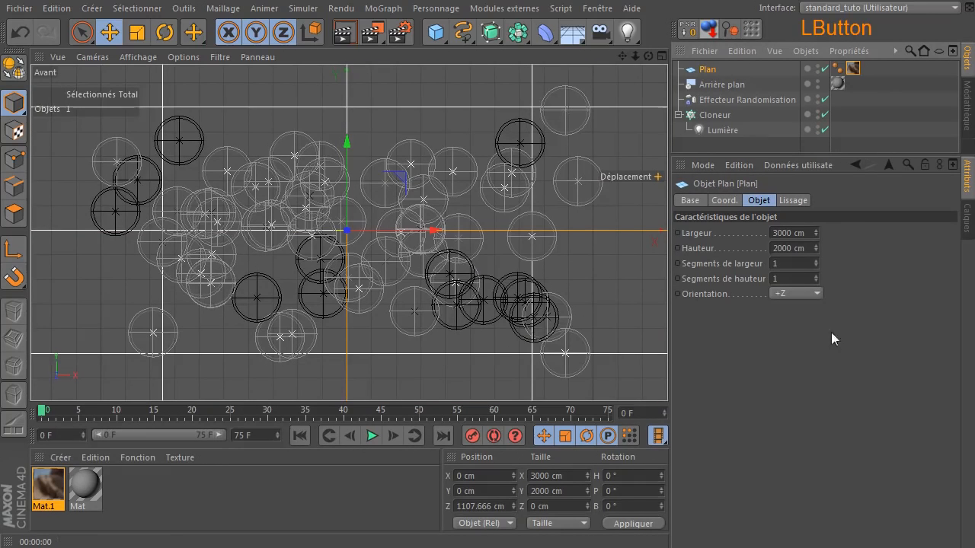
{"action": "left_click", "coordinate": [813, 294]}
{"action": "left_click", "coordinate": [809, 384]}
{"action": "left_click", "coordinate": [341, 42]}
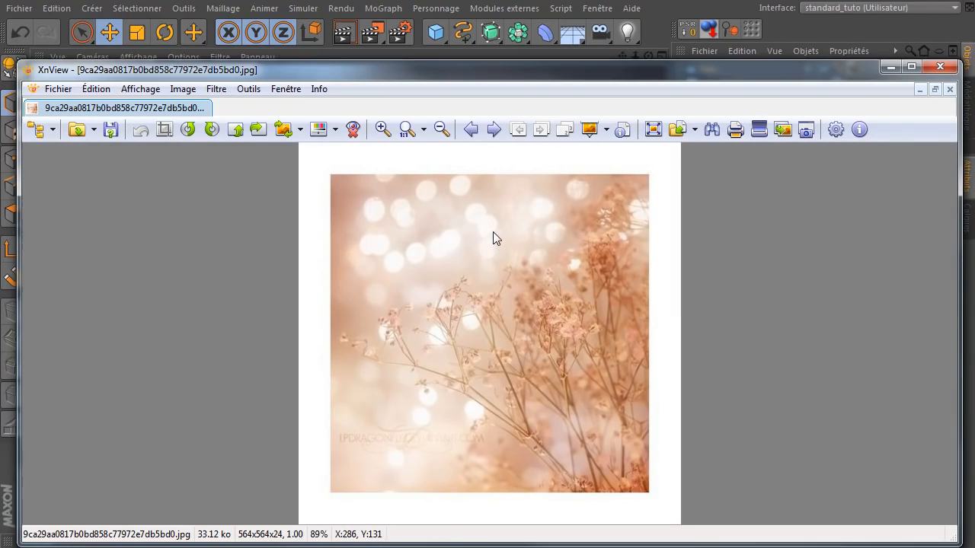
{"action": "left_click", "coordinate": [648, 22]}
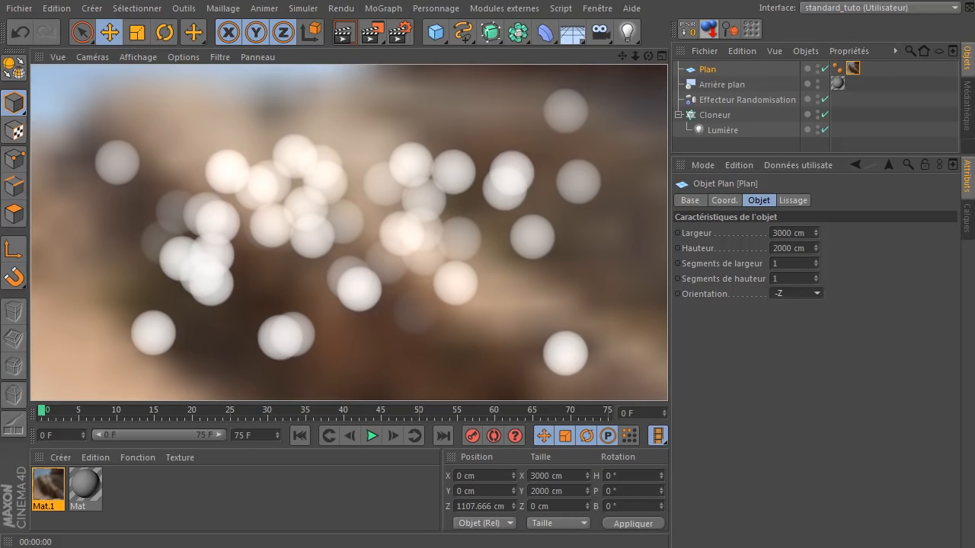
Step: Replace Mat.1's colour texture with Landscape-617.jpg, without copying it to the project, and render the front view
{"action": "double_click", "coordinate": [48, 488]}
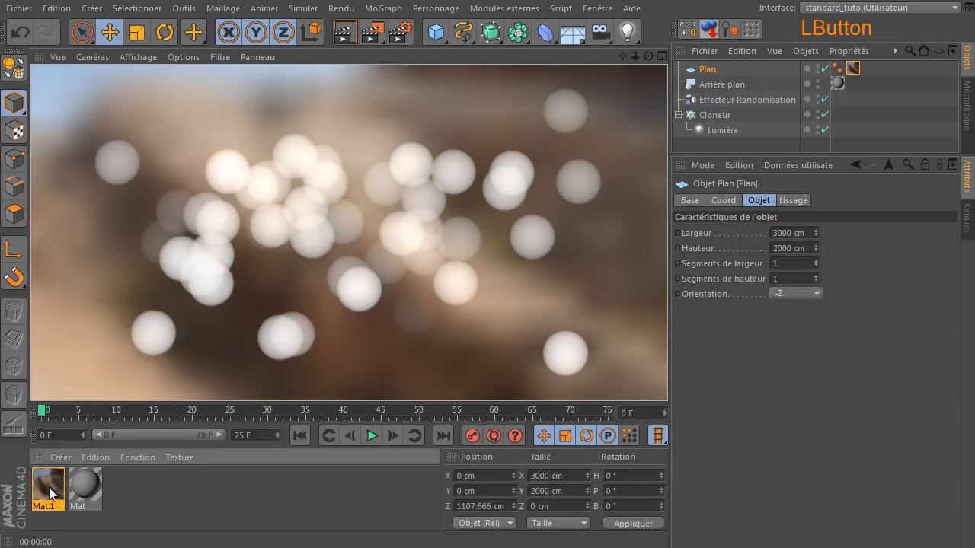
{"action": "left_click", "coordinate": [649, 76]}
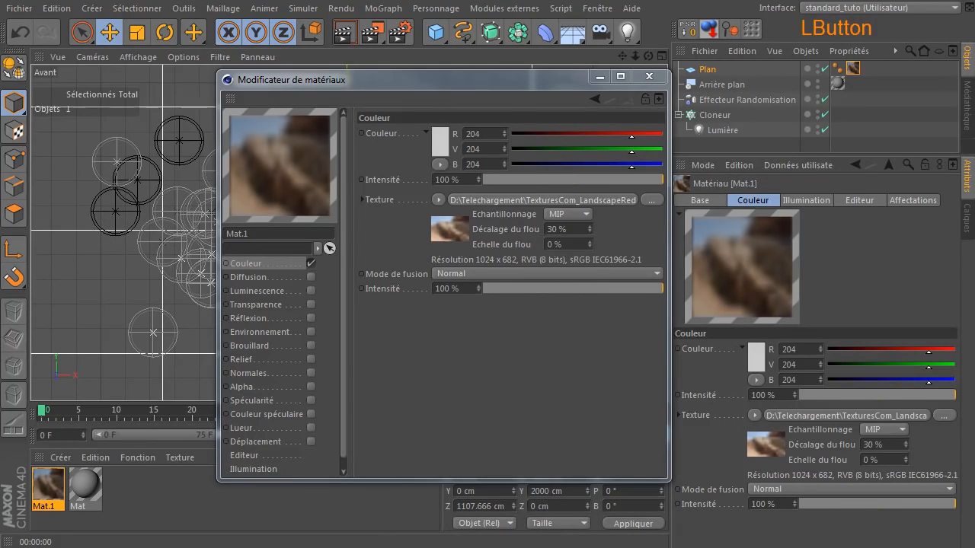
{"action": "left_click_drag", "start_coordinate": [611, 205], "coordinate": [610, 200]}
{"action": "left_click", "coordinate": [860, 433]}
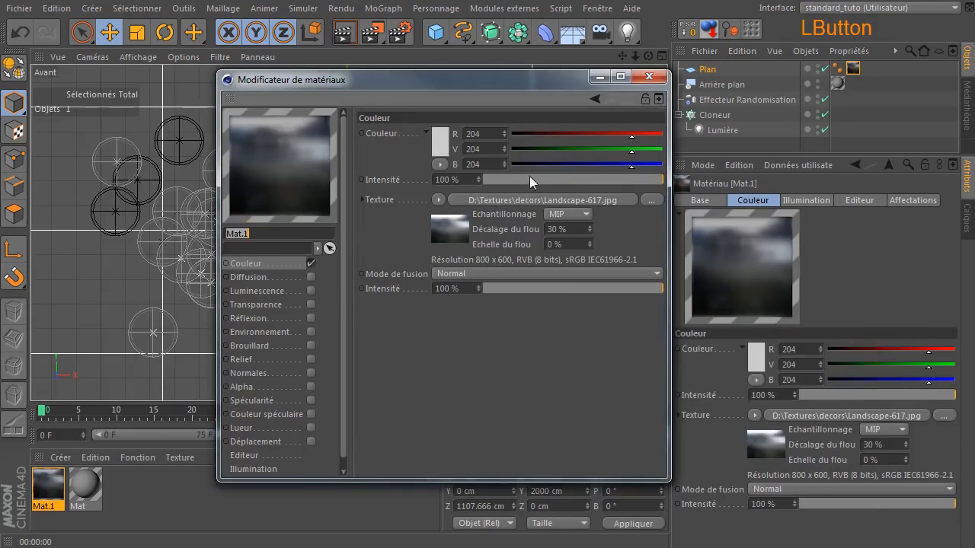
{"action": "left_click", "coordinate": [638, 77]}
{"action": "left_click", "coordinate": [345, 33]}
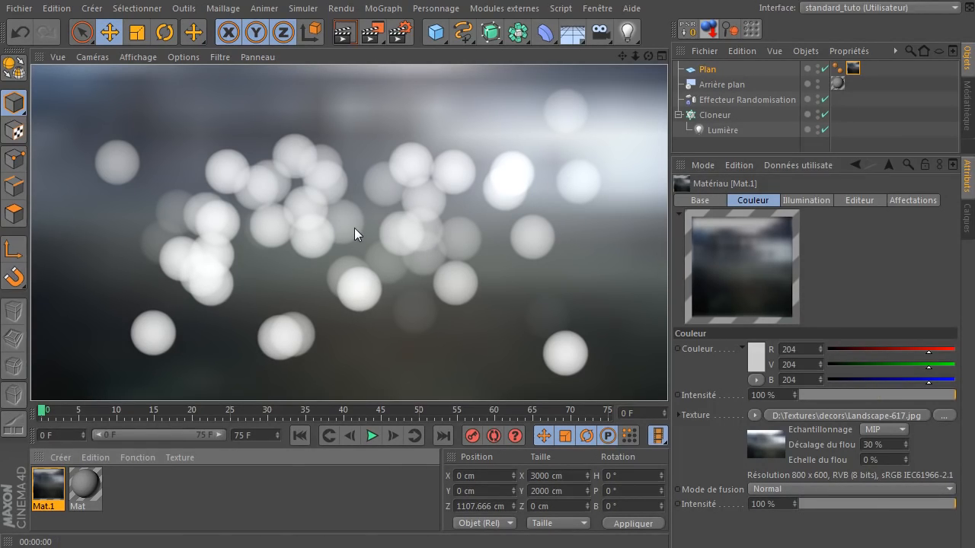
Step: Duplicate the backdrop plane and remove the texture tag from the copy, Plan.1
{"action": "left_click", "coordinate": [692, 68]}
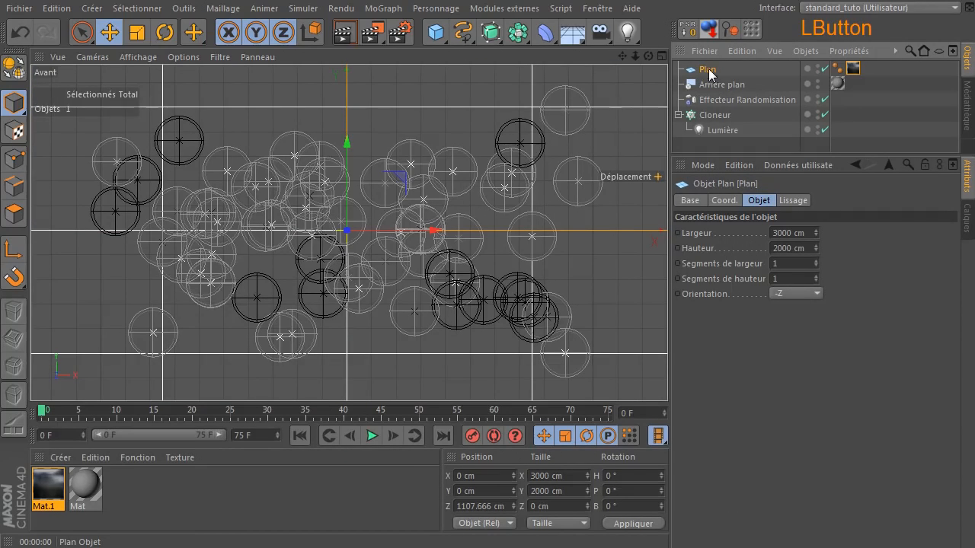
{"action": "left_click", "coordinate": [709, 71], "text": "ctrl"}
{"action": "left_click_drag", "start_coordinate": [709, 74], "coordinate": [709, 86], "text": "ctrl"}
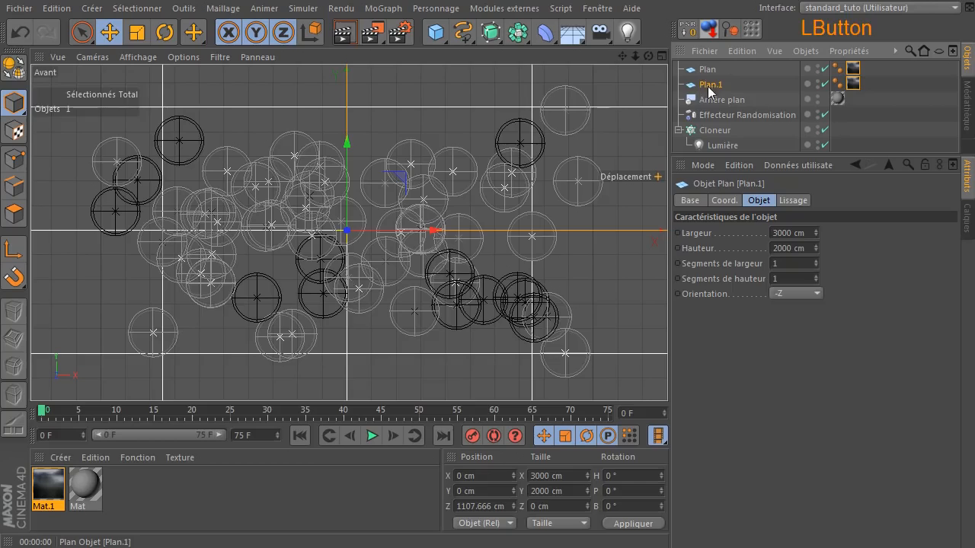
{"action": "left_click", "coordinate": [852, 82]}
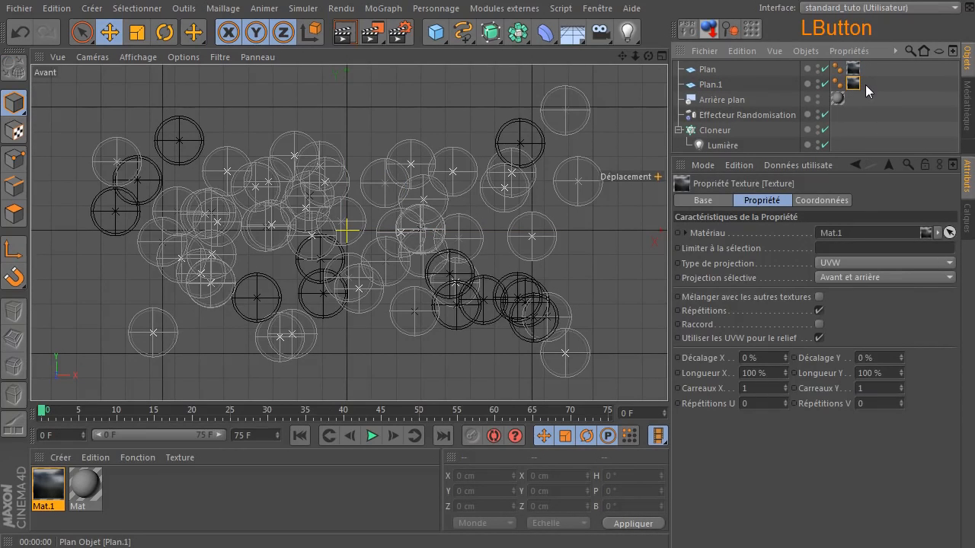
{"action": "key", "text": "Delete"}
Step: Create a new material, apply it to Plan.1, and leave only its Transparency channel enabled
{"action": "double_click", "coordinate": [188, 488]}
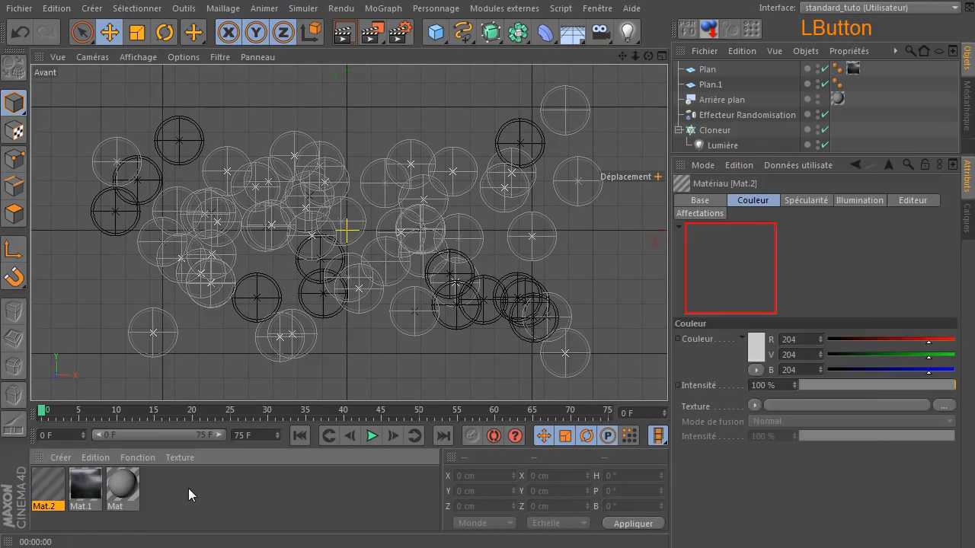
{"action": "left_click_drag", "start_coordinate": [44, 488], "coordinate": [714, 85]}
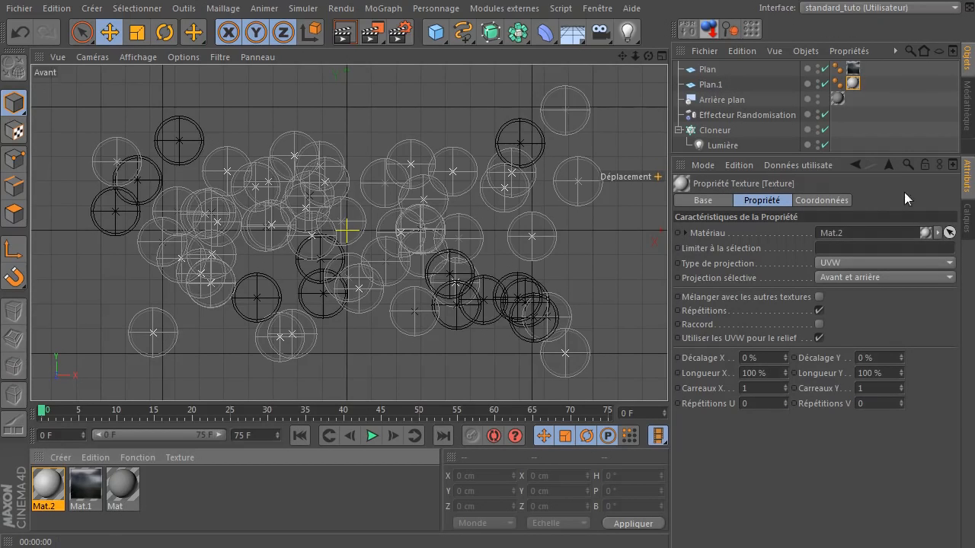
{"action": "double_click", "coordinate": [39, 480]}
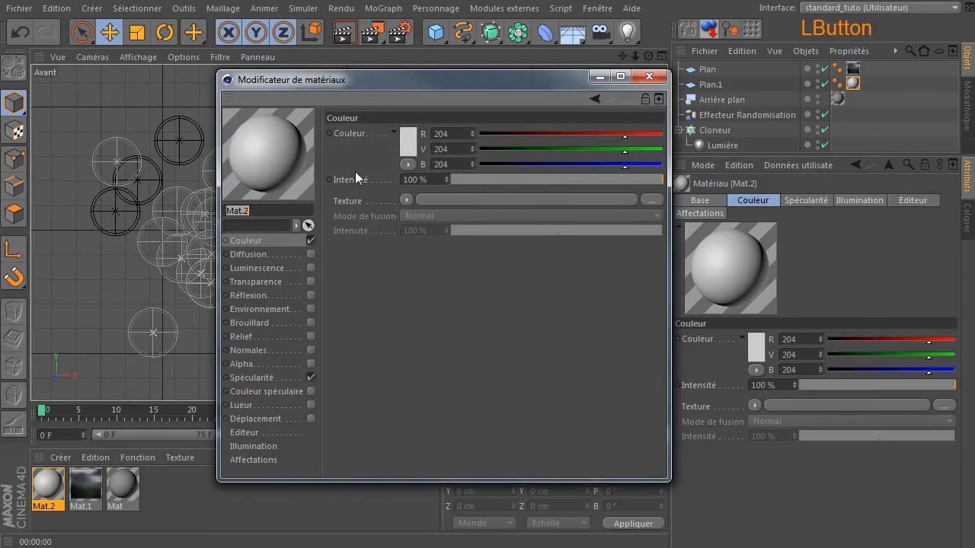
{"action": "left_click", "coordinate": [313, 376]}
{"action": "left_click", "coordinate": [311, 282]}
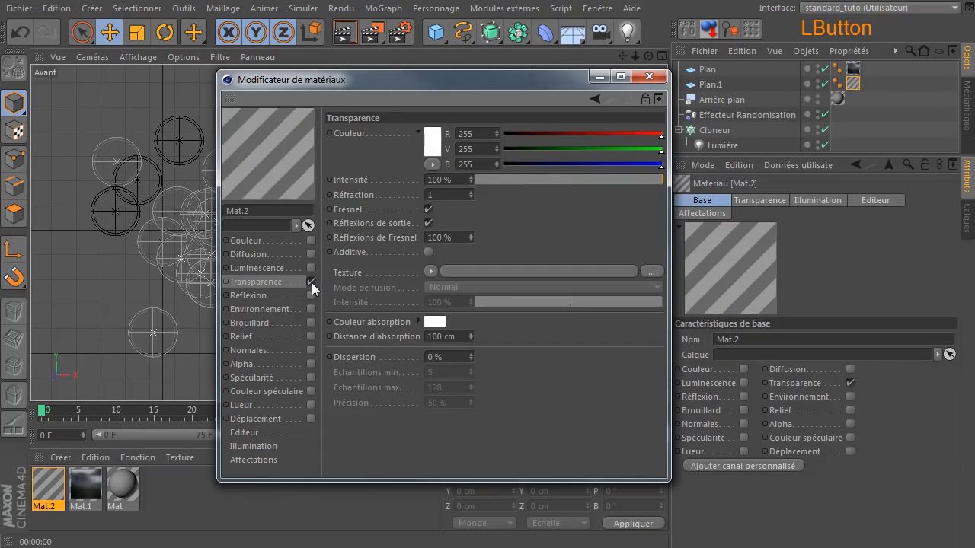
Step: Set Mat.2's transparency colour to orange, RGB 255, 165, 0, and close the material editor
{"action": "left_click", "coordinate": [434, 139]}
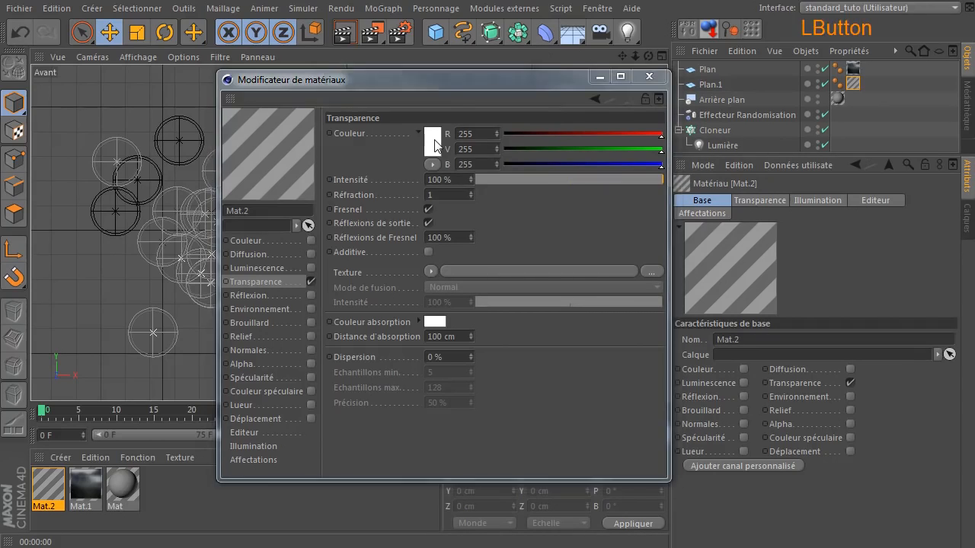
{"action": "left_click_drag", "start_coordinate": [417, 128], "coordinate": [487, 77]}
{"action": "left_click_drag", "start_coordinate": [409, 77], "coordinate": [409, 80]}
{"action": "left_click", "coordinate": [405, 212]}
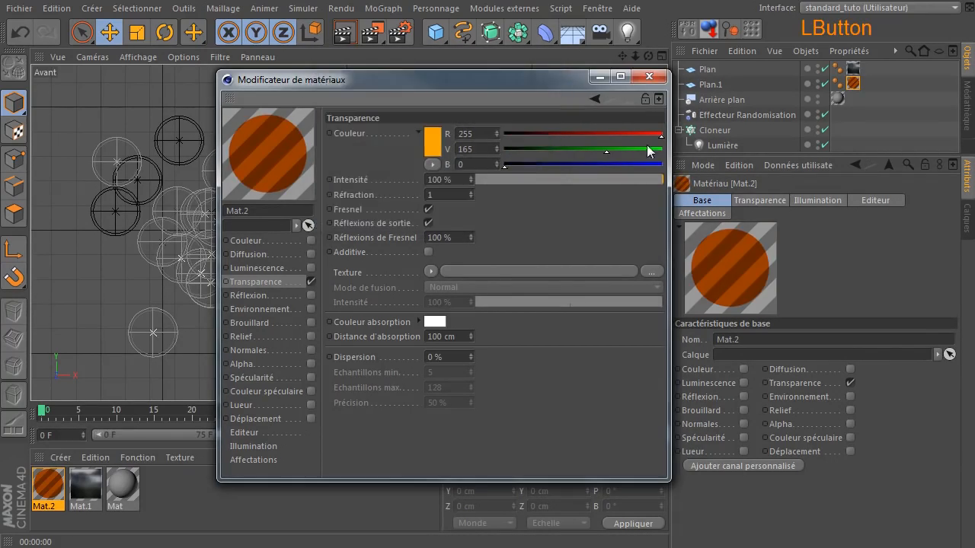
{"action": "left_click", "coordinate": [649, 77]}
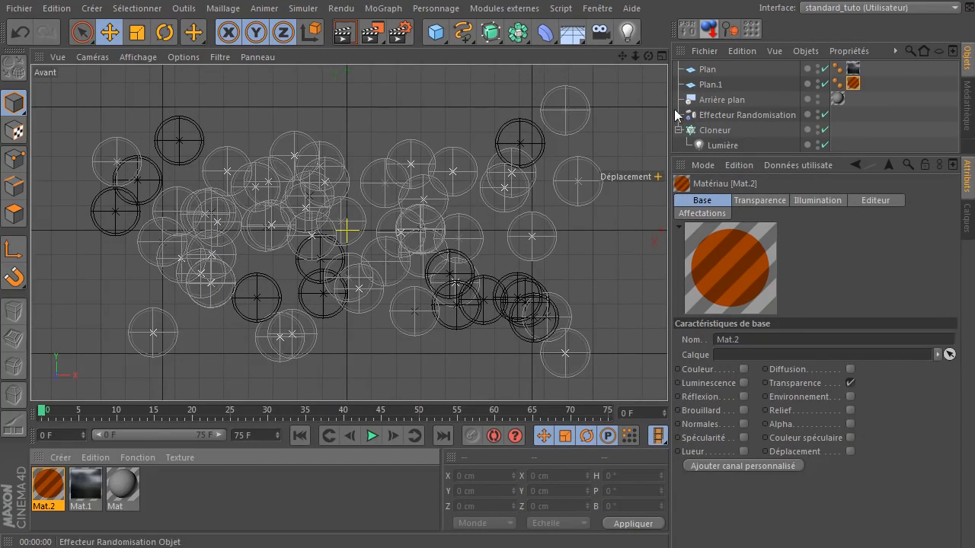
Step: Move Plan.1 forward among the lights to about Z -5 cm and render the front view to compare it with the reference photo
{"action": "left_click", "coordinate": [708, 86]}
{"action": "middle_click", "coordinate": [457, 183]}
{"action": "left_click_drag", "start_coordinate": [279, 164], "coordinate": [238, 169]}
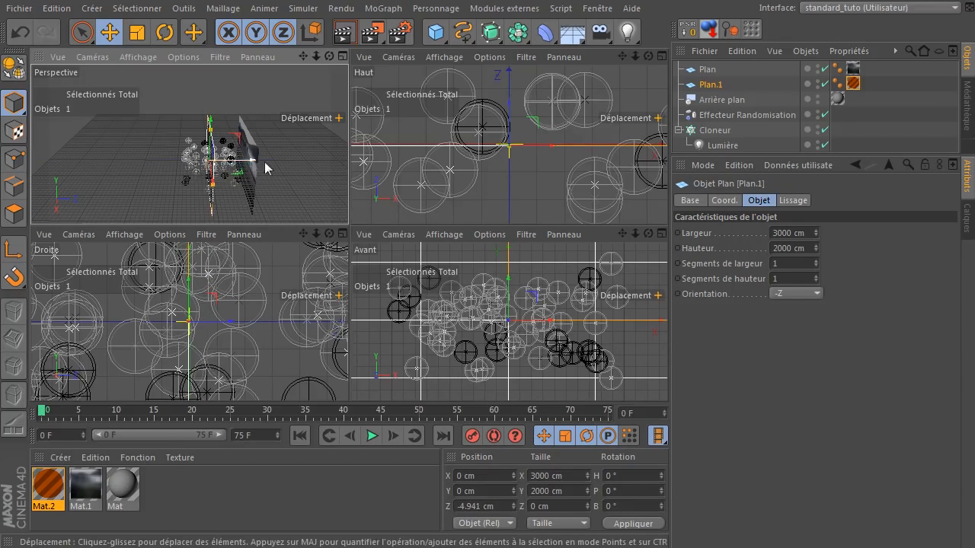
{"action": "middle_click", "coordinate": [413, 310]}
{"action": "left_click", "coordinate": [345, 32]}
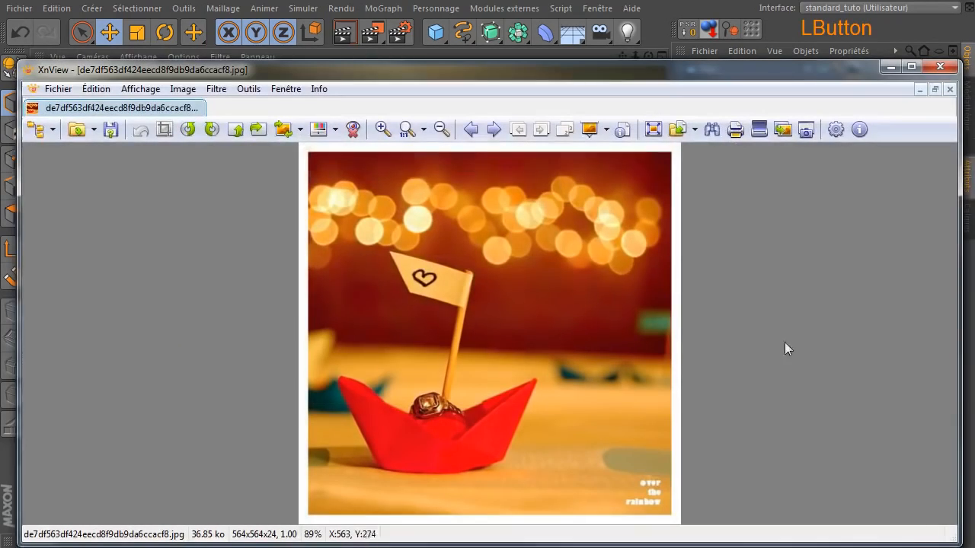
{"action": "left_click", "coordinate": [939, 67]}
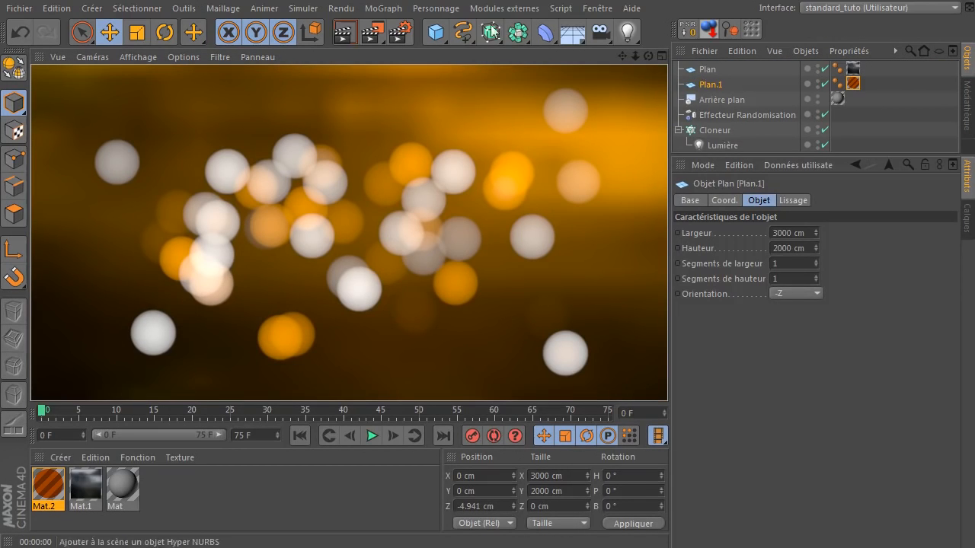
Step: Add a cube and move it in front of the orange plane to about Z -453 cm
{"action": "left_click_drag", "start_coordinate": [435, 35], "coordinate": [598, 43]}
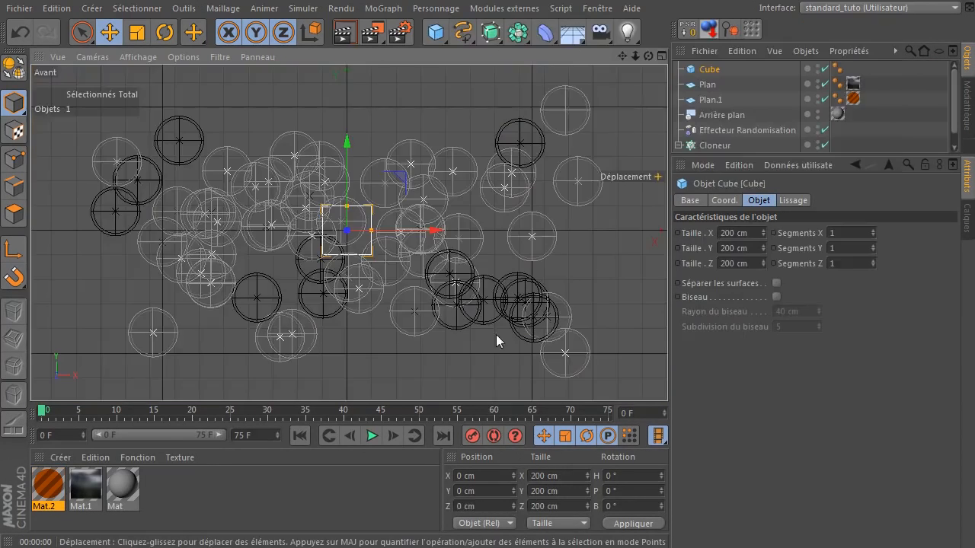
{"action": "middle_click", "coordinate": [462, 189]}
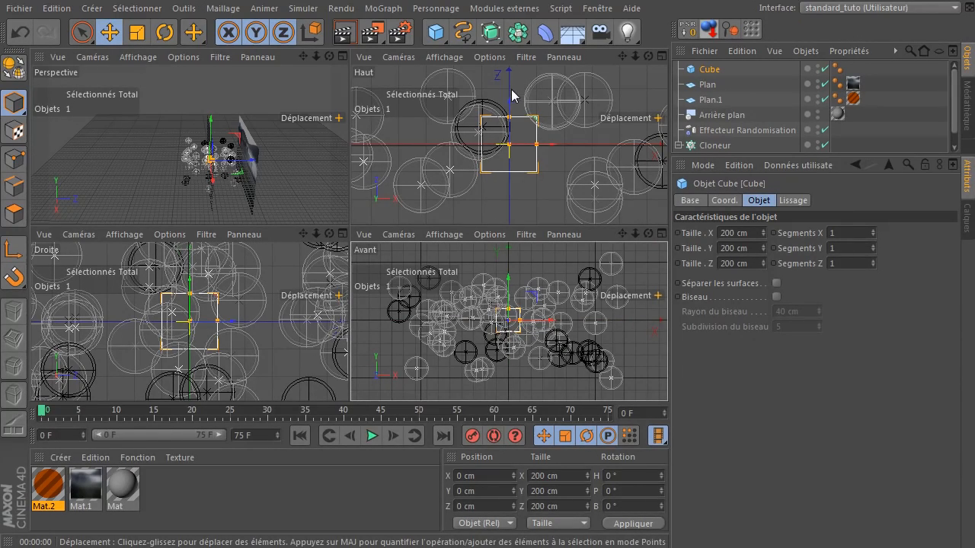
{"action": "left_click_drag", "start_coordinate": [510, 101], "coordinate": [486, 179]}
{"action": "left_click", "coordinate": [164, 32]}
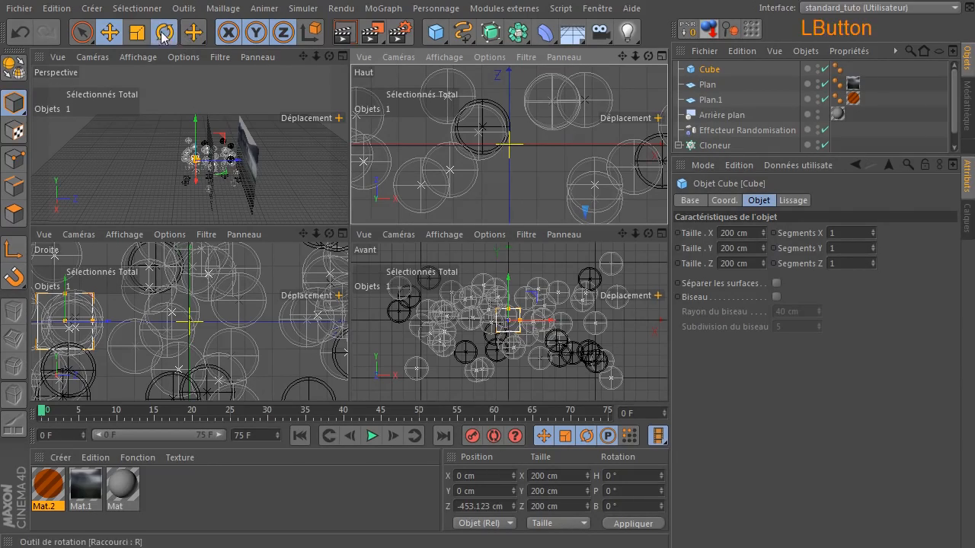
Step: Enlarge both planes together until they fill the perspective view behind the cube, and render that view
{"action": "middle_click", "coordinate": [281, 145]}
{"action": "left_click_drag", "start_coordinate": [648, 56], "coordinate": [632, 112]}
{"action": "left_click_drag", "start_coordinate": [648, 57], "coordinate": [640, 61]}
{"action": "left_click", "coordinate": [710, 85]}
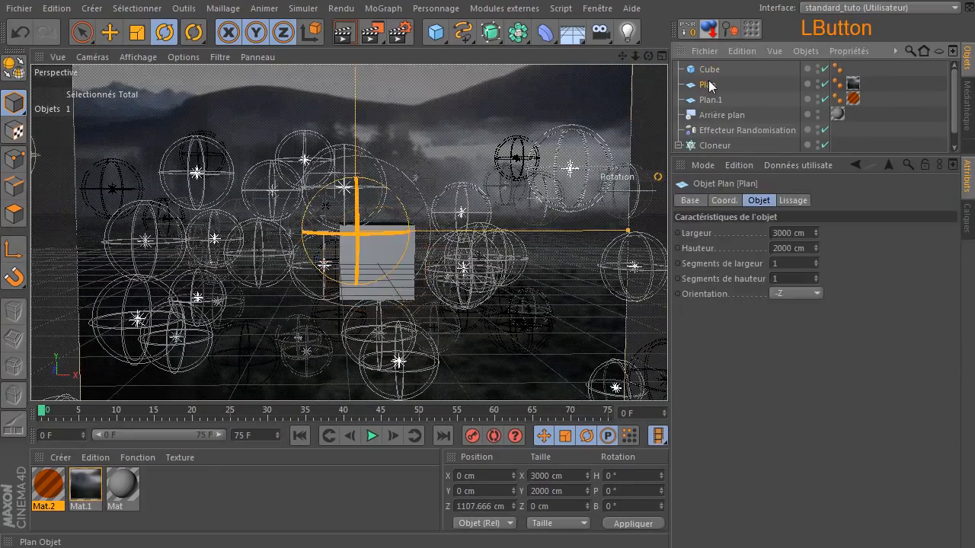
{"action": "left_click", "coordinate": [712, 100], "text": "ctrl"}
{"action": "left_click", "coordinate": [142, 36]}
{"action": "left_click_drag", "start_coordinate": [357, 230], "coordinate": [535, 237]}
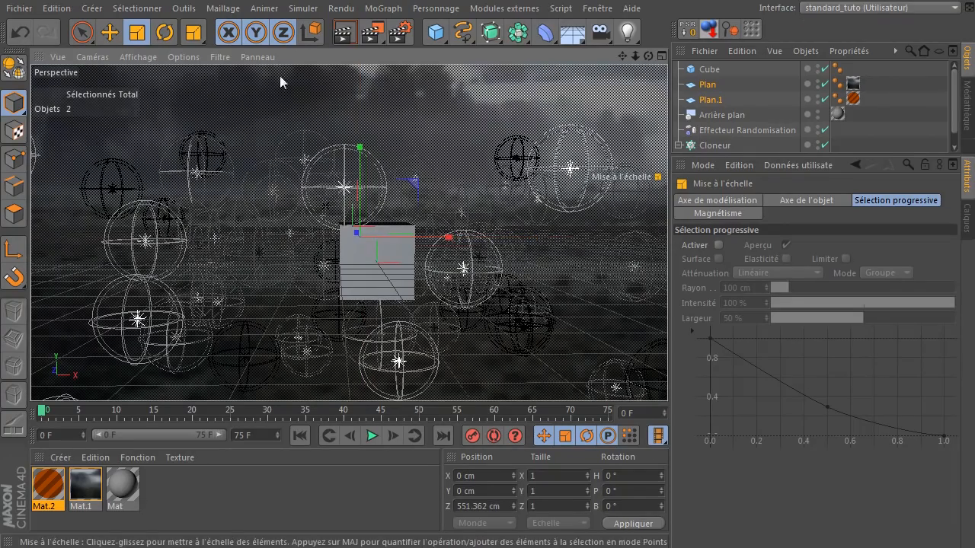
{"action": "left_click", "coordinate": [345, 37]}
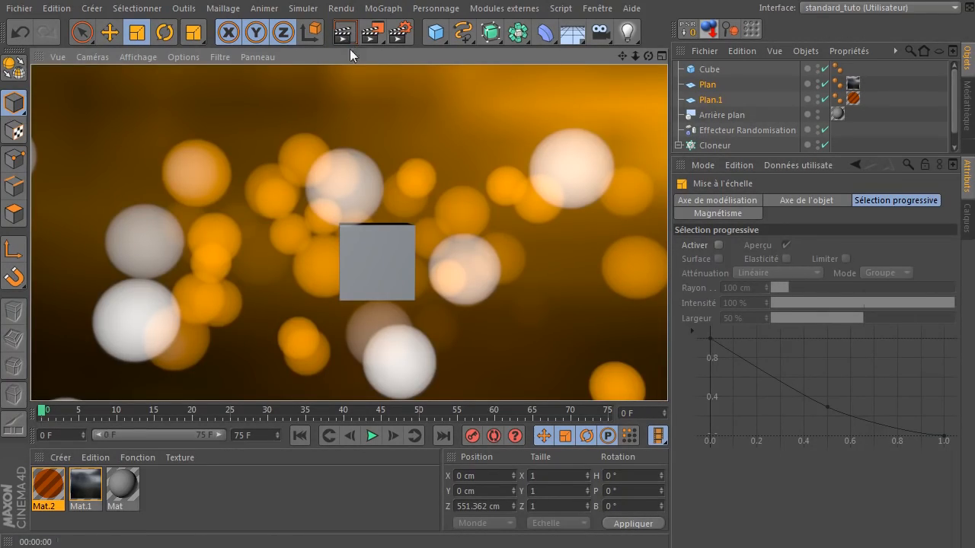
Step: Scale the cloned light down to 56.5 % and render the perspective view
{"action": "left_click", "coordinate": [716, 145]}
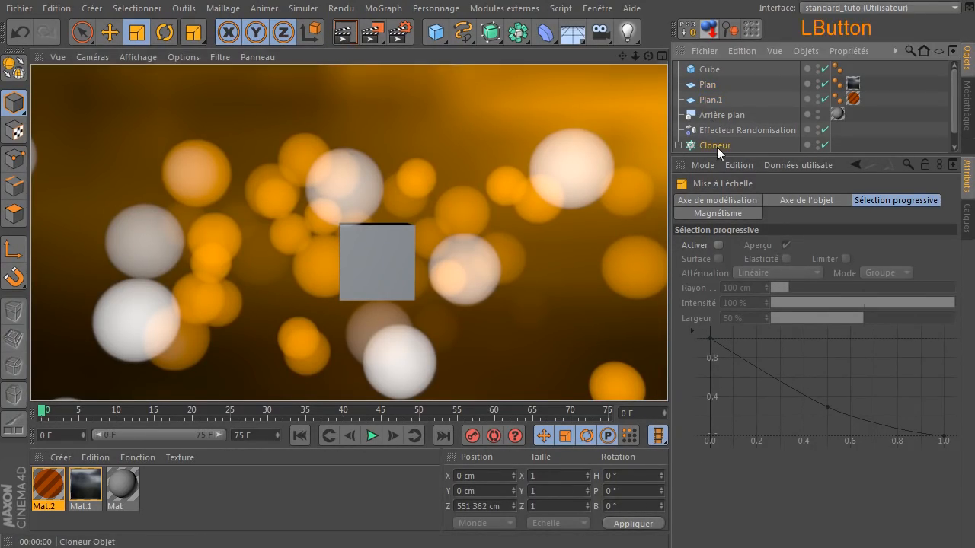
{"action": "left_click_drag", "start_coordinate": [776, 157], "coordinate": [769, 175]}
{"action": "left_click", "coordinate": [724, 161]}
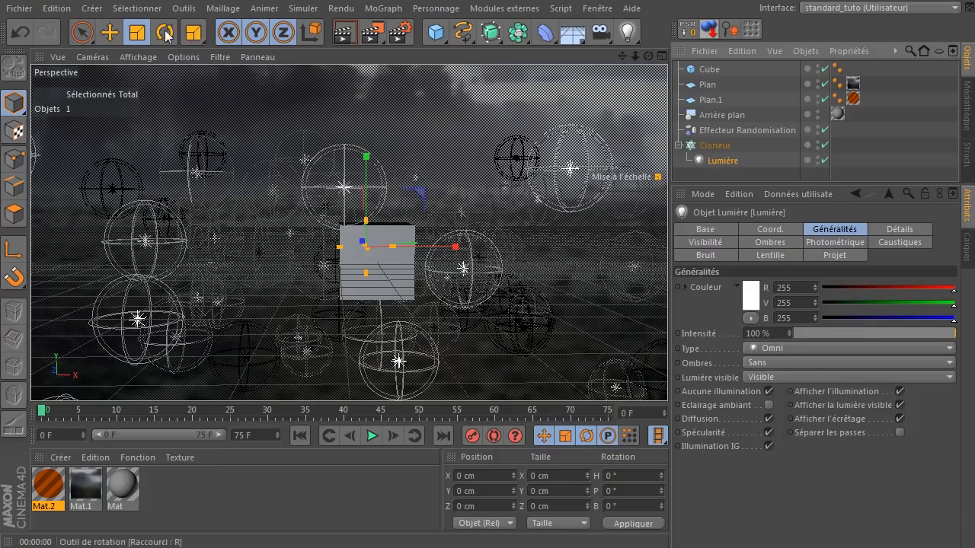
{"action": "left_click_drag", "start_coordinate": [357, 115], "coordinate": [91, 151]}
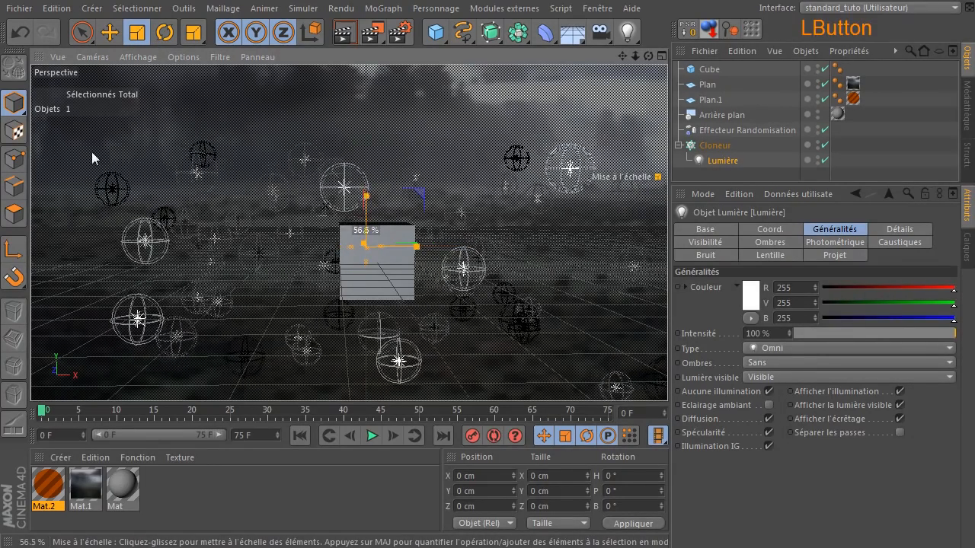
{"action": "left_click", "coordinate": [343, 33]}
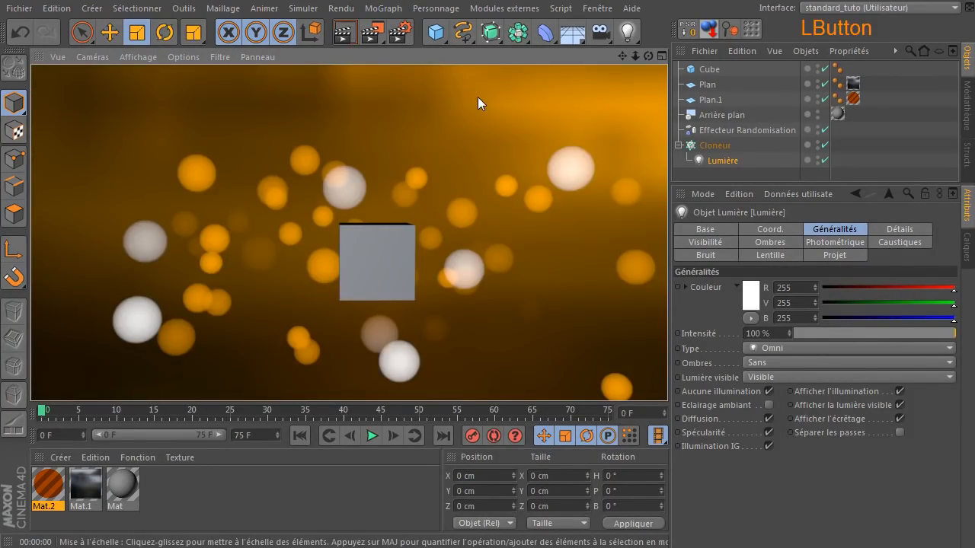
Step: Scale the cloner's grid down to about 1000 x 420 x 811 cm and the light up to 134.1 %, rendering after each change
{"action": "left_click", "coordinate": [722, 145]}
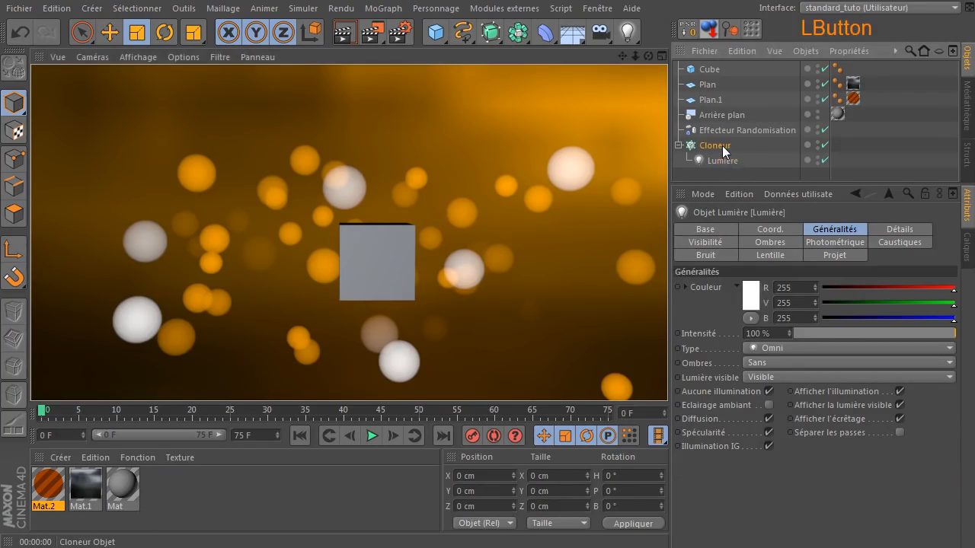
{"action": "left_click_drag", "start_coordinate": [523, 124], "coordinate": [299, 148]}
{"action": "left_click", "coordinate": [343, 33]}
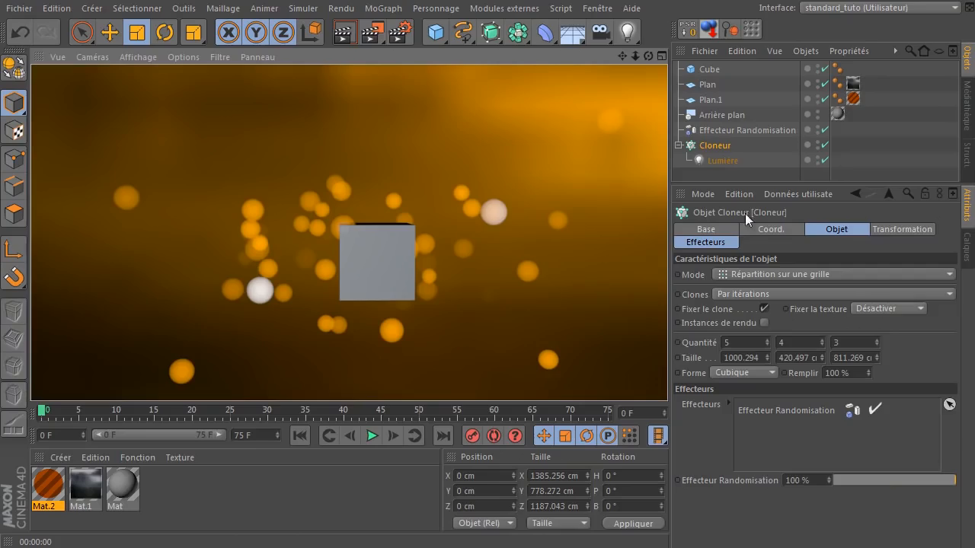
{"action": "left_click", "coordinate": [729, 164]}
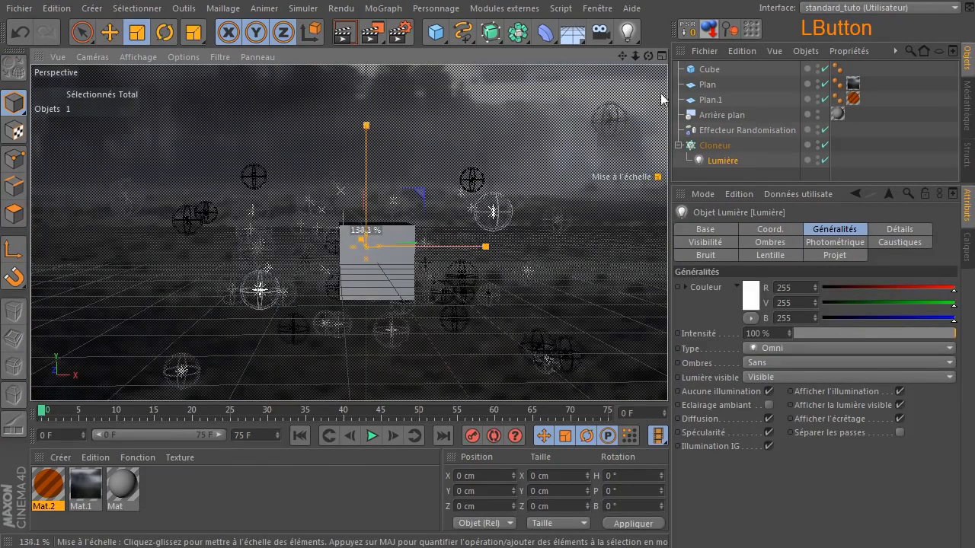
{"action": "left_click", "coordinate": [342, 33]}
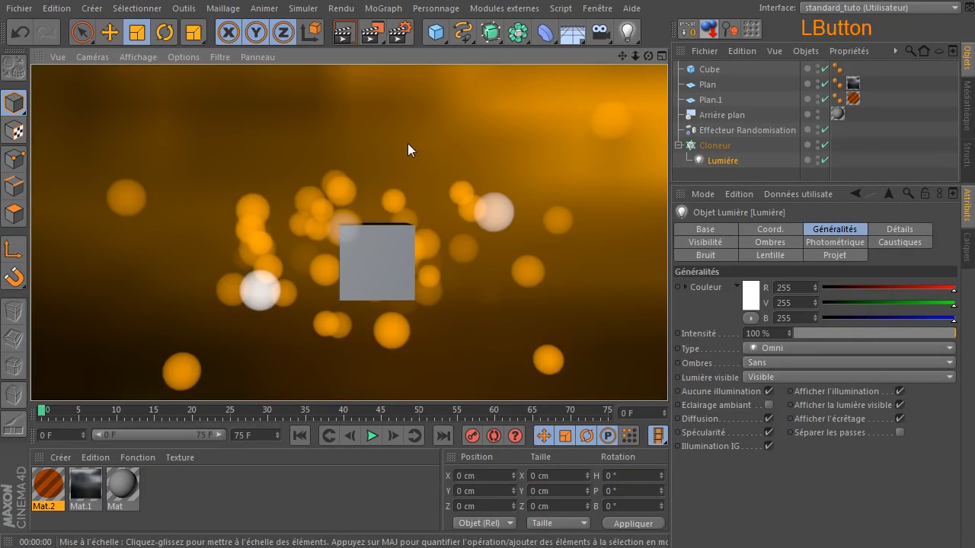
Step: Rotate the cube to about H -41°, P 12.5°, B 8.3°, move it to about X -51, Y -72, Z -874 cm, and render
{"action": "left_click", "coordinate": [622, 56]}
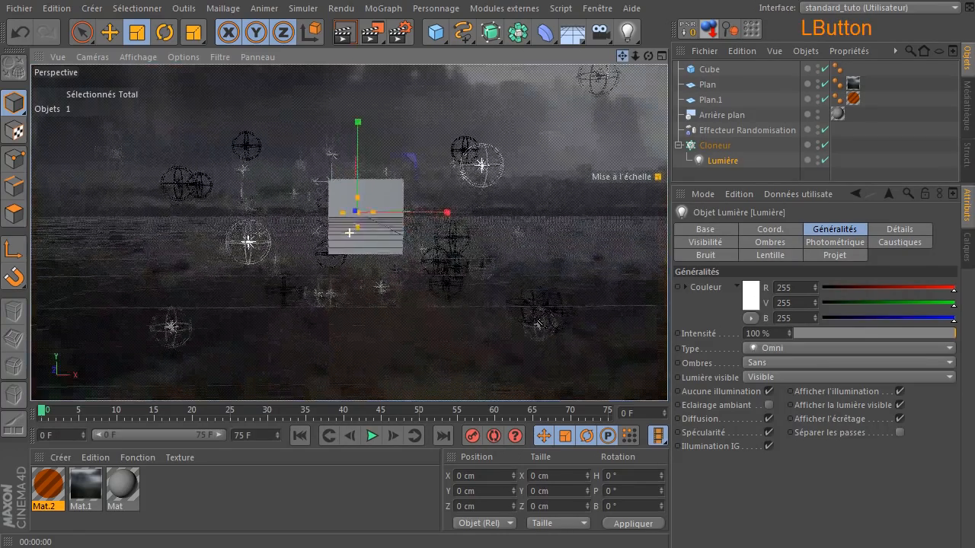
{"action": "left_click", "coordinate": [708, 68]}
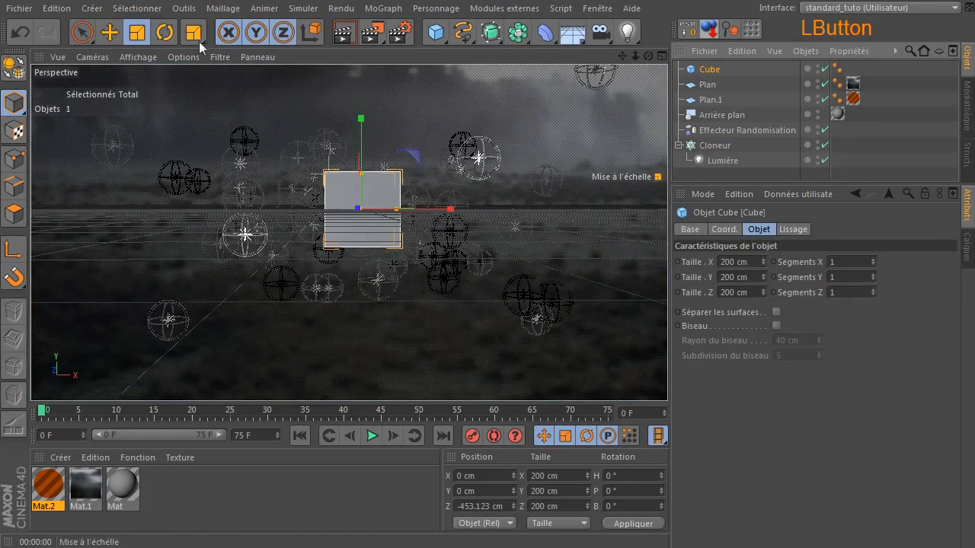
{"action": "key", "text": "r"}
{"action": "left_click_drag", "start_coordinate": [373, 207], "coordinate": [358, 278]}
{"action": "left_click", "coordinate": [110, 32]}
{"action": "left_click_drag", "start_coordinate": [344, 229], "coordinate": [344, 206]}
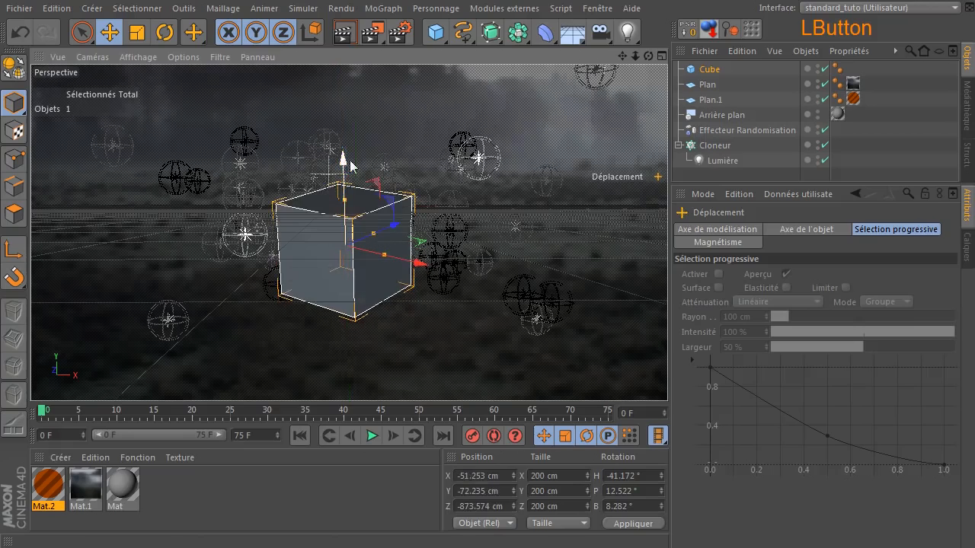
{"action": "left_click", "coordinate": [343, 32]}
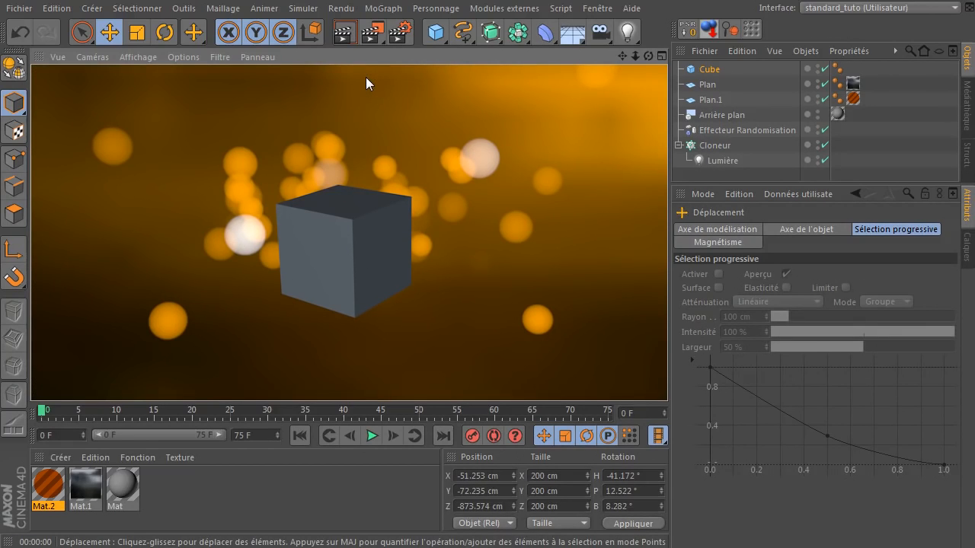
Step: Apply a new material to the cube, set its colour to near-white RGB 247, 247, 247, and render the perspective view
{"action": "double_click", "coordinate": [300, 508]}
{"action": "mouse_move", "coordinate": [47, 487]}
{"action": "left_mouse_down"}
{"action": "mouse_move", "coordinate": [663, 188]}
{"action": "mouse_move", "coordinate": [713, 70]}
{"action": "left_mouse_up"}
{"action": "double_click", "coordinate": [48, 486]}
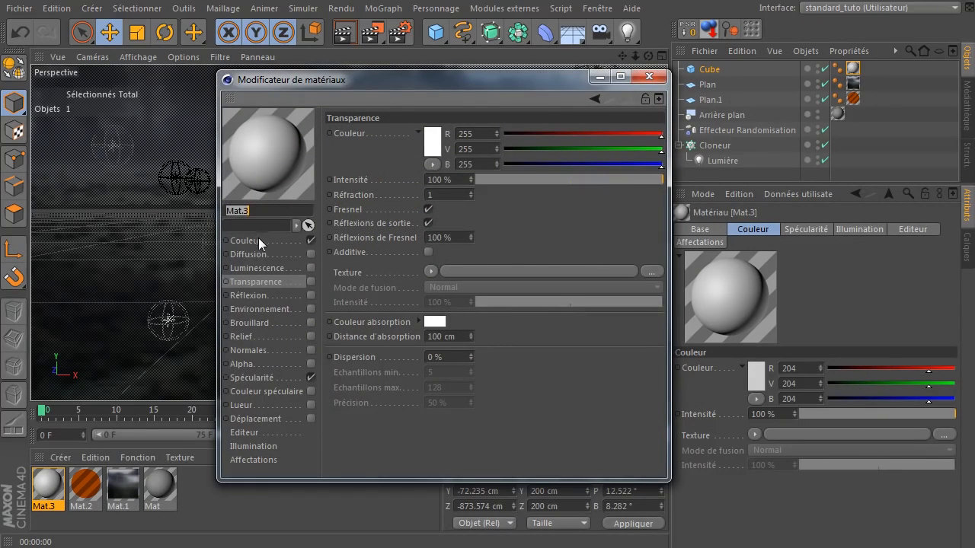
{"action": "left_click", "coordinate": [260, 241]}
{"action": "left_click", "coordinate": [431, 139]}
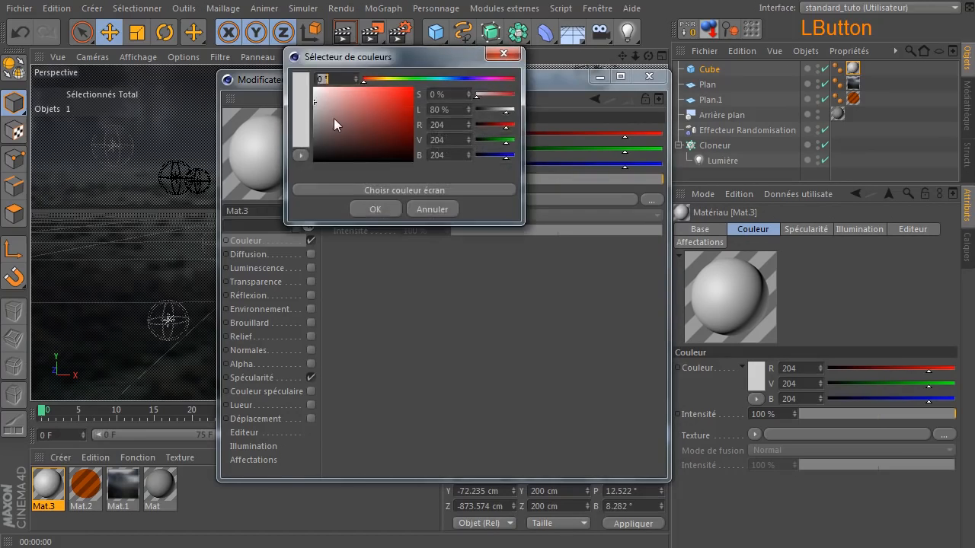
{"action": "left_click_drag", "start_coordinate": [304, 98], "coordinate": [303, 90]}
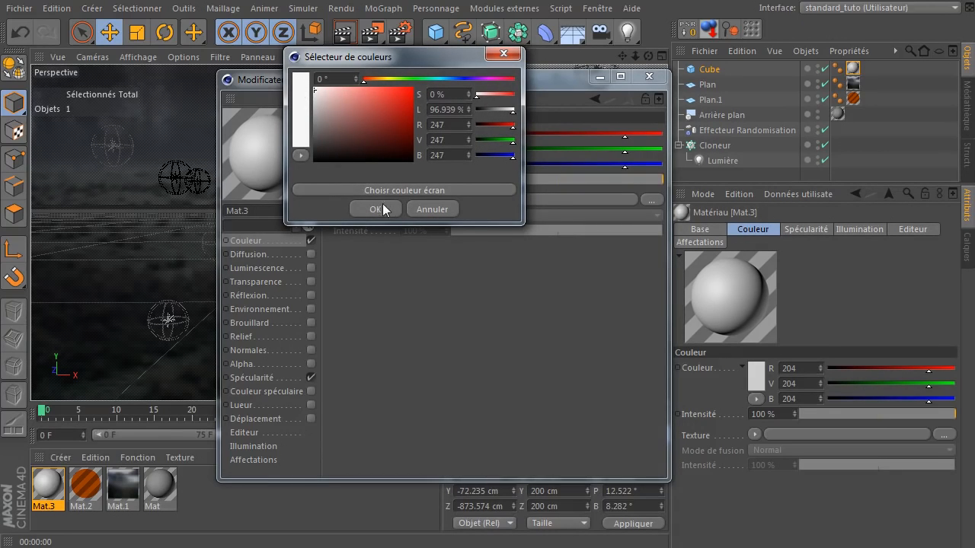
{"action": "left_click", "coordinate": [383, 206]}
{"action": "left_click", "coordinate": [649, 77]}
{"action": "left_click", "coordinate": [342, 34]}
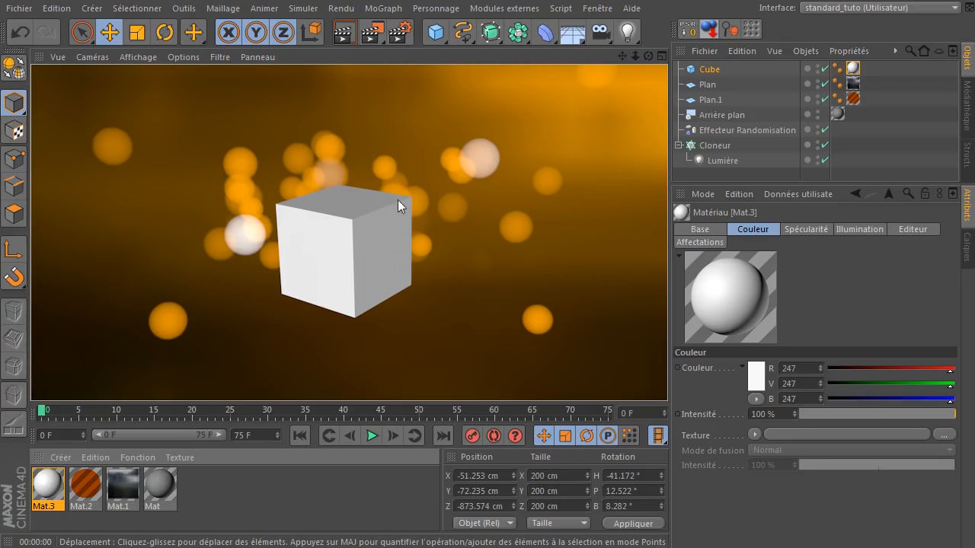
Step: Delete the cube and add a MoGraph text object in its place
{"action": "left_click", "coordinate": [707, 69]}
{"action": "key", "text": "Delete"}
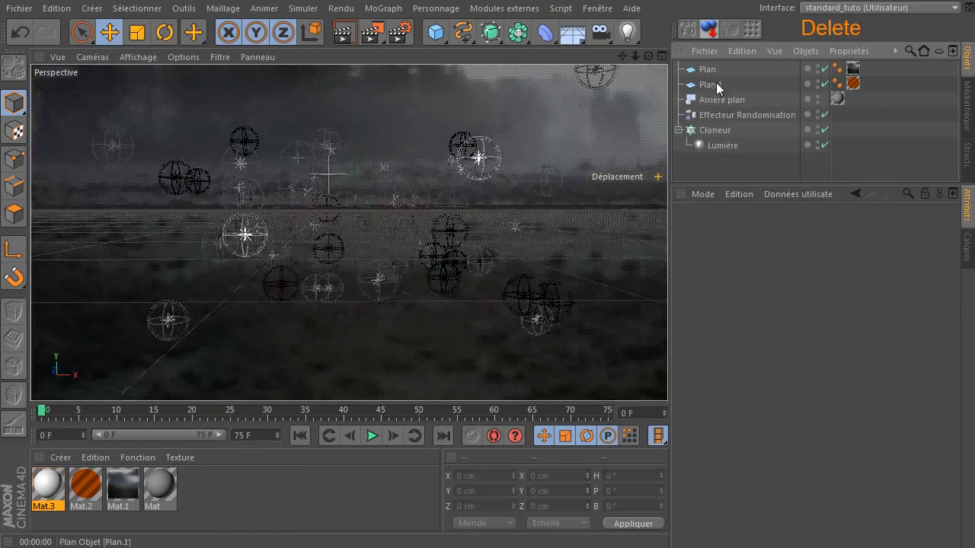
{"action": "left_click", "coordinate": [369, 11]}
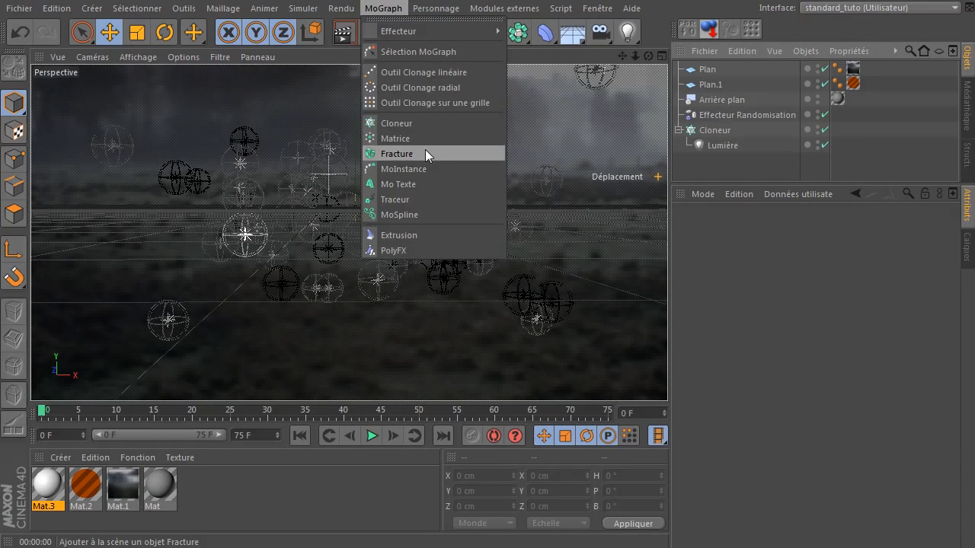
{"action": "left_click", "coordinate": [426, 183]}
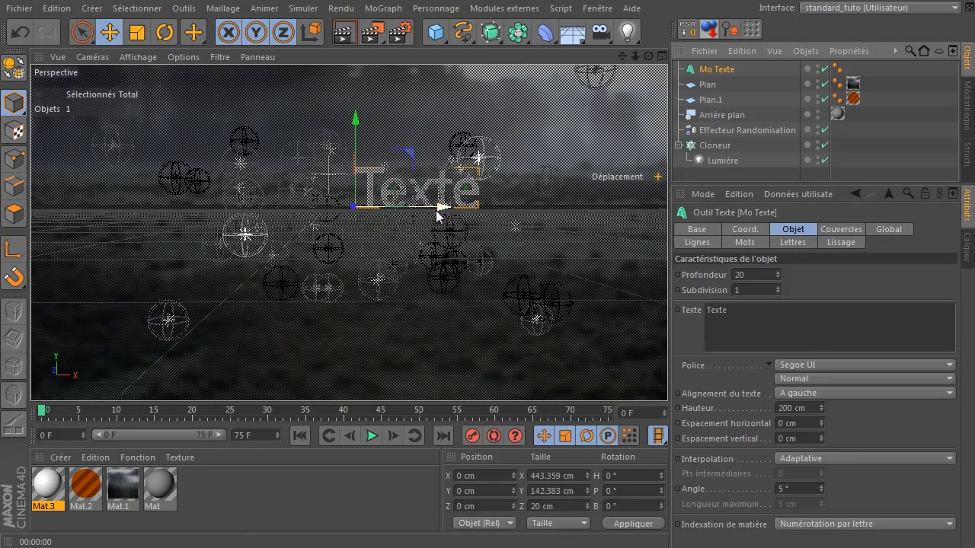
Step: Set the text object's font to Opificio, its content to "Cinema 4D" and its depth to 5
{"action": "left_click", "coordinate": [831, 364]}
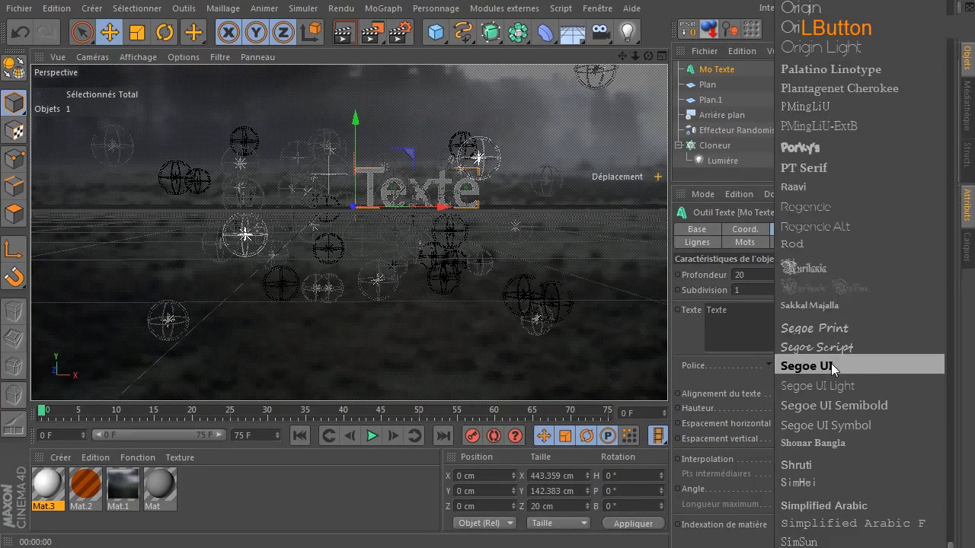
{"action": "scroll", "coordinate": [830, 76], "scroll_direction": "up", "scroll_amount": 3}
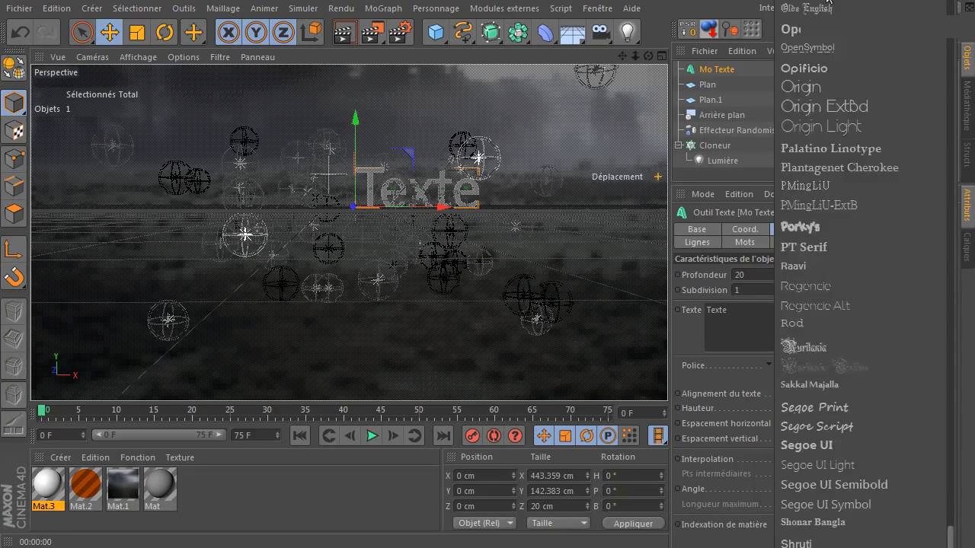
{"action": "left_click", "coordinate": [840, 127]}
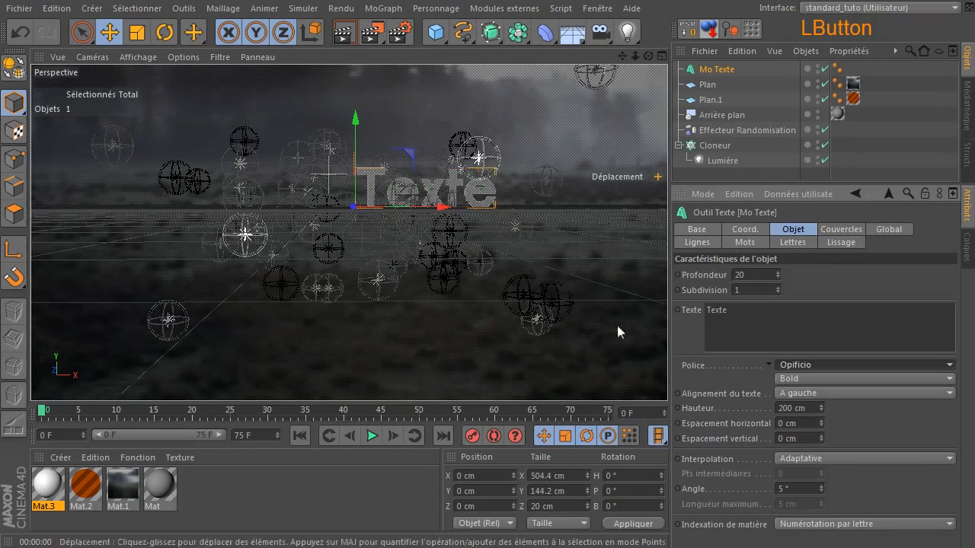
{"action": "key", "text": "shift"}
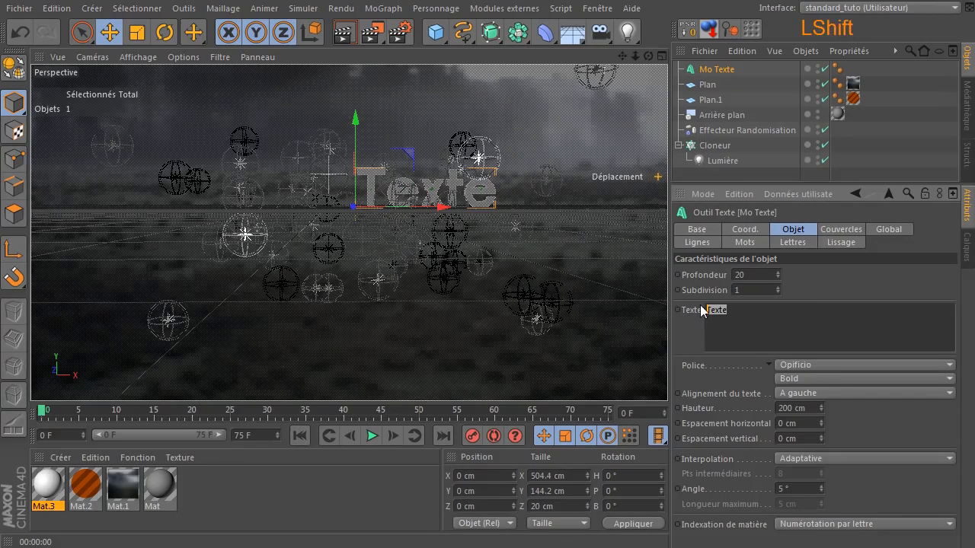
{"action": "type", "text": "Cinema 4D"}
{"action": "left_click", "coordinate": [807, 272]}
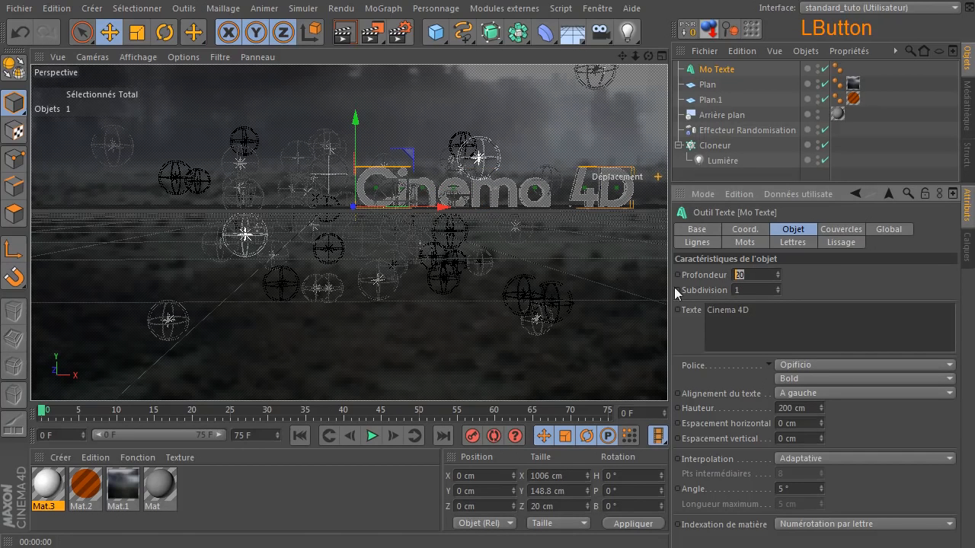
{"action": "type", "text": "5"}
{"action": "key", "text": "Return"}
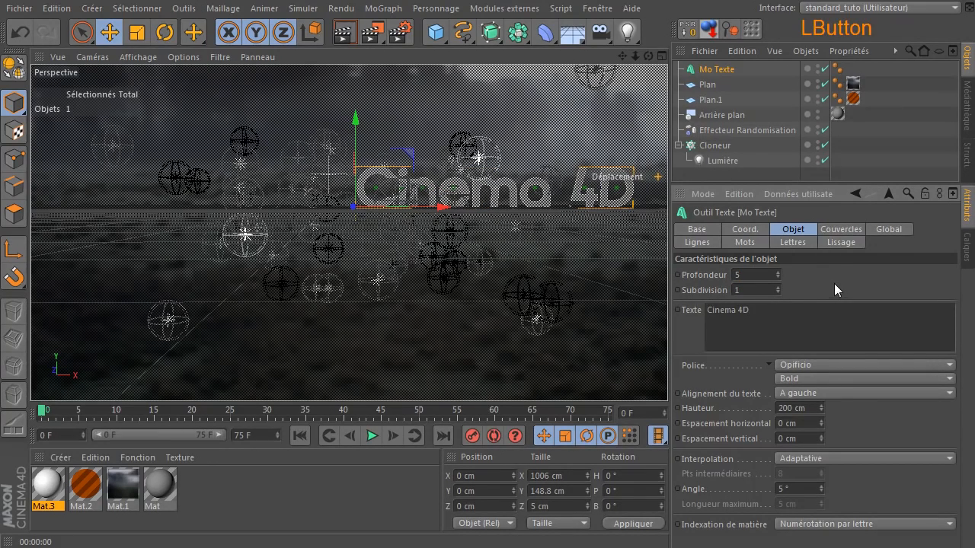
Step: Render the front view to check the text against the bokeh backdrop
{"action": "middle_click", "coordinate": [499, 202]}
{"action": "middle_click", "coordinate": [567, 343]}
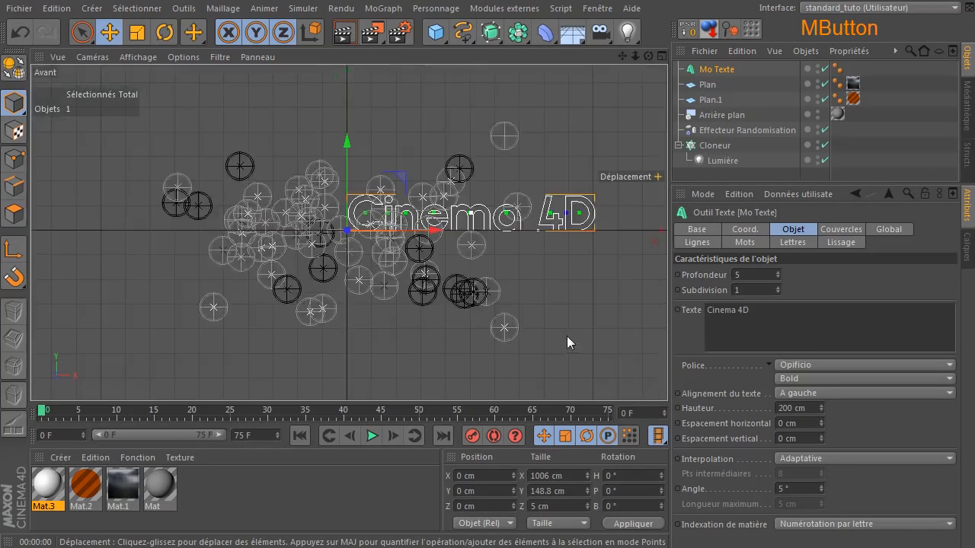
{"action": "left_click", "coordinate": [344, 32]}
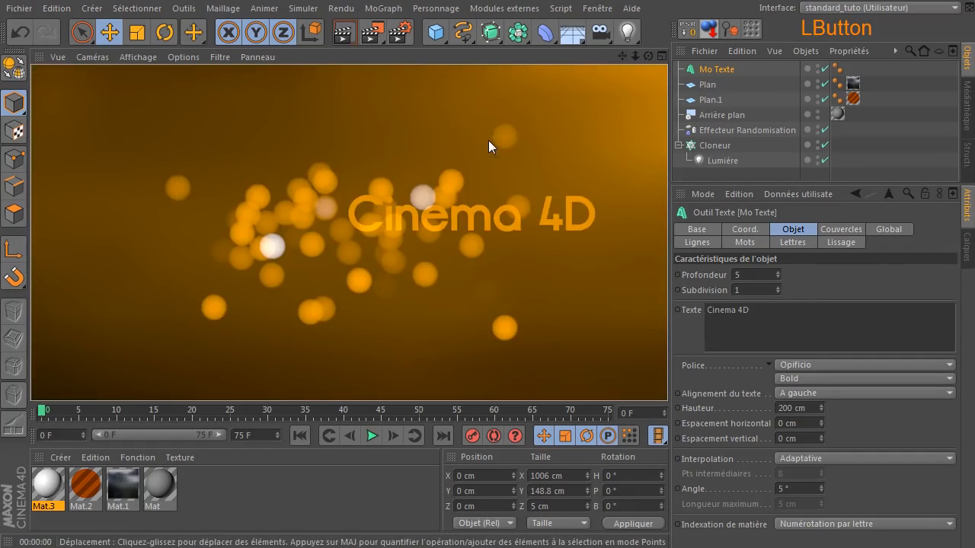
Step: Back in the perspective view, move the text in front of the lights and coloured plane, to about Z -1427 cm
{"action": "left_click", "coordinate": [726, 67]}
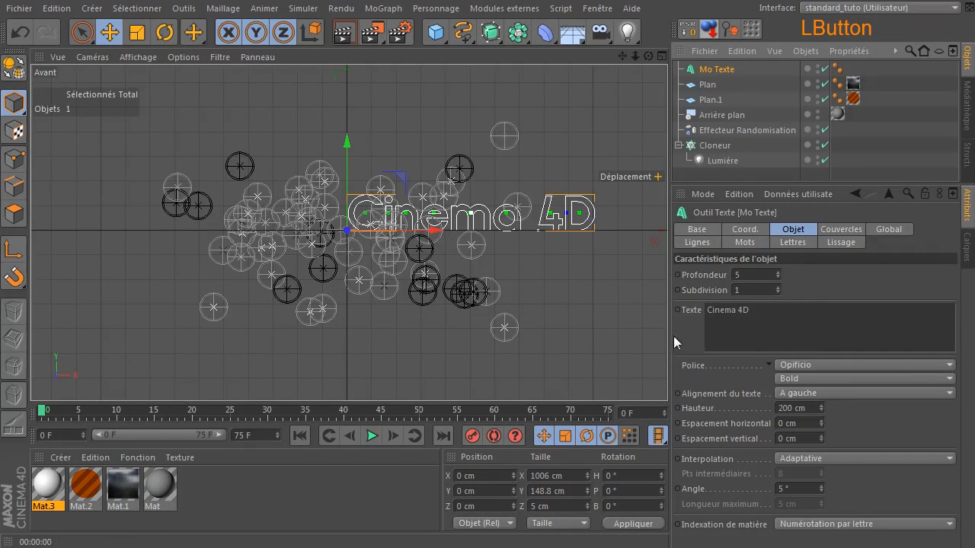
{"action": "middle_click", "coordinate": [456, 257]}
{"action": "middle_click", "coordinate": [220, 192]}
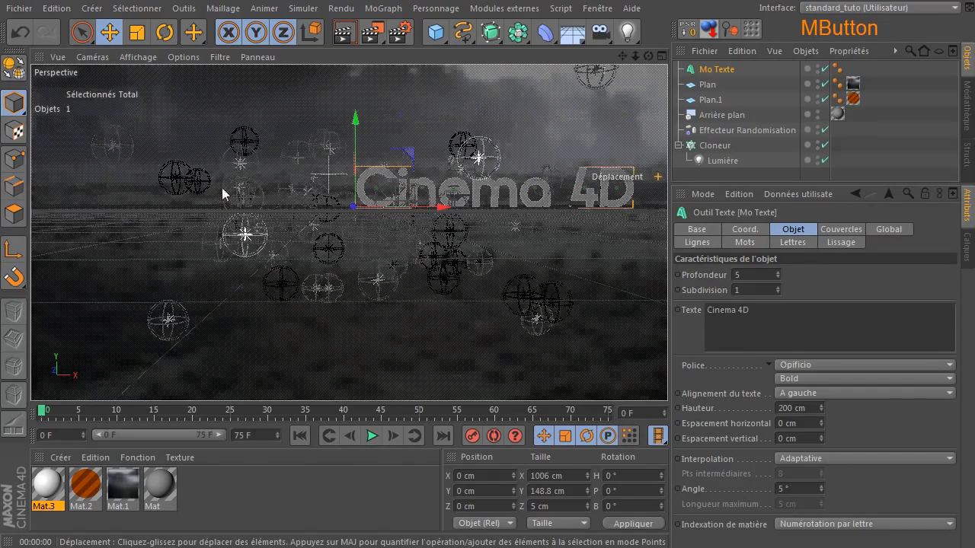
{"action": "left_click_drag", "start_coordinate": [635, 58], "coordinate": [611, 90]}
{"action": "left_click_drag", "start_coordinate": [424, 230], "coordinate": [354, 236]}
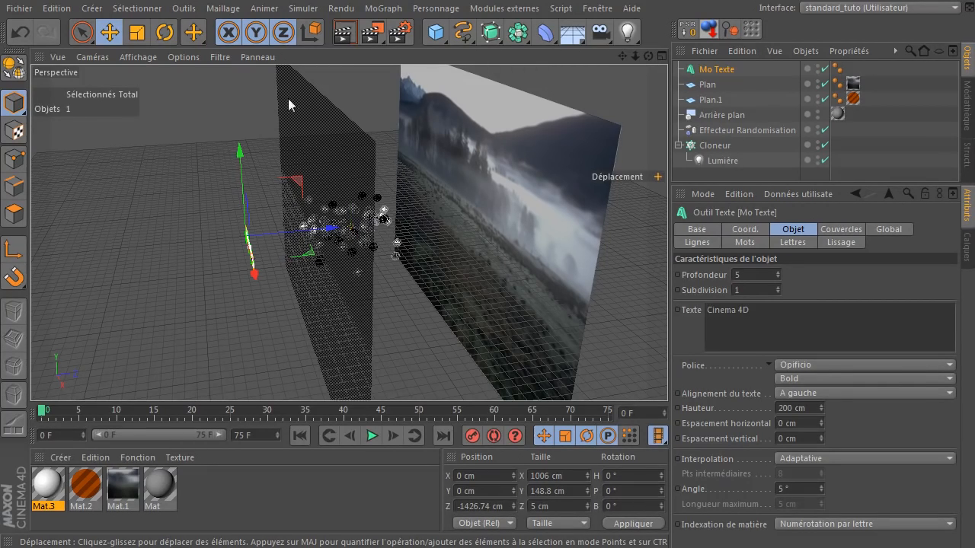
Step: In the front view, move the text to about X -1166, Y -495 cm, apply Mat.3 to it and render
{"action": "middle_click", "coordinate": [545, 145]}
{"action": "middle_click", "coordinate": [615, 213]}
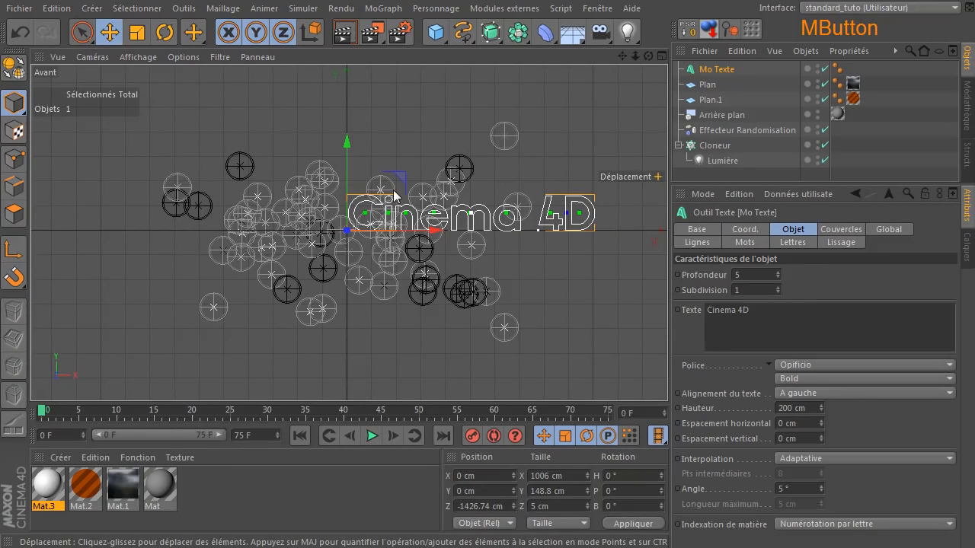
{"action": "left_click_drag", "start_coordinate": [395, 196], "coordinate": [115, 306]}
{"action": "left_click_drag", "start_coordinate": [51, 485], "coordinate": [724, 70]}
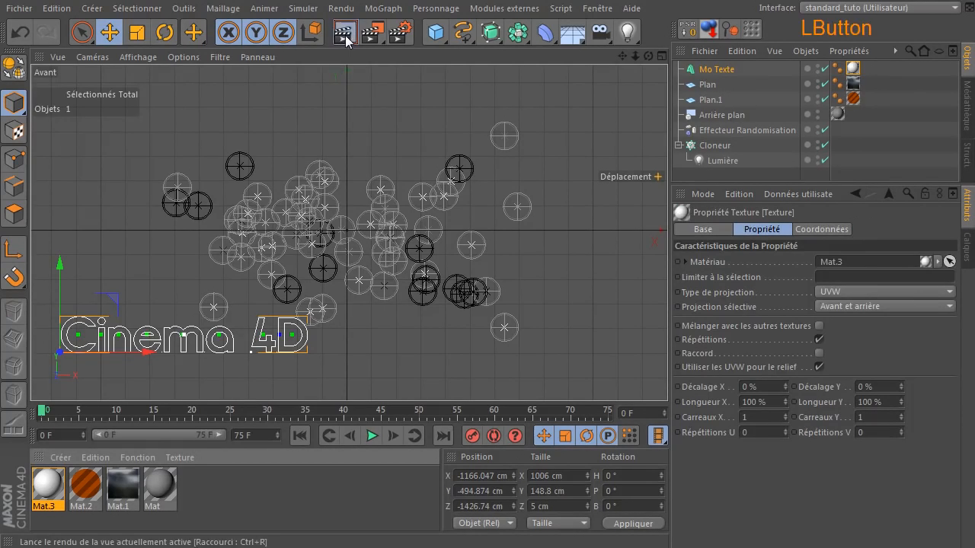
{"action": "left_click", "coordinate": [346, 36]}
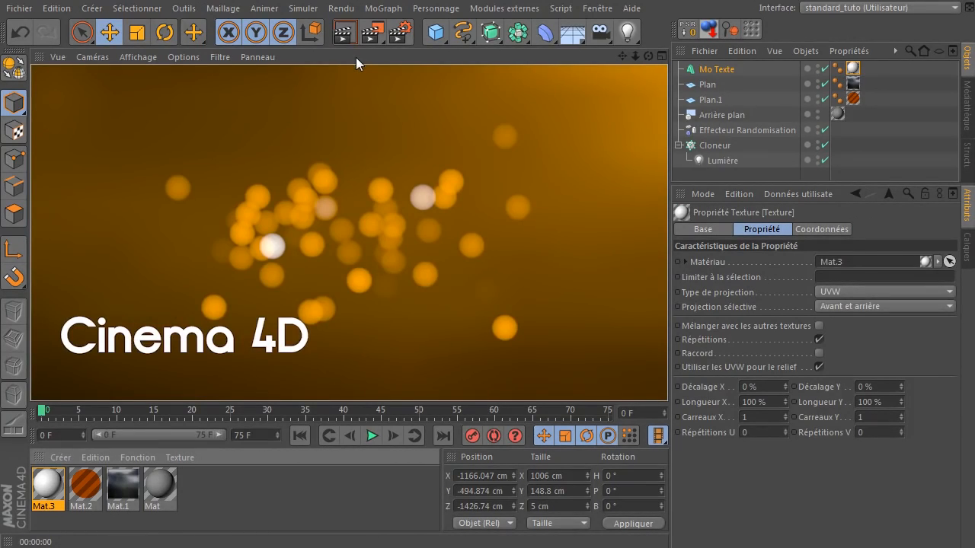
Step: Scale up the cloned light, enlarge the cloner's grid to about 1674 x 704 x 1358 cm, and render the front view
{"action": "left_click", "coordinate": [717, 162]}
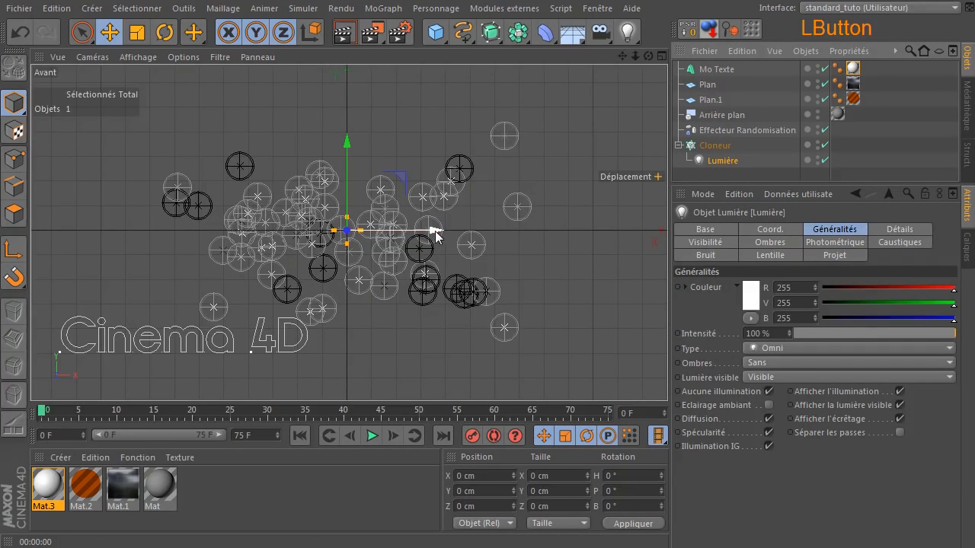
{"action": "left_click", "coordinate": [138, 34]}
{"action": "left_click_drag", "start_coordinate": [261, 117], "coordinate": [390, 72]}
{"action": "left_click", "coordinate": [720, 145]}
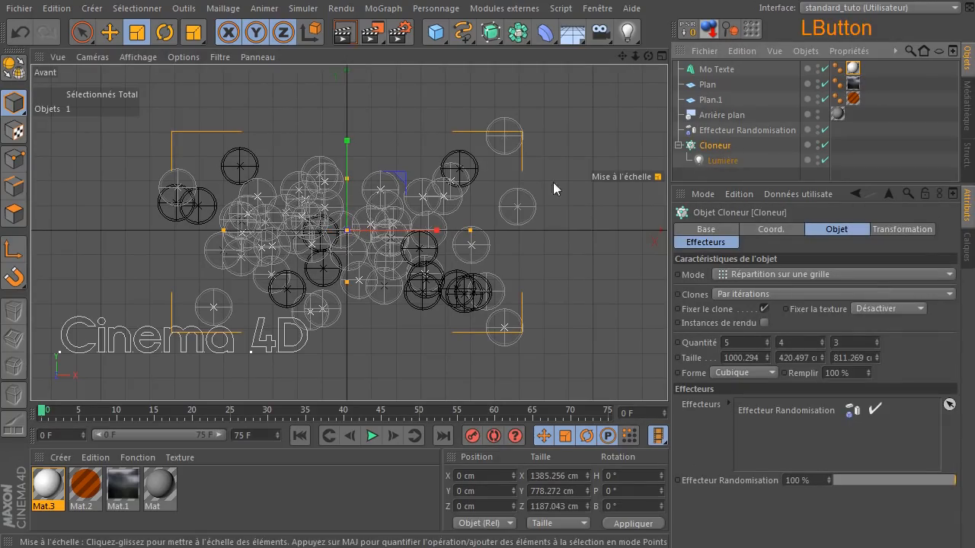
{"action": "left_click_drag", "start_coordinate": [497, 174], "coordinate": [668, 94]}
{"action": "left_click", "coordinate": [345, 32]}
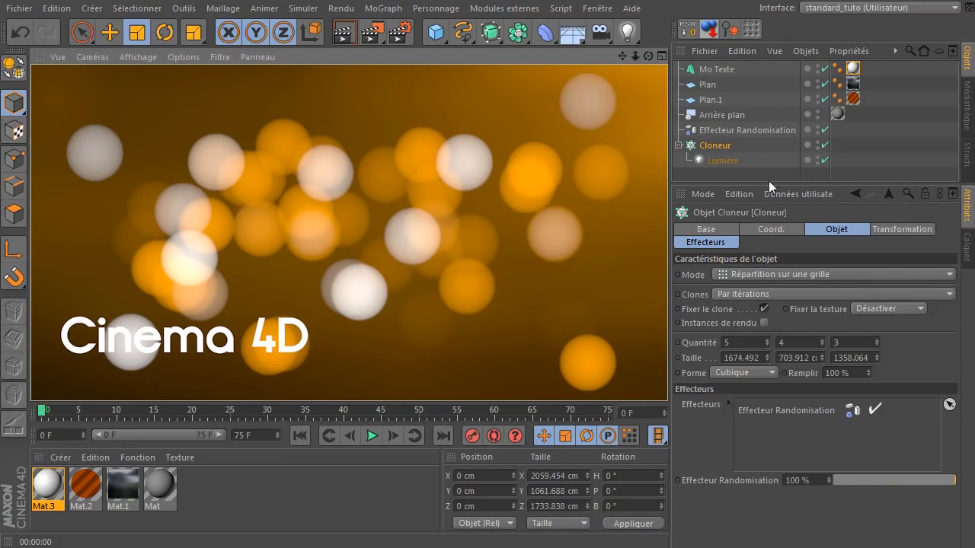
Step: Scale the "Cinema 4D" text down to a height of about 193 cm and move it to about X -1021, Y -303 cm
{"action": "left_click", "coordinate": [714, 70]}
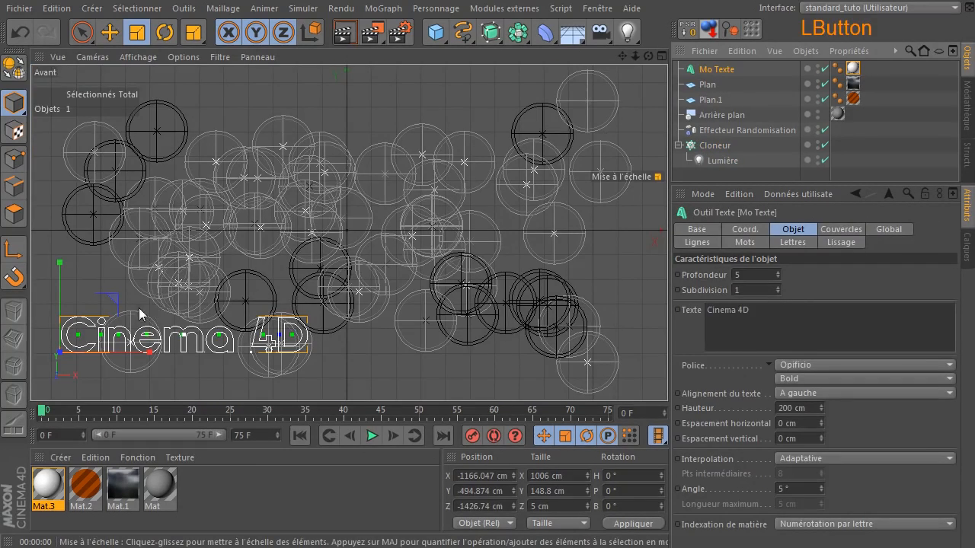
{"action": "mouse_move", "coordinate": [113, 304]}
{"action": "left_mouse_down"}
{"action": "mouse_move", "coordinate": [131, 282]}
{"action": "mouse_move", "coordinate": [113, 285]}
{"action": "left_mouse_up"}
{"action": "left_click", "coordinate": [109, 32]}
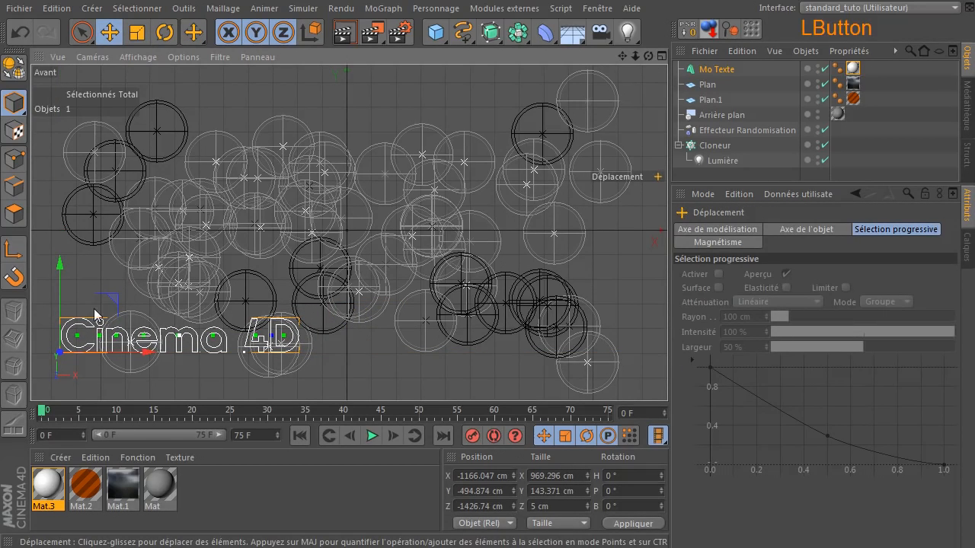
{"action": "left_click", "coordinate": [114, 297]}
{"action": "left_click", "coordinate": [120, 350]}
{"action": "left_click_drag", "start_coordinate": [110, 304], "coordinate": [145, 260]}
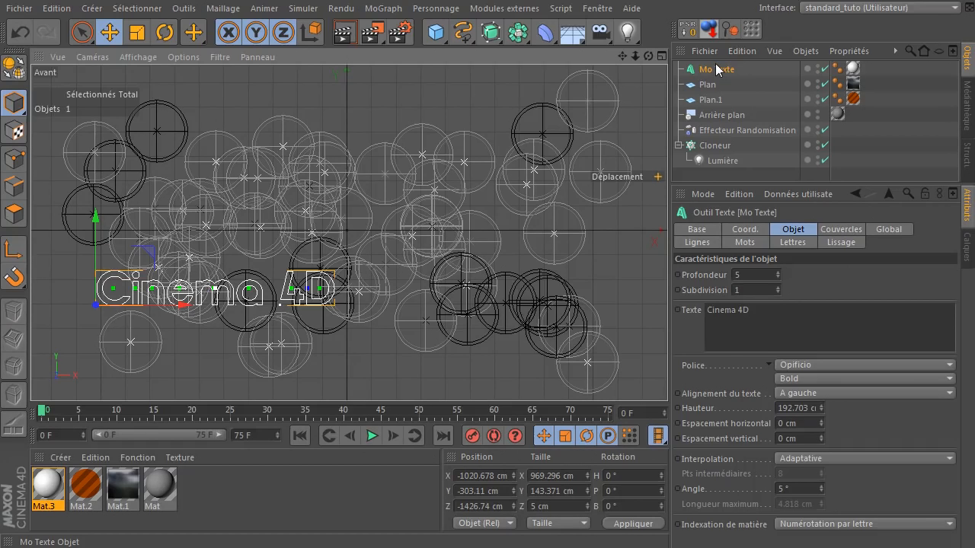
Step: Duplicate the text, move the copy down to about Y -467 cm, and set its height to 100 cm
{"action": "left_click_drag", "start_coordinate": [718, 69], "coordinate": [720, 84], "text": "ctrl"}
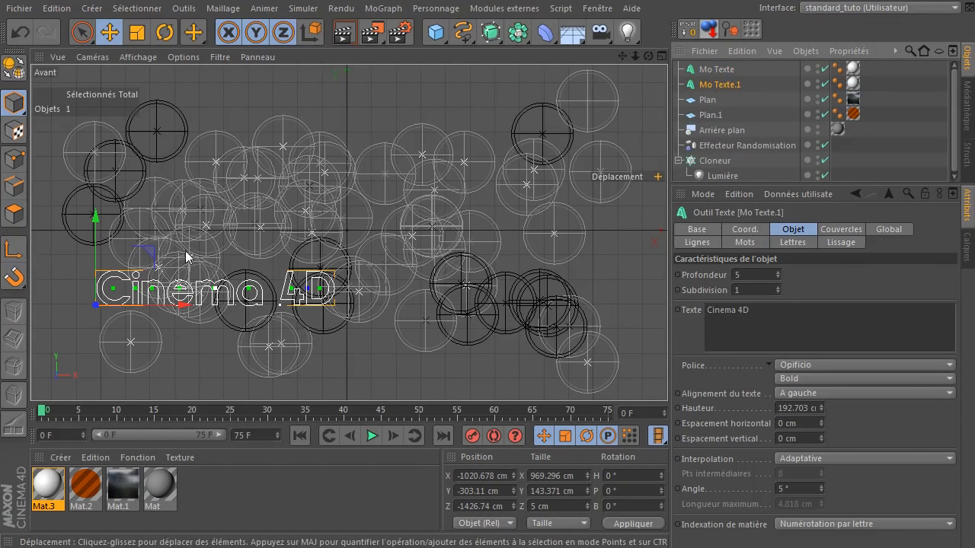
{"action": "left_click_drag", "start_coordinate": [95, 217], "coordinate": [94, 257]}
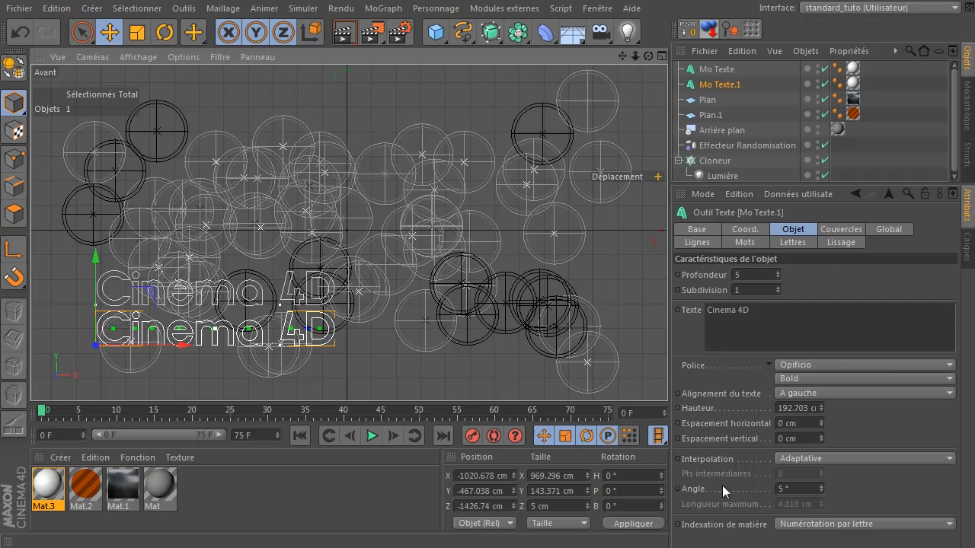
{"action": "left_click", "coordinate": [807, 412]}
{"action": "type", "text": "150"}
{"action": "key", "text": "Return"}
{"action": "left_click", "coordinate": [808, 412]}
{"action": "type", "text": "100"}
{"action": "key", "text": "Return"}
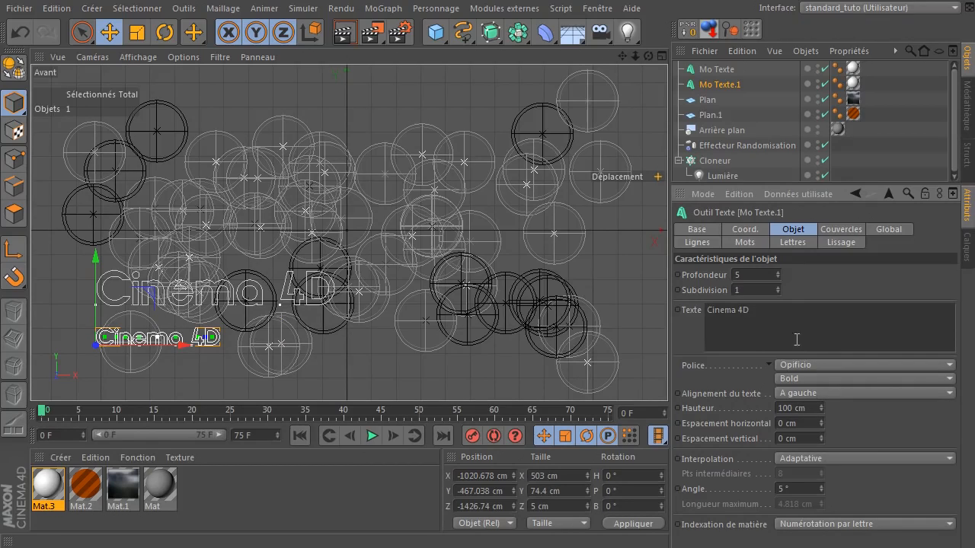
Step: Change the copy's text to "Tutoriels sur Cinema 4D" and move it up closer beneath the title
{"action": "triple_click", "coordinate": [796, 339]}
{"action": "type", "text": "Tutoriels "}
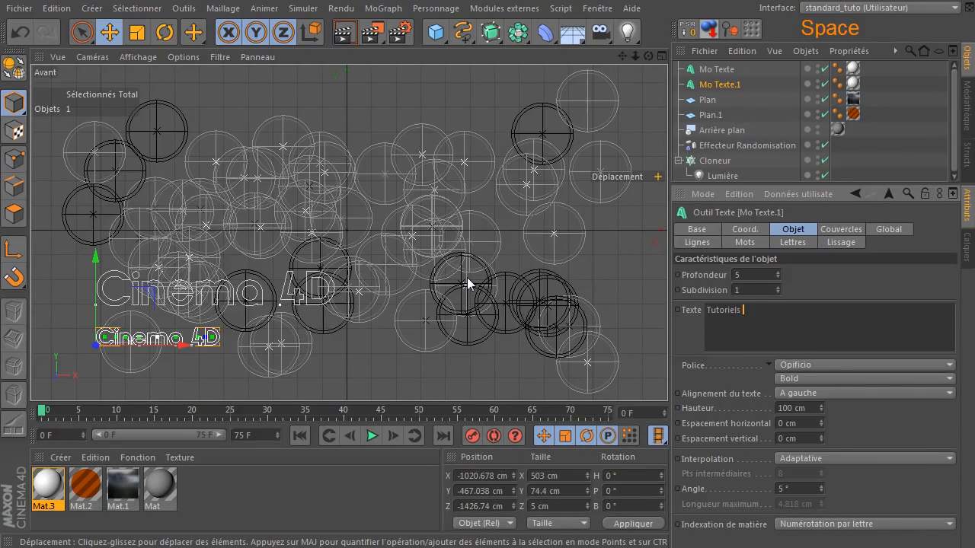
{"action": "type", "text": "sur Ci"}
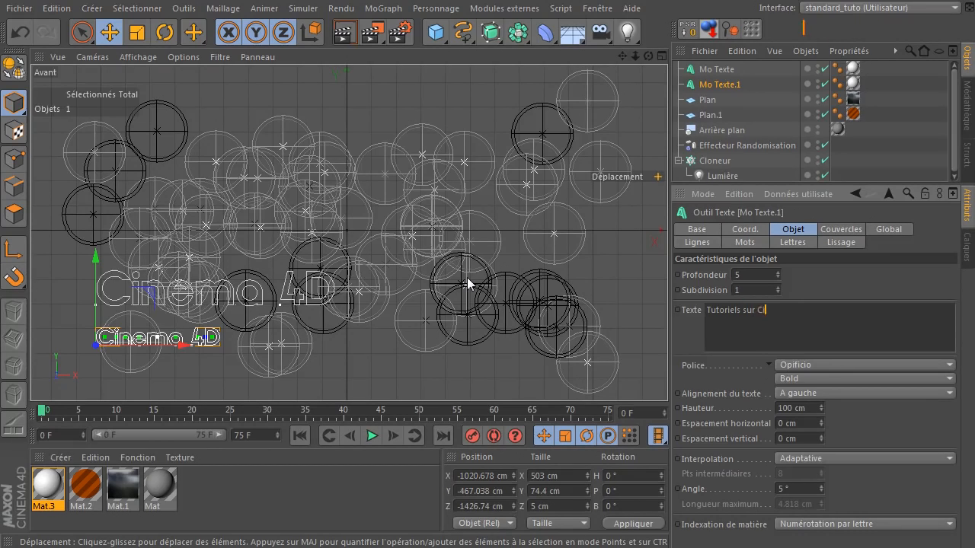
{"action": "type", "text": "nema 4D"}
{"action": "left_click", "coordinate": [823, 274]}
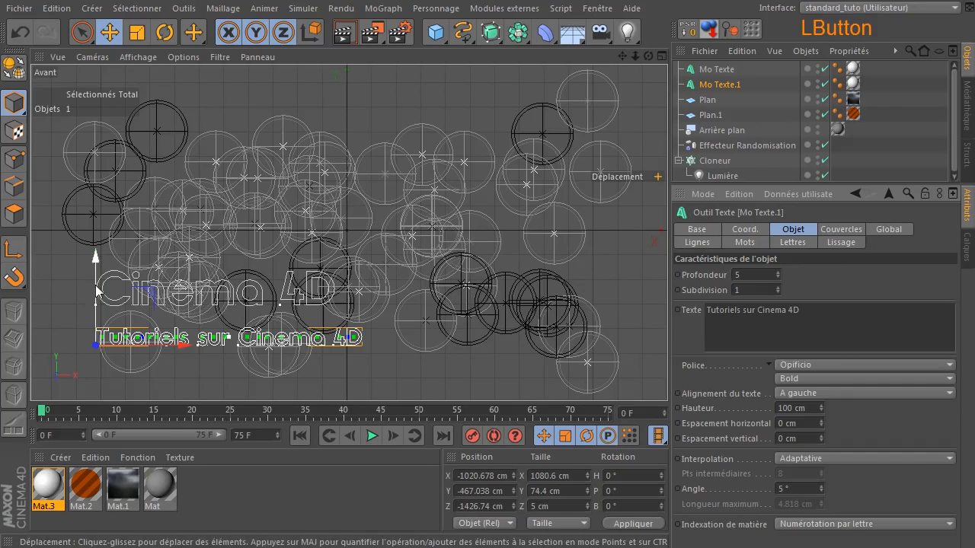
{"action": "left_click_drag", "start_coordinate": [98, 259], "coordinate": [152, 259]}
Step: Select both text objects, move them together to about X -1092, Y -445 cm, and render the front view
{"action": "left_click", "coordinate": [716, 69]}
{"action": "key", "text": "ctrl+z"}
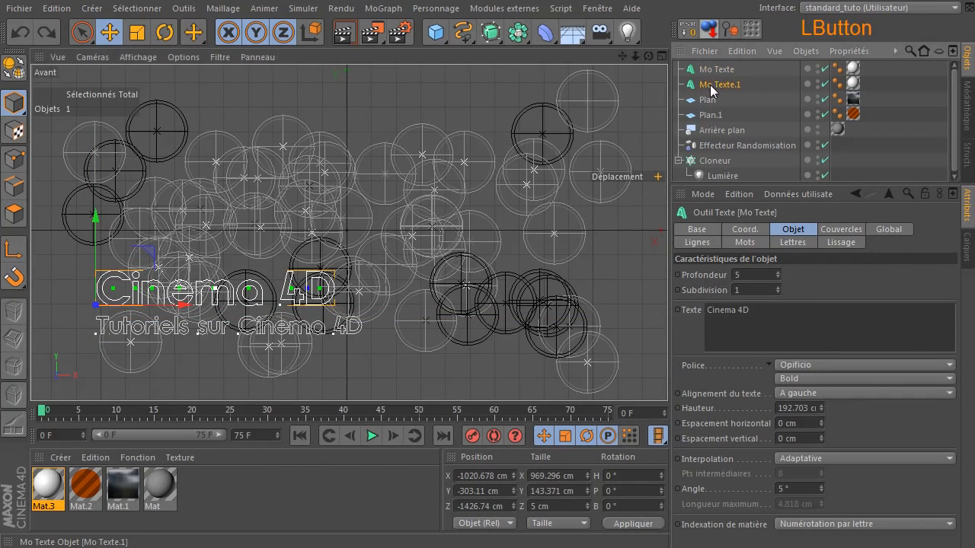
{"action": "left_click", "coordinate": [710, 85], "text": "shift"}
{"action": "left_click_drag", "start_coordinate": [135, 254], "coordinate": [133, 287]}
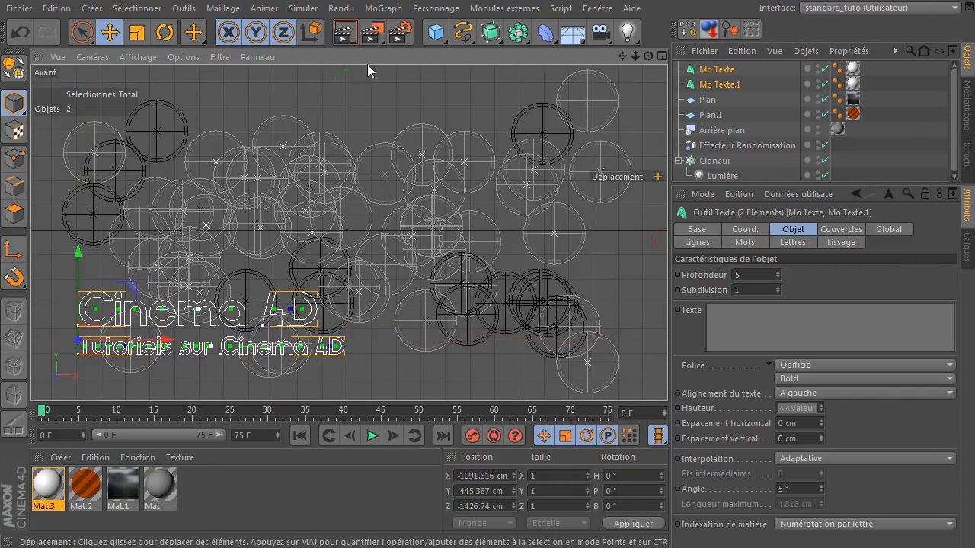
{"action": "left_click", "coordinate": [344, 31]}
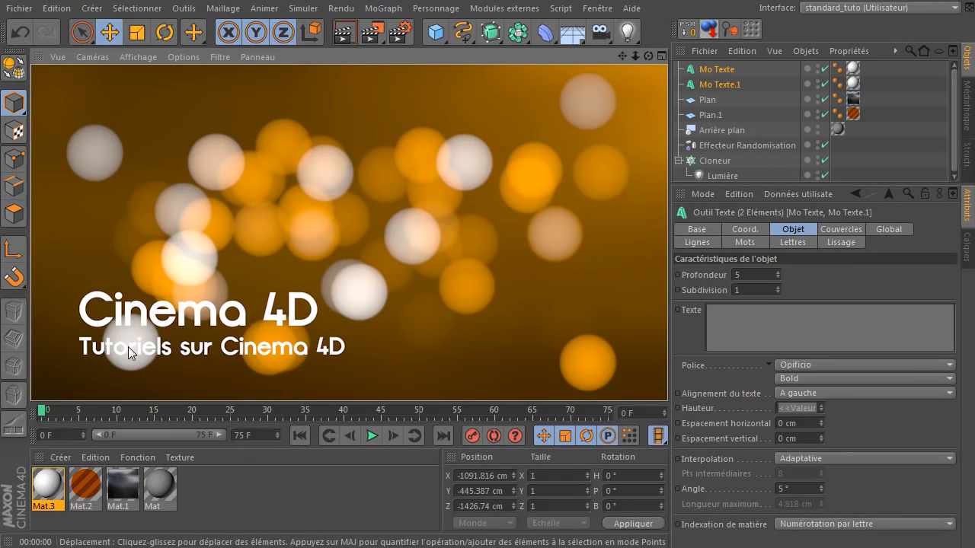
Step: Set the cloned light's colour to pale turquoise RGB 146, 226, 221 and render the front view
{"action": "left_click", "coordinate": [732, 176]}
{"action": "left_click", "coordinate": [758, 292]}
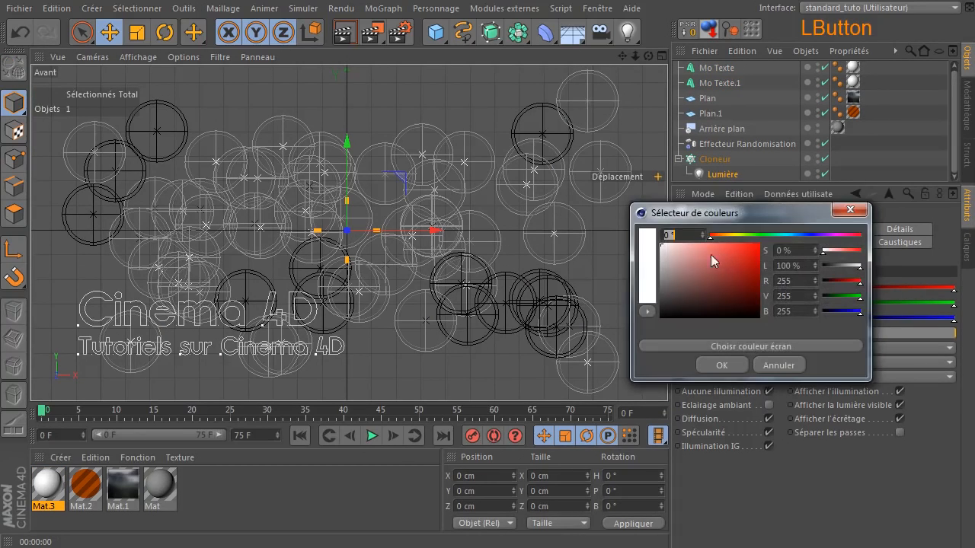
{"action": "left_click", "coordinate": [785, 236]}
{"action": "left_click_drag", "start_coordinate": [718, 253], "coordinate": [695, 251]}
{"action": "left_click", "coordinate": [713, 366]}
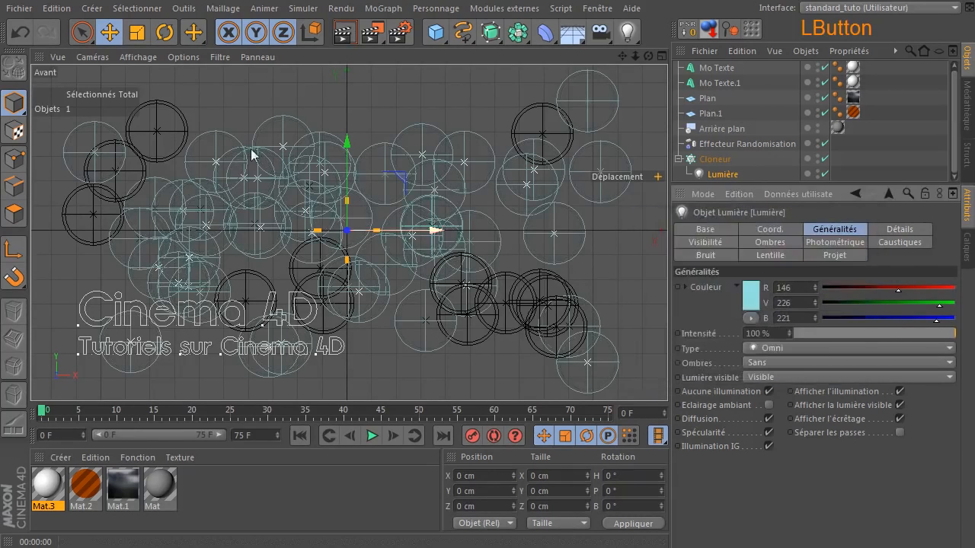
{"action": "left_click", "coordinate": [345, 32]}
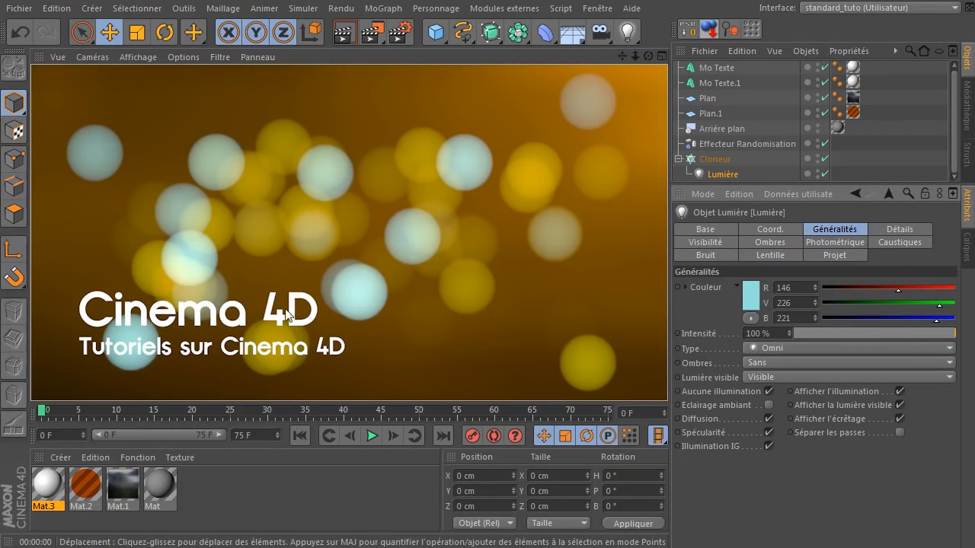
Step: Set the cloned light's colour to pale blue RGB 166, 213, 234 and render the front view
{"action": "left_click", "coordinate": [758, 289]}
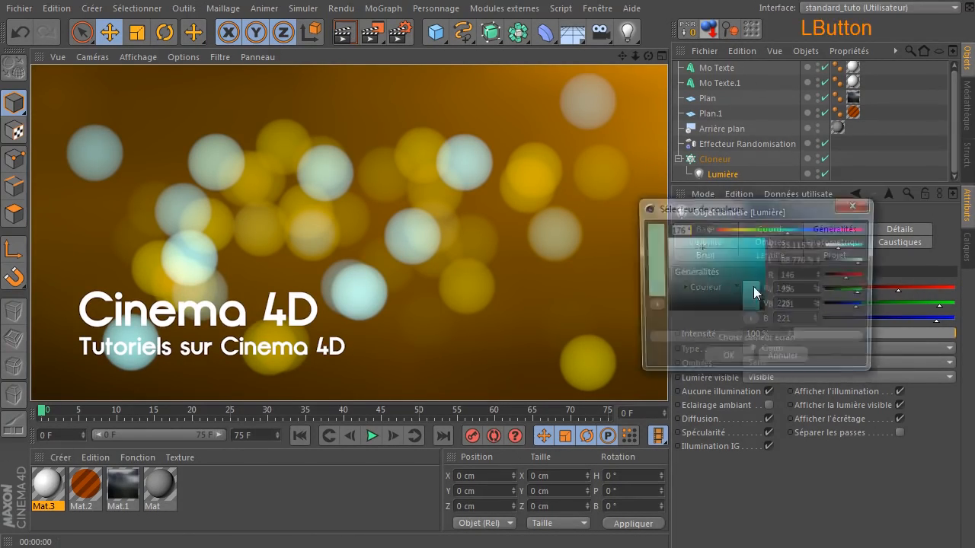
{"action": "mouse_move", "coordinate": [717, 253]}
{"action": "left_mouse_down"}
{"action": "mouse_move", "coordinate": [720, 238]}
{"action": "mouse_move", "coordinate": [738, 254]}
{"action": "mouse_move", "coordinate": [723, 249]}
{"action": "left_mouse_up"}
{"action": "left_click_drag", "start_coordinate": [785, 232], "coordinate": [796, 230]}
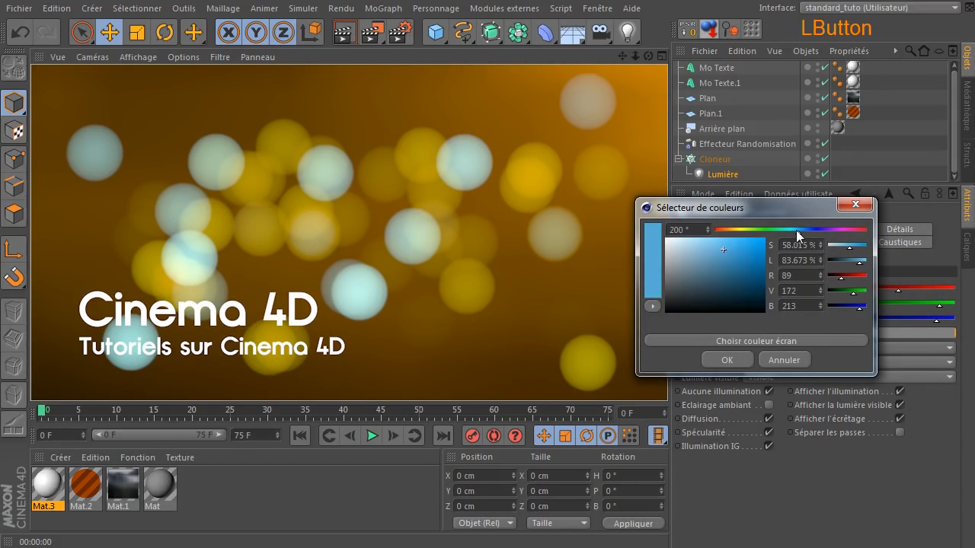
{"action": "left_click_drag", "start_coordinate": [714, 248], "coordinate": [694, 244]}
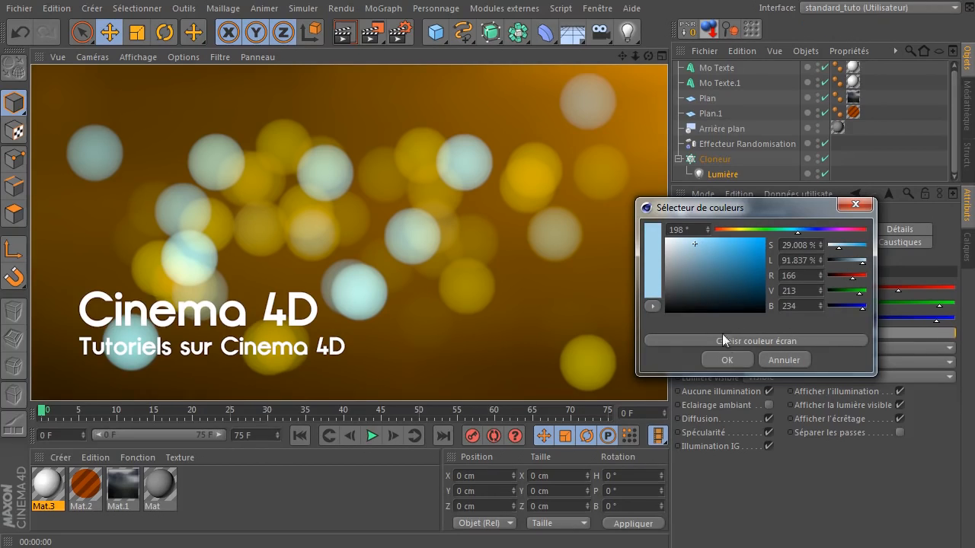
{"action": "left_click", "coordinate": [726, 360]}
{"action": "left_click", "coordinate": [343, 35]}
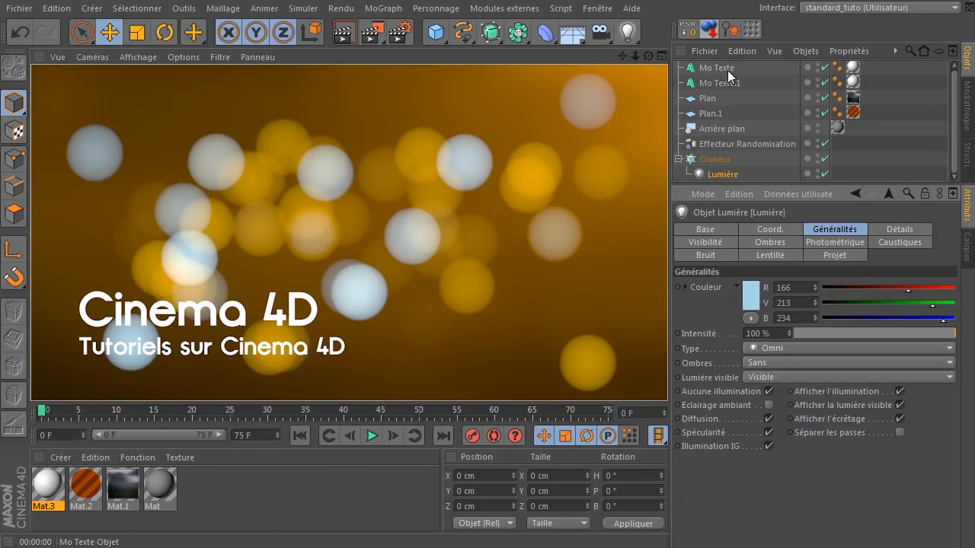
Step: Review the cloned light's visibility settings, select the Arrière plan object, and render the front view
{"action": "left_click_drag", "start_coordinate": [672, 82], "coordinate": [647, 145]}
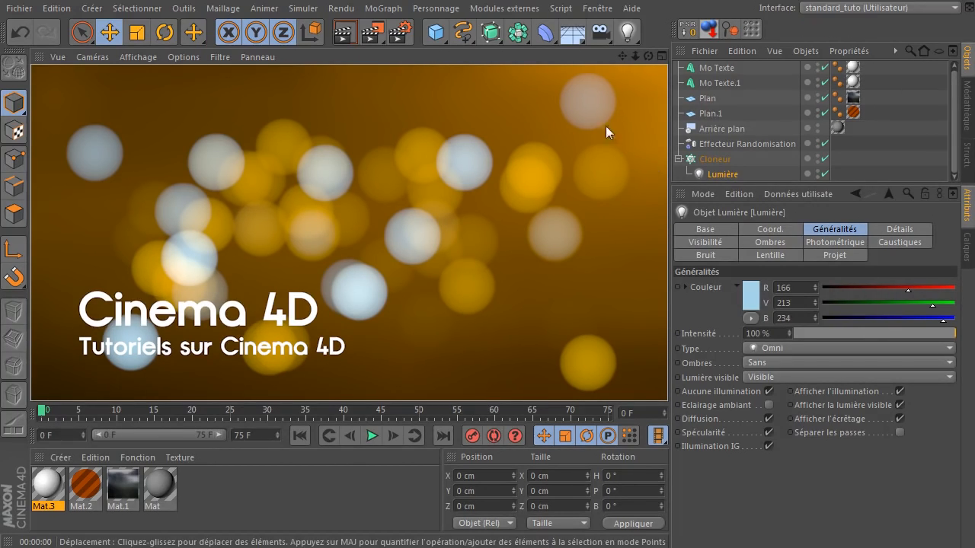
{"action": "left_click", "coordinate": [723, 172]}
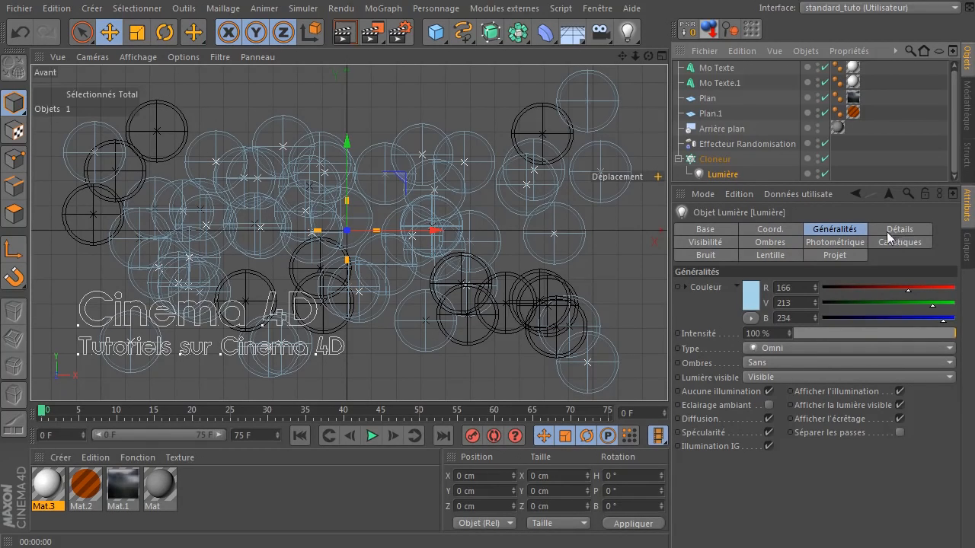
{"action": "left_click", "coordinate": [710, 244]}
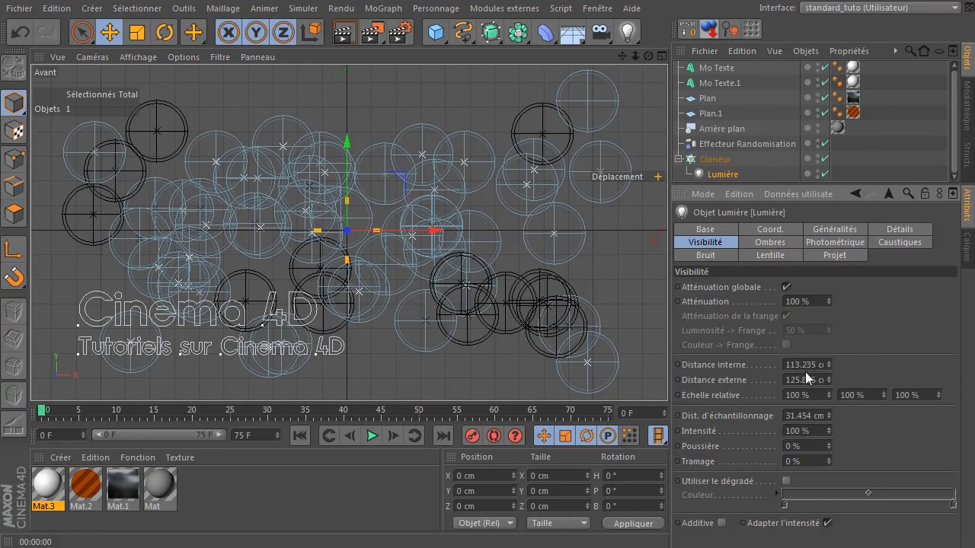
{"action": "left_click", "coordinate": [734, 128]}
{"action": "left_click", "coordinate": [361, 38]}
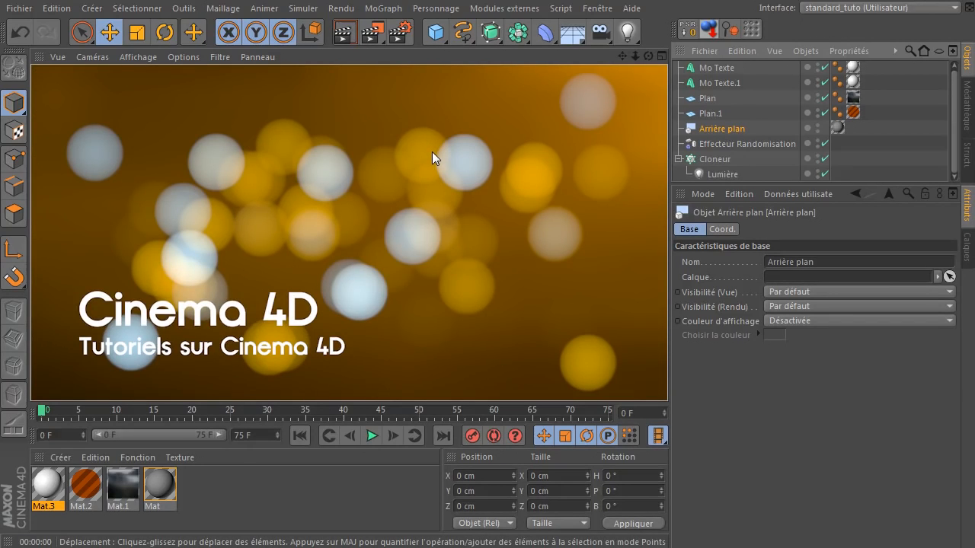
Step: Test-render the front view with the Arrière plan object hidden in view and render, and restore its visibility
{"action": "left_click", "coordinate": [818, 126]}
{"action": "left_click", "coordinate": [818, 133]}
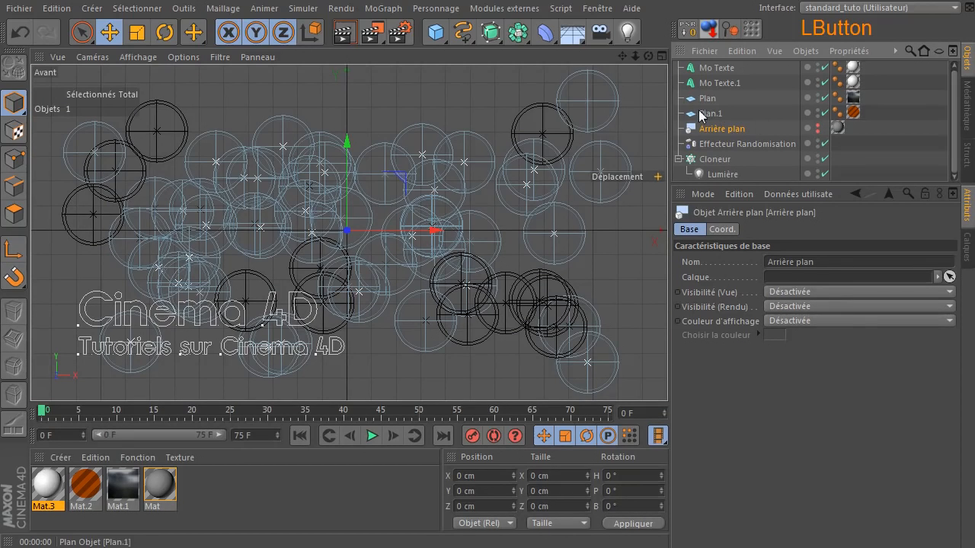
{"action": "left_click", "coordinate": [345, 32]}
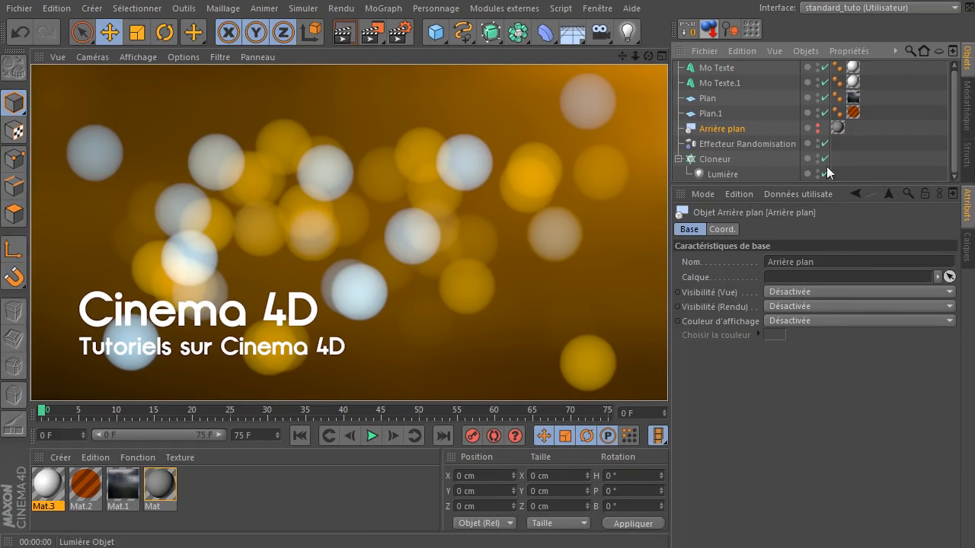
{"action": "left_click", "coordinate": [819, 125]}
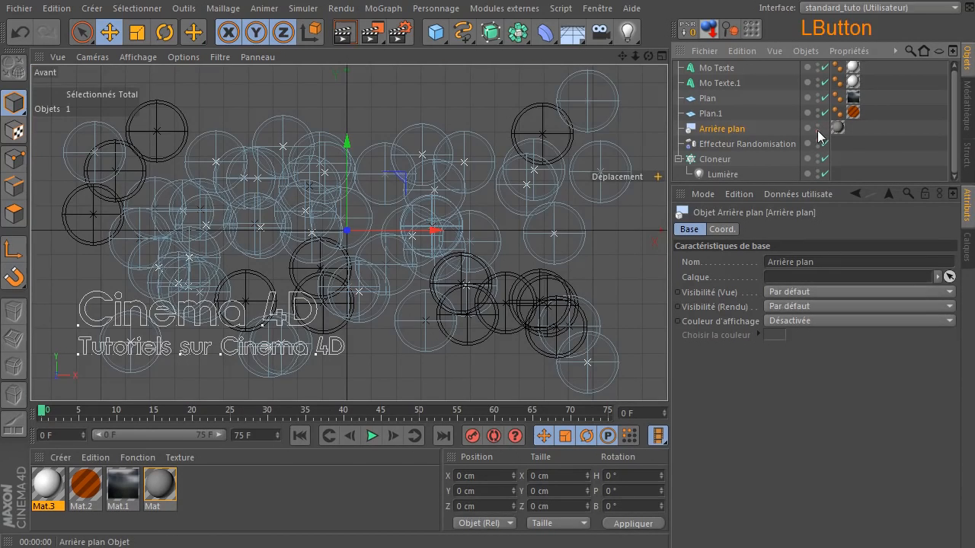
Step: Test-render the front view with the textured Plan object disabled, and re-enable it
{"action": "left_click", "coordinate": [824, 98]}
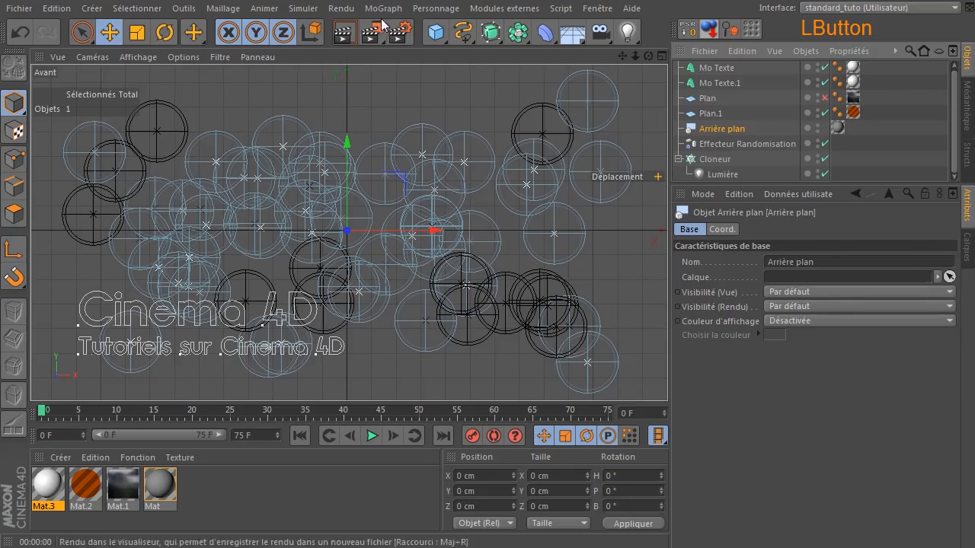
{"action": "left_click", "coordinate": [347, 30]}
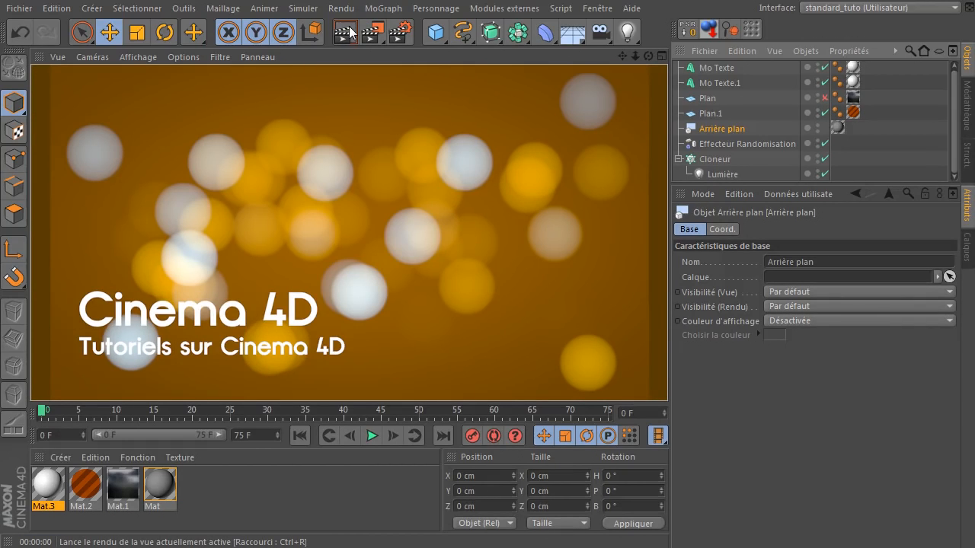
{"action": "left_click", "coordinate": [824, 98]}
{"action": "left_click_drag", "start_coordinate": [838, 121], "coordinate": [837, 127]}
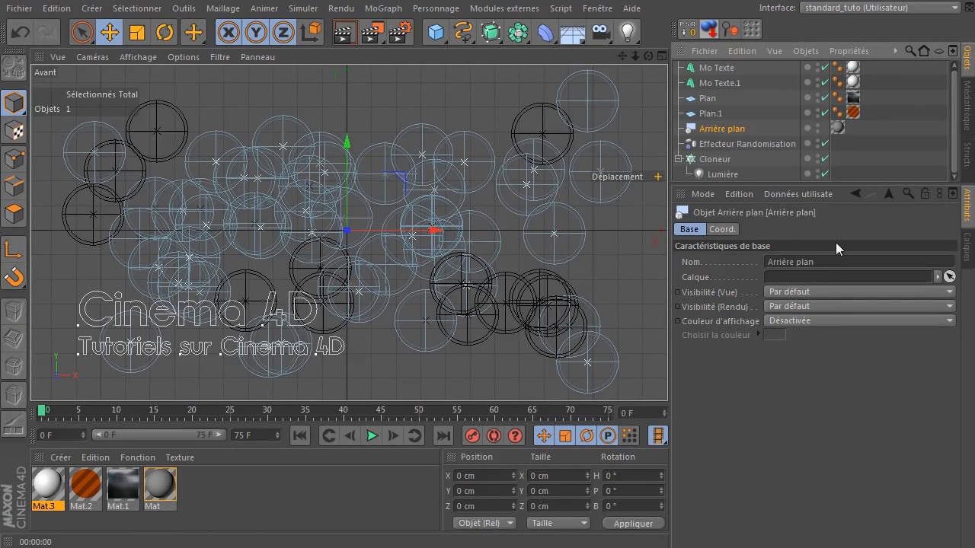
Step: Inspect the settings of the Plan.1 plane and the random effector, rendering the front view after each
{"action": "left_click", "coordinate": [706, 114]}
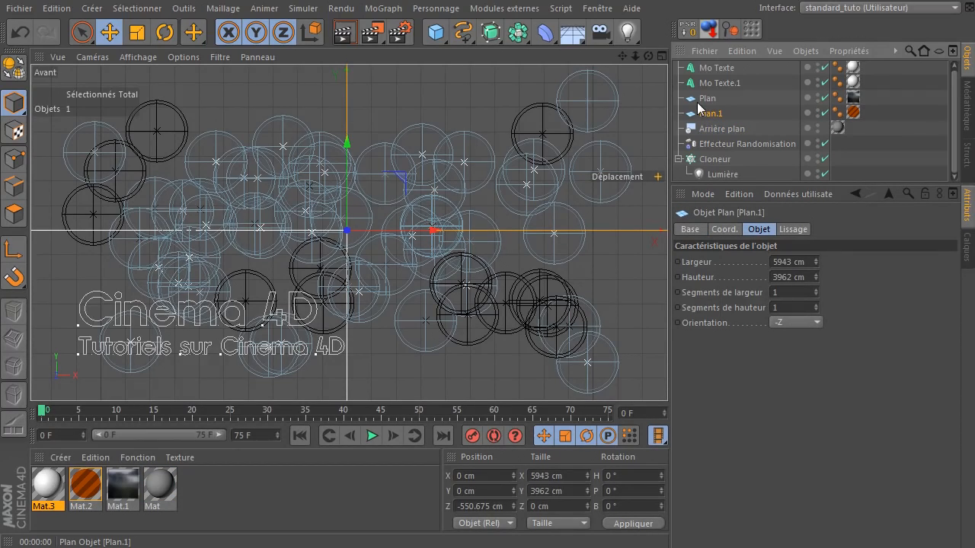
{"action": "left_click", "coordinate": [344, 32]}
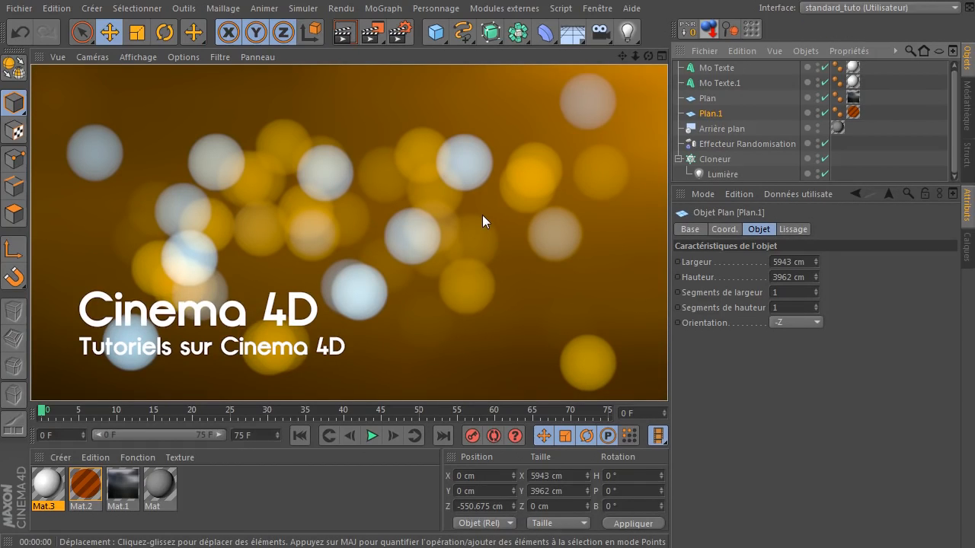
{"action": "left_click", "coordinate": [744, 145]}
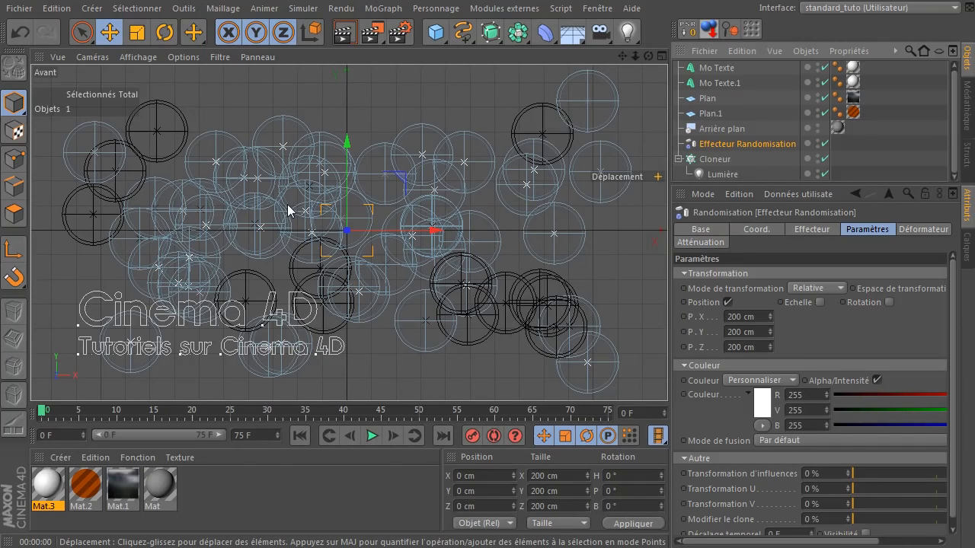
{"action": "left_click", "coordinate": [344, 32]}
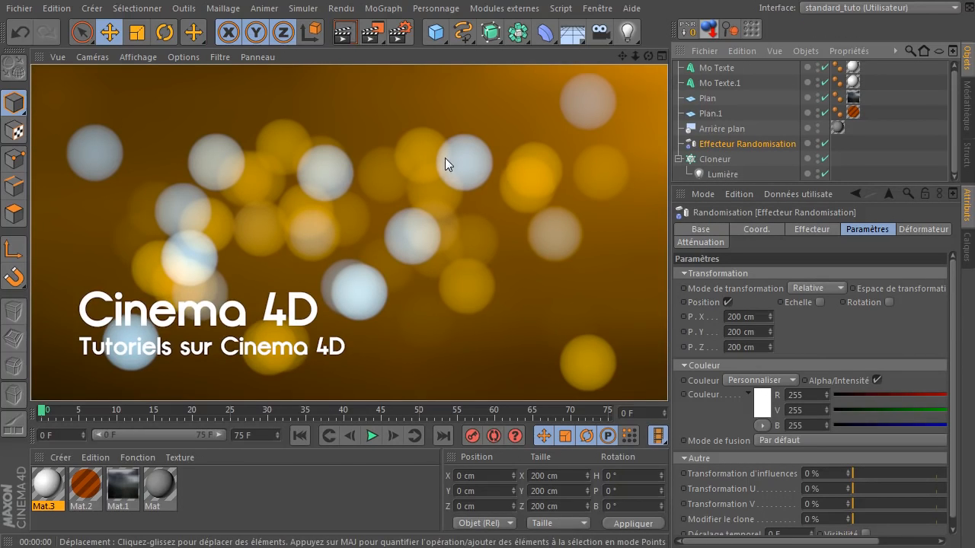
Step: Try the random effector's colour mode Activer in a front-view render, and switch the mode back to Personnaliser
{"action": "left_click", "coordinate": [786, 379]}
{"action": "left_click", "coordinate": [783, 411]}
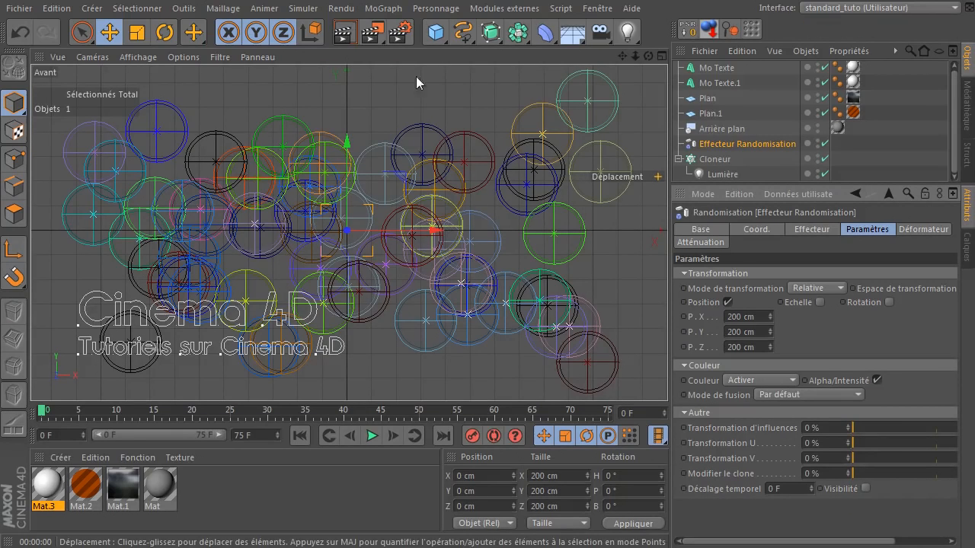
{"action": "left_click", "coordinate": [345, 32]}
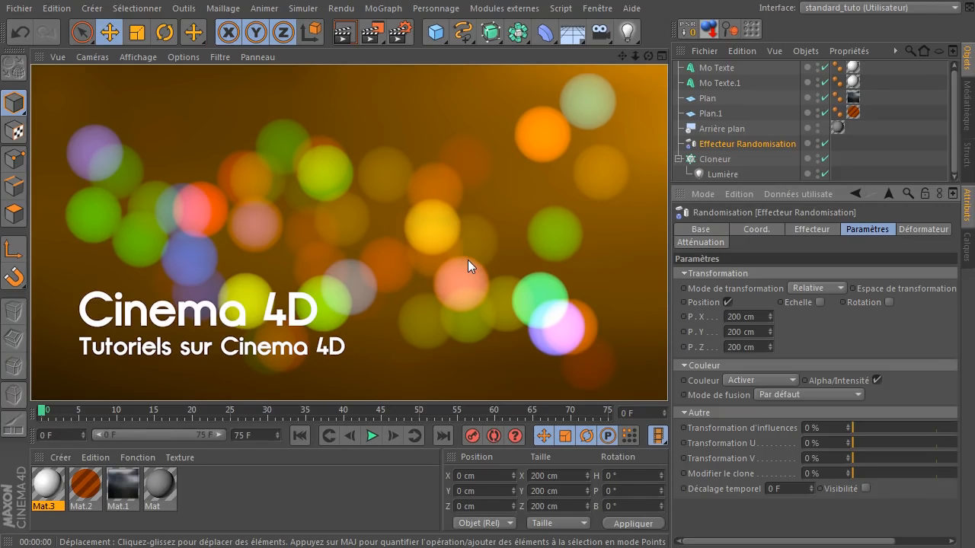
{"action": "left_click", "coordinate": [749, 380]}
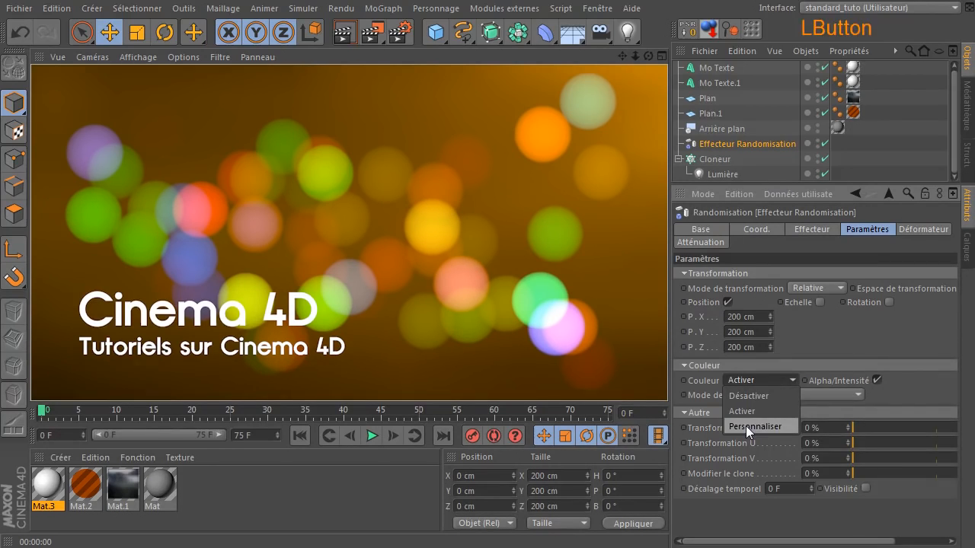
{"action": "left_click", "coordinate": [745, 426]}
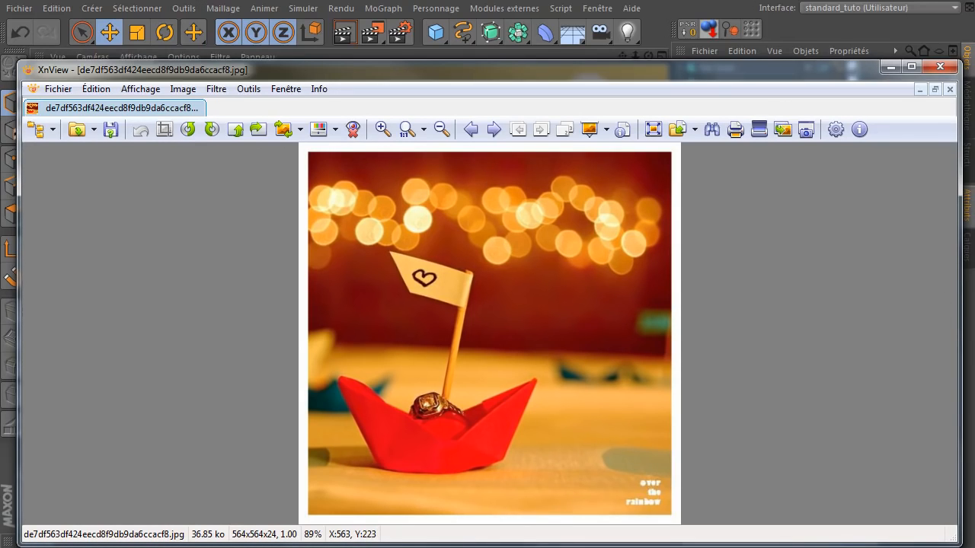
Step: Look through the three bokeh reference photos in XnView, close each one, and show the cloned light's general settings in Cinema 4D
{"action": "left_click", "coordinate": [939, 66]}
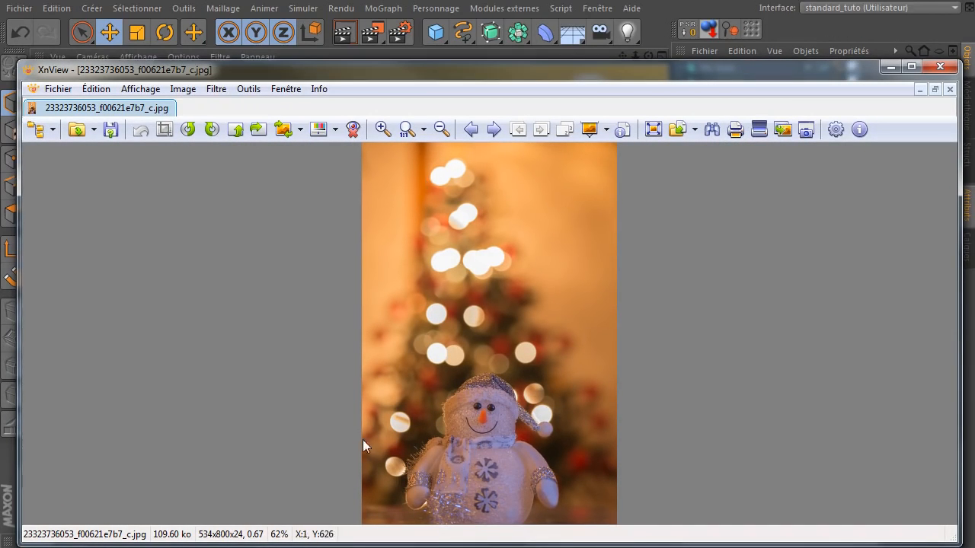
{"action": "left_click", "coordinate": [940, 67]}
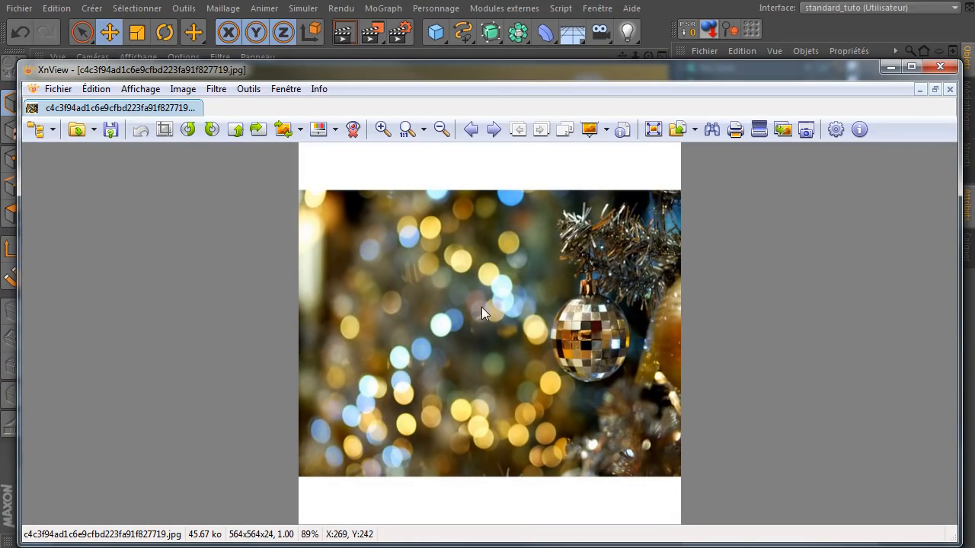
{"action": "left_click", "coordinate": [940, 67]}
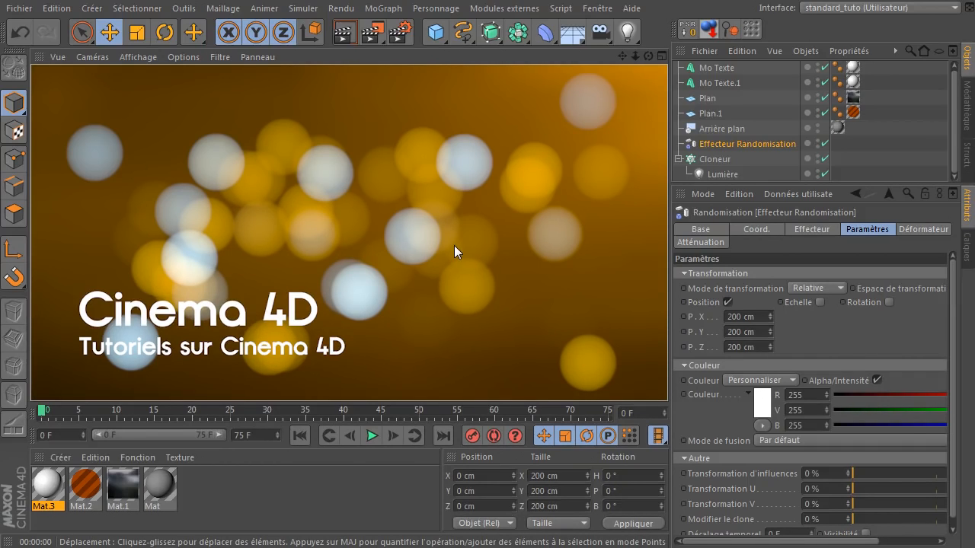
{"action": "left_click", "coordinate": [697, 174]}
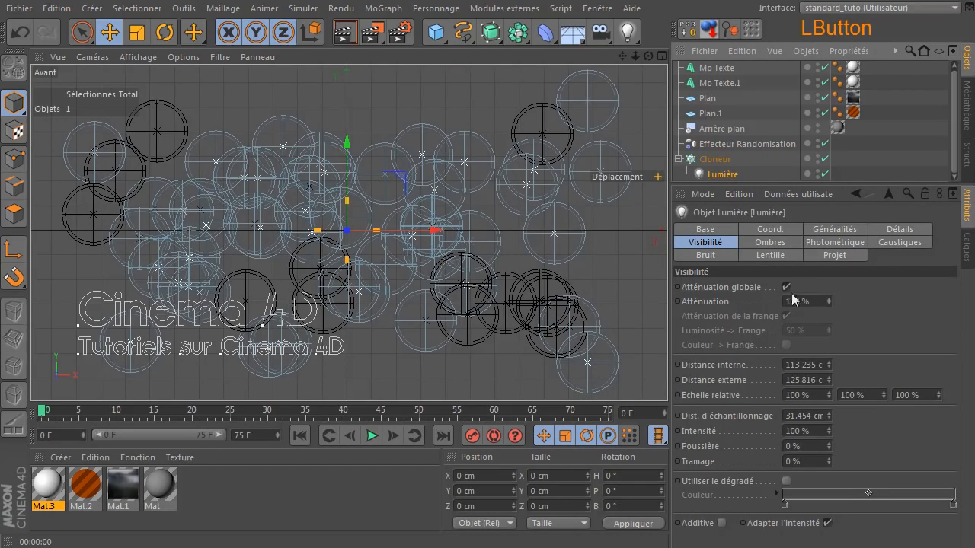
{"action": "left_click", "coordinate": [830, 229]}
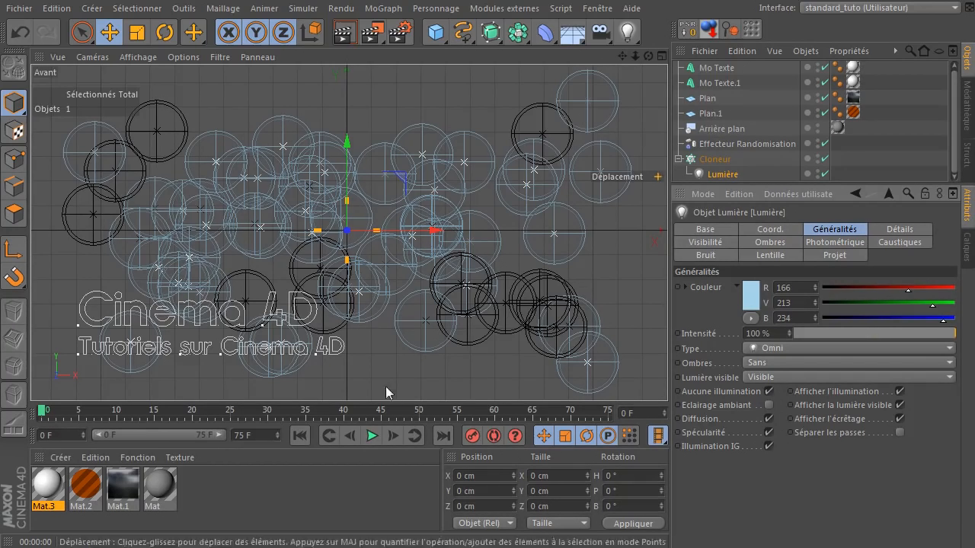
Step: Set the blur offset of Mat.1's colour texture to 50% and render the front view
{"action": "left_click", "coordinate": [123, 483]}
{"action": "double_click", "coordinate": [124, 483]}
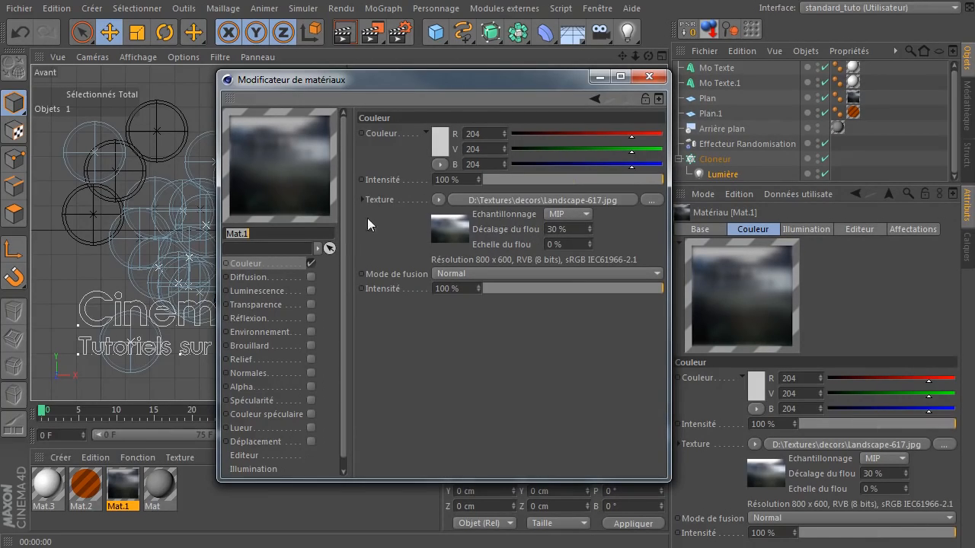
{"action": "double_click", "coordinate": [565, 229]}
{"action": "type", "text": "50"}
{"action": "left_click", "coordinate": [545, 412]}
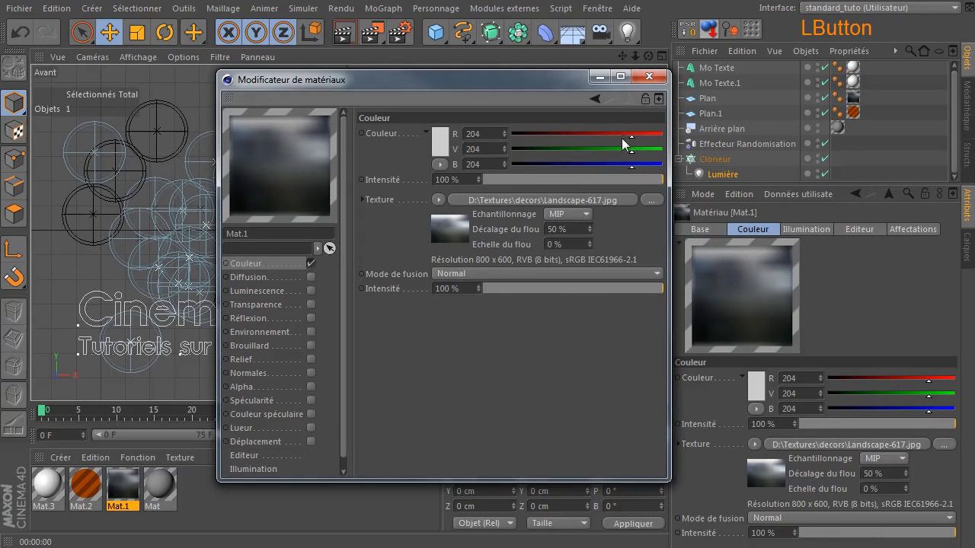
{"action": "left_click", "coordinate": [650, 76]}
{"action": "left_click", "coordinate": [344, 32]}
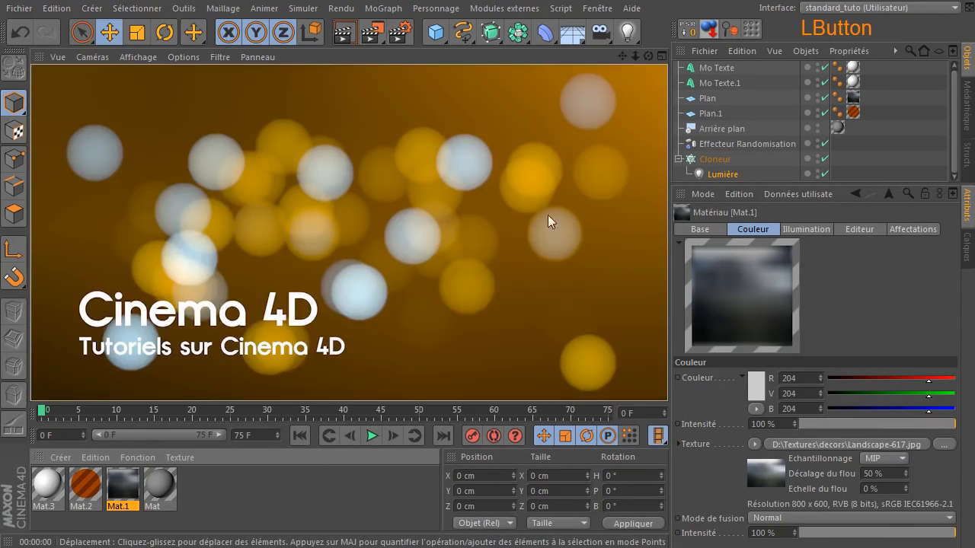
Step: Disable the orange Plan.1 plane and render the front view
{"action": "left_click", "coordinate": [824, 113]}
{"action": "left_click", "coordinate": [351, 37]}
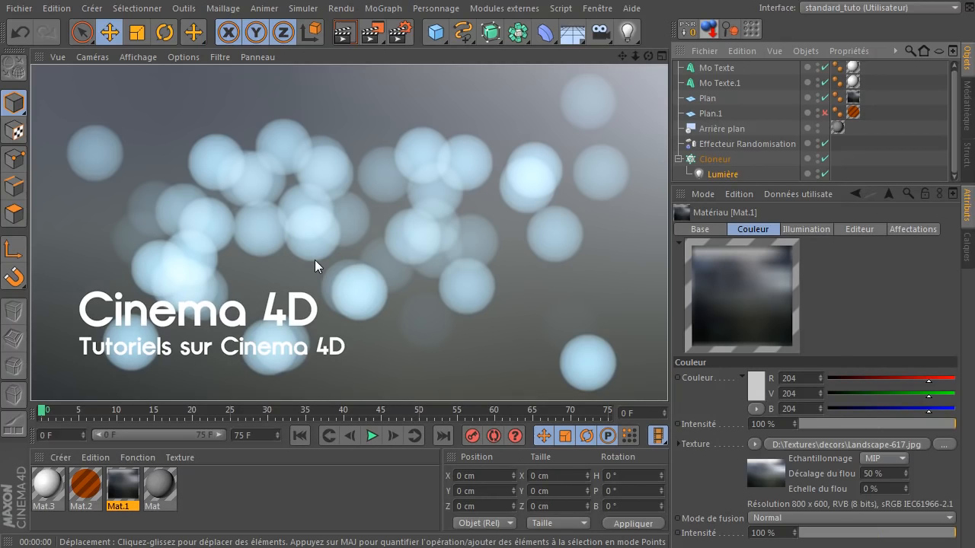
Step: Scale the Plan backdrop to about 2835 × 1890 cm, enlarge it to about 3923 × 2616 cm, and render the front view after each change
{"action": "left_click", "coordinate": [707, 98]}
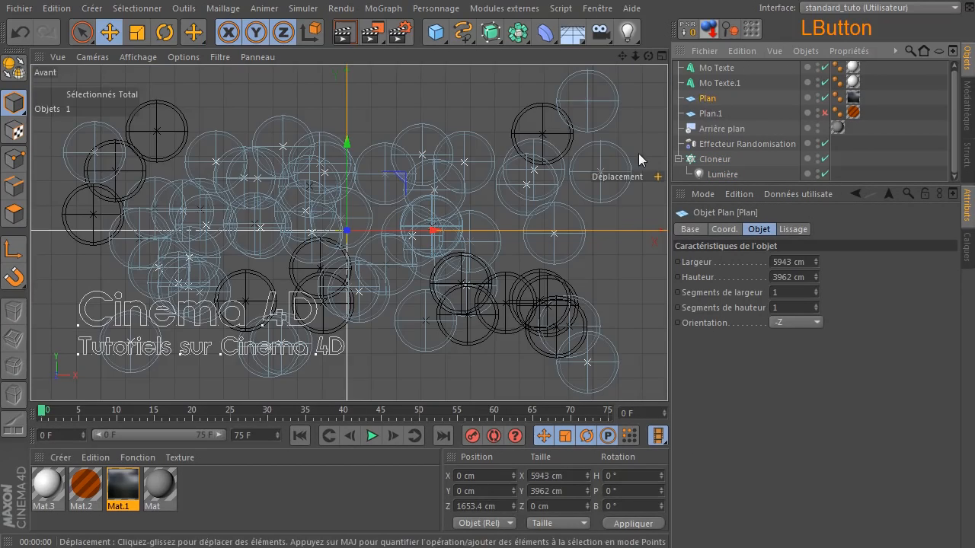
{"action": "left_click", "coordinate": [137, 33]}
{"action": "left_click_drag", "start_coordinate": [458, 113], "coordinate": [86, 121]}
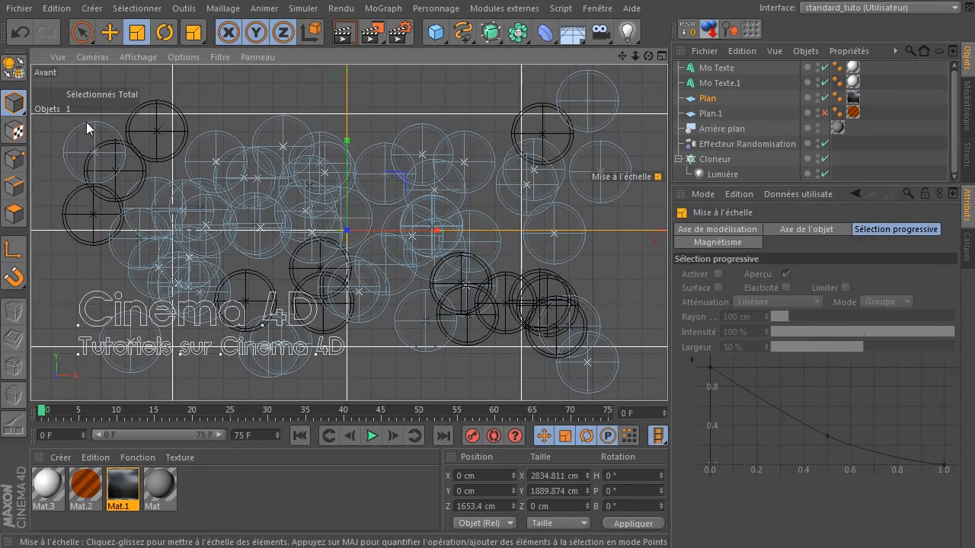
{"action": "left_click", "coordinate": [345, 34]}
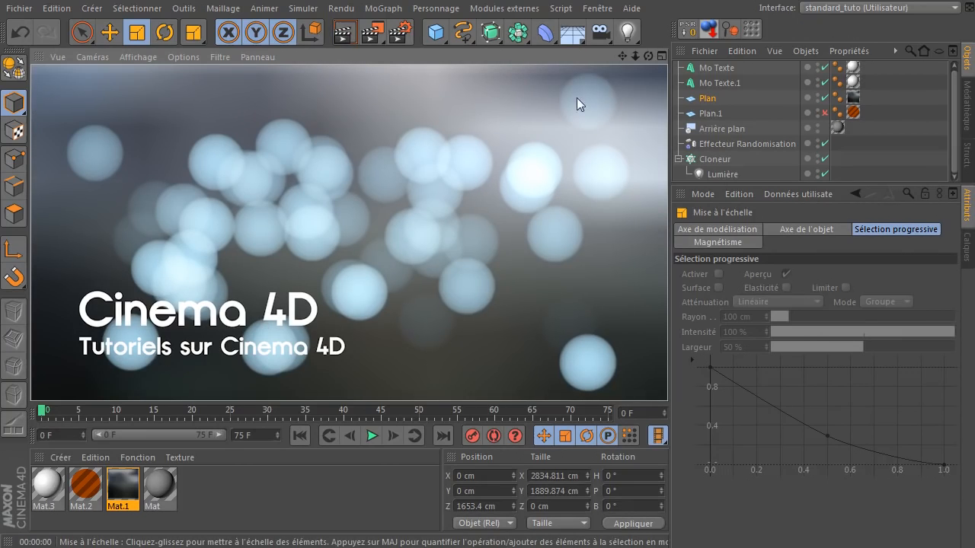
{"action": "left_click_drag", "start_coordinate": [332, 183], "coordinate": [522, 80]}
{"action": "left_click", "coordinate": [345, 34]}
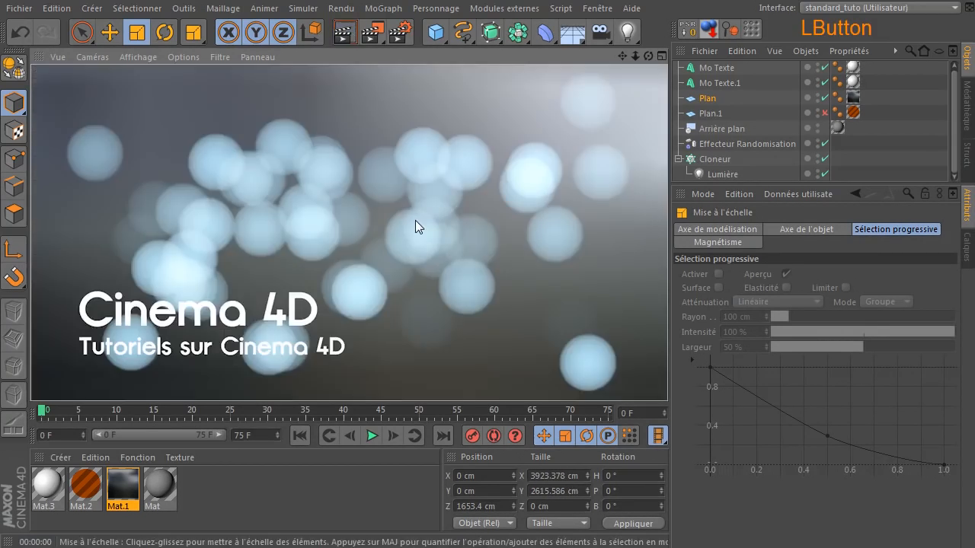
Step: Scale the Plan backdrop down to about 3354 × 2236 cm, render the front view, and enlarge the object list area
{"action": "left_click_drag", "start_coordinate": [421, 208], "coordinate": [360, 142]}
{"action": "left_click", "coordinate": [345, 35]}
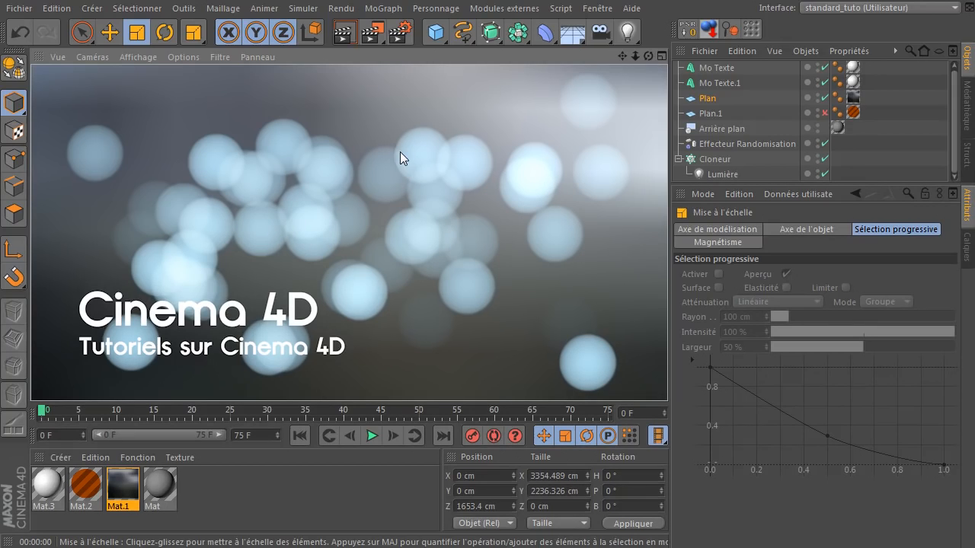
{"action": "left_click_drag", "start_coordinate": [767, 182], "coordinate": [766, 263]}
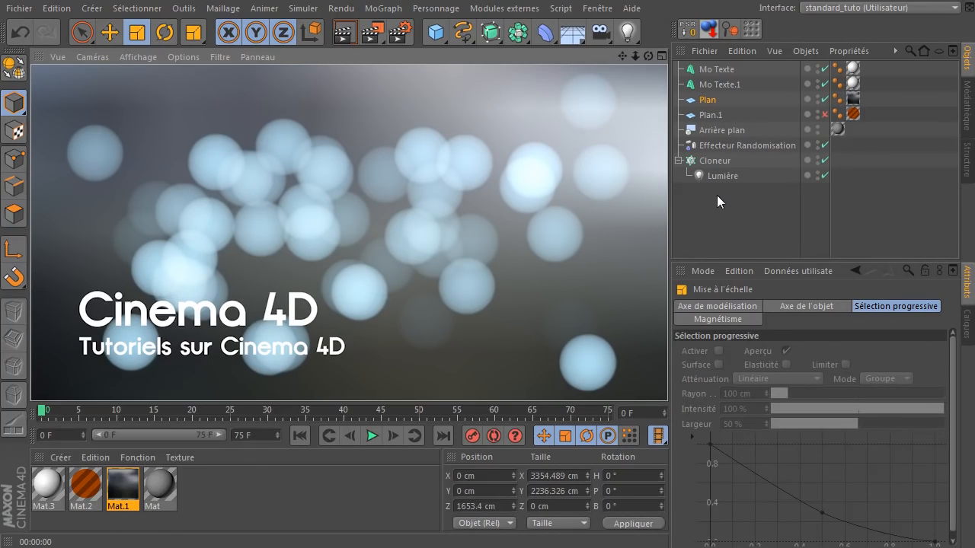
Step: Frame the whole backdrop in the perspective view and render it, then return to the front view and render that
{"action": "middle_click", "coordinate": [467, 187]}
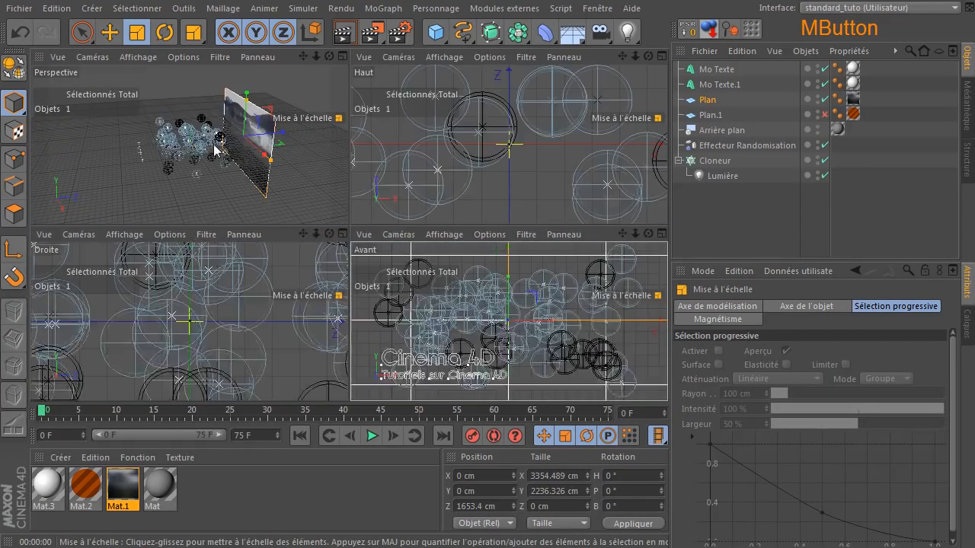
{"action": "middle_click", "coordinate": [214, 145]}
{"action": "left_click_drag", "start_coordinate": [647, 56], "coordinate": [731, 56]}
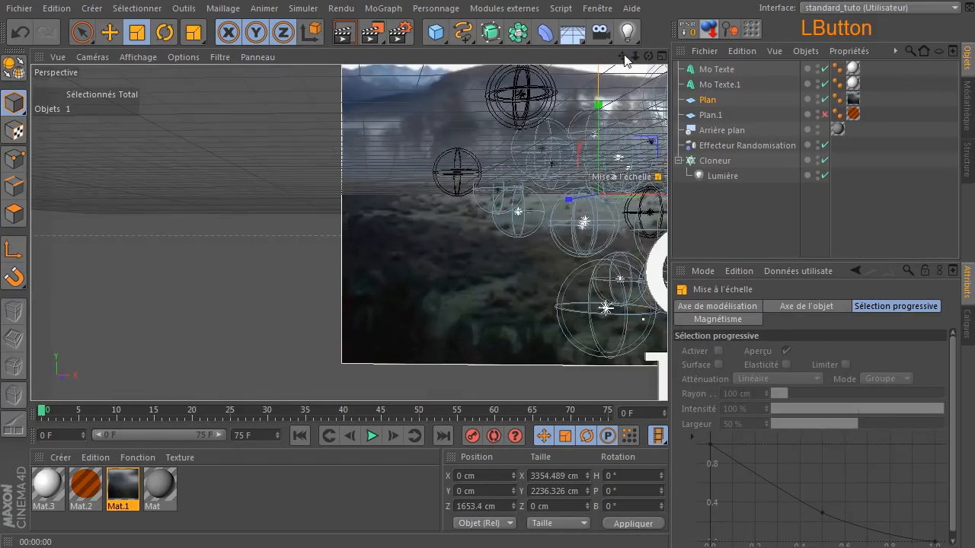
{"action": "left_click_drag", "start_coordinate": [623, 57], "coordinate": [499, 60]}
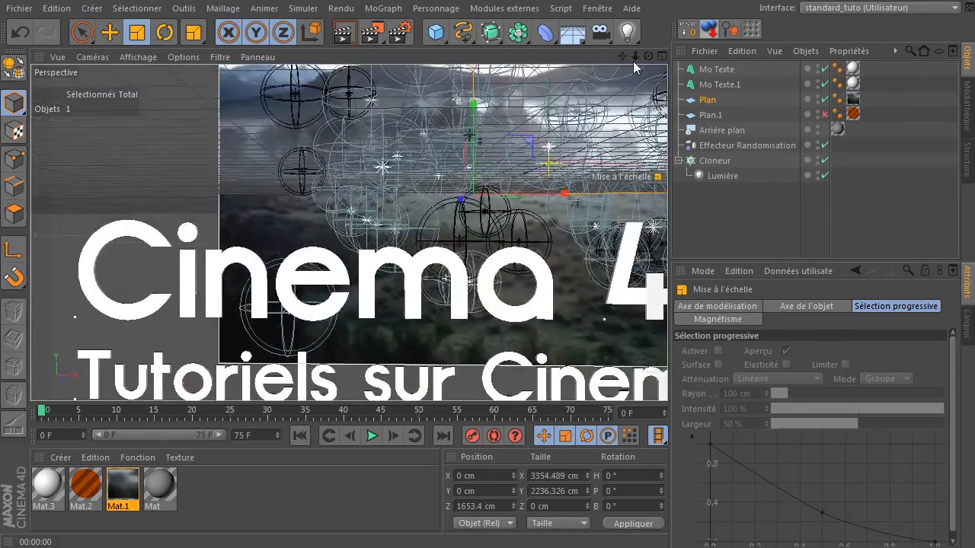
{"action": "mouse_move", "coordinate": [635, 59]}
{"action": "left_mouse_down"}
{"action": "mouse_move", "coordinate": [533, 59]}
{"action": "mouse_move", "coordinate": [716, 24]}
{"action": "mouse_move", "coordinate": [650, 57]}
{"action": "mouse_move", "coordinate": [661, 87]}
{"action": "mouse_move", "coordinate": [648, 61]}
{"action": "mouse_move", "coordinate": [540, 74]}
{"action": "mouse_move", "coordinate": [661, 48]}
{"action": "mouse_move", "coordinate": [650, 58]}
{"action": "left_mouse_up"}
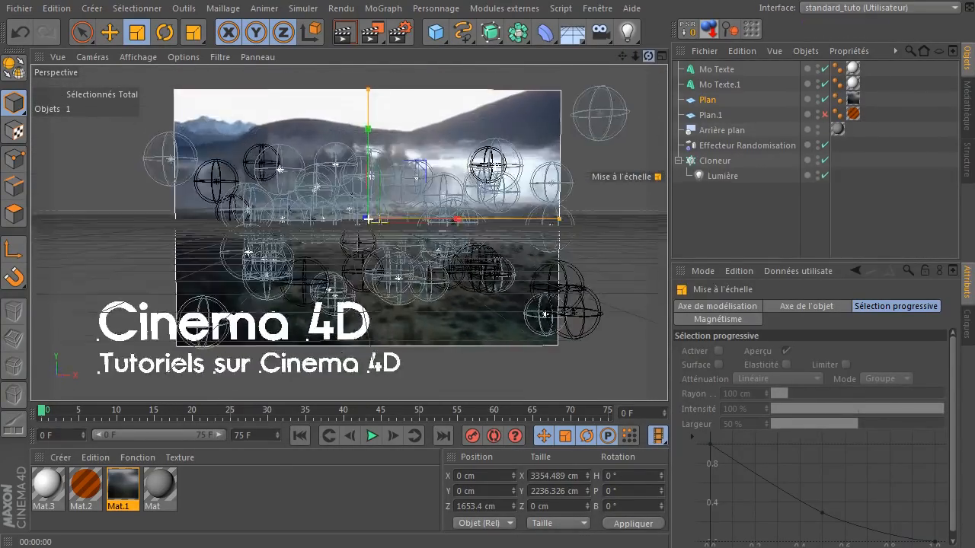
{"action": "left_click", "coordinate": [345, 31]}
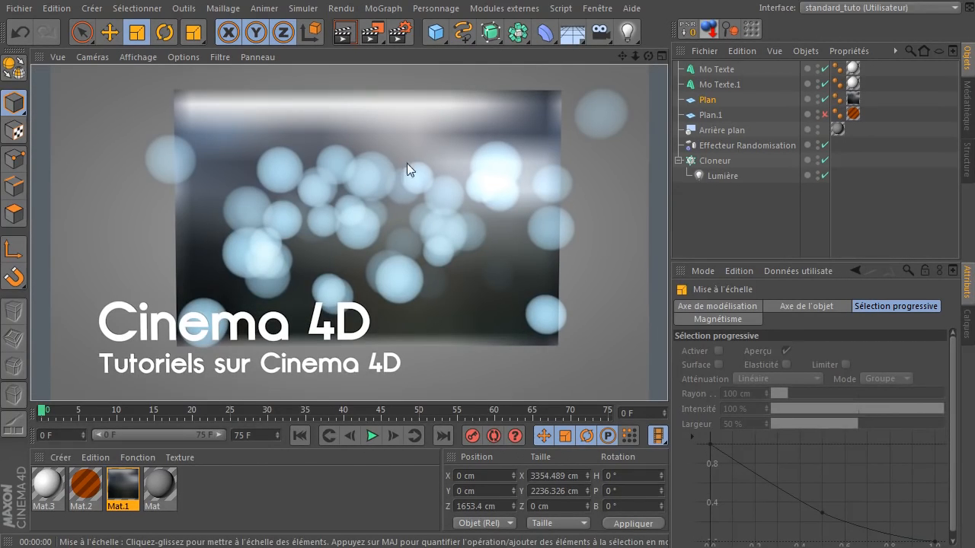
{"action": "middle_click", "coordinate": [579, 152]}
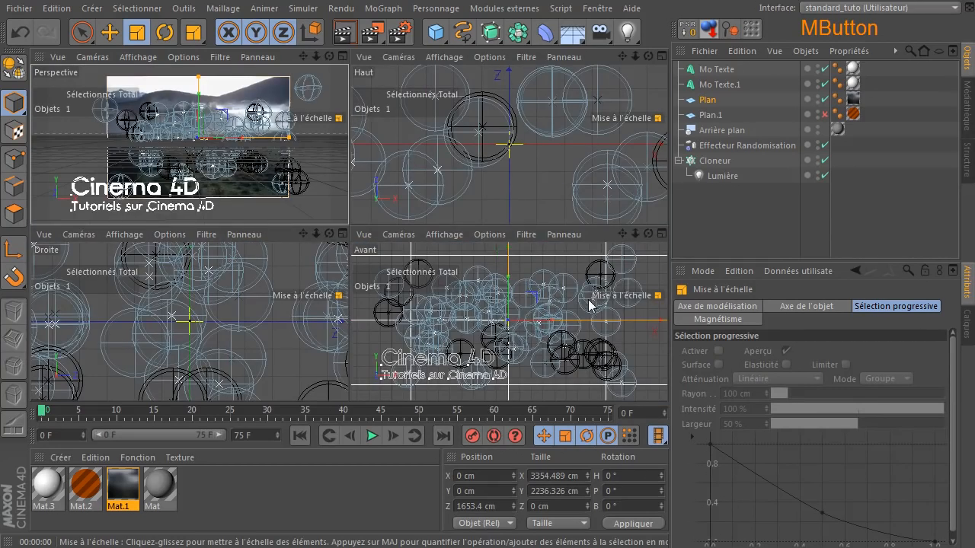
{"action": "middle_click", "coordinate": [511, 261]}
{"action": "left_click", "coordinate": [345, 33]}
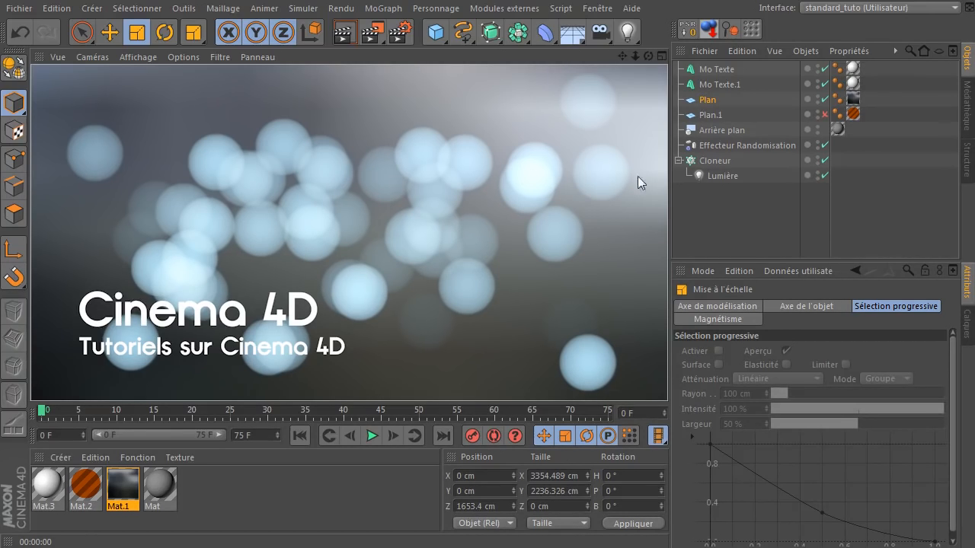
Step: Show the visibility settings of the cloned Lumière light
{"action": "left_click", "coordinate": [743, 175]}
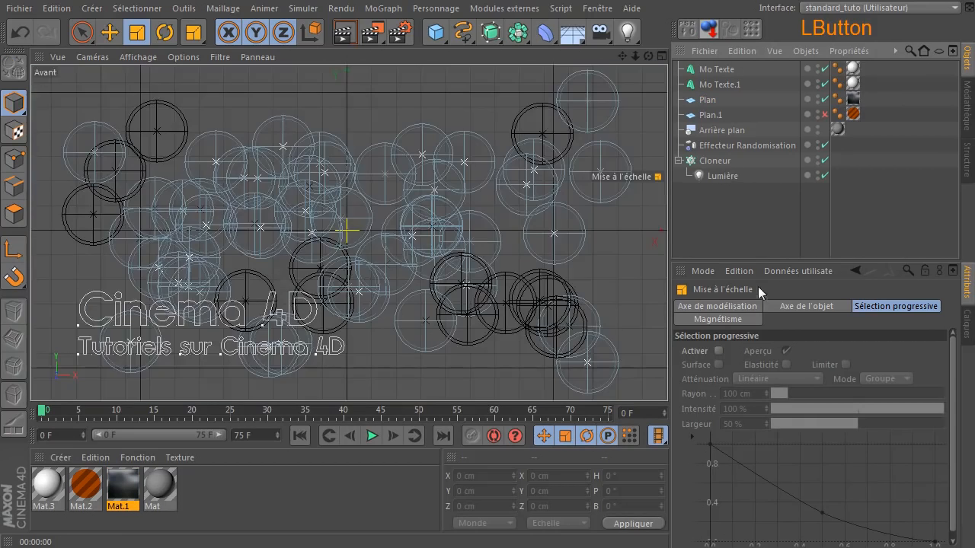
{"action": "left_click", "coordinate": [731, 179]}
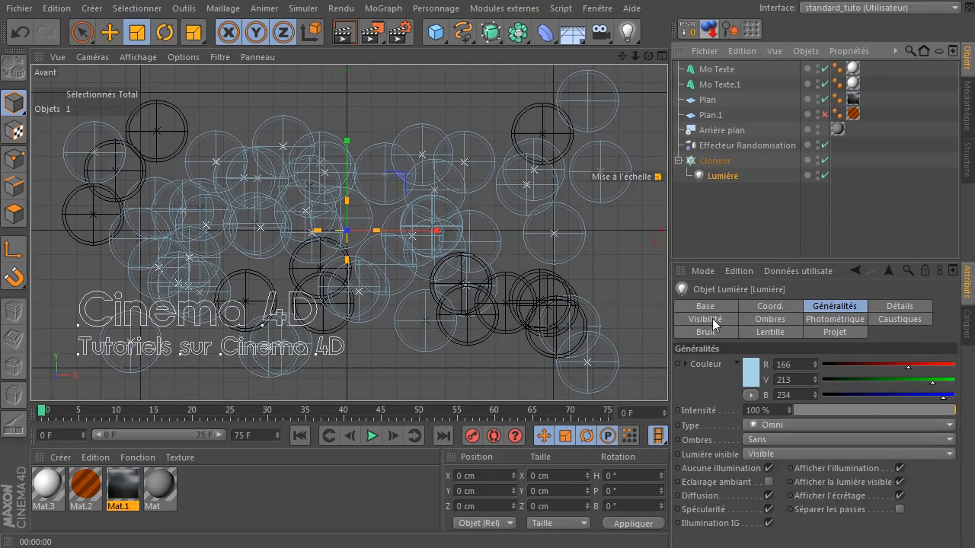
{"action": "left_click", "coordinate": [712, 320]}
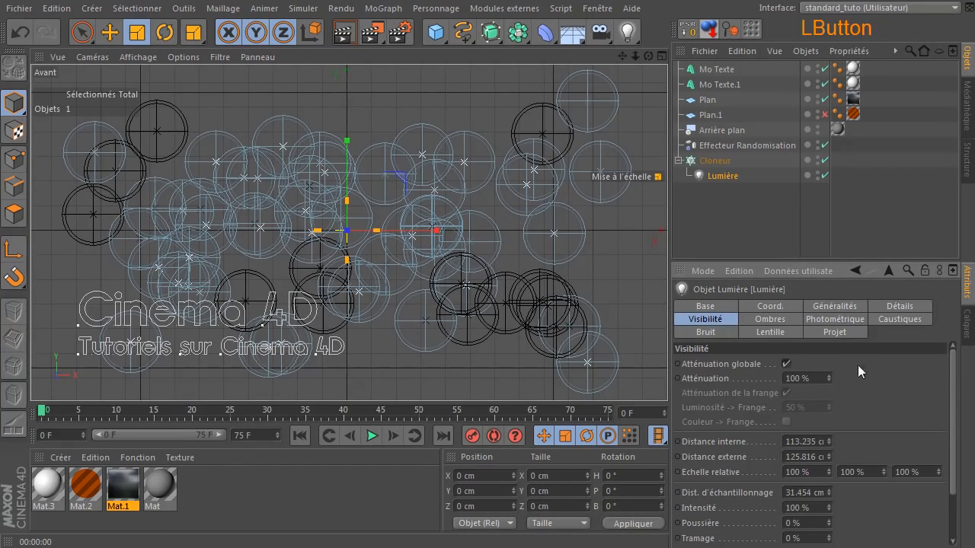
Step: Enable scale variation in the Effecteur Randomisation, vary the X scale, and render the front view
{"action": "left_click", "coordinate": [723, 161]}
{"action": "left_click", "coordinate": [753, 145]}
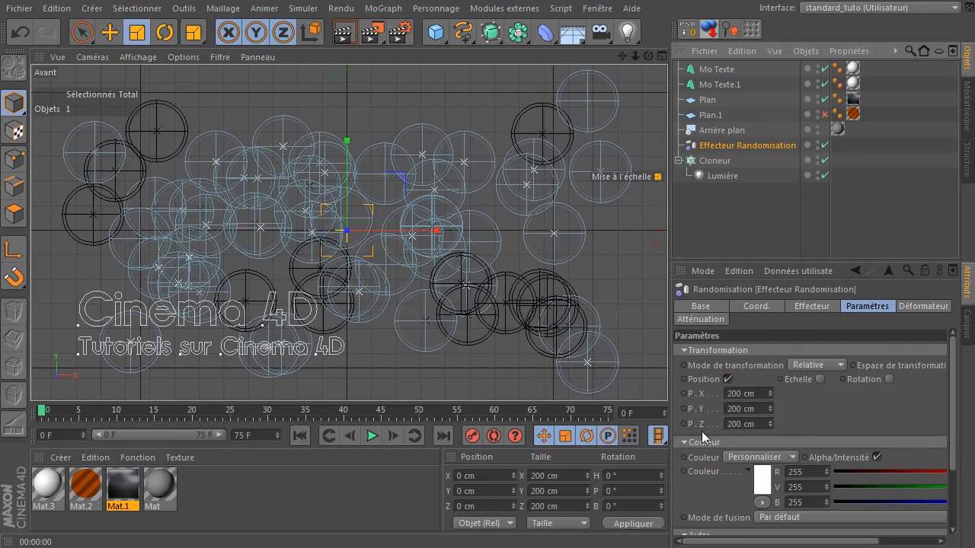
{"action": "left_click", "coordinate": [819, 379]}
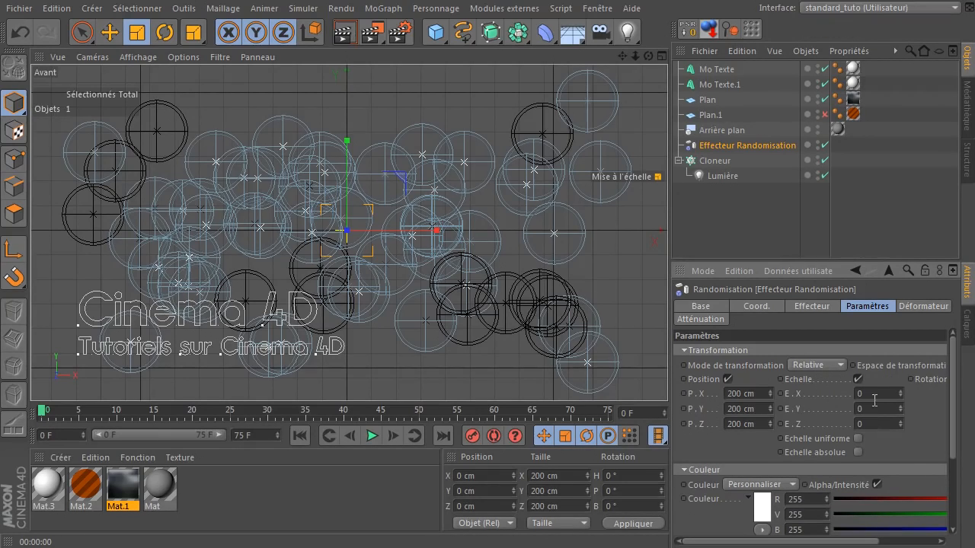
{"action": "left_click", "coordinate": [875, 395]}
{"action": "left_click", "coordinate": [883, 237]}
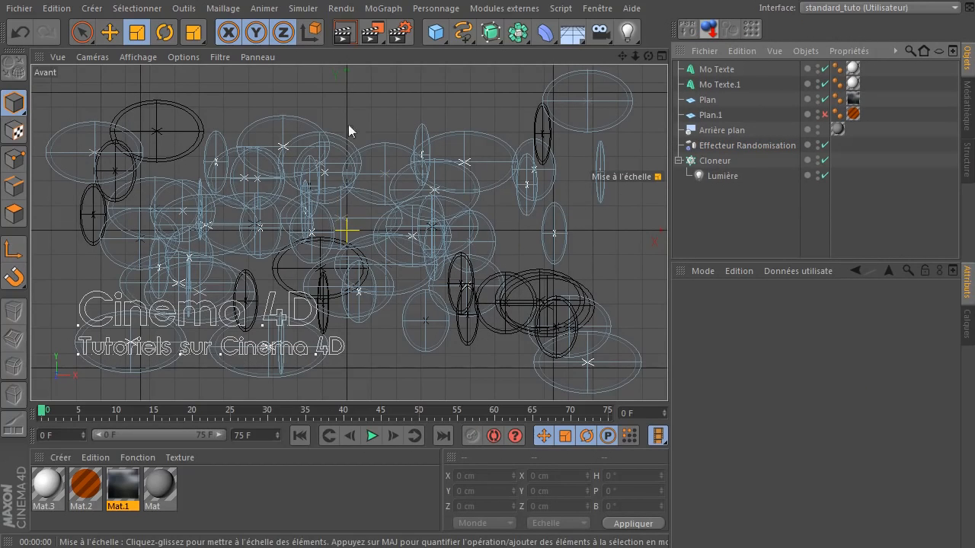
{"action": "left_click", "coordinate": [345, 32]}
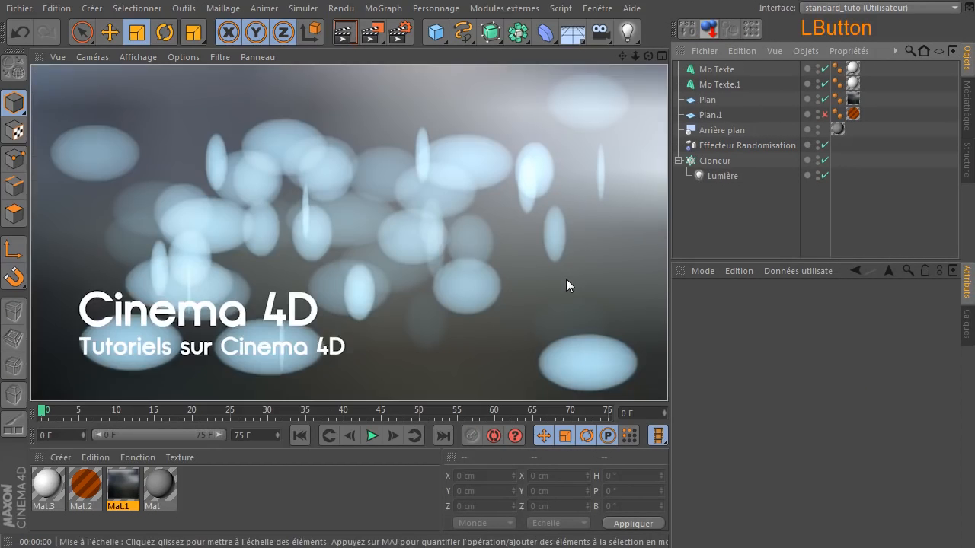
Step: Reset the random effector's X scale to 0, try a Z scale of 1, and return Z to 0
{"action": "left_click", "coordinate": [770, 144]}
{"action": "double_click", "coordinate": [869, 394]}
{"action": "type", "text": "0"}
{"action": "left_click_drag", "start_coordinate": [866, 424], "coordinate": [843, 422]}
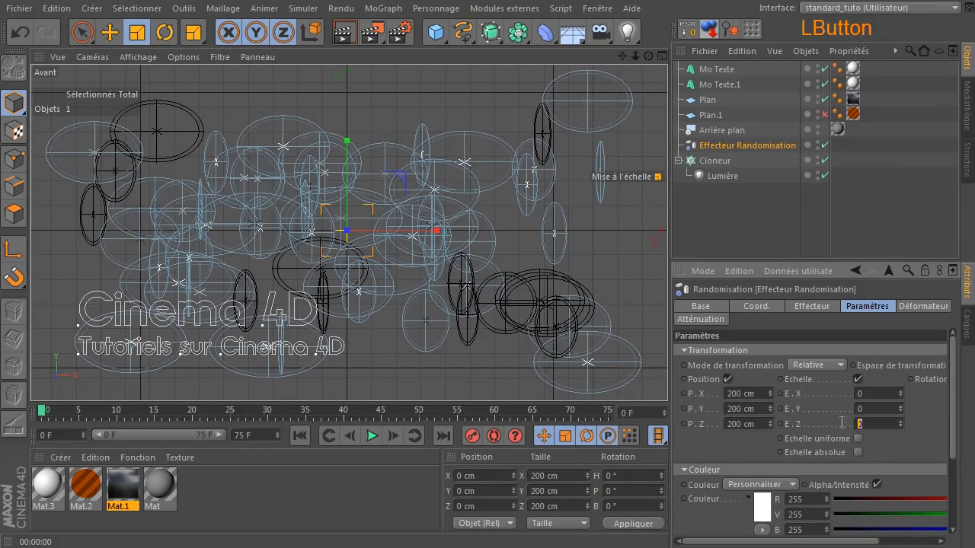
{"action": "type", "text": "1"}
{"action": "double_click", "coordinate": [880, 424]}
{"action": "type", "text": "0"}
Step: Set the random effector's Y and X scale to 1 and render the front view
{"action": "double_click", "coordinate": [884, 410]}
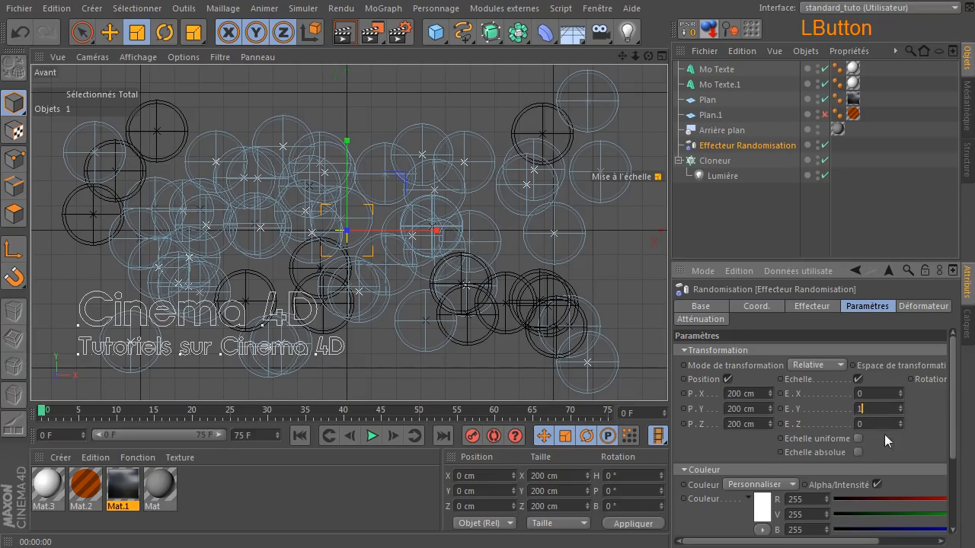
{"action": "type", "text": "1"}
{"action": "left_click", "coordinate": [886, 449]}
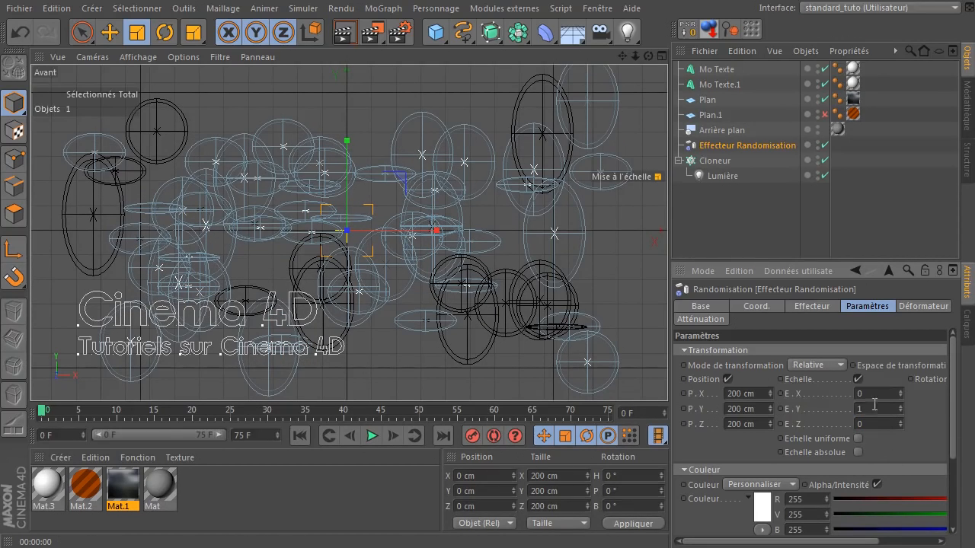
{"action": "double_click", "coordinate": [884, 394]}
{"action": "type", "text": "1"}
{"action": "key", "text": "Return"}
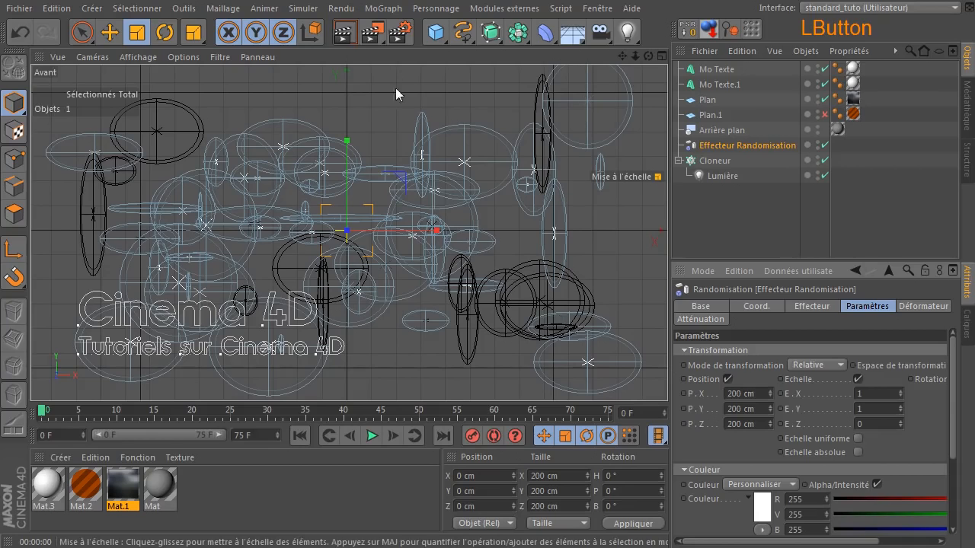
{"action": "key", "text": "ctrl+r"}
Step: Reset the random effector's X and Y scale to 0
{"action": "double_click", "coordinate": [883, 394]}
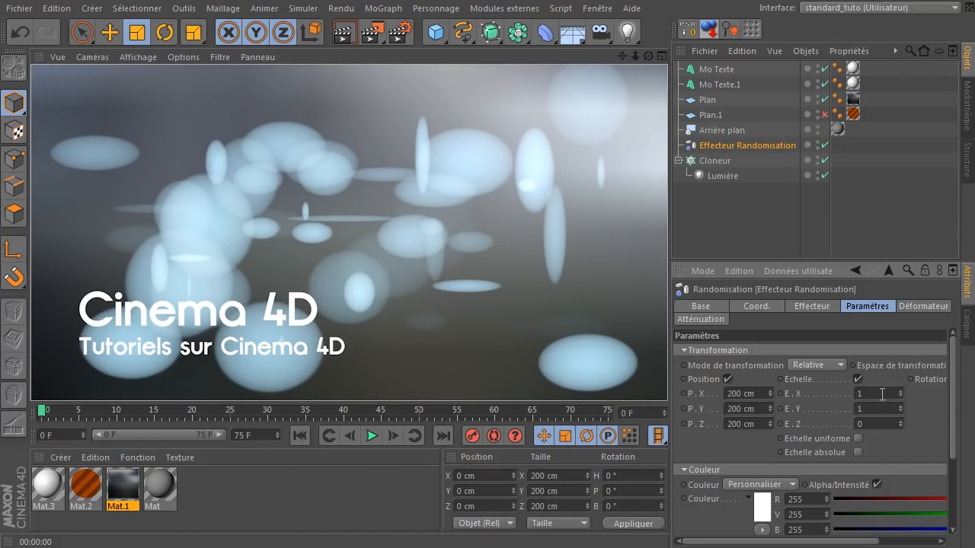
{"action": "double_click", "coordinate": [873, 409]}
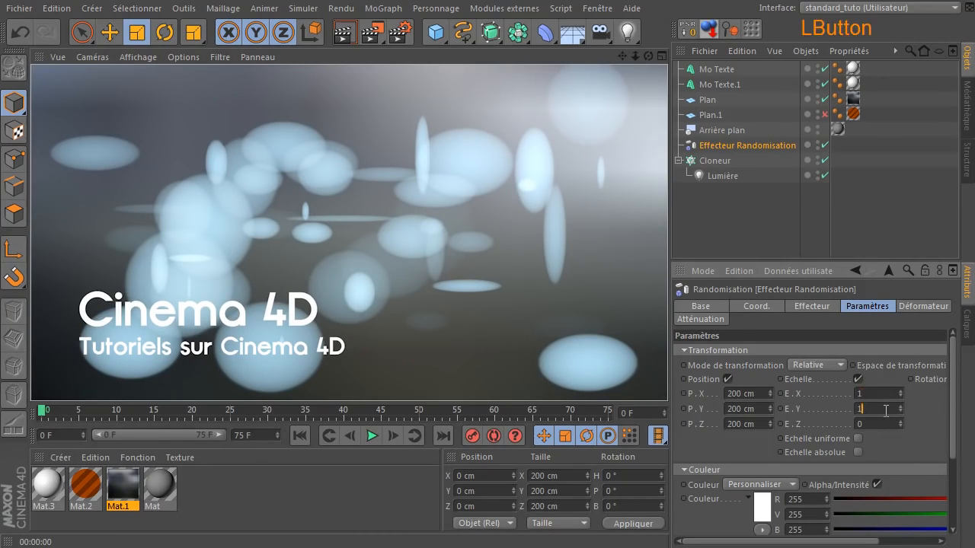
{"action": "type", "text": "0"}
{"action": "left_click_drag", "start_coordinate": [872, 394], "coordinate": [793, 395]}
{"action": "type", "text": "0"}
{"action": "key", "text": "Return"}
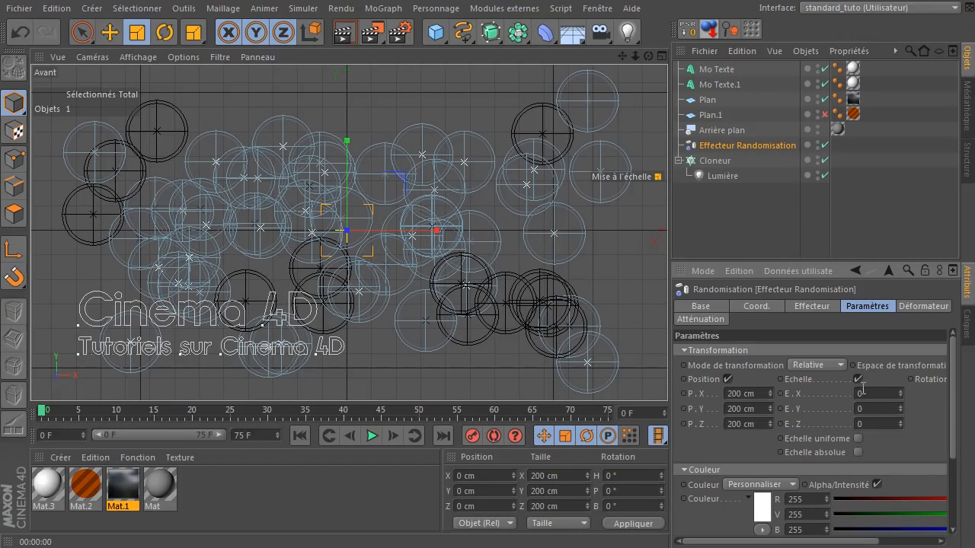
Step: Enable uniform scale on the random effector, set the scale variation to 1, and render the front view
{"action": "left_click", "coordinate": [859, 439]}
{"action": "left_click", "coordinate": [899, 391]}
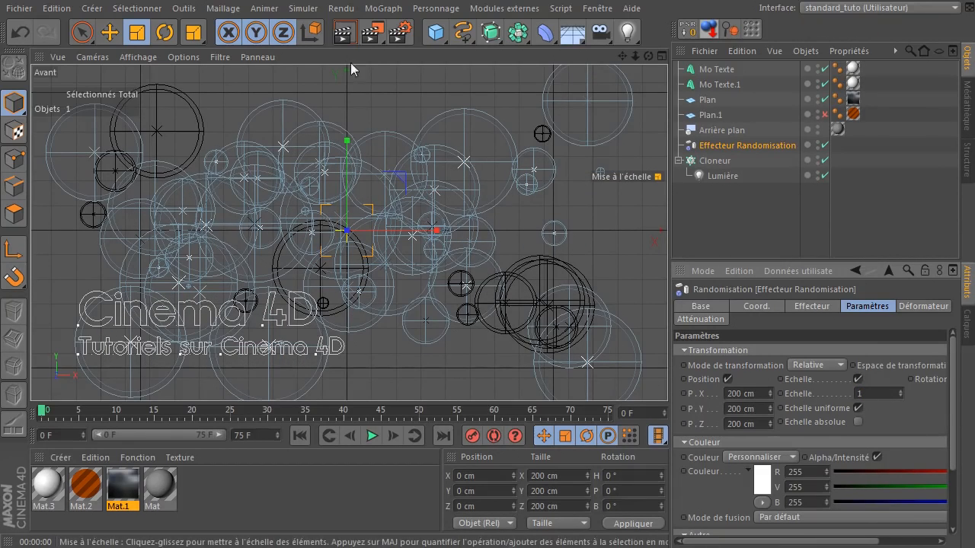
{"action": "left_click", "coordinate": [344, 32]}
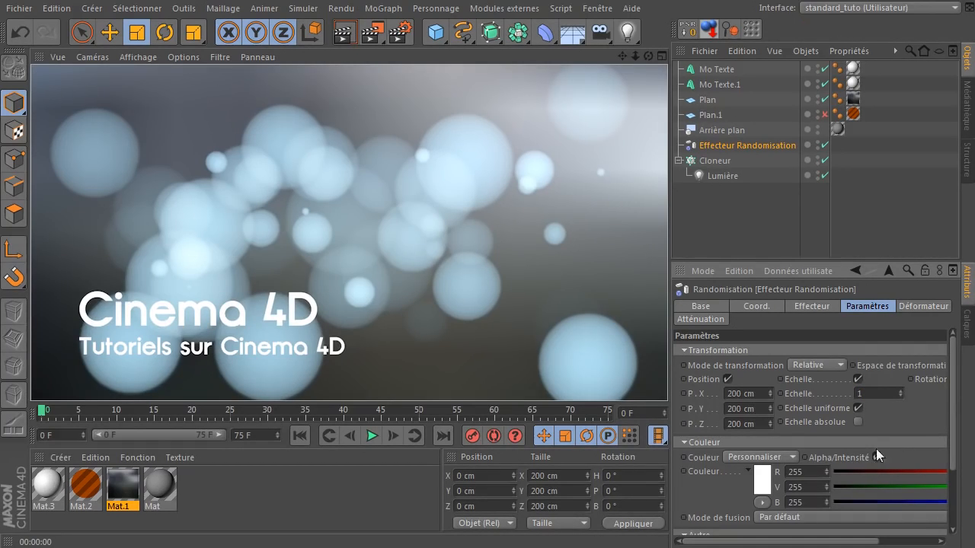
Step: Reduce the random effector's uniform scale variation to 0.5 and render the front view
{"action": "left_click_drag", "start_coordinate": [891, 392], "coordinate": [812, 394]}
{"action": "type", "text": "0.5"}
{"action": "left_click", "coordinate": [894, 436]}
{"action": "left_click", "coordinate": [344, 32]}
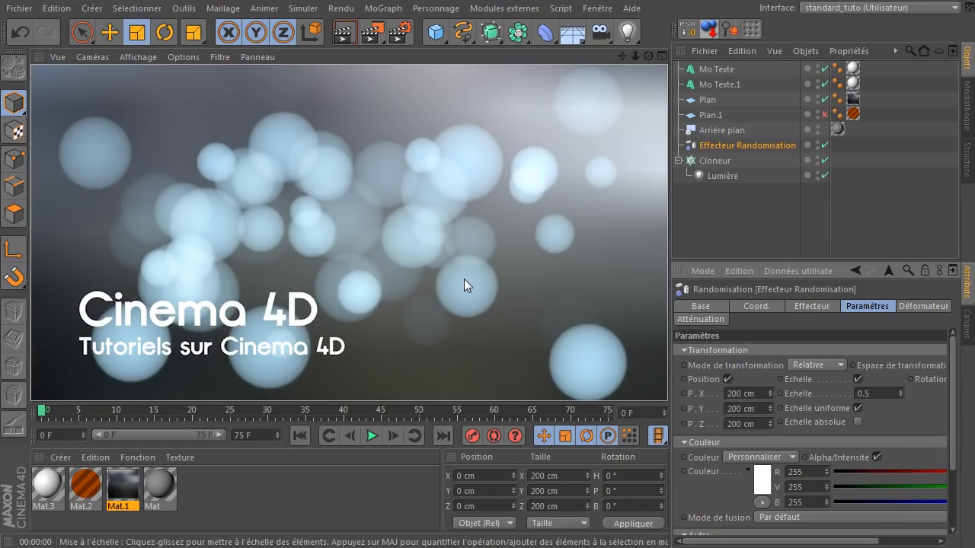
Step: Re-enable the orange Plan.1 plane, render, close the orange bokeh reference photo in XnView, and render the front view in Cinema 4D again
{"action": "left_click", "coordinate": [825, 114]}
{"action": "left_click", "coordinate": [346, 34]}
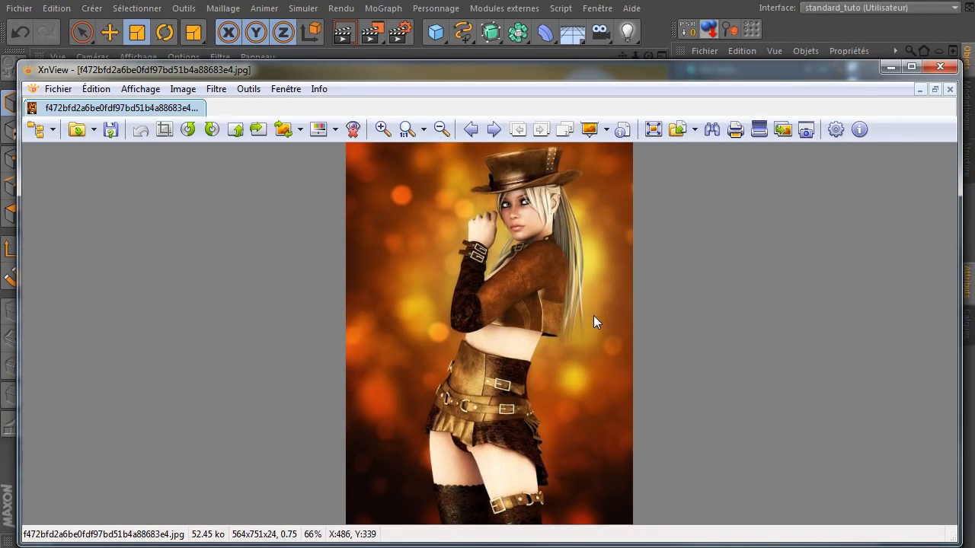
{"action": "left_click", "coordinate": [939, 67]}
{"action": "left_click", "coordinate": [687, 214]}
{"action": "key", "text": "F4"}
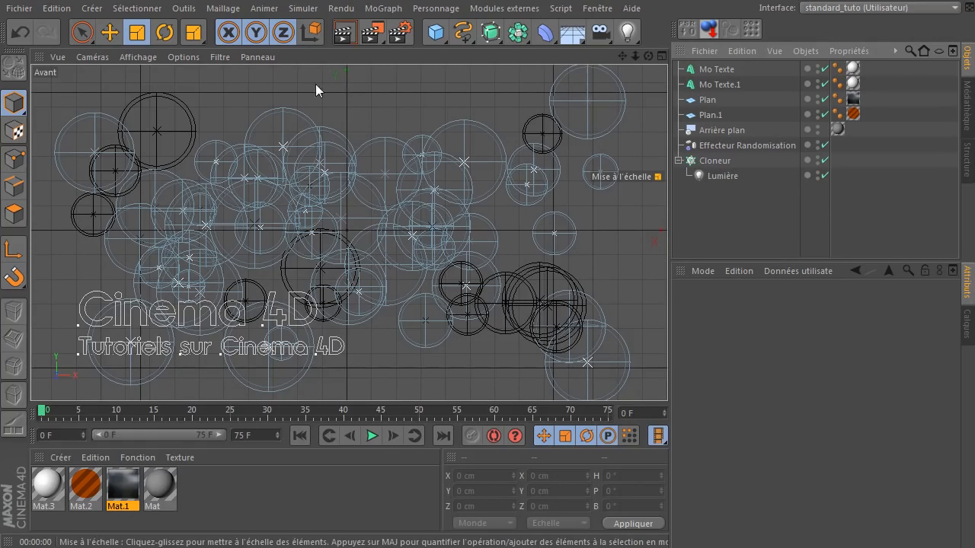
{"action": "left_click", "coordinate": [344, 32]}
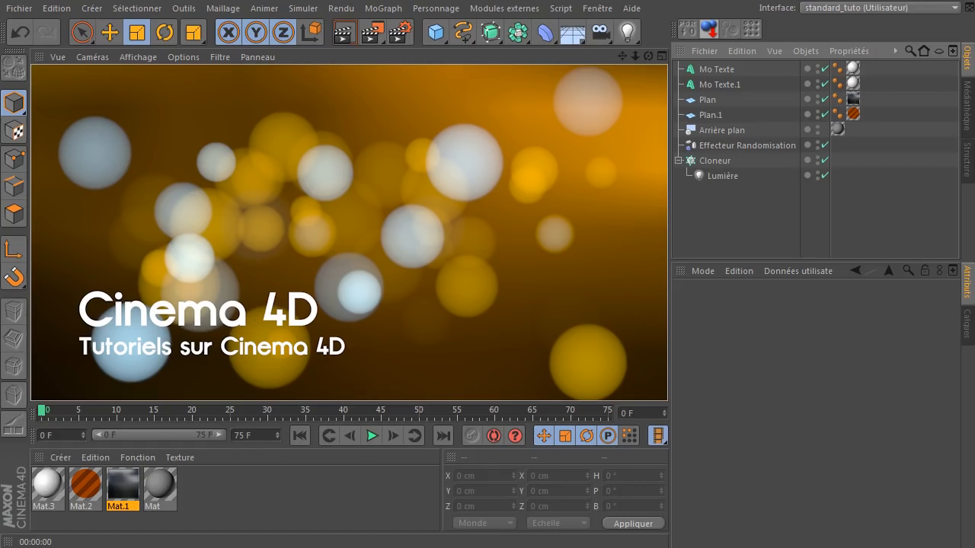
Step: Look through the three bokeh reference photos in XnView, examining light sizes and shapes, and close each to return to Cinema 4D
{"action": "left_click", "coordinate": [739, 221]}
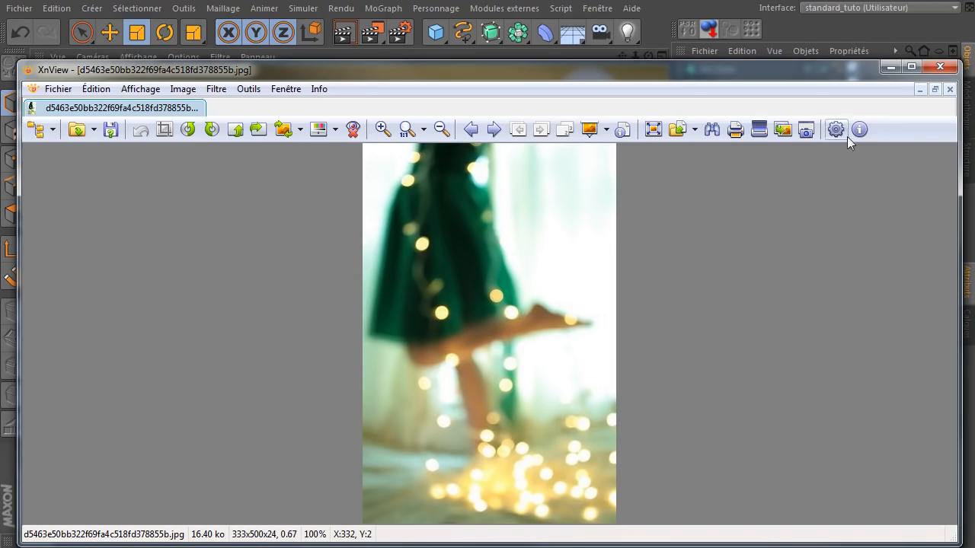
{"action": "left_click", "coordinate": [941, 68]}
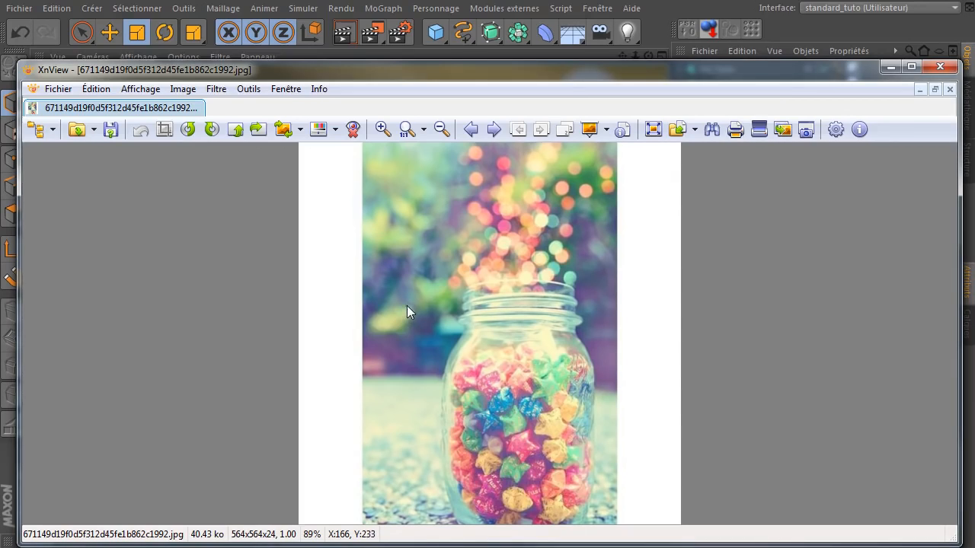
{"action": "left_click", "coordinate": [940, 67]}
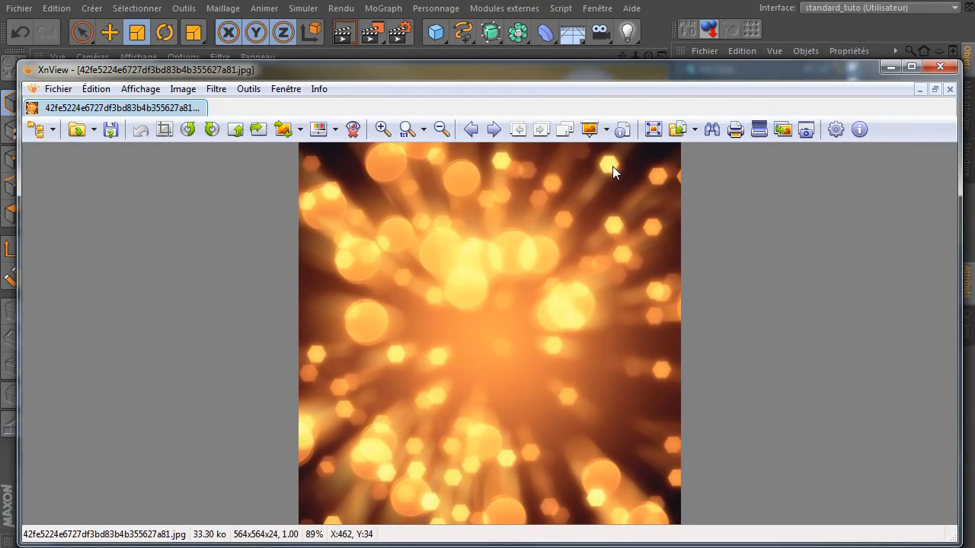
{"action": "left_click", "coordinate": [944, 69]}
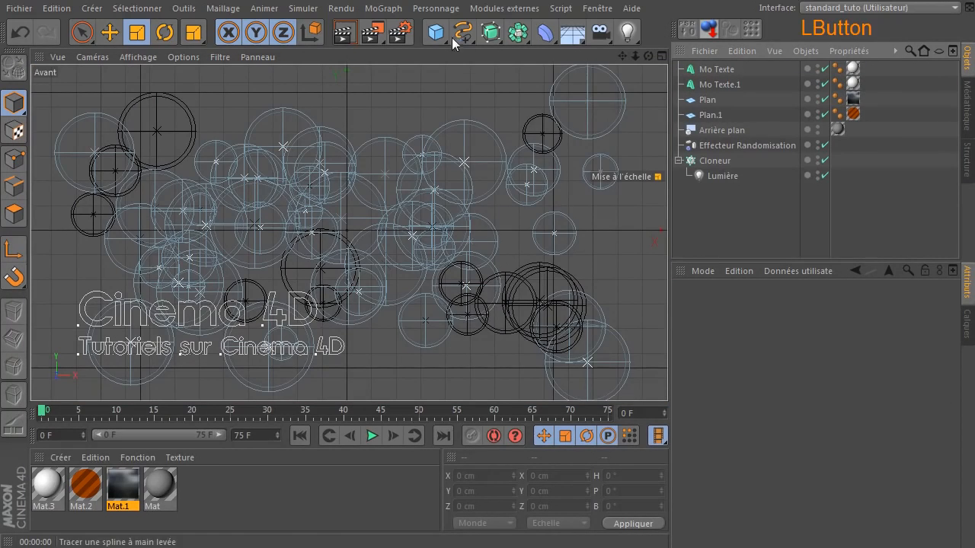
Step: Add a Disque primitive to the scene
{"action": "left_click", "coordinate": [452, 37]}
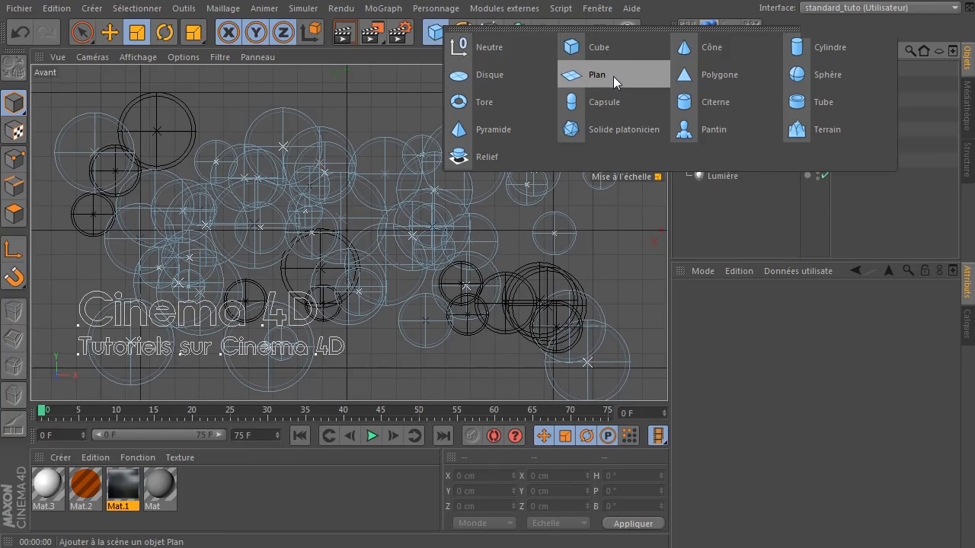
{"action": "left_click", "coordinate": [499, 76]}
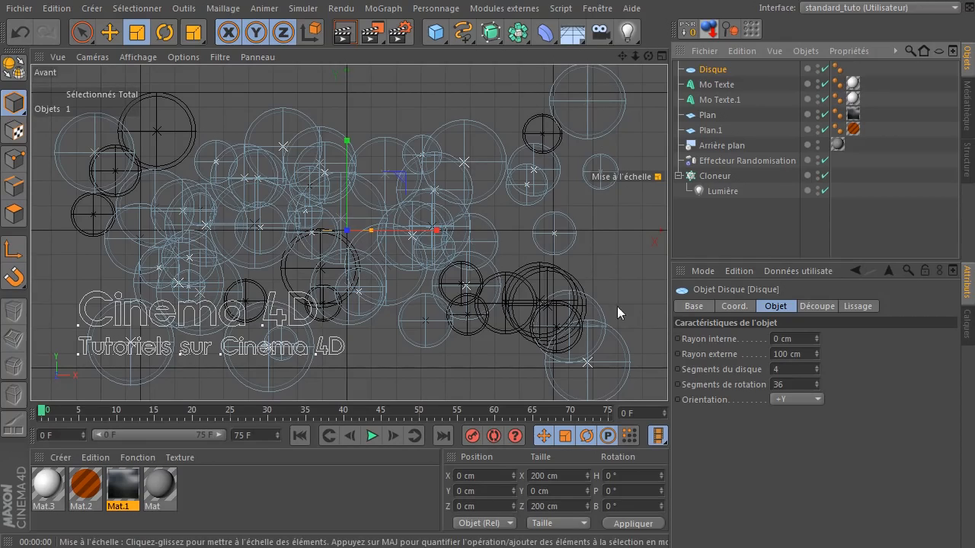
Step: Orient the disc toward -Z and set its rotation segments to 5 to form a pentagon
{"action": "left_click", "coordinate": [787, 397]}
{"action": "left_click", "coordinate": [804, 492]}
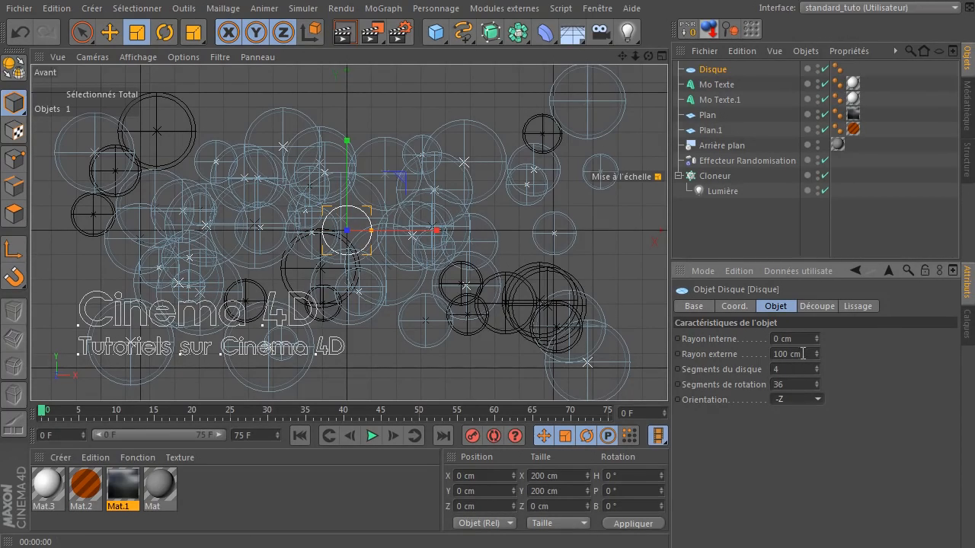
{"action": "left_click", "coordinate": [794, 382]}
{"action": "type", "text": "5"}
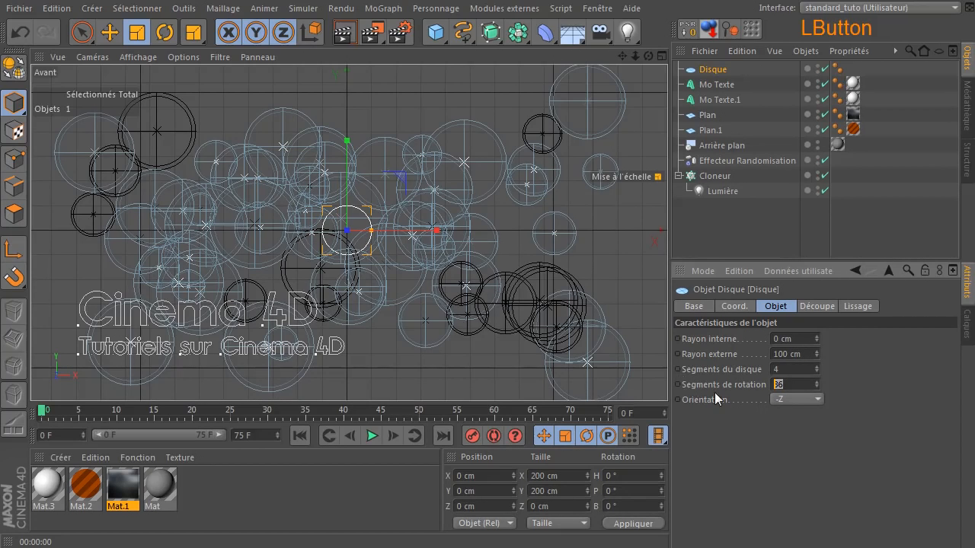
{"action": "key", "text": "Return"}
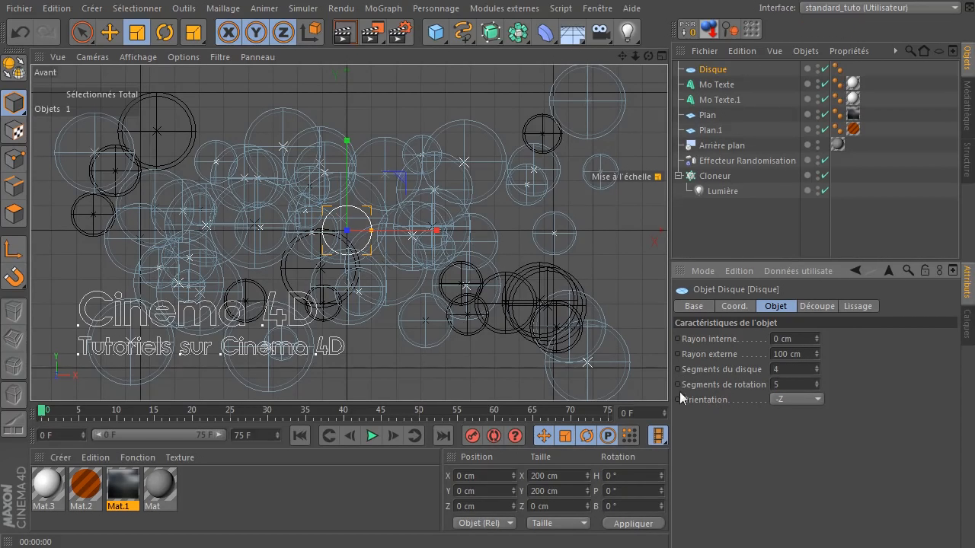
Step: Display the front view as wireframe and reduce the disc segments to 1
{"action": "left_click", "coordinate": [141, 58]}
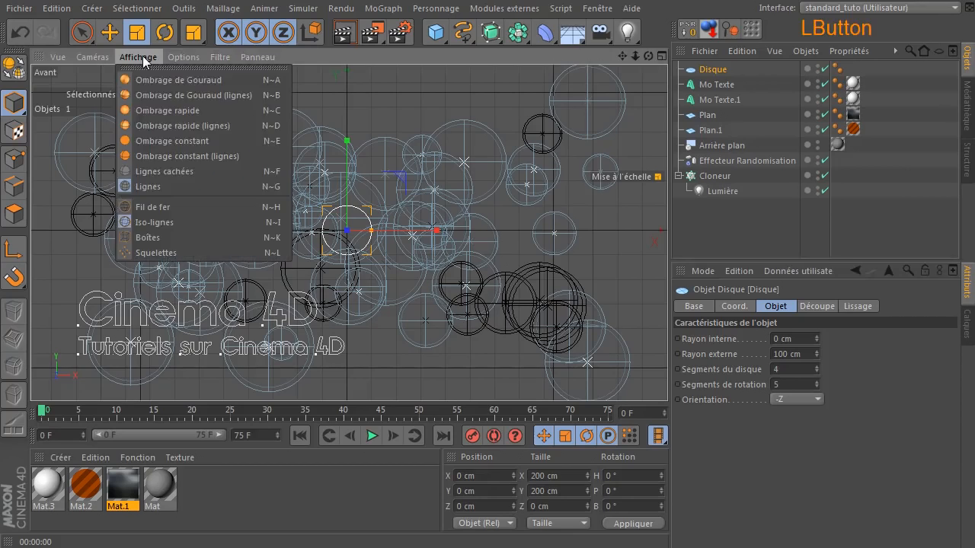
{"action": "left_click", "coordinate": [175, 206]}
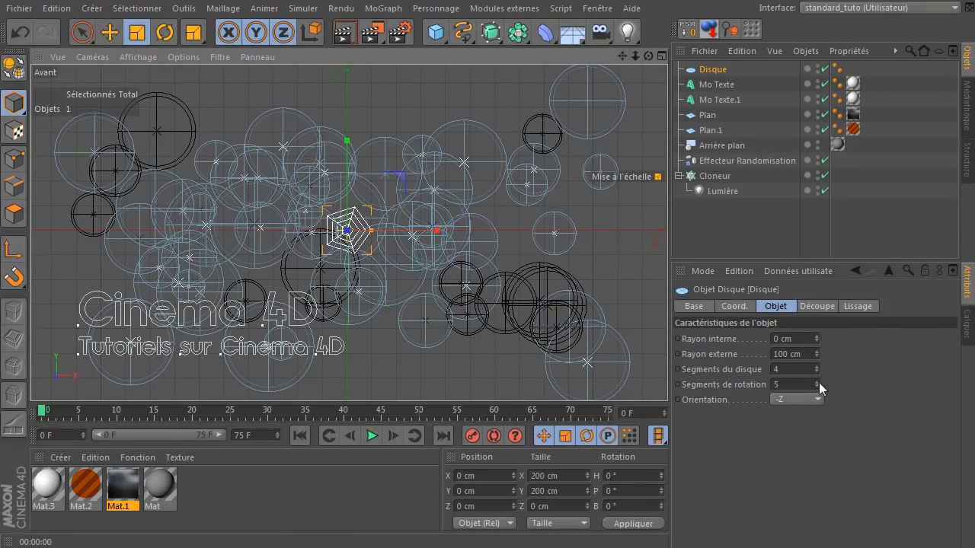
{"action": "left_click", "coordinate": [797, 370]}
{"action": "key", "text": "BackSpace"}
{"action": "type", "text": "1"}
{"action": "key", "text": "Return"}
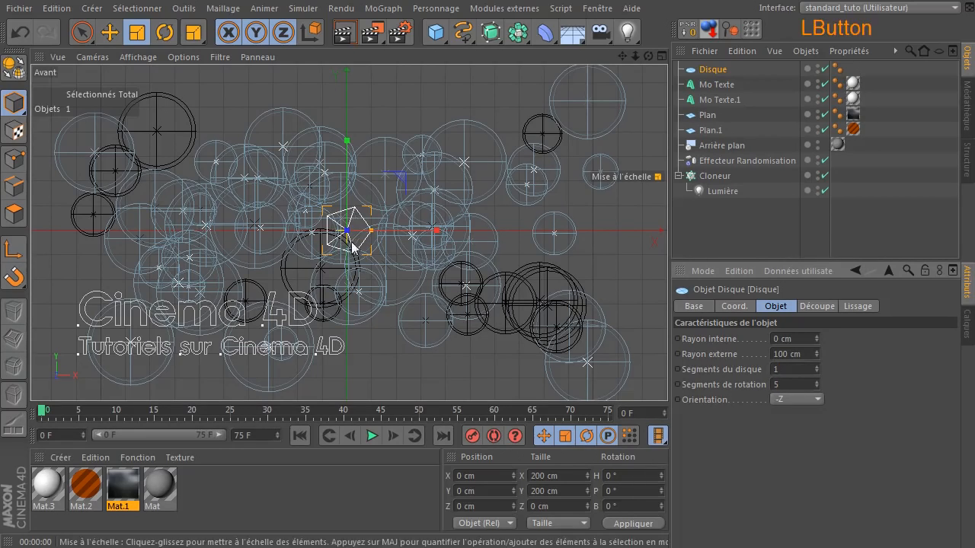
Step: Replace the light in the Cloneur with the disc, disable the light, and render the front view
{"action": "left_click_drag", "start_coordinate": [713, 69], "coordinate": [723, 242]}
{"action": "left_click", "coordinate": [817, 189]}
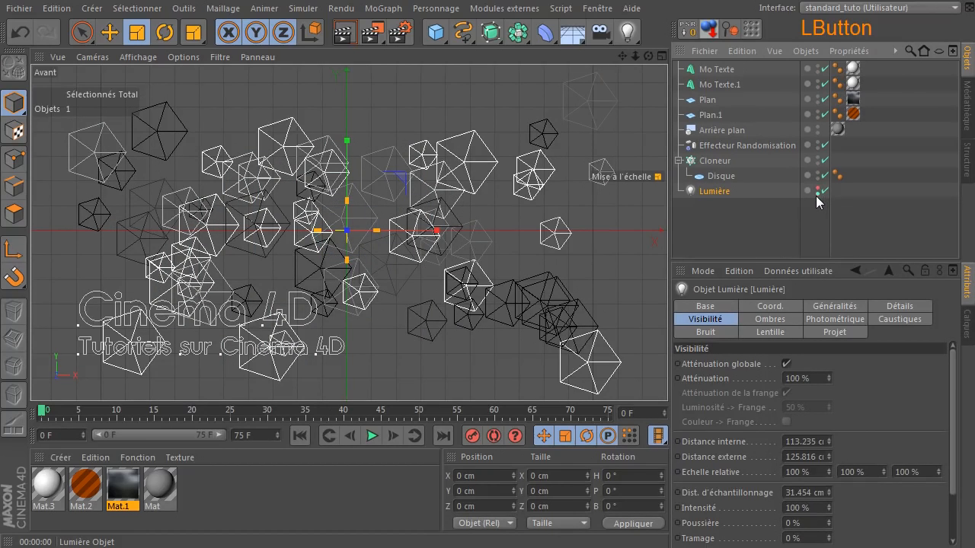
{"action": "left_click", "coordinate": [731, 255]}
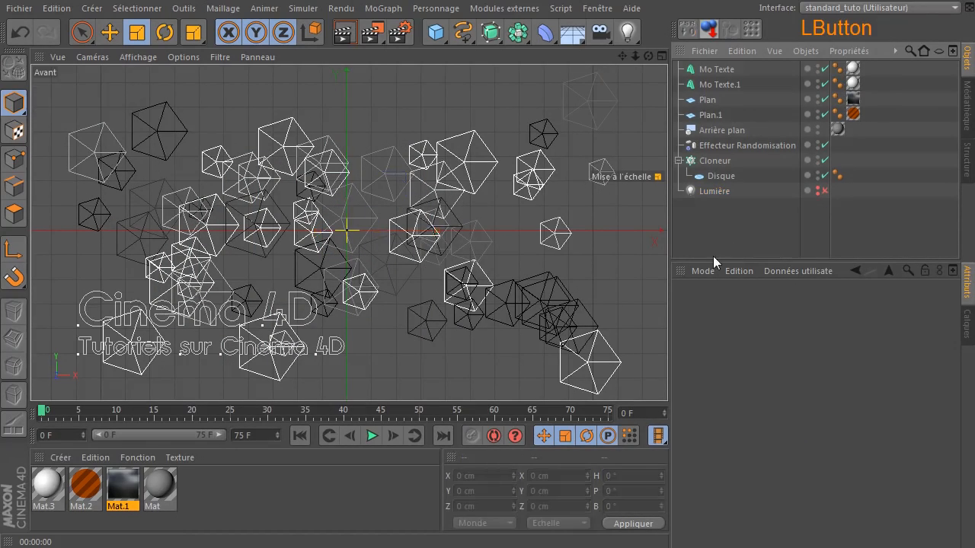
{"action": "left_click", "coordinate": [348, 36]}
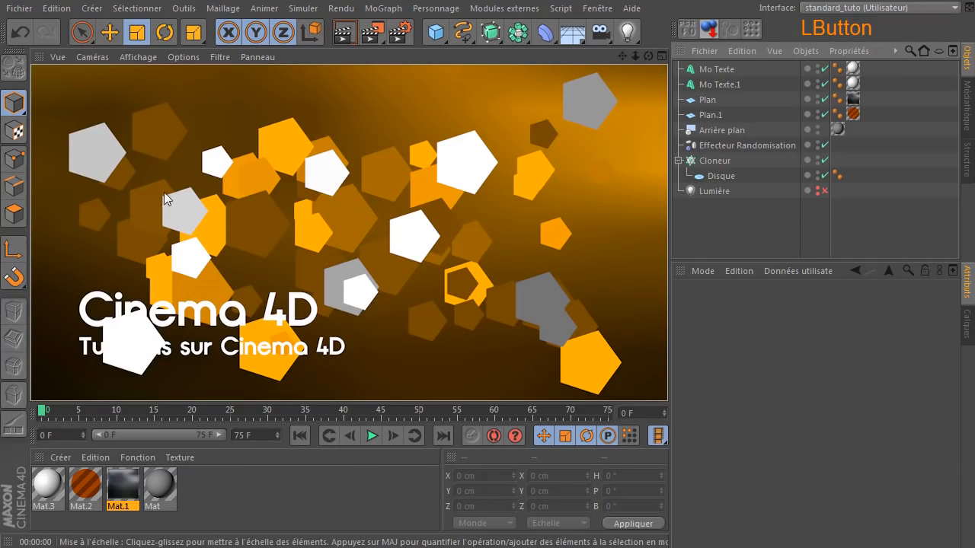
Step: Create a new material and assign it to the Disque object
{"action": "left_click", "coordinate": [720, 176]}
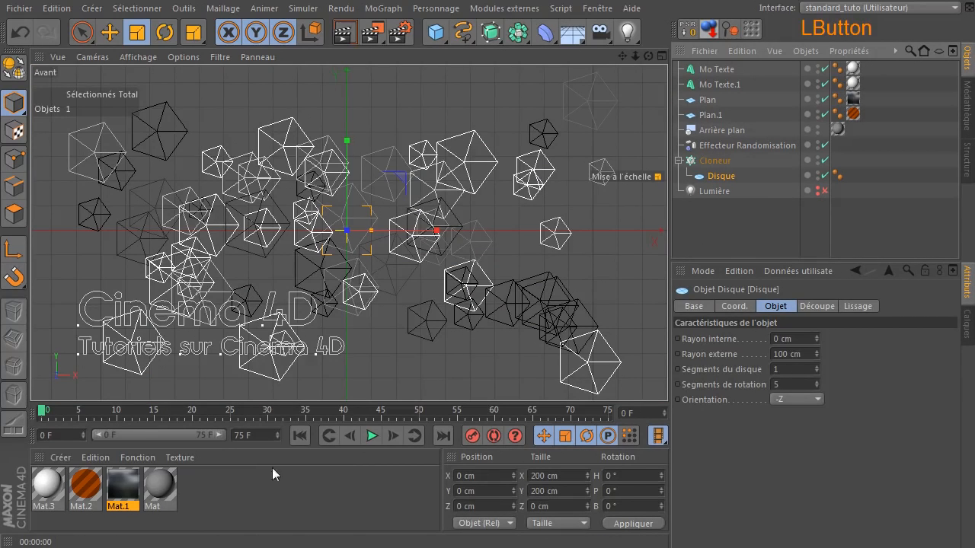
{"action": "double_click", "coordinate": [262, 484]}
{"action": "left_click_drag", "start_coordinate": [61, 486], "coordinate": [718, 181]}
{"action": "left_click", "coordinate": [61, 495]}
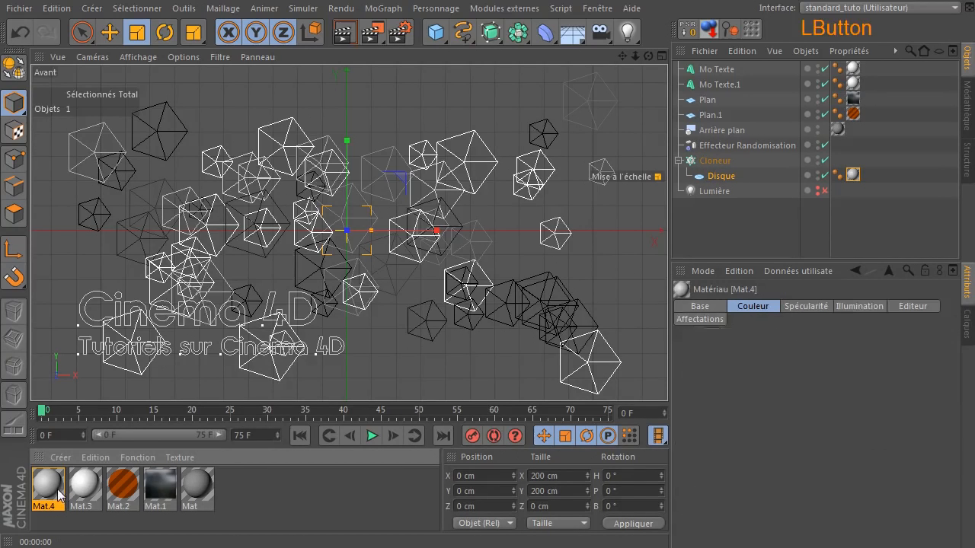
Step: Turn off the new material's Couleur and Spécularité channels and turn on Luminescence
{"action": "double_click", "coordinate": [61, 495]}
{"action": "left_click", "coordinate": [311, 241]}
{"action": "left_click", "coordinate": [310, 377]}
{"action": "left_click", "coordinate": [311, 268]}
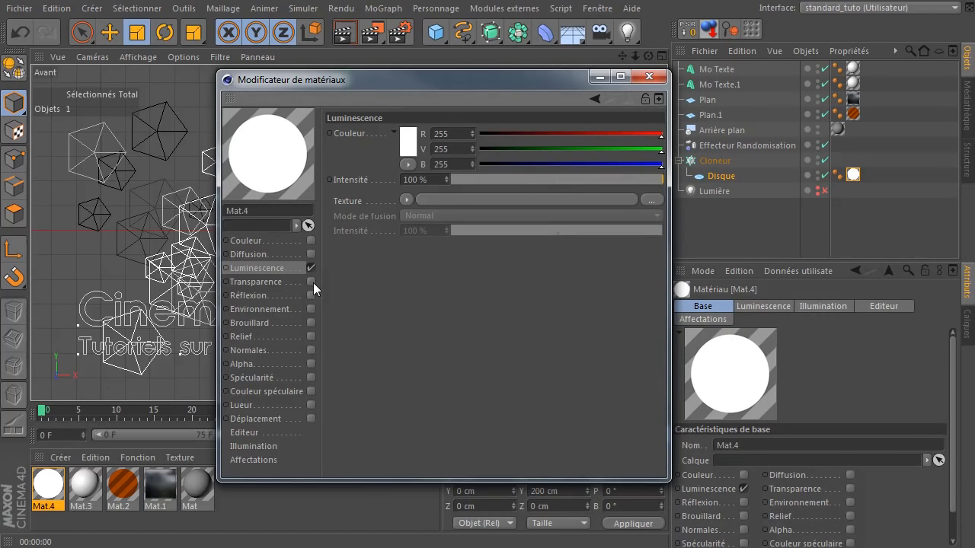
Step: Turn on the disc material's Transparence channel and set its intensity to 91%
{"action": "left_click", "coordinate": [311, 281]}
{"action": "left_click", "coordinate": [294, 268]}
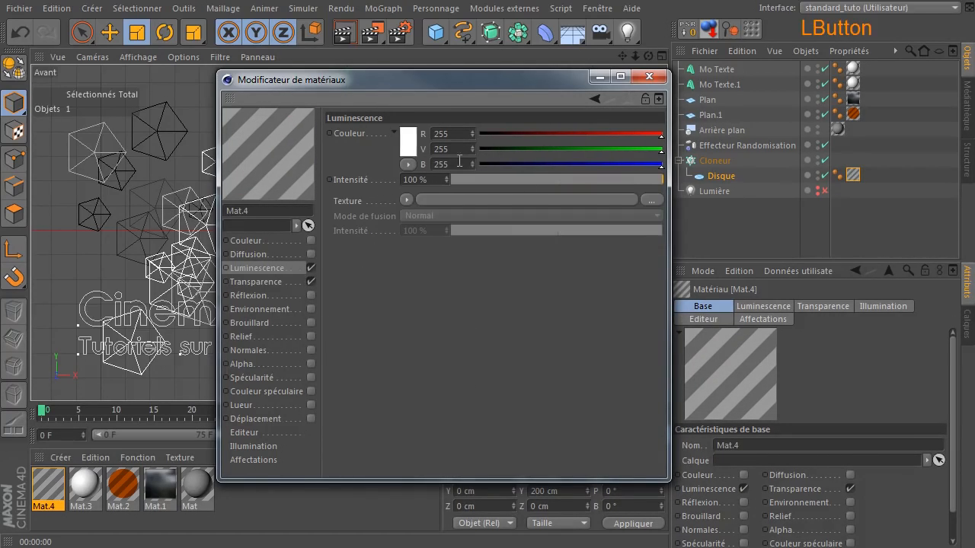
{"action": "left_click", "coordinate": [270, 284]}
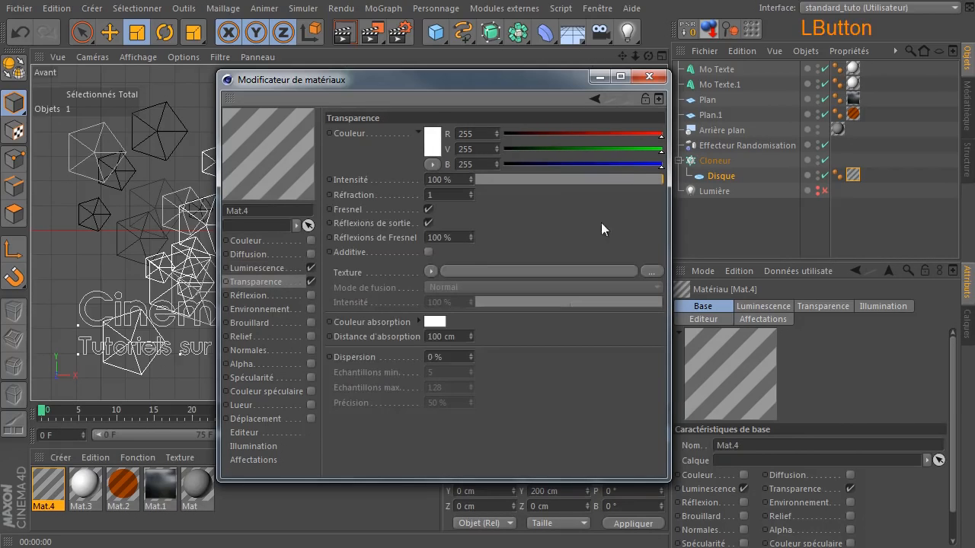
{"action": "left_click", "coordinate": [649, 184]}
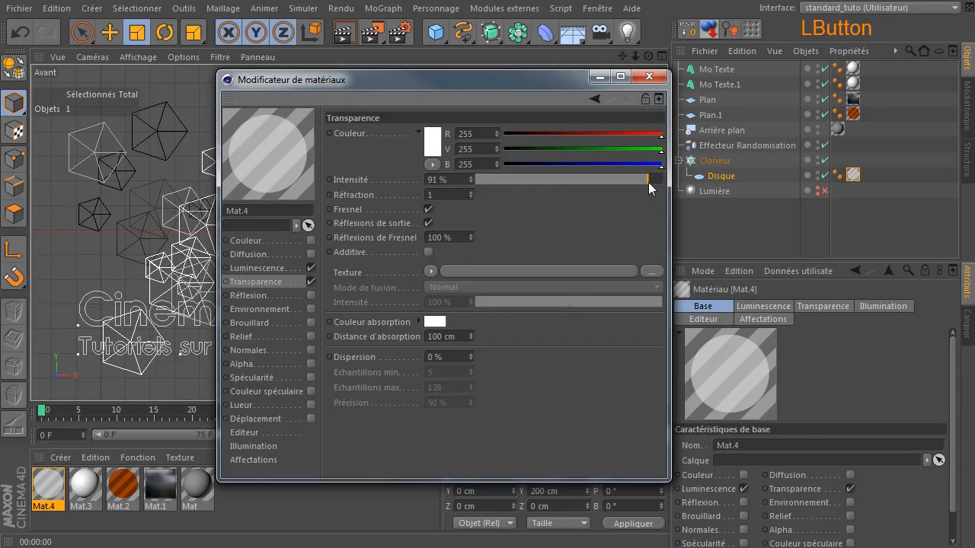
Step: Set the disc material's luminescence colour to light blue (R 120, V 229, B 239) and close the material editor
{"action": "left_click", "coordinate": [278, 268]}
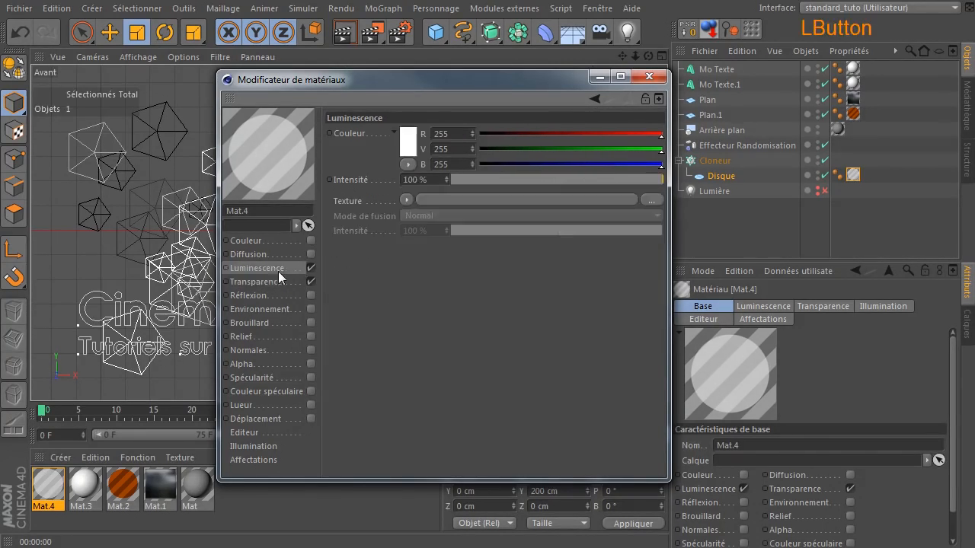
{"action": "left_click", "coordinate": [411, 142]}
{"action": "left_click_drag", "start_coordinate": [396, 81], "coordinate": [450, 82]}
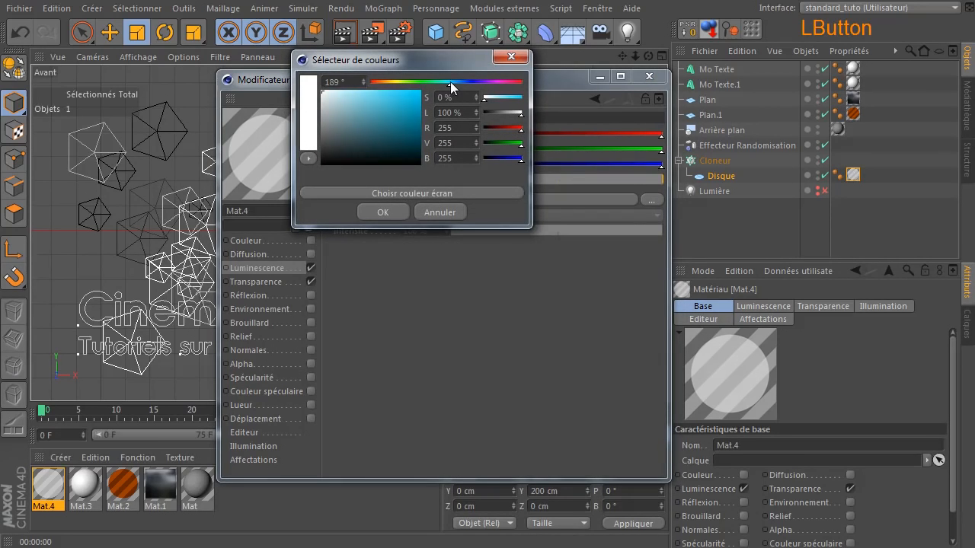
{"action": "left_click_drag", "start_coordinate": [379, 92], "coordinate": [370, 94]}
{"action": "left_click", "coordinate": [384, 212]}
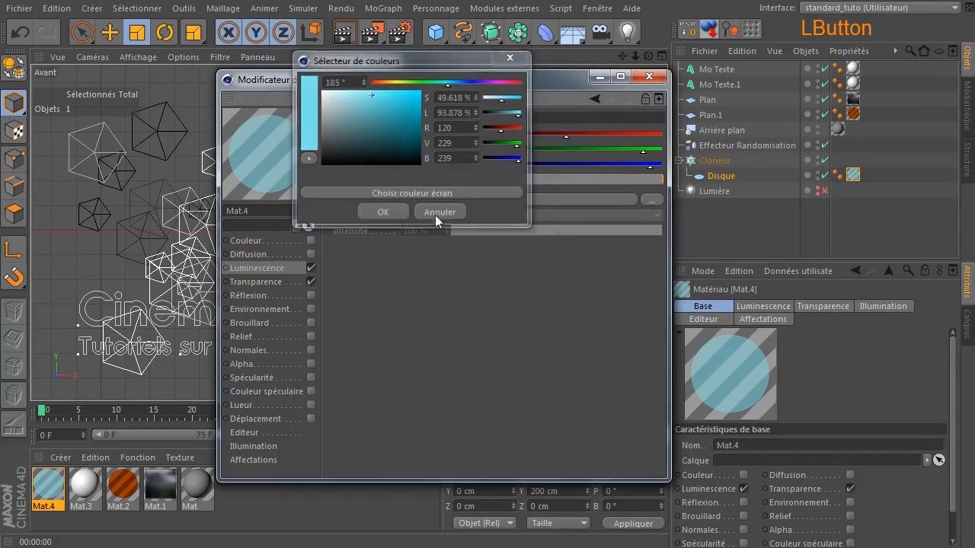
{"action": "left_click", "coordinate": [647, 77]}
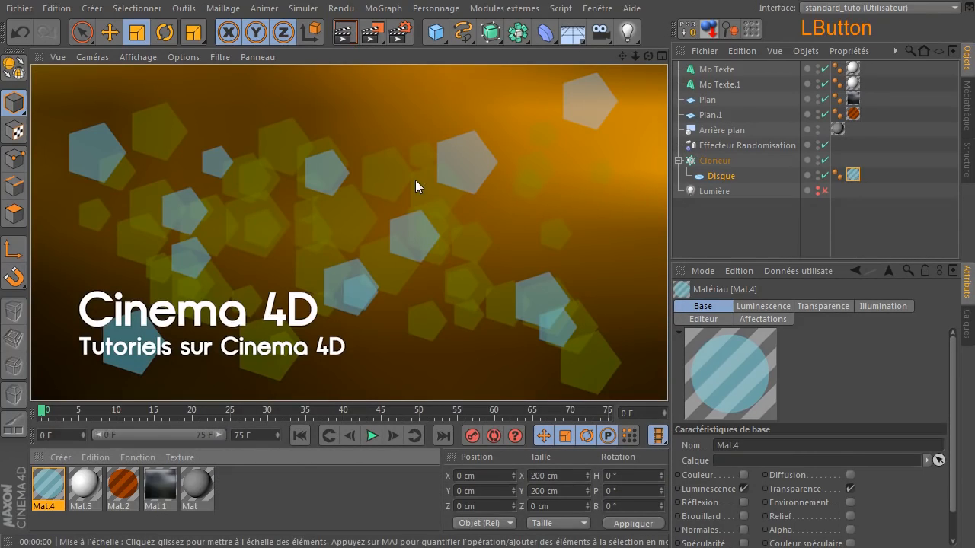
Step: Raise Mat.4's luminescence intensity to 200% and render the front view
{"action": "double_click", "coordinate": [53, 491]}
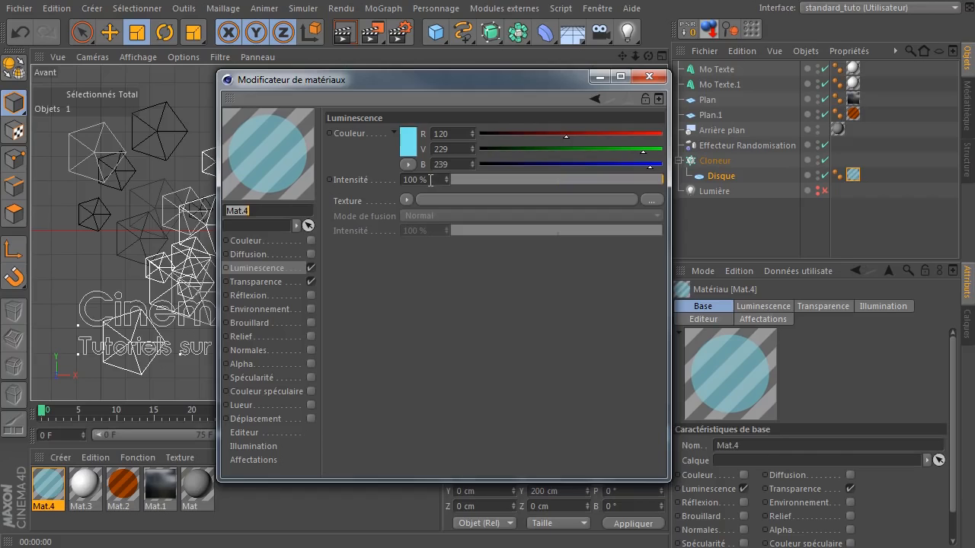
{"action": "left_click", "coordinate": [438, 178]}
{"action": "type", "text": "200"}
{"action": "key", "text": "Return"}
{"action": "left_click_drag", "start_coordinate": [466, 84], "coordinate": [684, 97]}
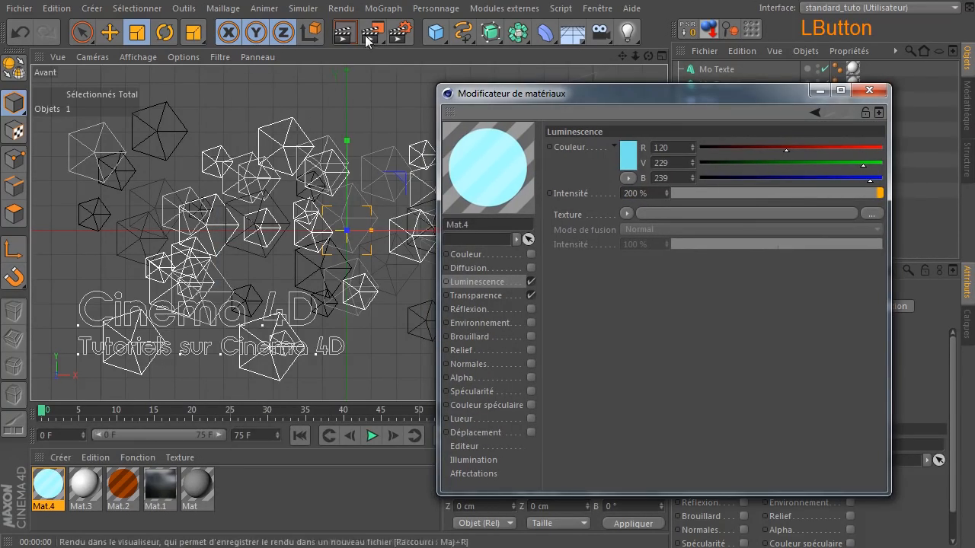
{"action": "left_click", "coordinate": [344, 32]}
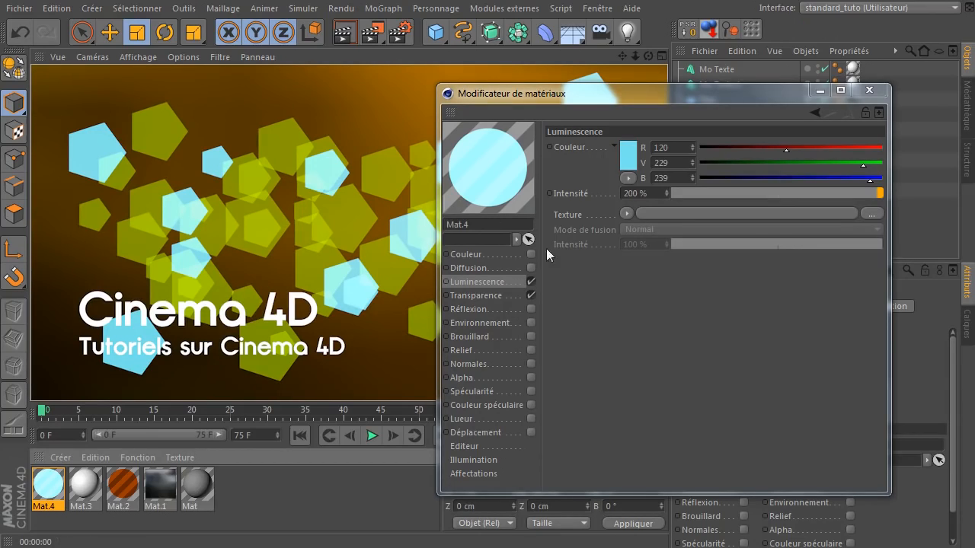
Step: Test Mat.4's transparency intensity at 98%, set it to 93%, and render the view each time
{"action": "left_click", "coordinate": [503, 295]}
{"action": "left_click", "coordinate": [875, 193]}
{"action": "left_click_drag", "start_coordinate": [879, 196], "coordinate": [881, 196]}
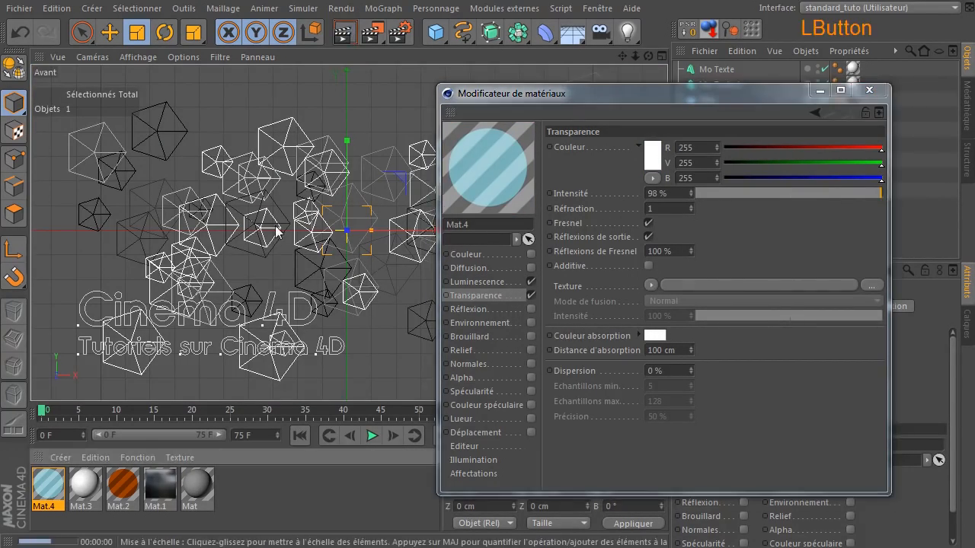
{"action": "key", "text": "ctrl+r"}
{"action": "left_click_drag", "start_coordinate": [856, 196], "coordinate": [812, 186]}
{"action": "key", "text": "ctrl+r"}
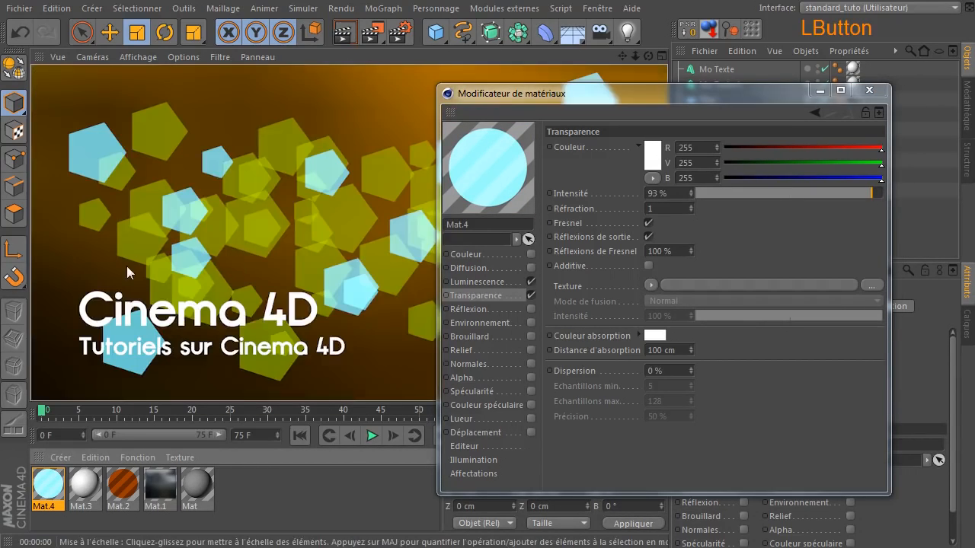
Step: Close the material editor and enable rotation in the Effecteur Randomisation's transformation parameters
{"action": "left_click_drag", "start_coordinate": [565, 93], "coordinate": [794, 158]}
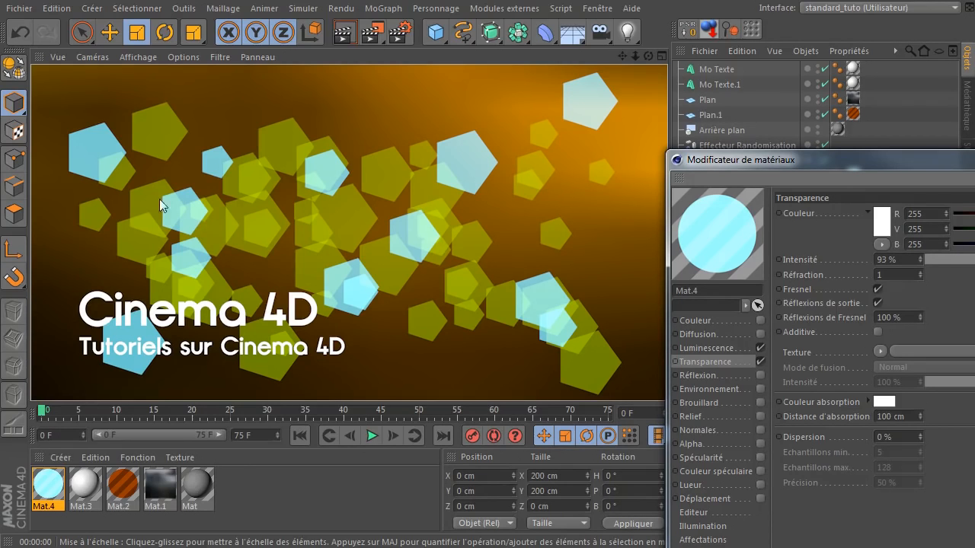
{"action": "left_click_drag", "start_coordinate": [807, 158], "coordinate": [849, 340]}
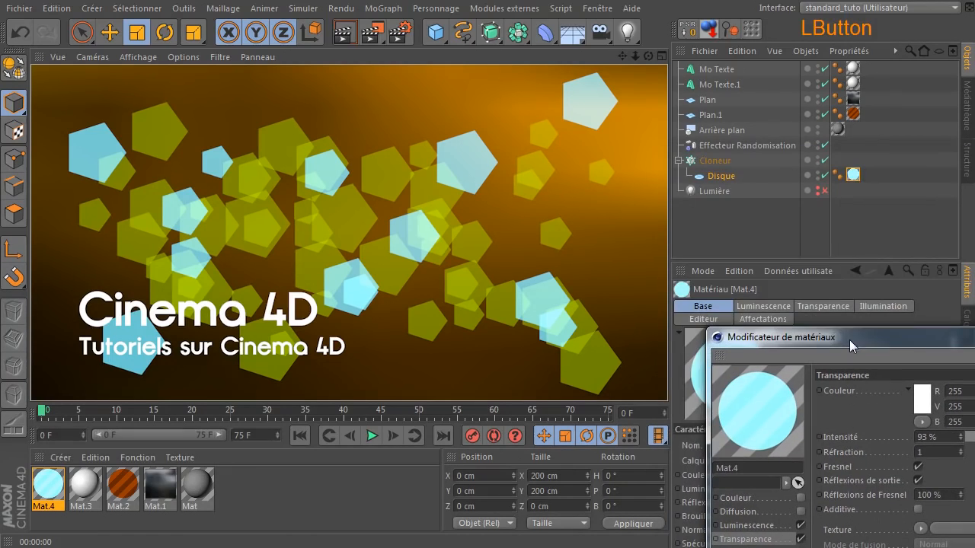
{"action": "left_click", "coordinate": [731, 145]}
{"action": "left_click_drag", "start_coordinate": [933, 345], "coordinate": [959, 480]}
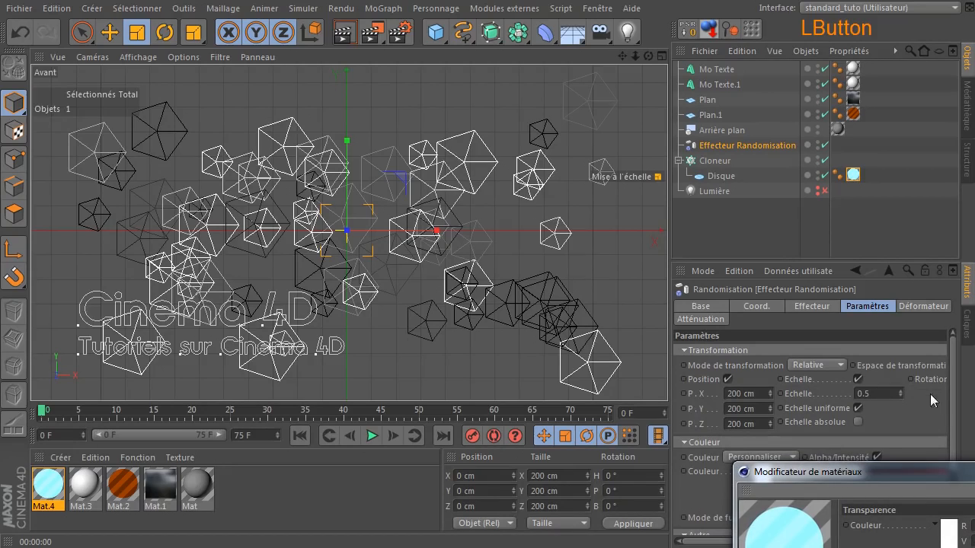
{"action": "left_click", "coordinate": [916, 380]}
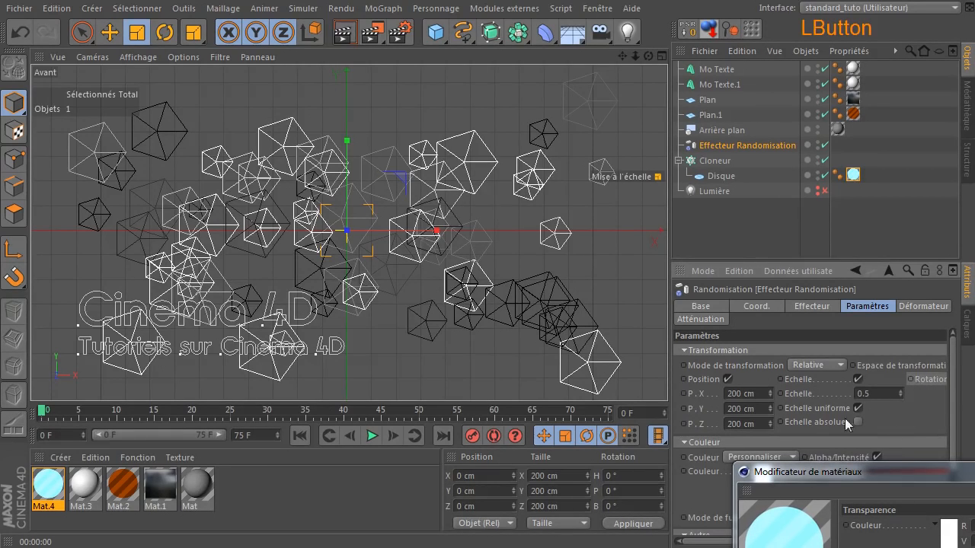
{"action": "left_click_drag", "start_coordinate": [914, 471], "coordinate": [448, 192]}
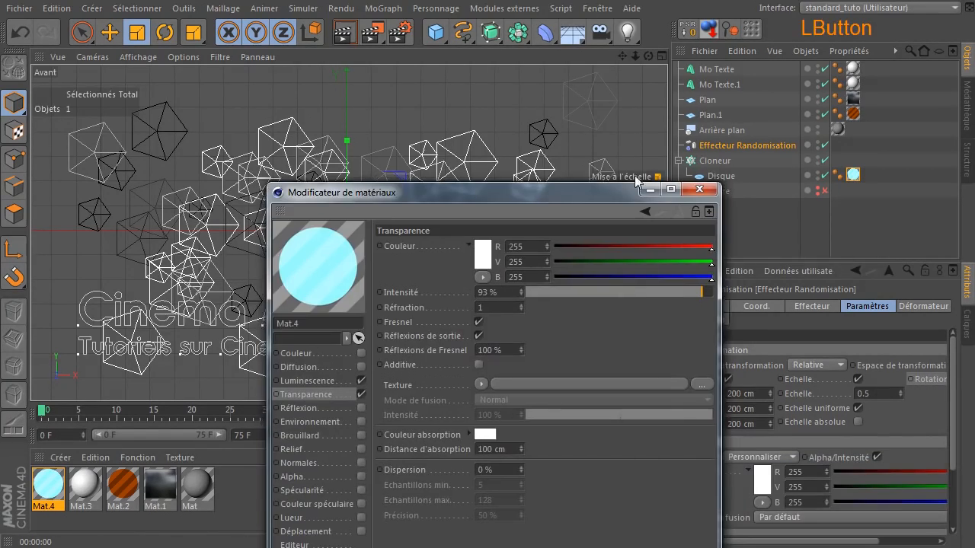
{"action": "left_click", "coordinate": [694, 189]}
{"action": "left_click_drag", "start_coordinate": [791, 540], "coordinate": [901, 539]}
{"action": "left_click", "coordinate": [877, 380]}
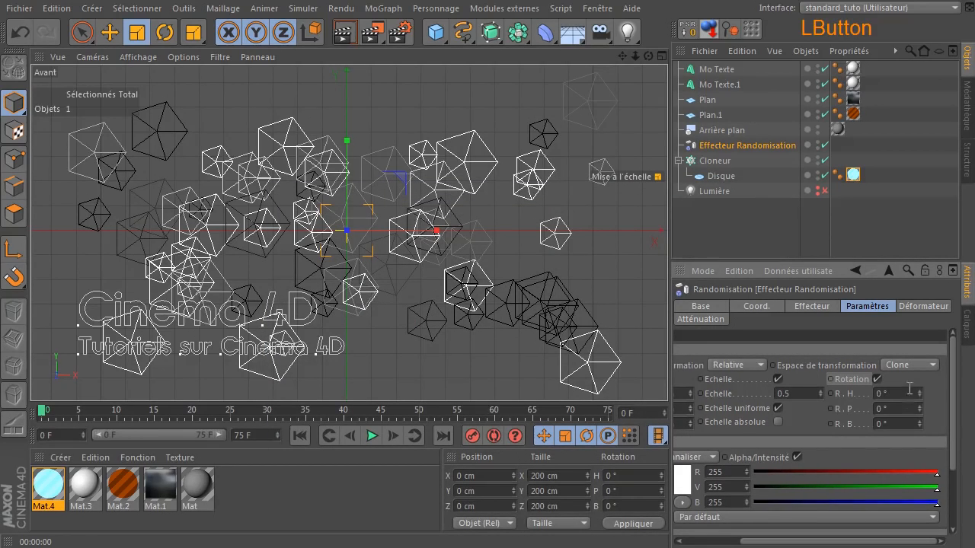
Step: Try out random rotation values on the effector's heading, pitch and bank axes
{"action": "mouse_move", "coordinate": [920, 391]}
{"action": "left_mouse_down"}
{"action": "mouse_move", "coordinate": [920, 382]}
{"action": "mouse_move", "coordinate": [914, 406]}
{"action": "left_mouse_up"}
{"action": "left_click", "coordinate": [911, 409]}
{"action": "type", "text": "5"}
{"action": "mouse_move", "coordinate": [921, 412]}
{"action": "left_mouse_down"}
{"action": "mouse_move", "coordinate": [921, 422]}
{"action": "mouse_move", "coordinate": [920, 400]}
{"action": "left_mouse_up"}
{"action": "left_click", "coordinate": [904, 424]}
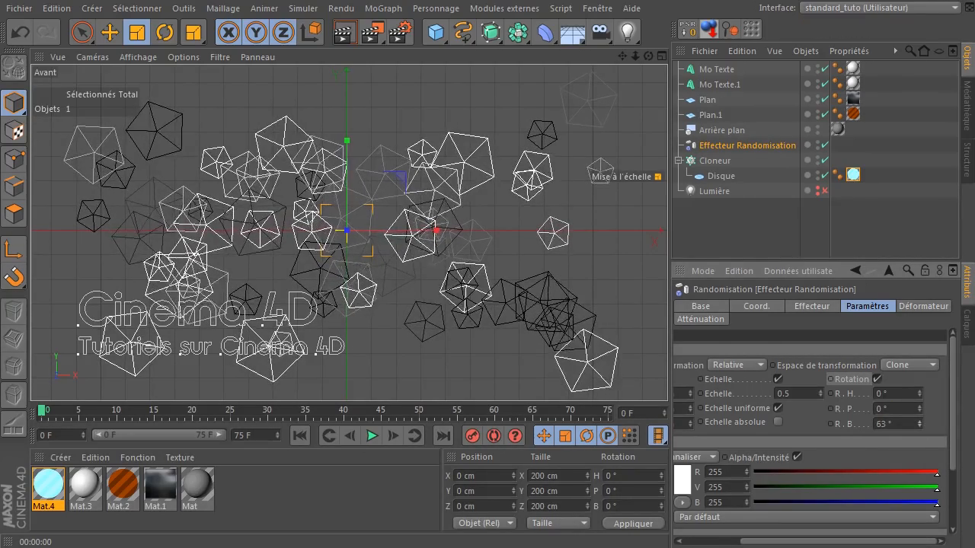
Step: Set the random effector's bank rotation (R.B) to 45° and render the front view
{"action": "double_click", "coordinate": [883, 424]}
{"action": "type", "text": "45"}
{"action": "left_click", "coordinate": [943, 426]}
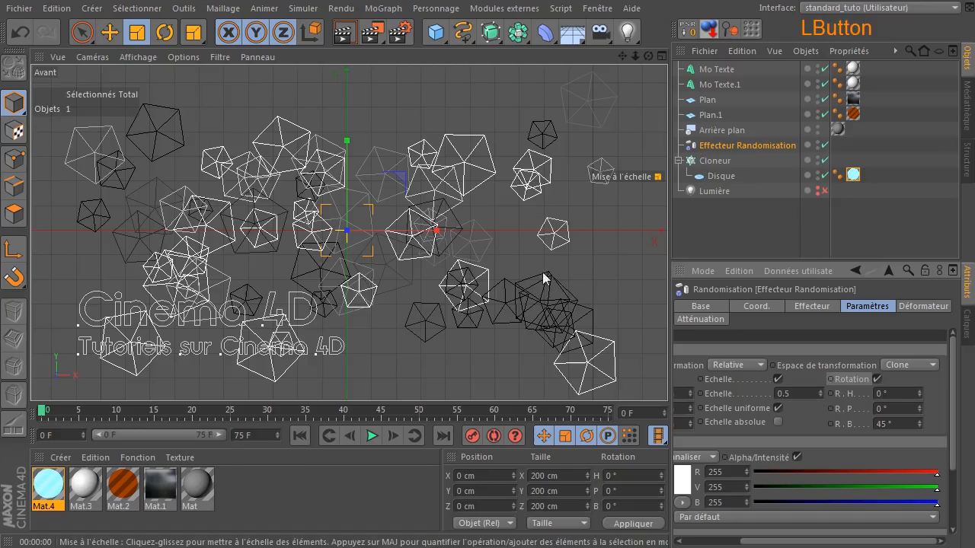
{"action": "left_click", "coordinate": [344, 32]}
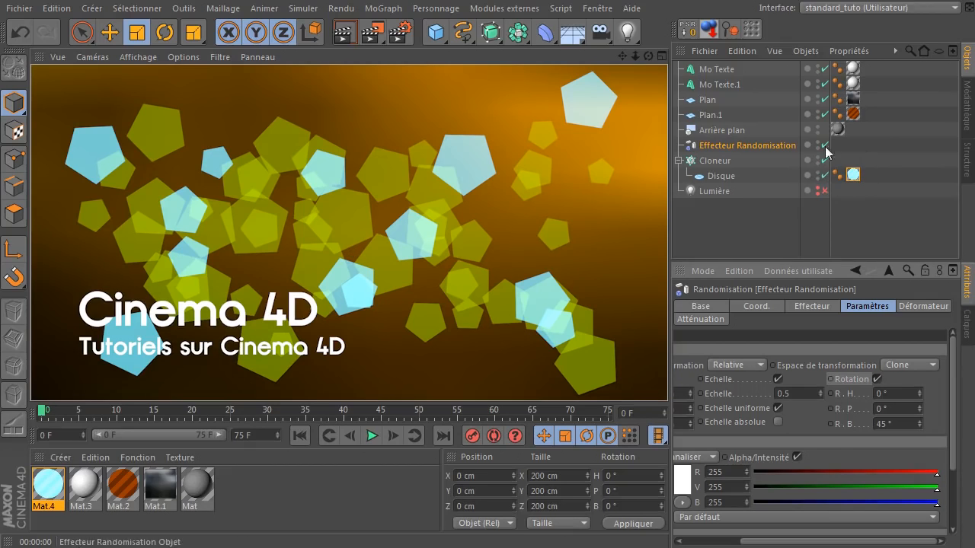
Step: Disable the orange Plan.1 plane and render the front view without the tint
{"action": "left_click", "coordinate": [824, 114]}
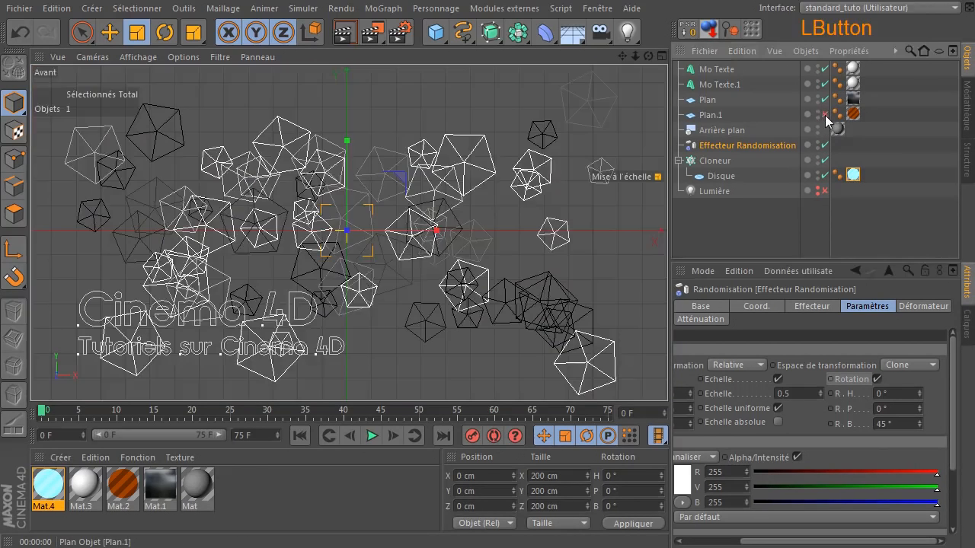
{"action": "left_click", "coordinate": [345, 32]}
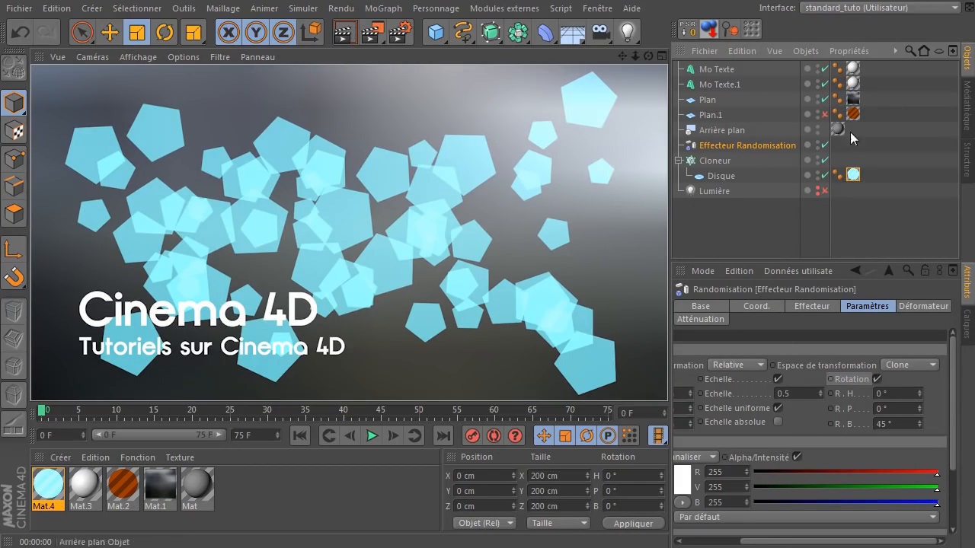
Step: Preview the render with Plan.1 enabled and Plan disabled, re-enable Plan, and look at Mat.4's transparency settings
{"action": "left_click", "coordinate": [825, 115]}
{"action": "left_click", "coordinate": [824, 99]}
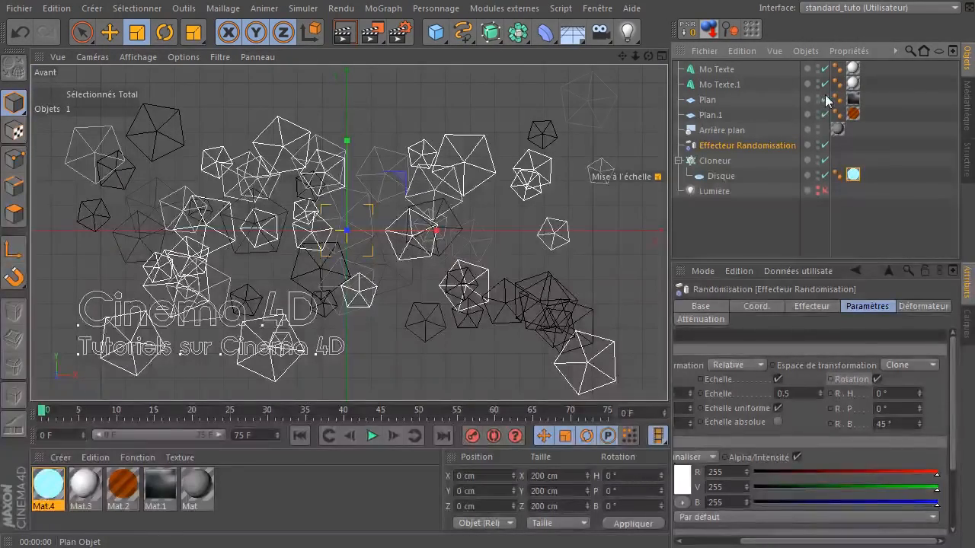
{"action": "left_click", "coordinate": [344, 32]}
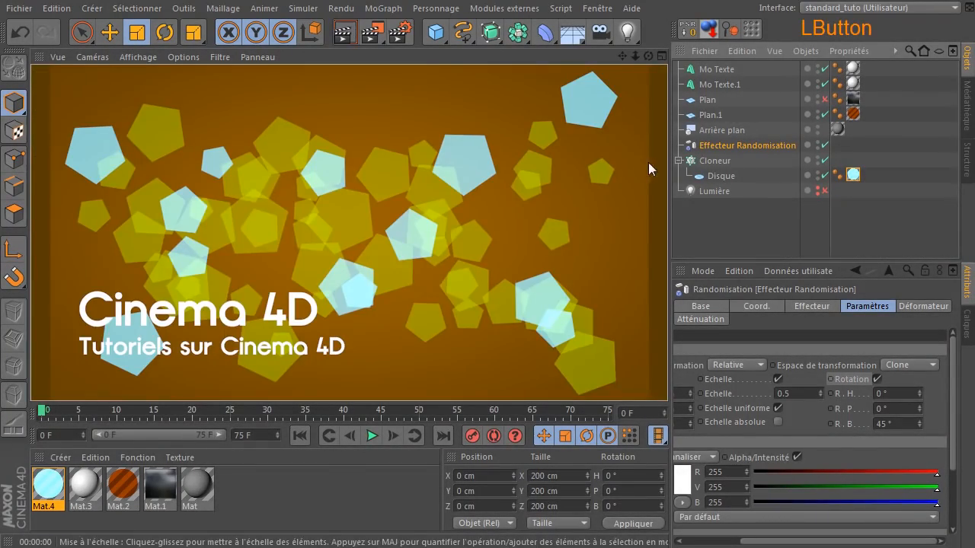
{"action": "left_click", "coordinate": [824, 98]}
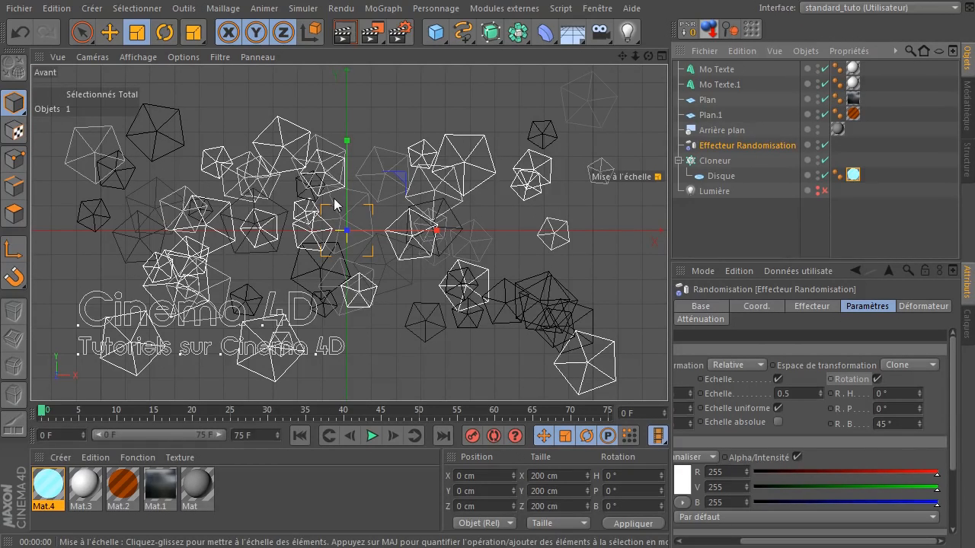
{"action": "double_click", "coordinate": [53, 508]}
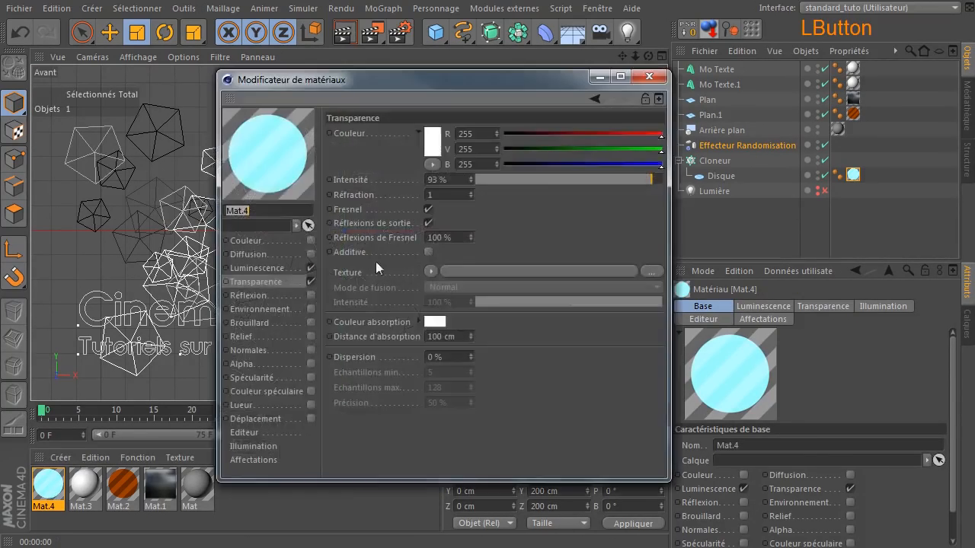
{"action": "left_click", "coordinate": [648, 77]}
Step: Put the Lumière back into the Cloneur in place of the Disque, enable it, delete the Disque, and render the view
{"action": "mouse_move", "coordinate": [718, 192]}
{"action": "left_mouse_down"}
{"action": "mouse_move", "coordinate": [723, 177]}
{"action": "mouse_move", "coordinate": [710, 186]}
{"action": "left_mouse_up"}
{"action": "left_click", "coordinate": [711, 191]}
{"action": "left_click", "coordinate": [825, 175]}
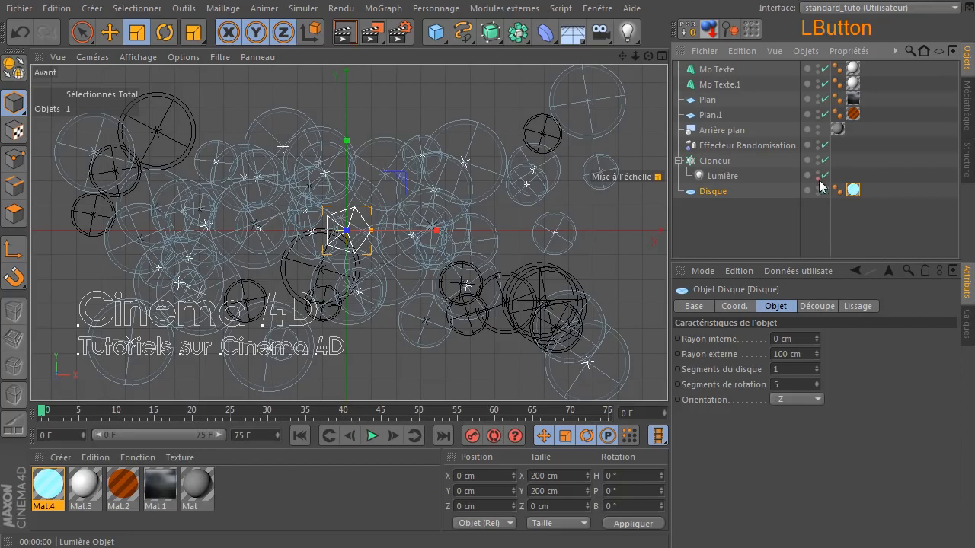
{"action": "left_click", "coordinate": [716, 192]}
{"action": "key", "text": "Delete"}
{"action": "left_click", "coordinate": [344, 32]}
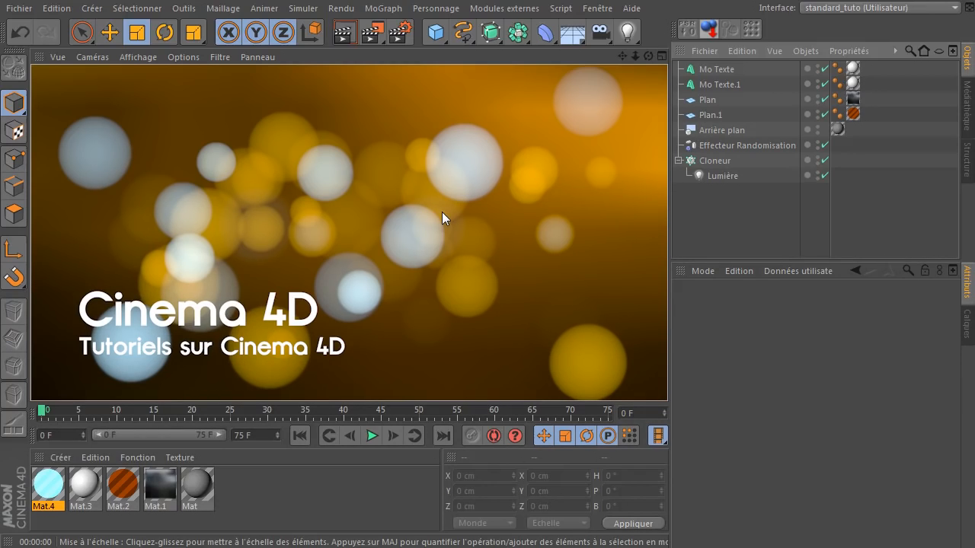
Step: Disable Plan.1 and render the cloned lights without the orange tint, with a brief look at the render settings
{"action": "left_click", "coordinate": [824, 113]}
{"action": "left_click", "coordinate": [343, 33]}
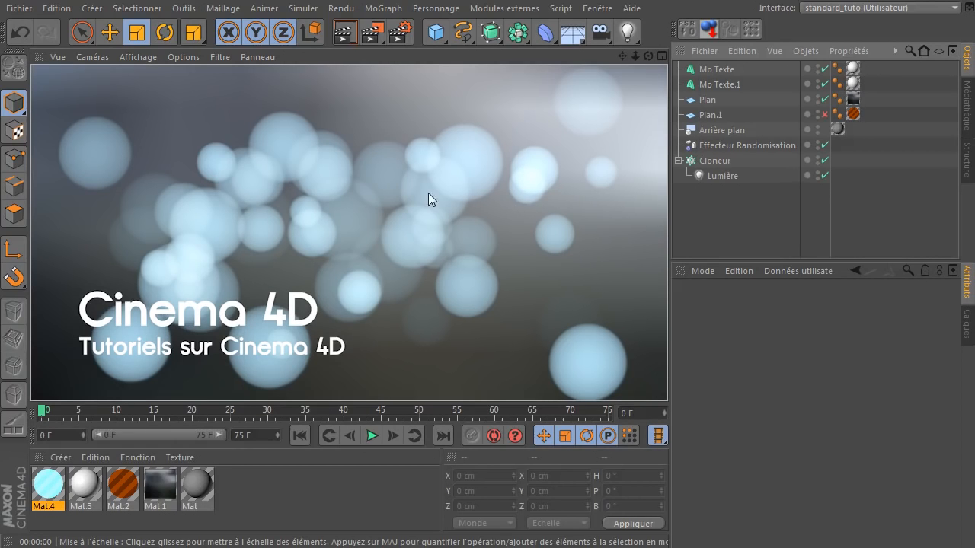
{"action": "left_click", "coordinate": [397, 32]}
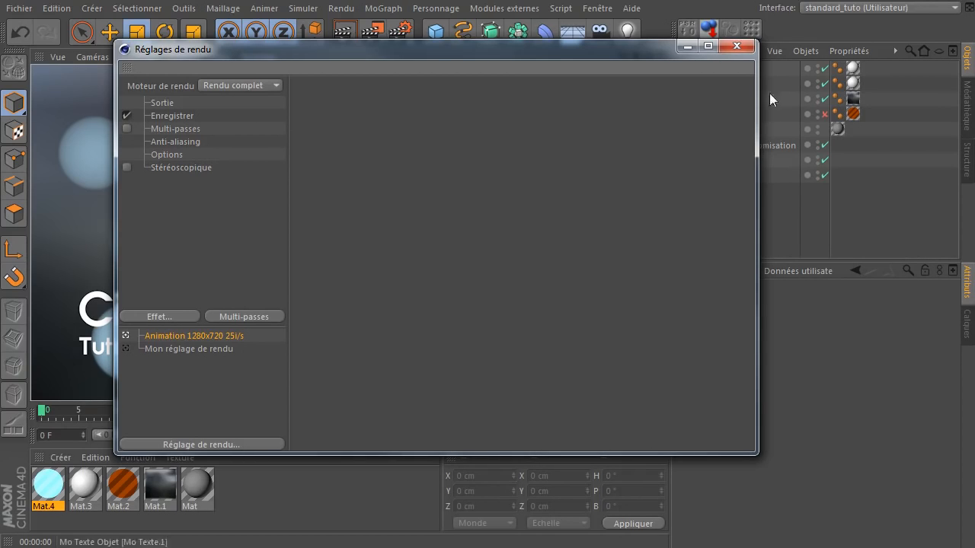
{"action": "left_click", "coordinate": [738, 45]}
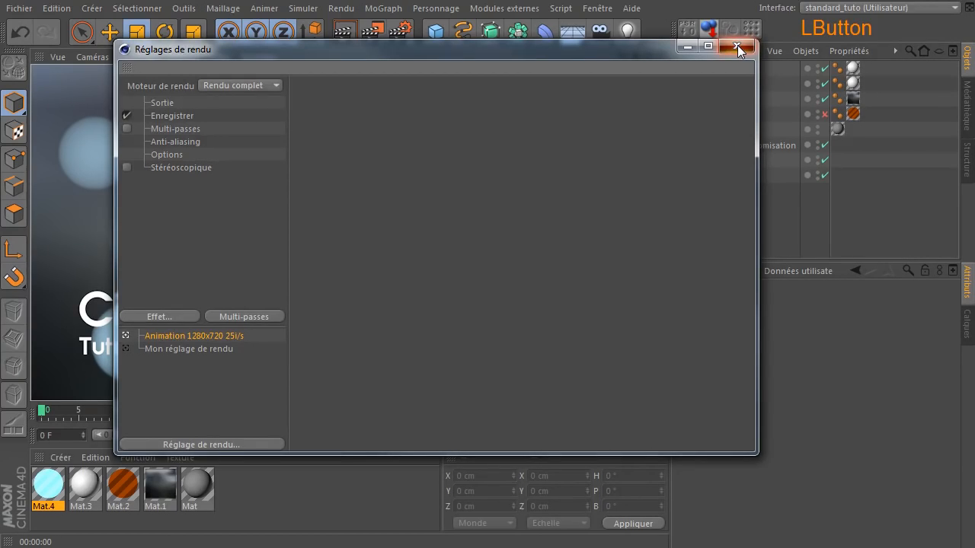